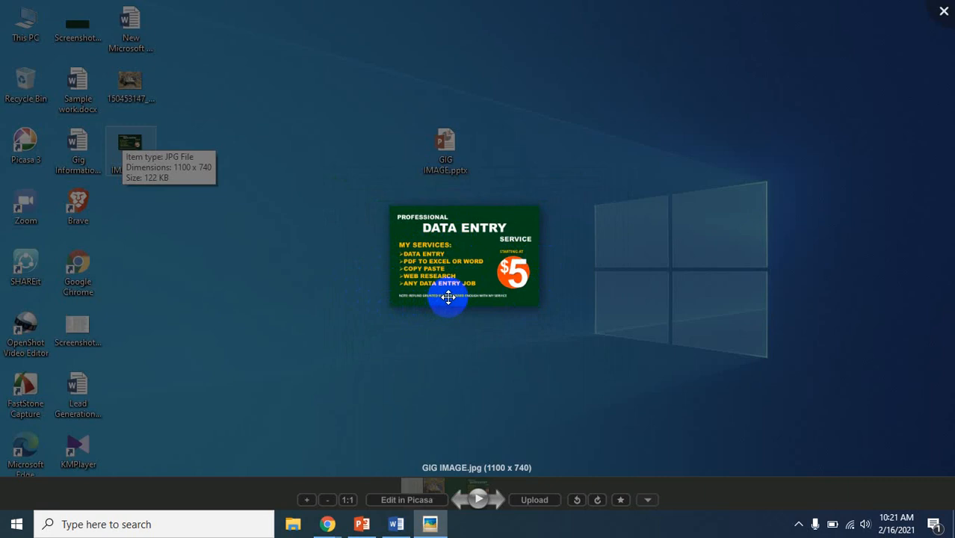
Close the image preview and open the detailed file properties of GIG IMAGE.jpg, placing the dialog clear of the desktop files
scroll(448, 298, up, 5)
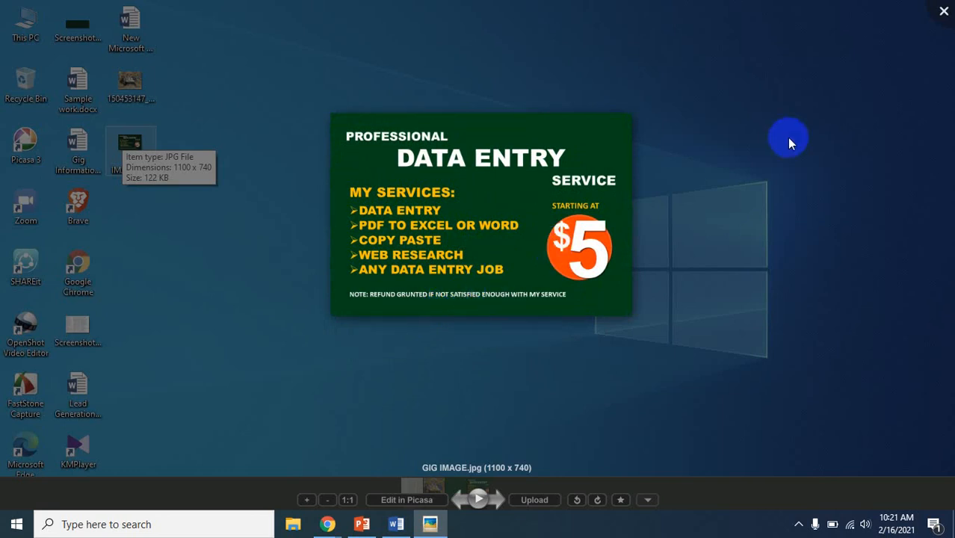
click(943, 18)
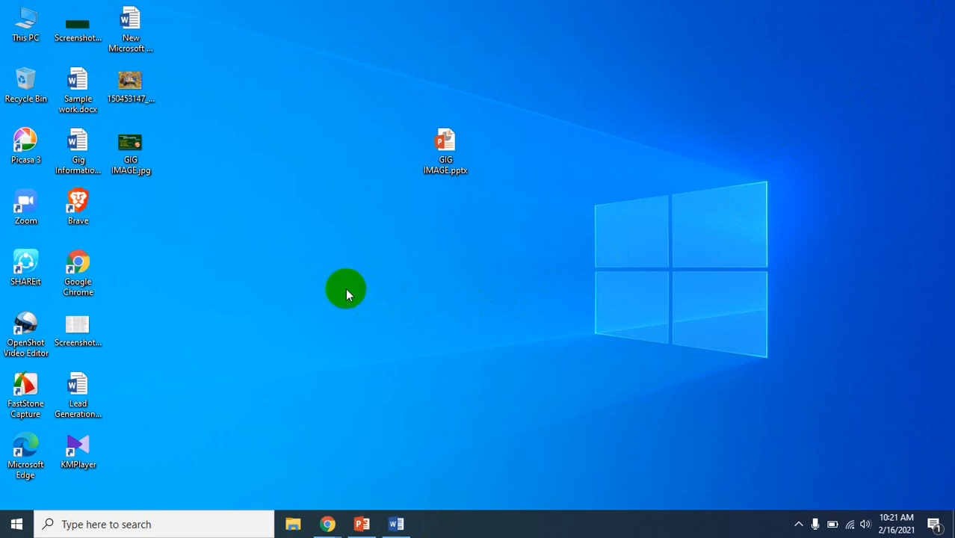
double_click(120, 152)
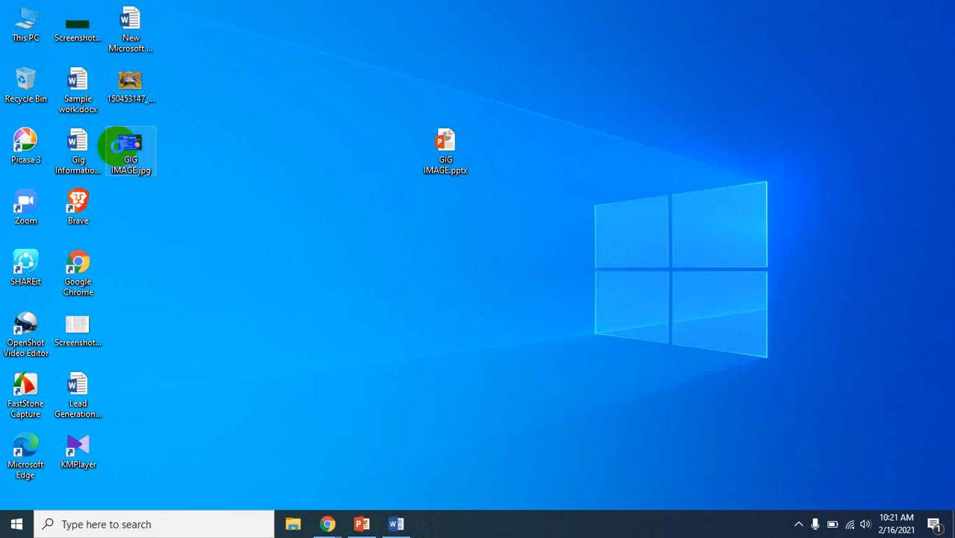
right_click(121, 147)
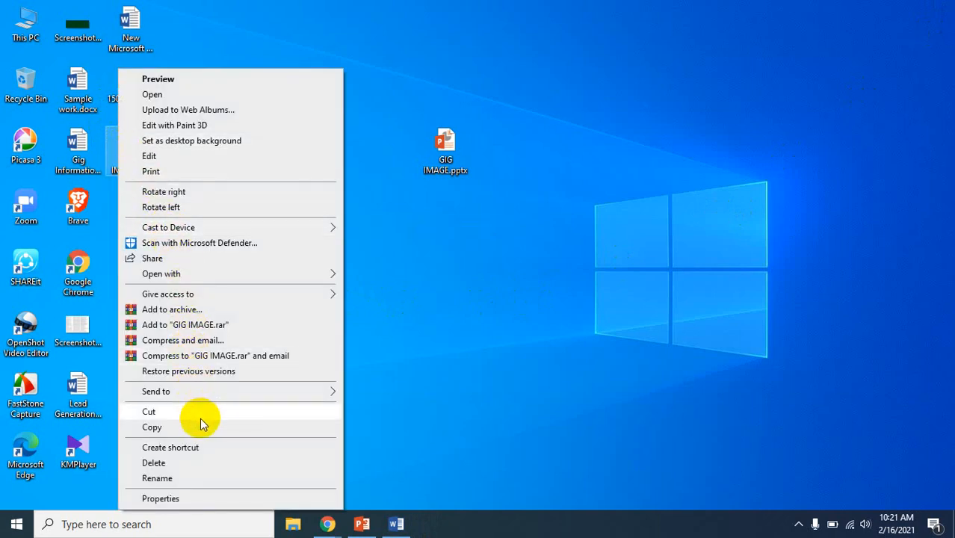
click(160, 498)
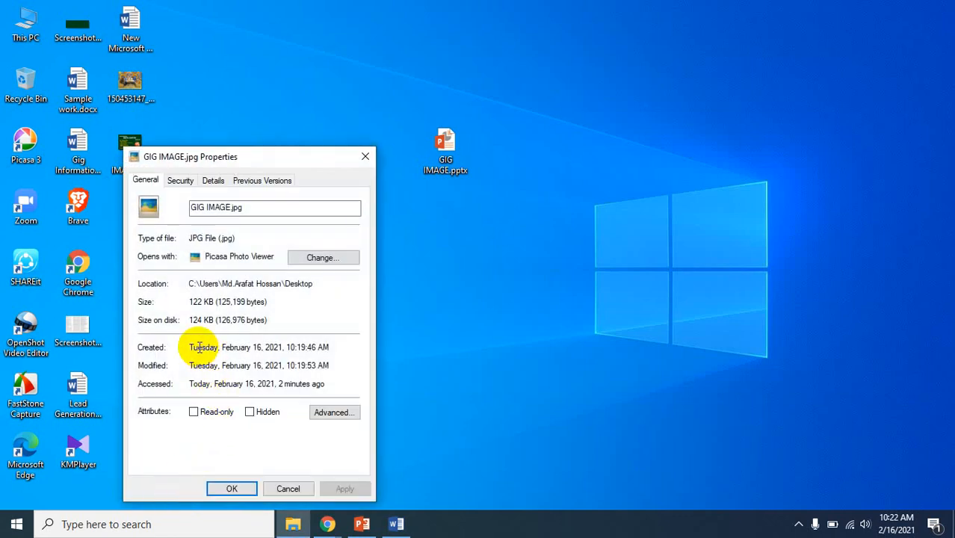
click(211, 181)
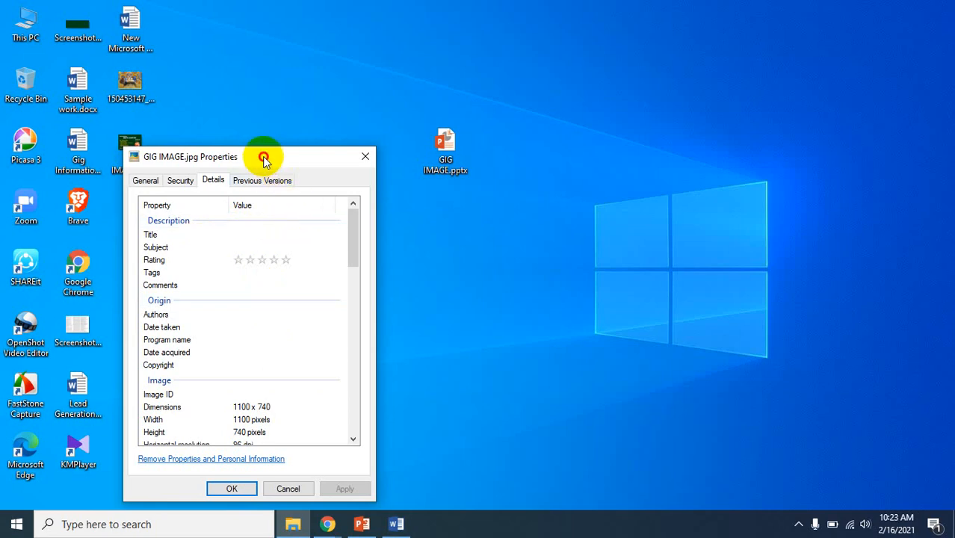
drag(262, 156, 729, 83)
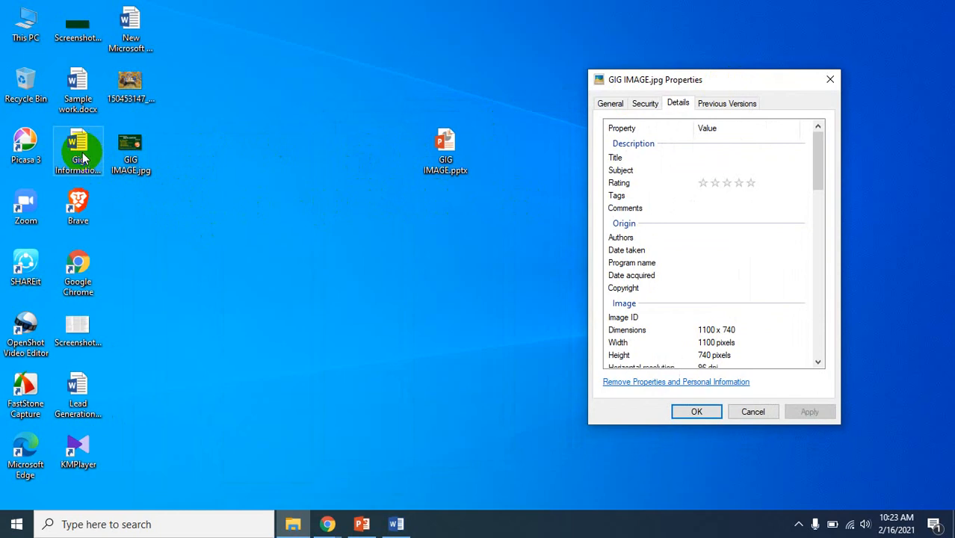
In Word, copy the title text "do data entry, web research and data entry related job" from Gig Information.docx, leaving the document unaltered
click(401, 523)
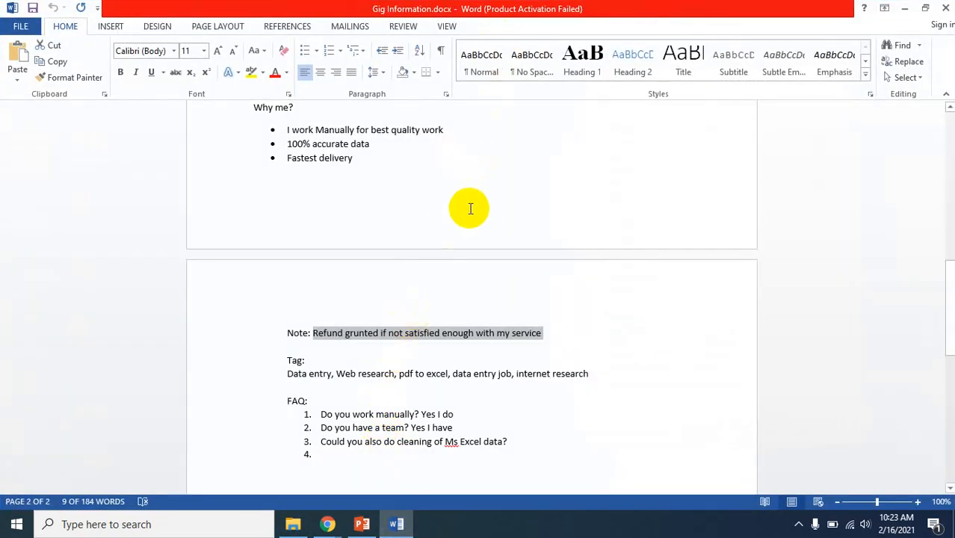
scroll(468, 207, up, 10)
scroll(460, 305, down, 10)
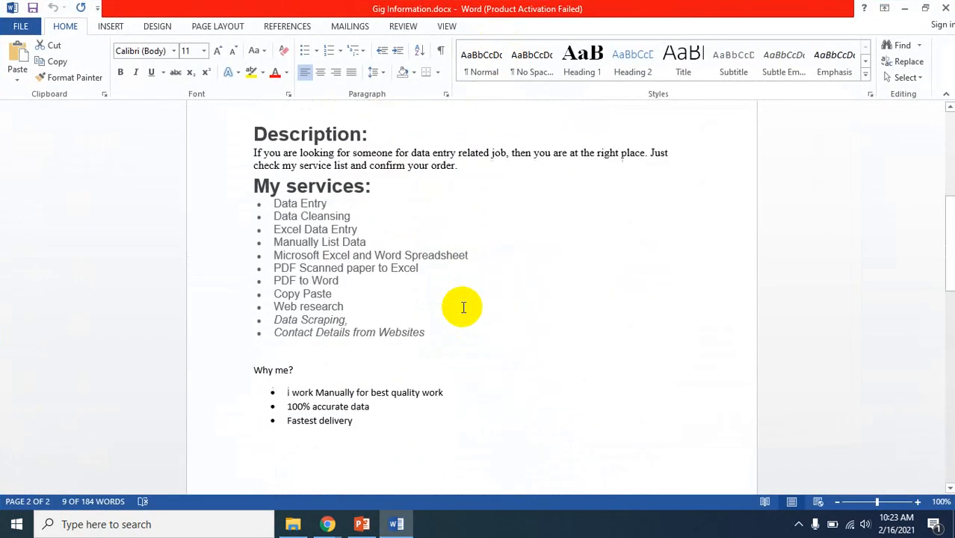
scroll(461, 305, up, 8)
scroll(459, 303, up, 2)
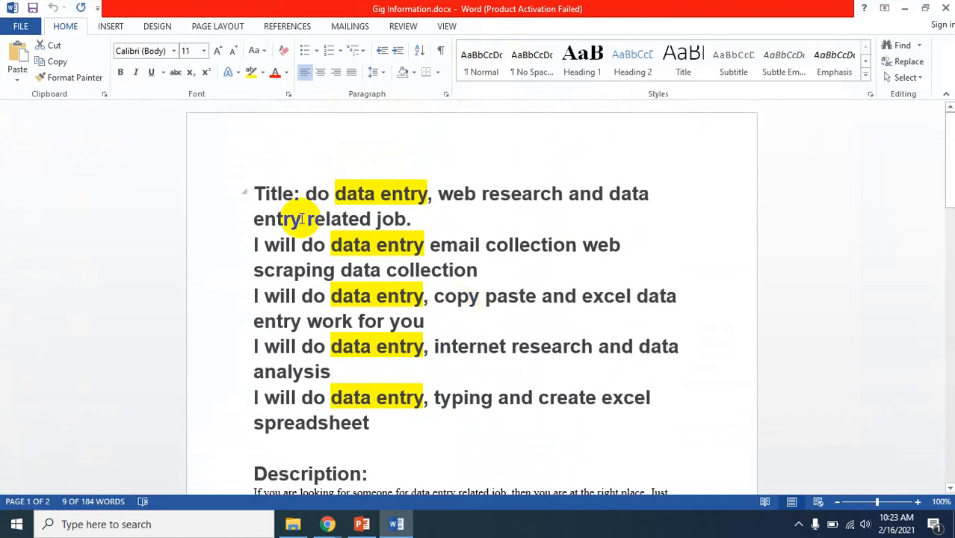
drag(308, 195, 398, 218)
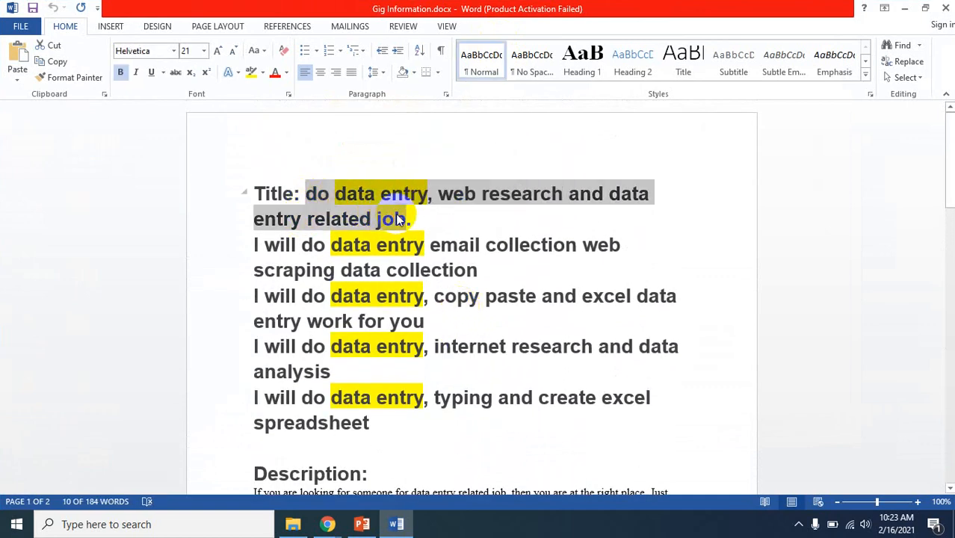
text(Refund grunted if not satisfied enough with my service.)
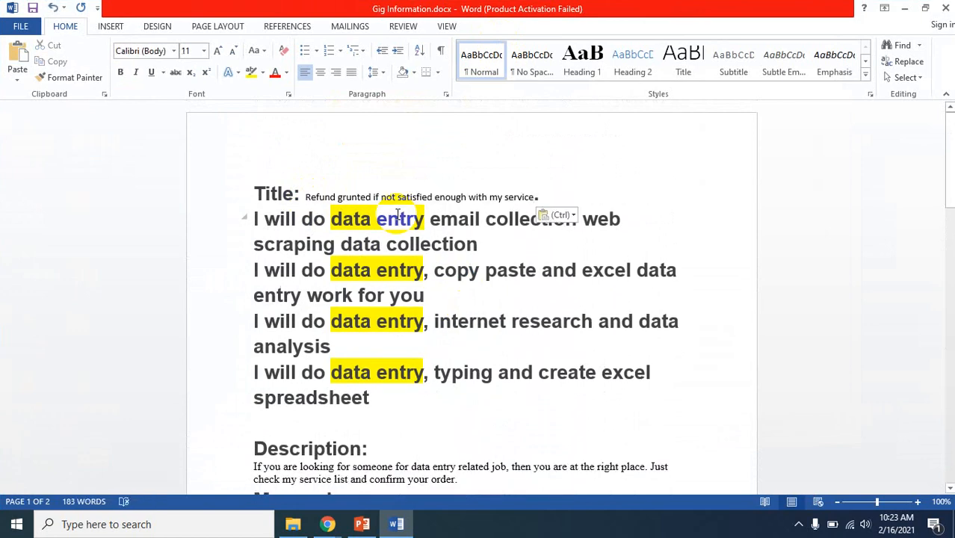
key(ctrl+z)
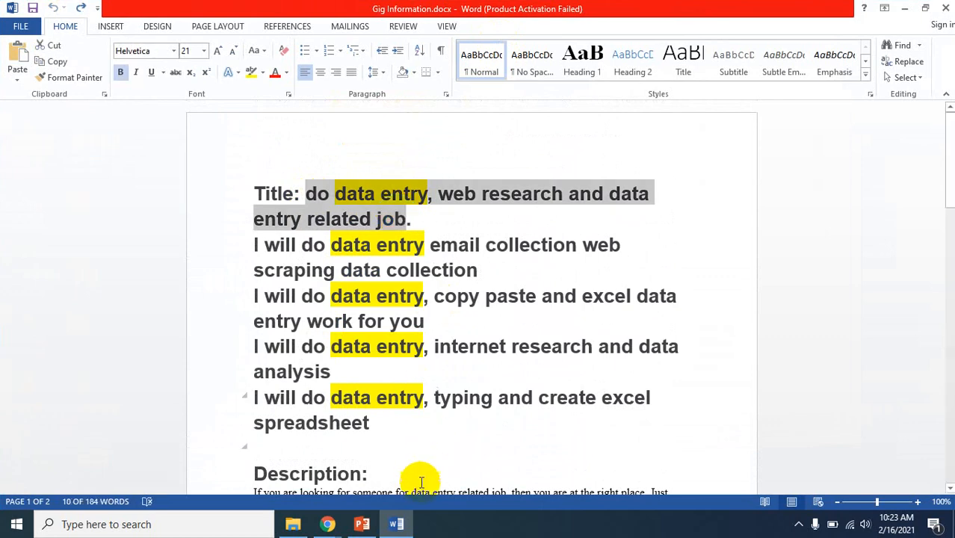
Set the Title property of GIG IMAGE.jpg to the copied text "do data entry, web research and data entry related job"
click(904, 9)
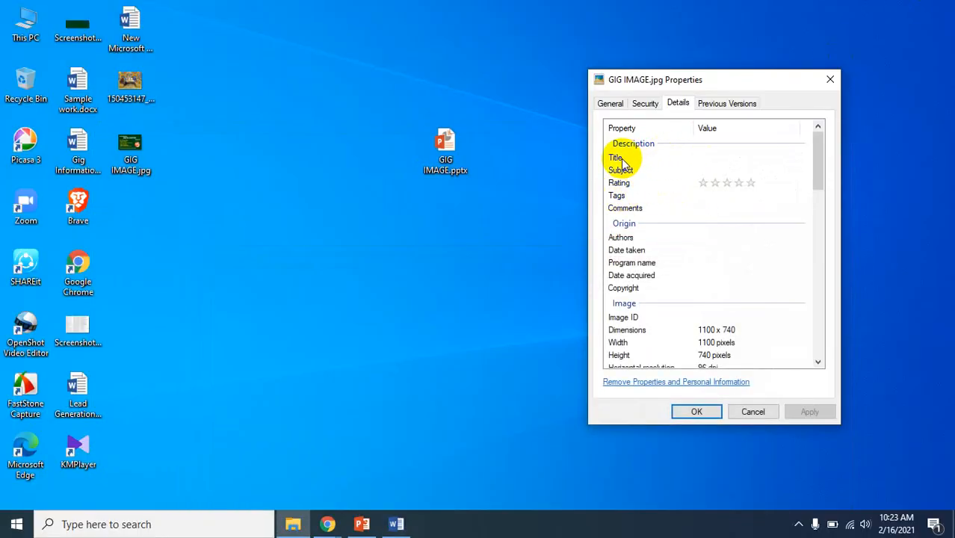
click(703, 154)
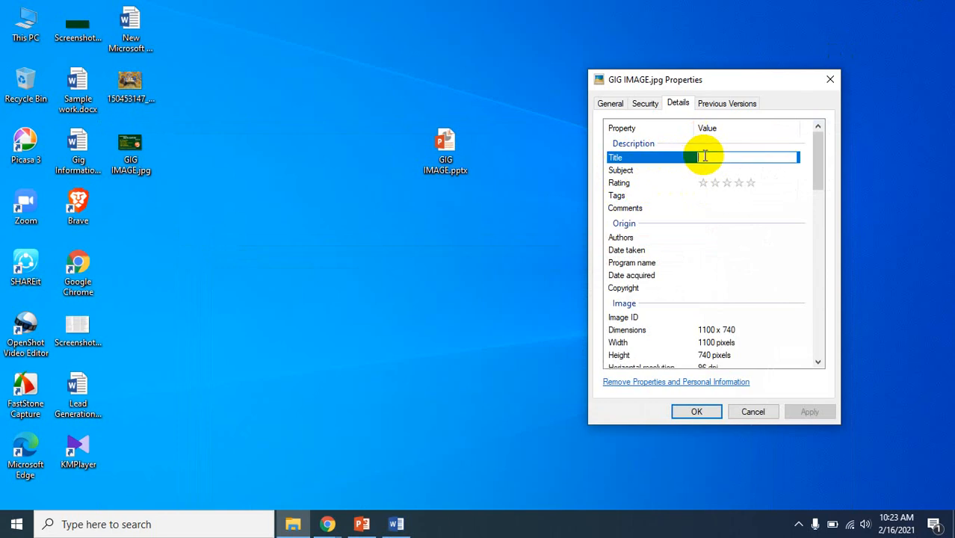
key(ctrl+v)
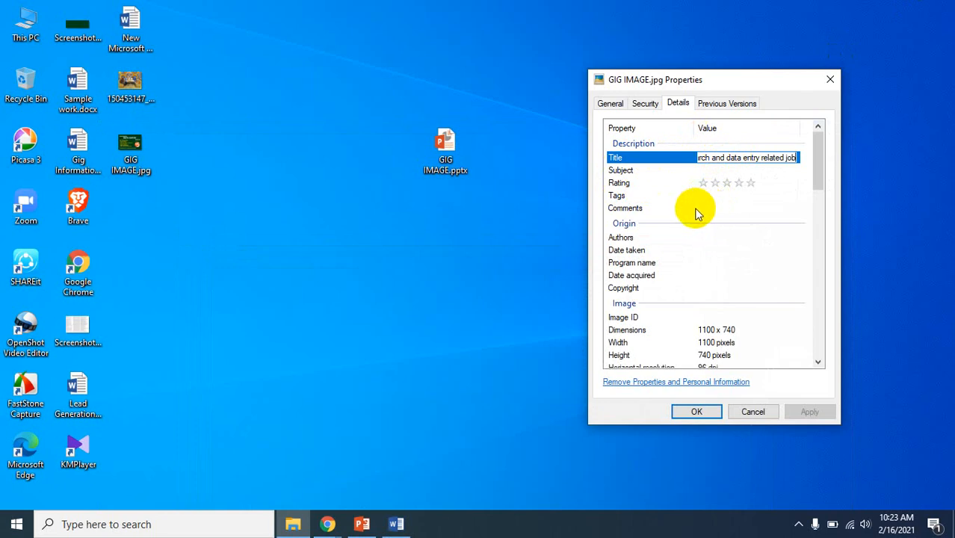
click(750, 183)
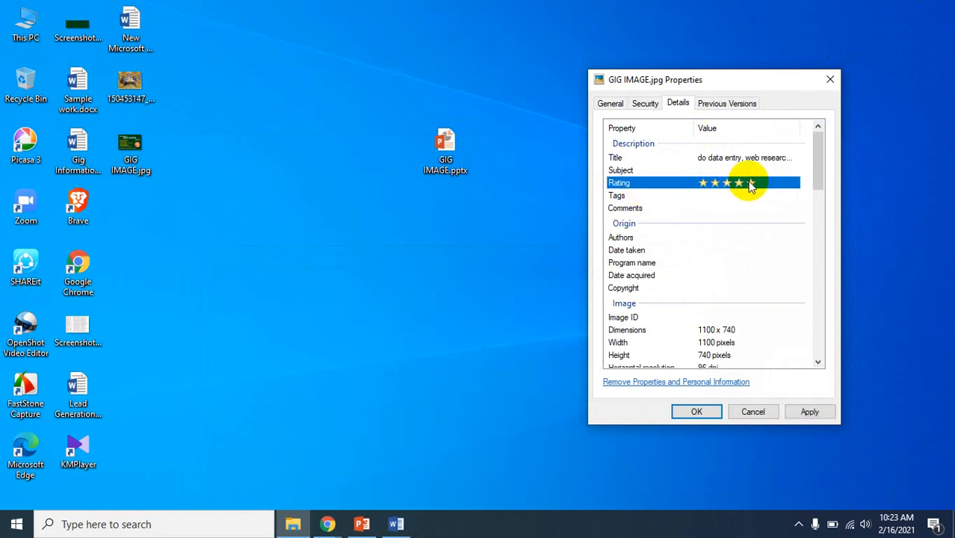
Set the image's Subject property to "Data Entry"
click(710, 166)
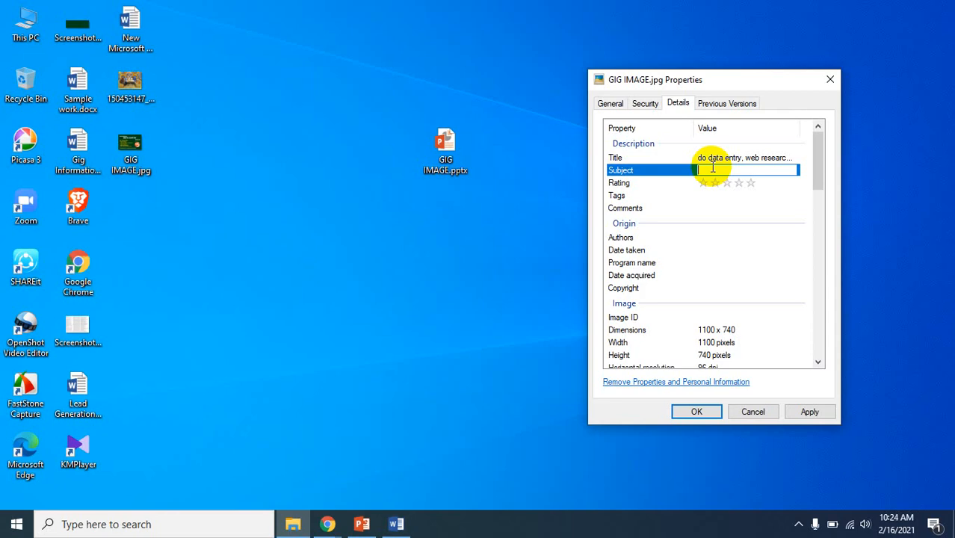
text(Data Entry)
click(751, 183)
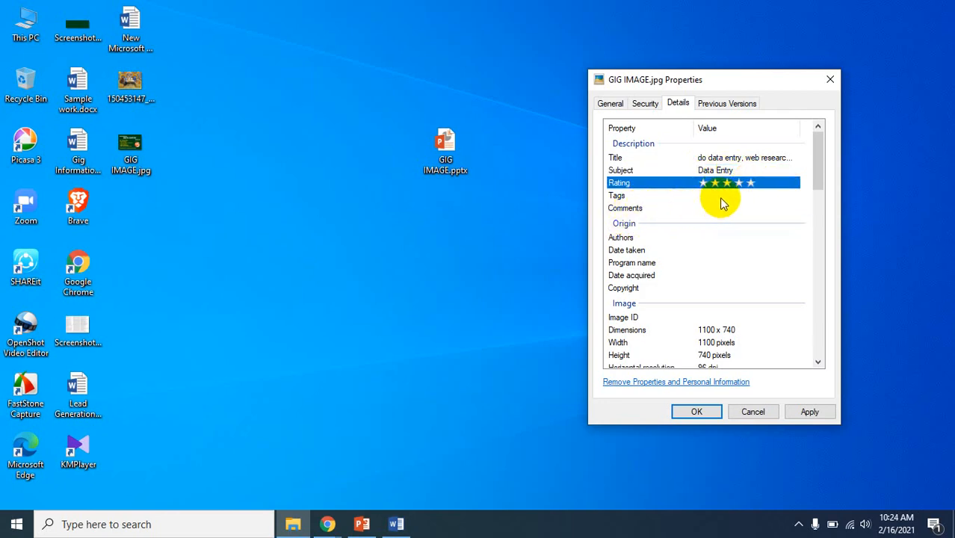
Add the tags "Data entry" and "Data Mining" to the image's properties
click(719, 195)
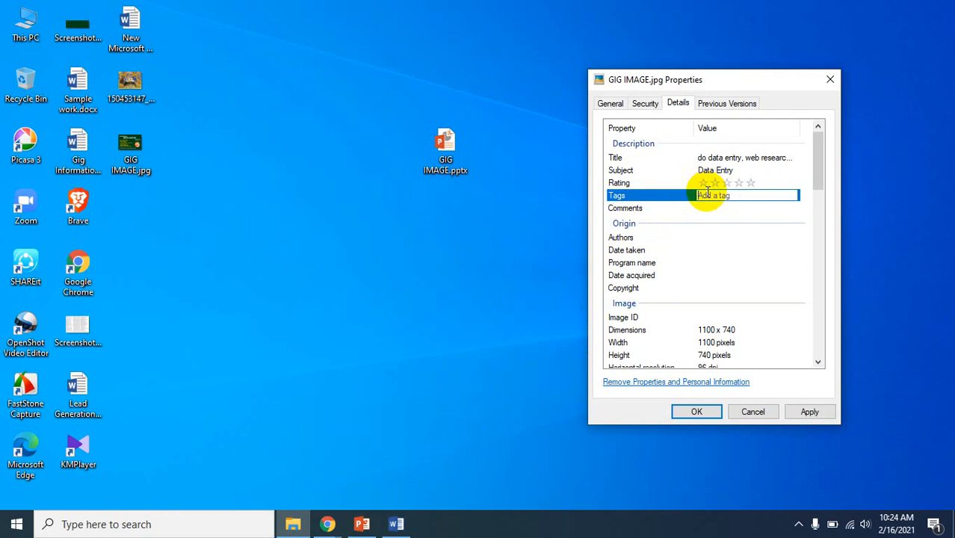
text(Dat)
text(a;)
text(ent)
text(ry;)
text( DAt)
text(a)
key(BackSpace)
key(BackSpace)
key(BackSpace)
text(ata)
text(;)
text(Mining;)
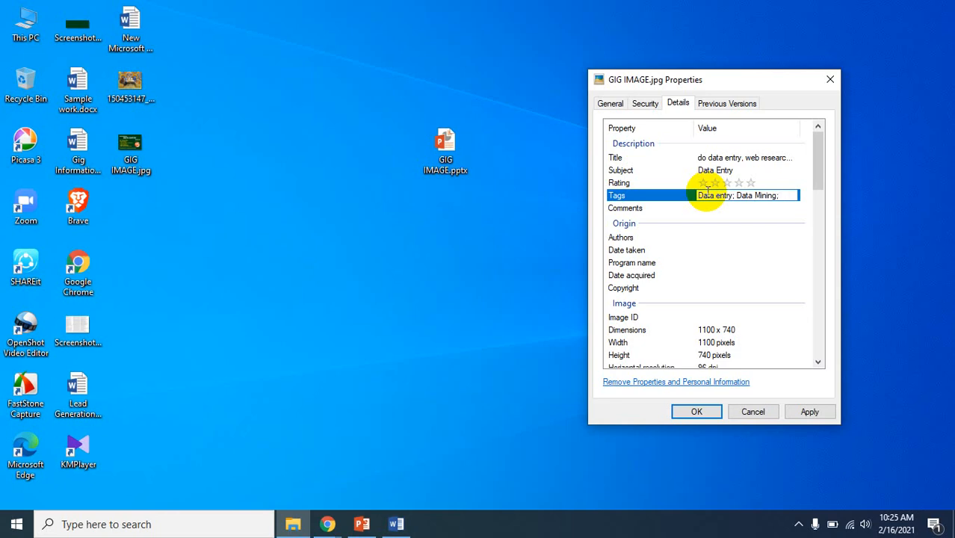
Add the further tags "Web Research", "PDF to excel" and "pdf to word" to the image
text(Web)
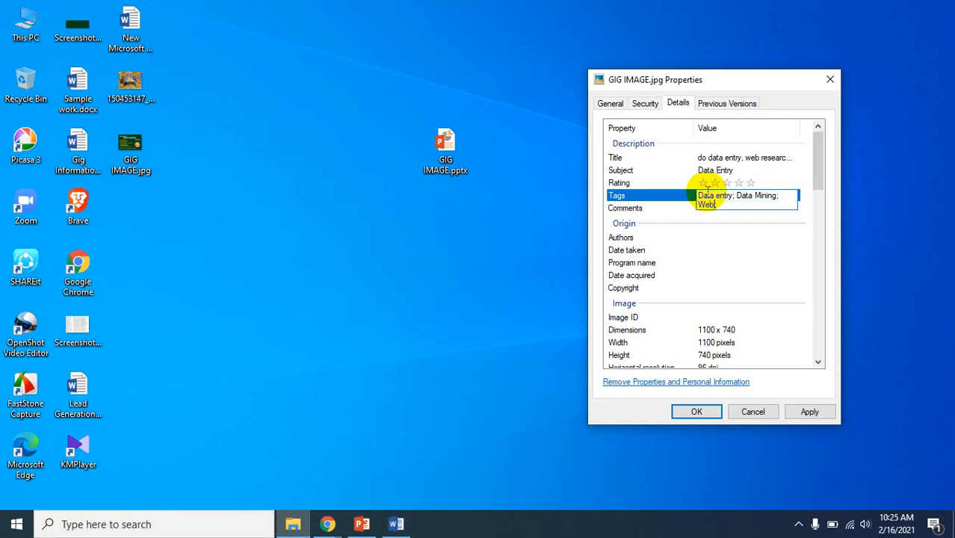
text( Research;)
key(BackSpace)
text(PDF to excel)
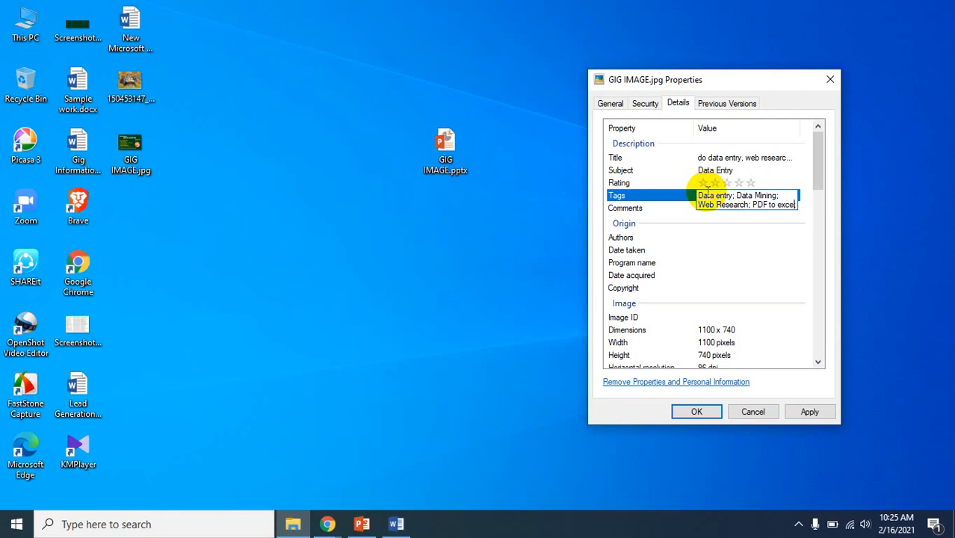
text(; ;)
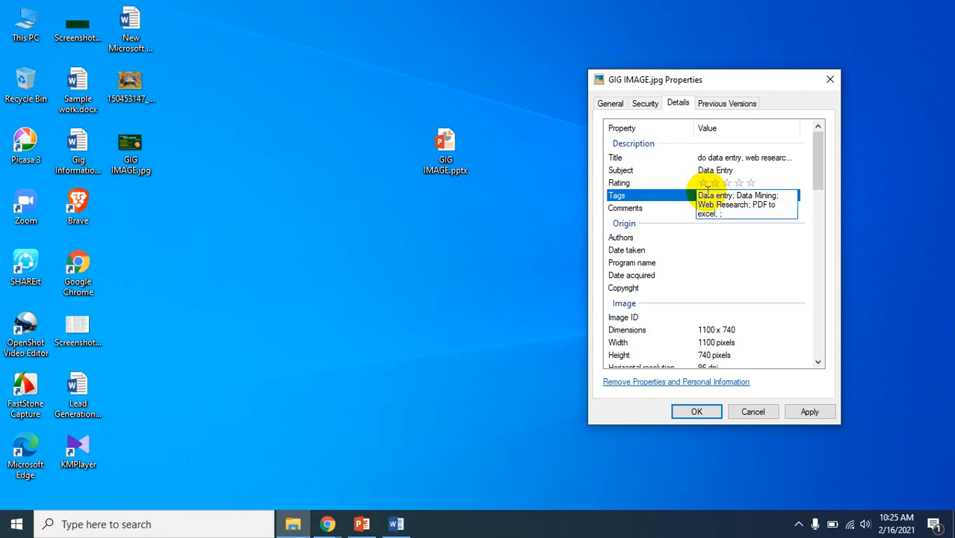
key(BackSpace)
text(pdf ;)
key(BackSpace)
text(to word;)
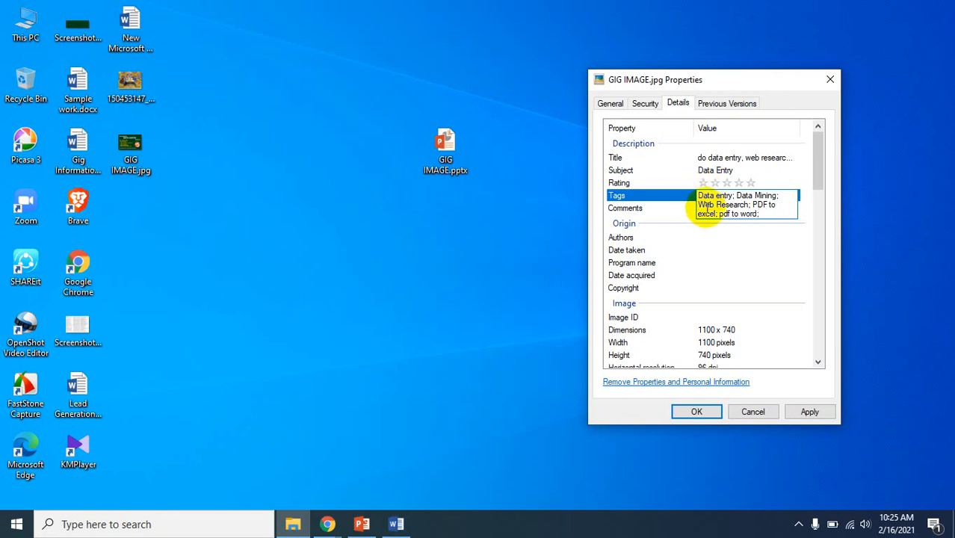
Open the image's Comments property for editing and copy the description paragraph with the full My services list from Gig Information.docx in Word
click(660, 209)
click(705, 208)
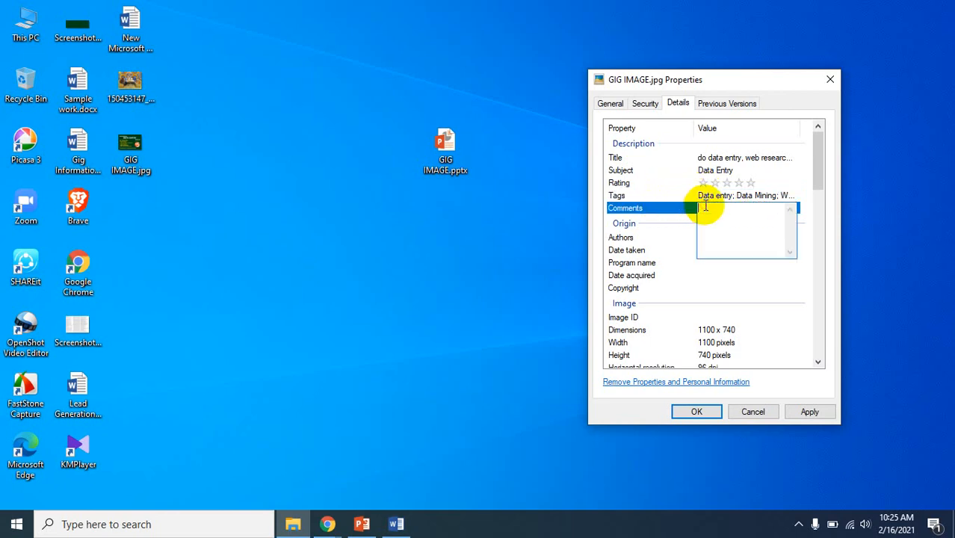
click(395, 526)
scroll(419, 431, down, 10)
scroll(419, 432, up, 10)
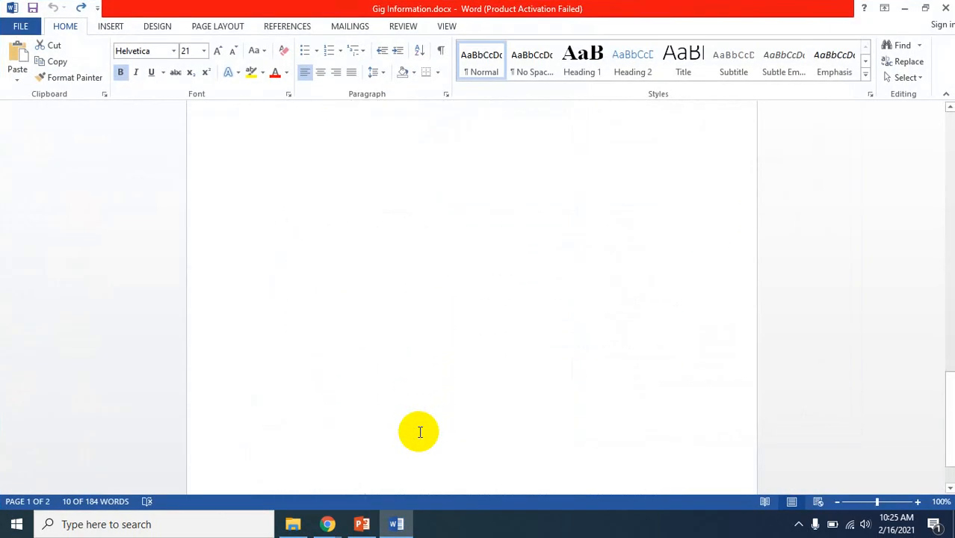
scroll(419, 431, down, 10)
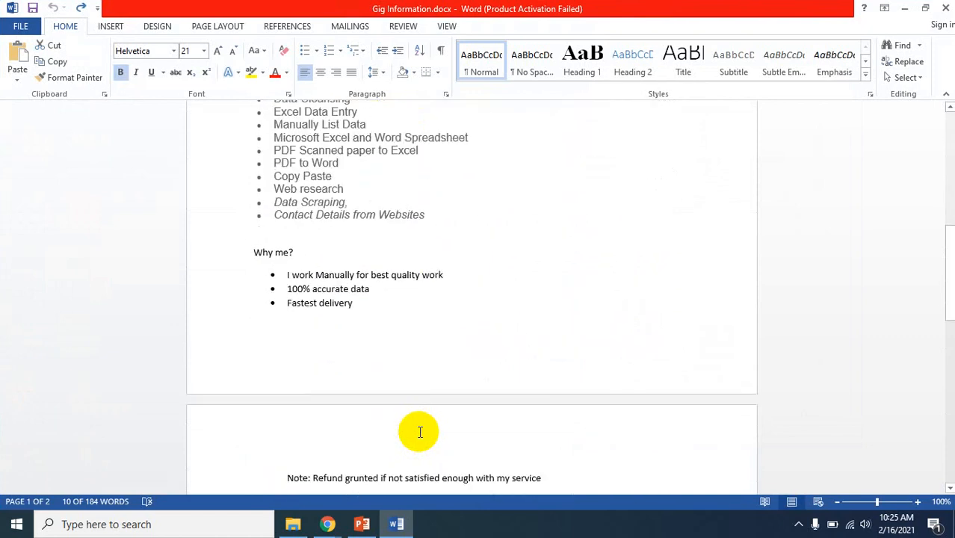
scroll(419, 432, up, 3)
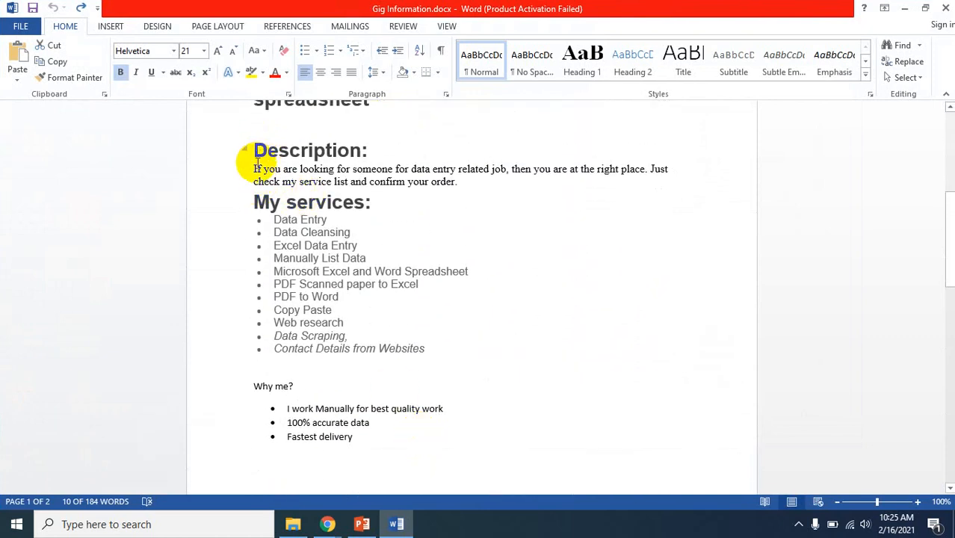
drag(253, 167, 427, 348)
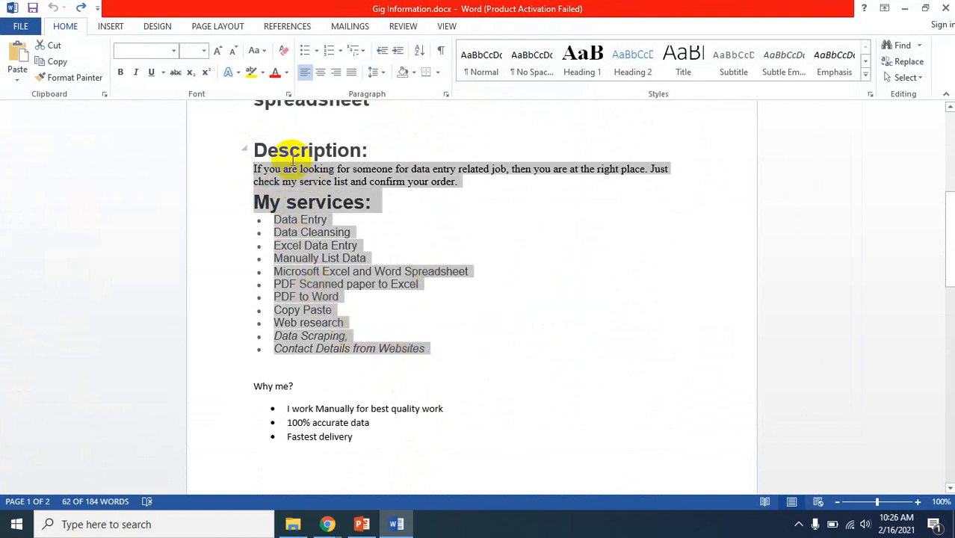
Return to the GIG IMAGE.jpg Properties dialog and paste the copied description and services list into the Comments property
click(362, 524)
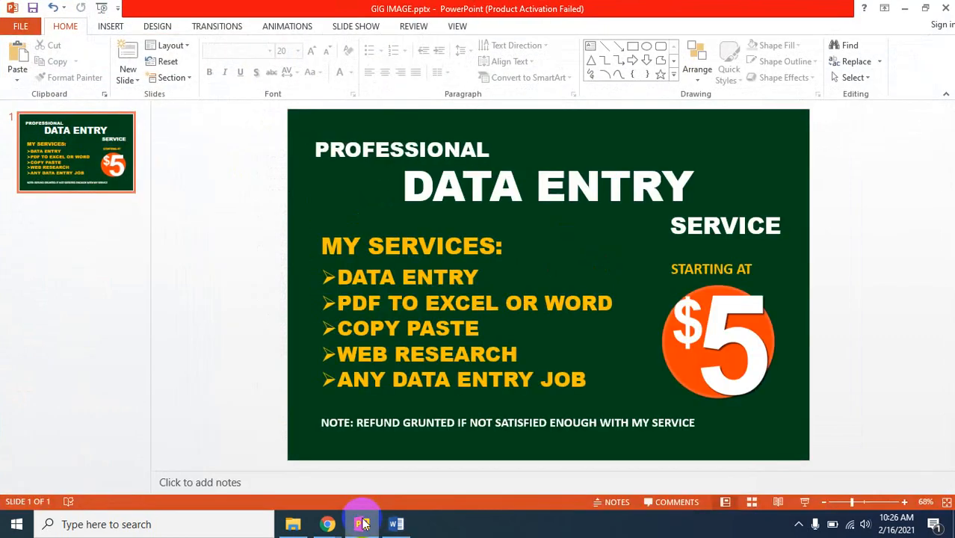
click(361, 524)
click(304, 528)
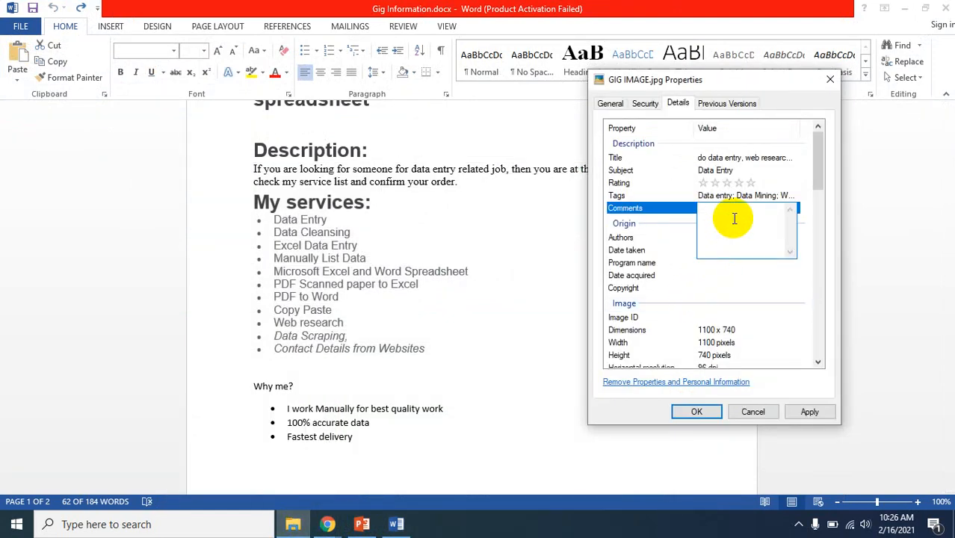
key(ctrl+v)
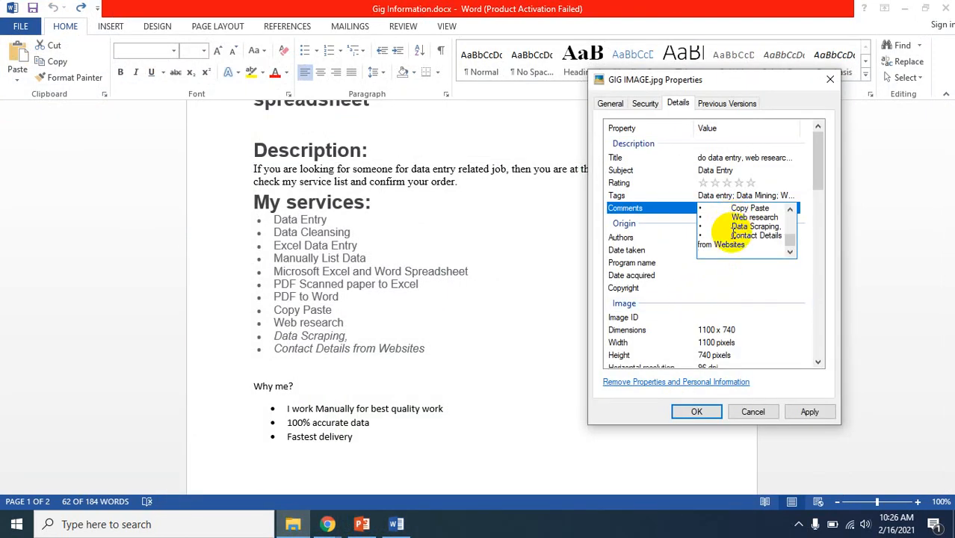
Remove the gaps after the bullets of the last five services in the comment, from "PDF to Word" to "Contact Details from Websites"
key(BackSpace)
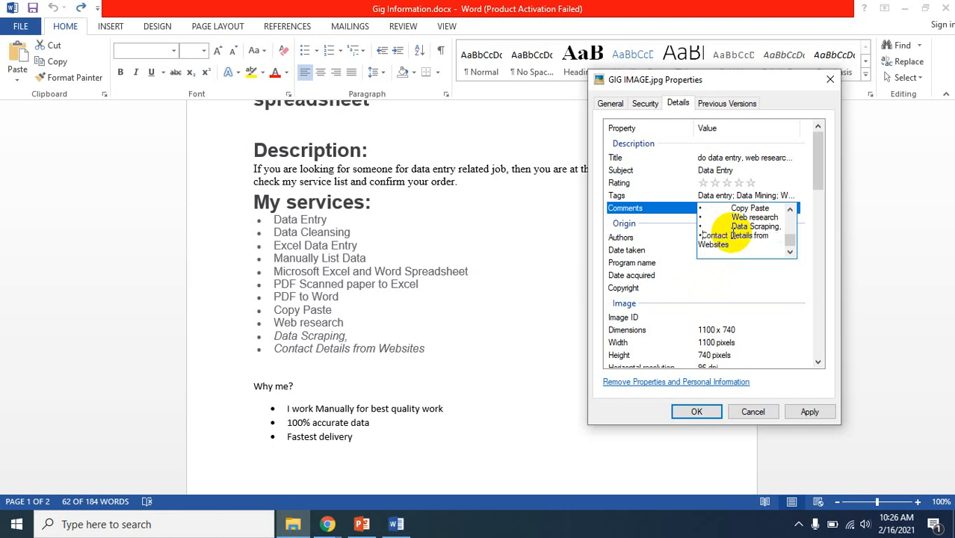
click(732, 226)
key(BackSpace)
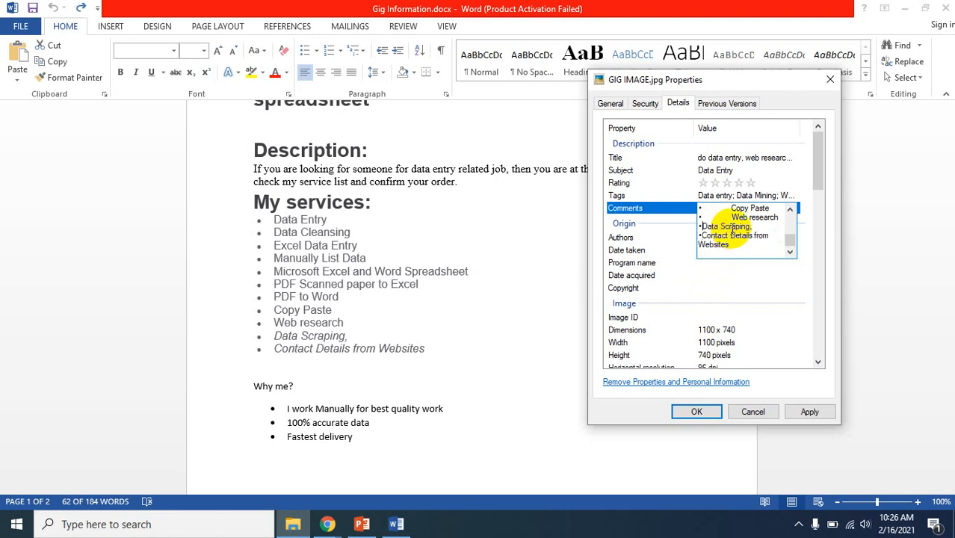
key(Up)
key(Delete)
key(Delete)
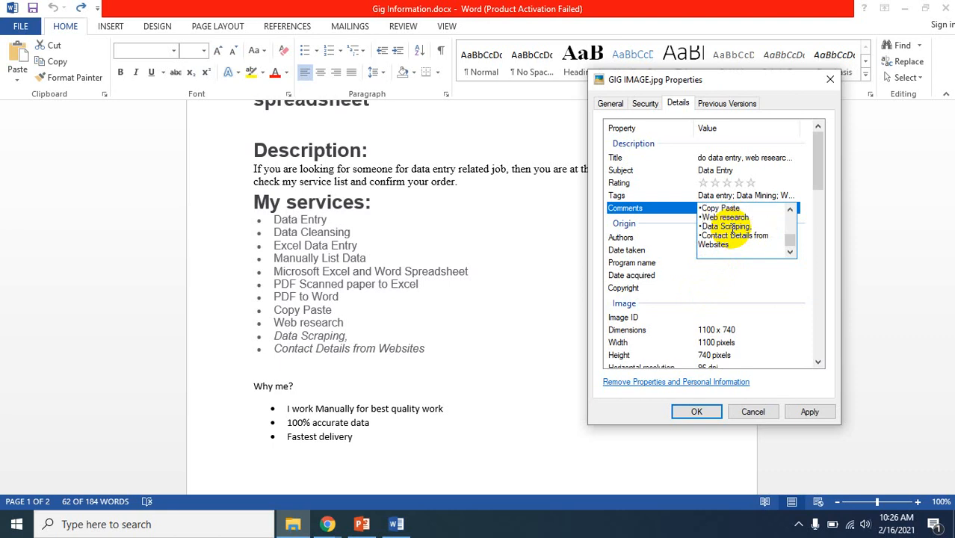
key(Up)
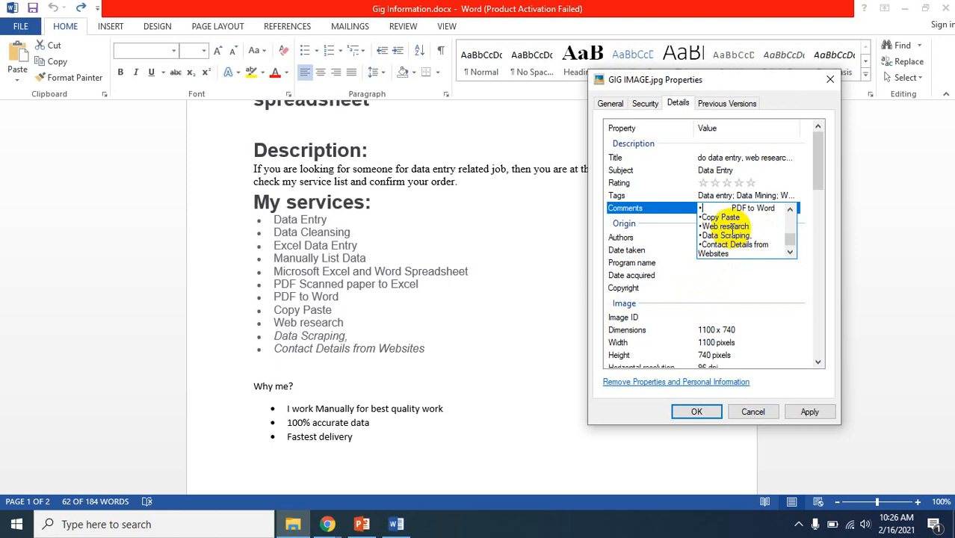
key(Delete)
key(Up)
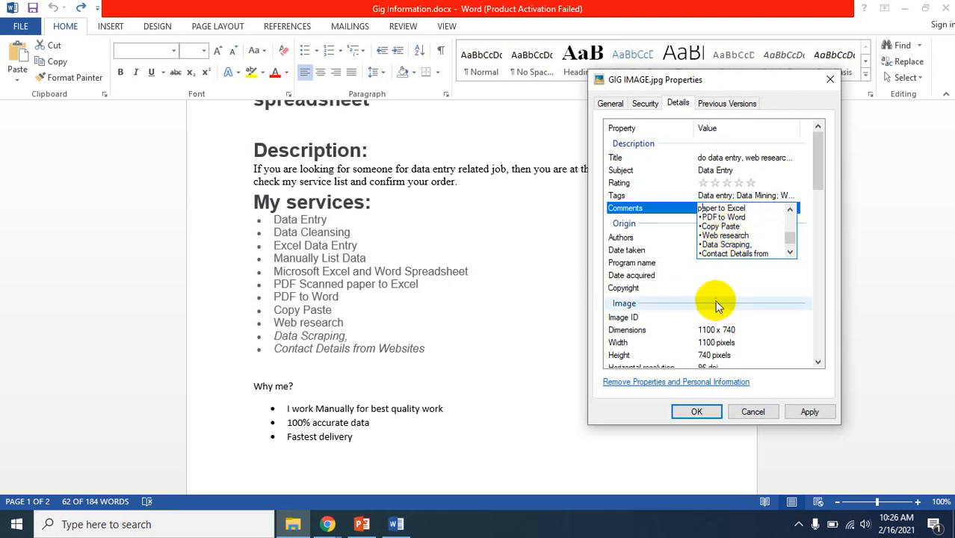
click(717, 276)
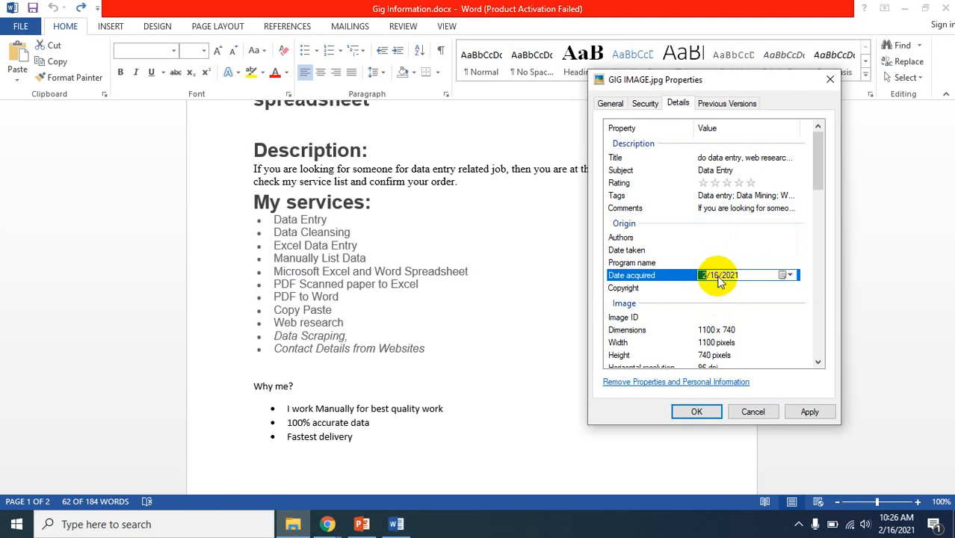
Enter the author's name in the image's Authors property
click(721, 237)
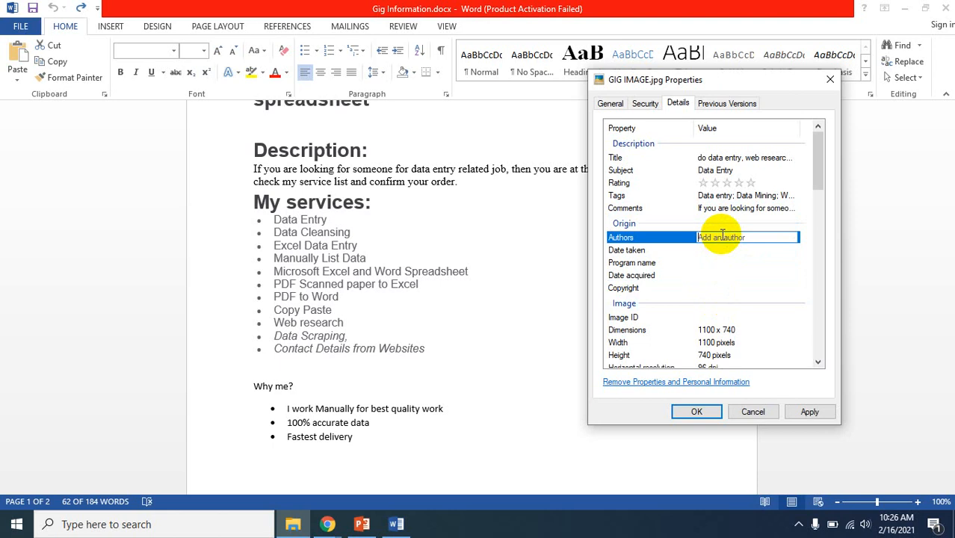
text(anamtasn)
text(if;)
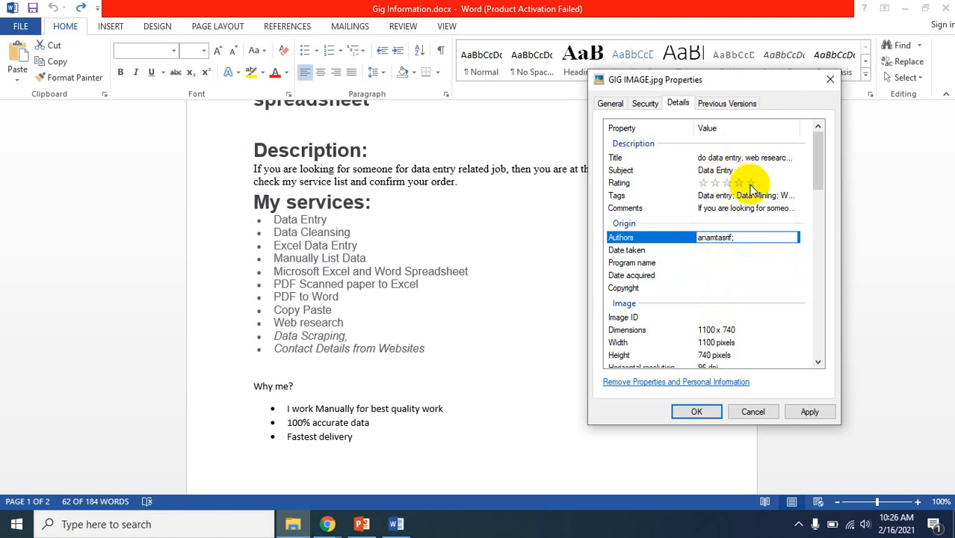
Rate the image five stars, apply the property changes and close the Properties dialog
click(749, 183)
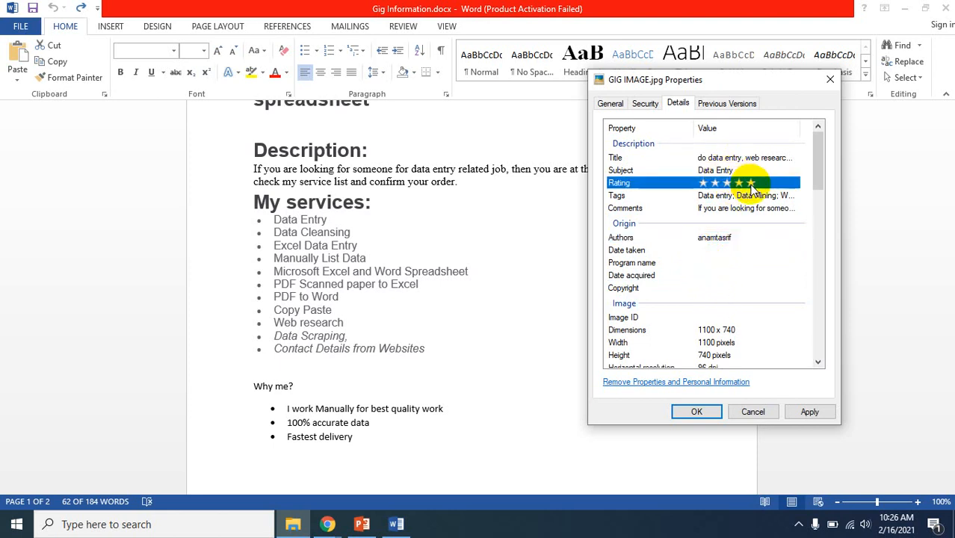
click(807, 411)
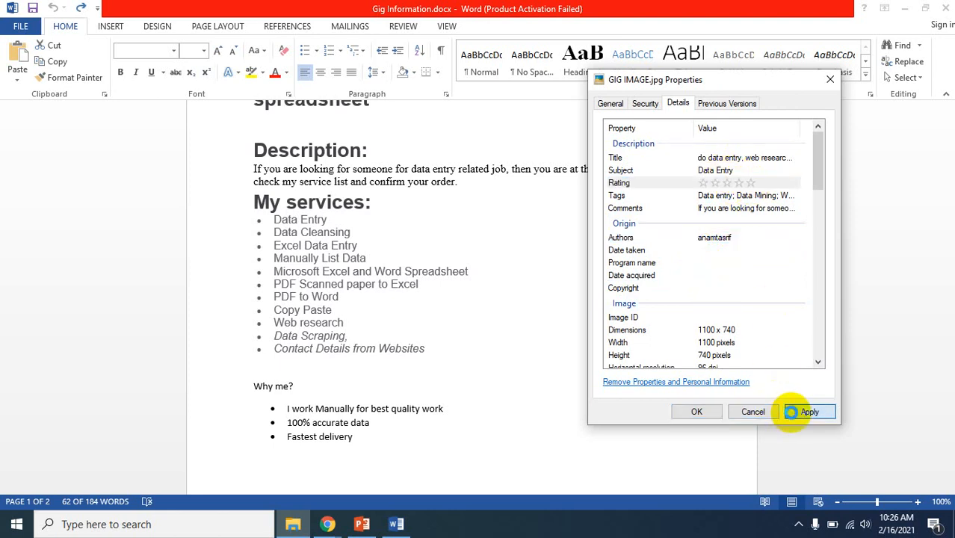
click(750, 184)
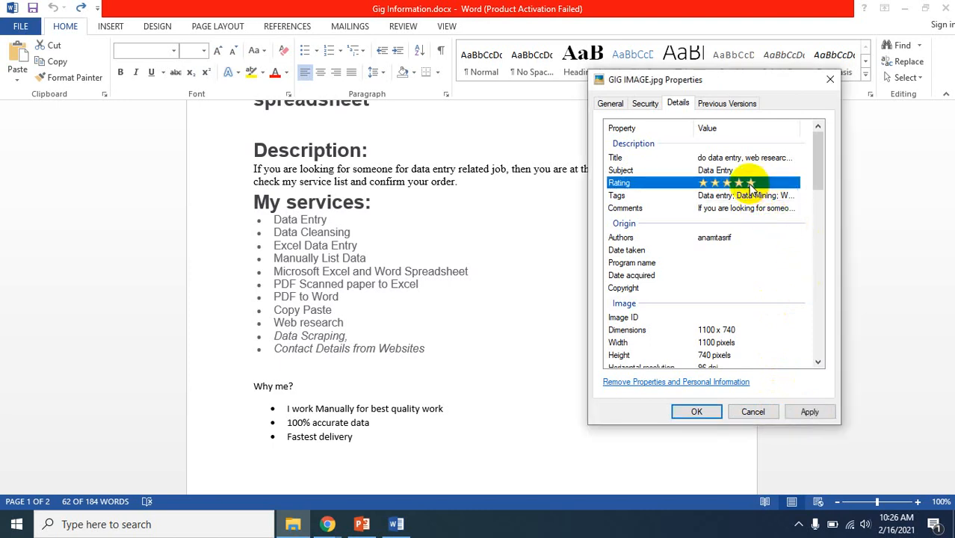
click(810, 411)
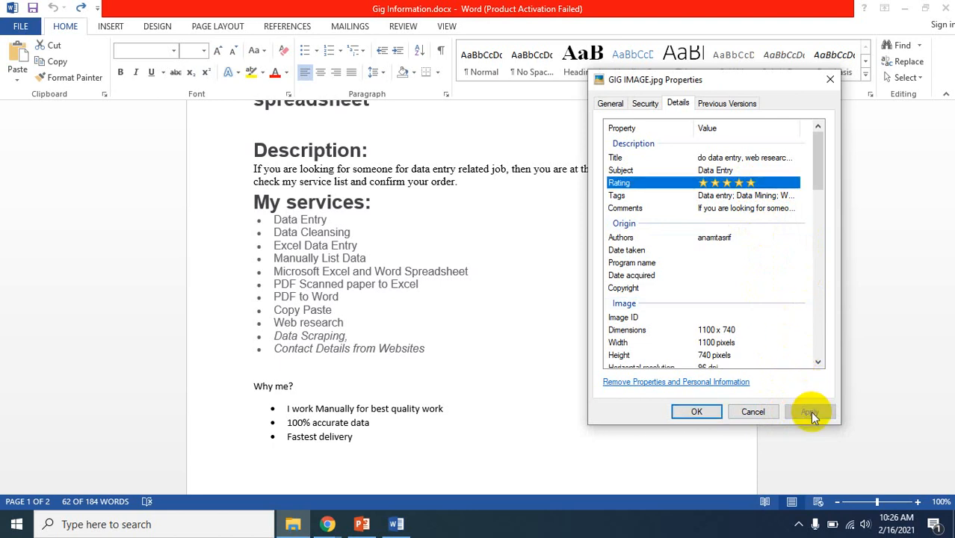
click(696, 412)
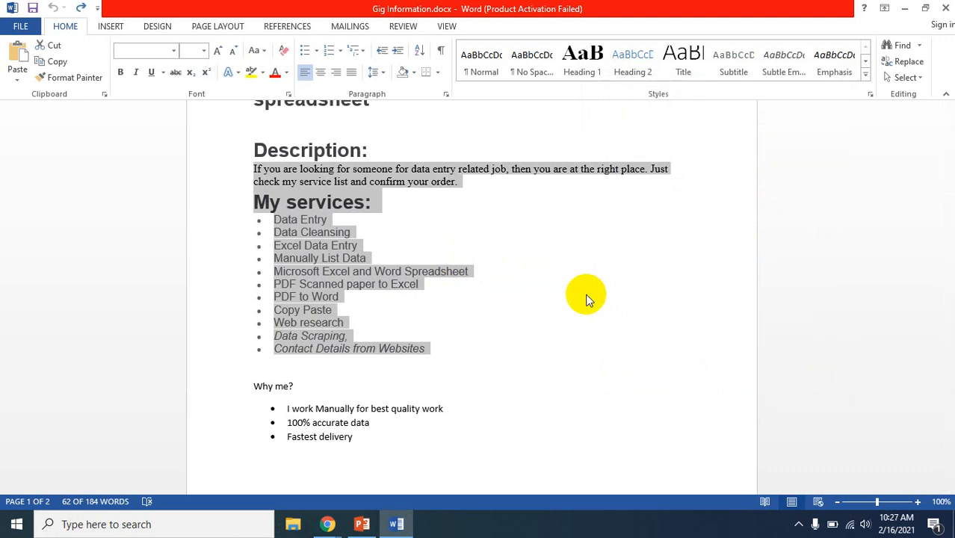
Copy the title text "do data entry, web research and data entry related job" from Gig Information.docx in Word
click(904, 7)
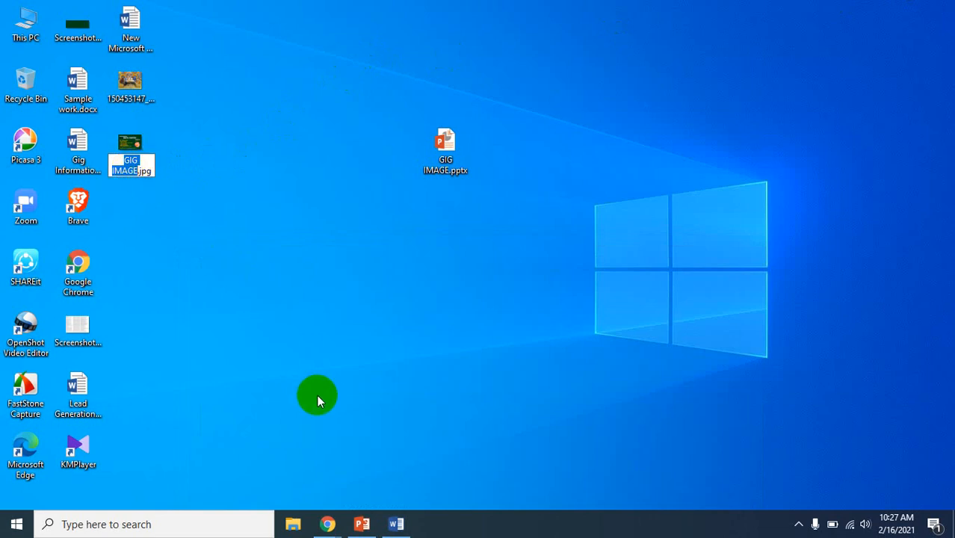
click(327, 524)
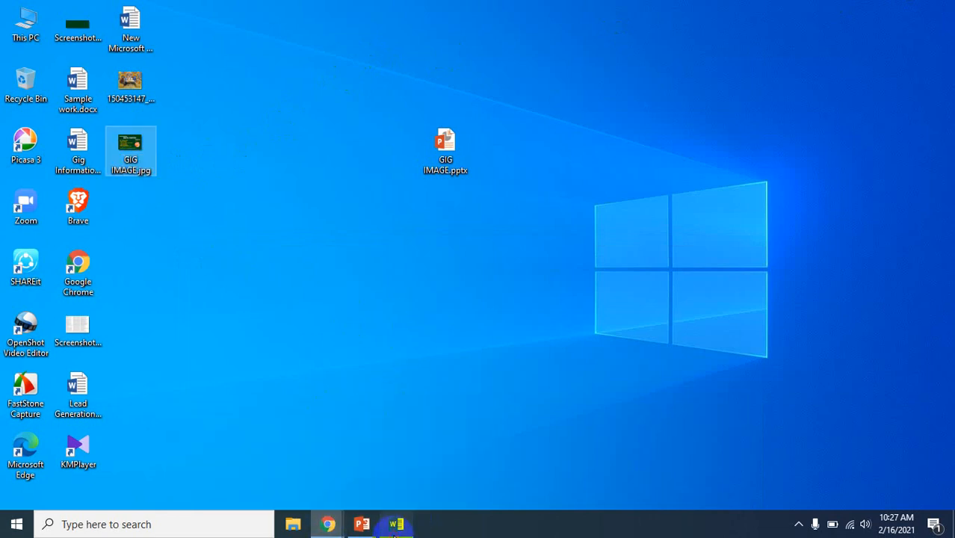
click(396, 525)
scroll(472, 234, up, 5)
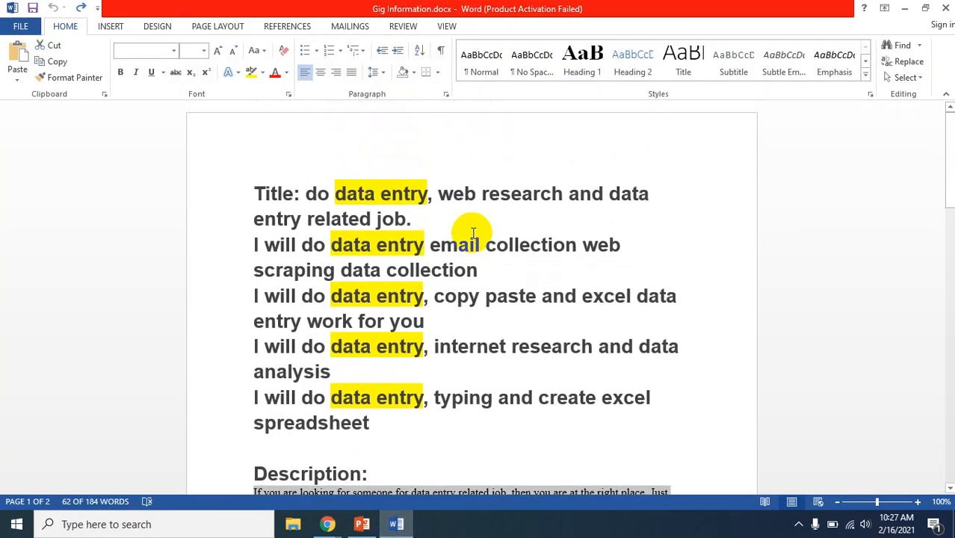
double_click(310, 193)
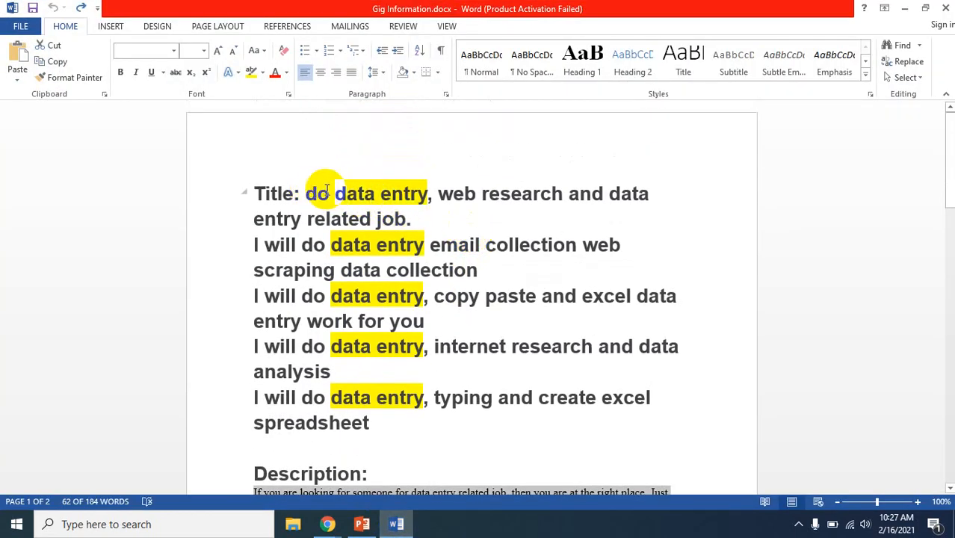
drag(311, 188, 400, 227)
key(ctrl+c)
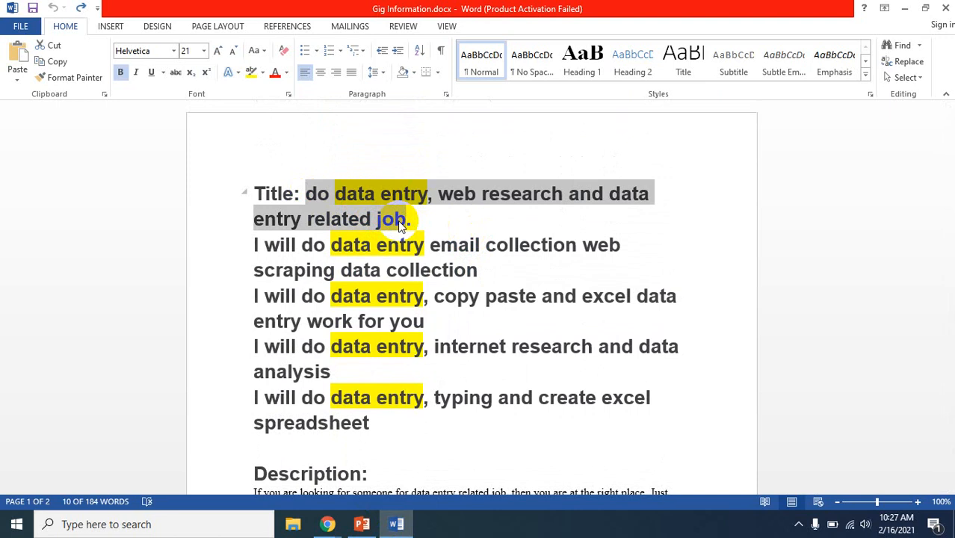
Rename GIG IMAGE.jpg on the desktop to "do data entry, web research and data entry related job.jpg"
click(904, 8)
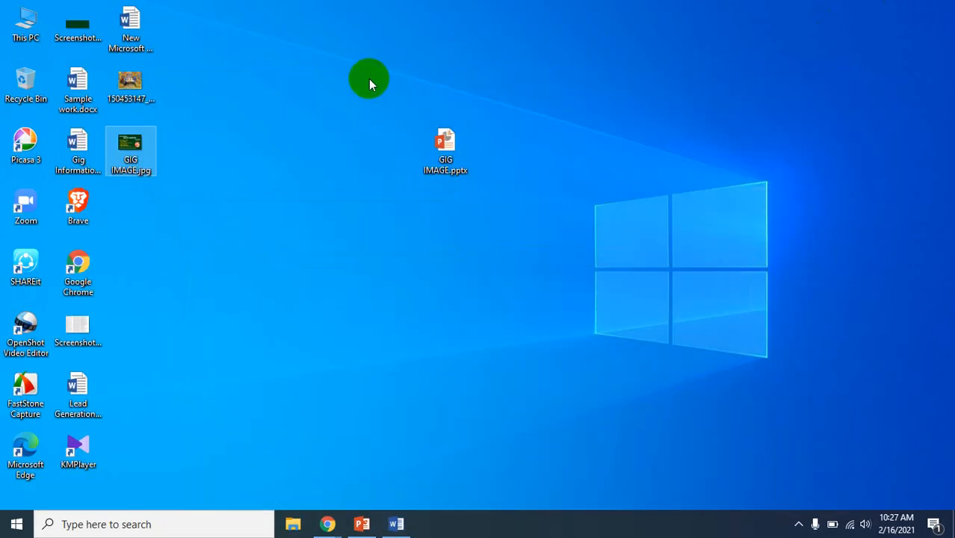
click(135, 161)
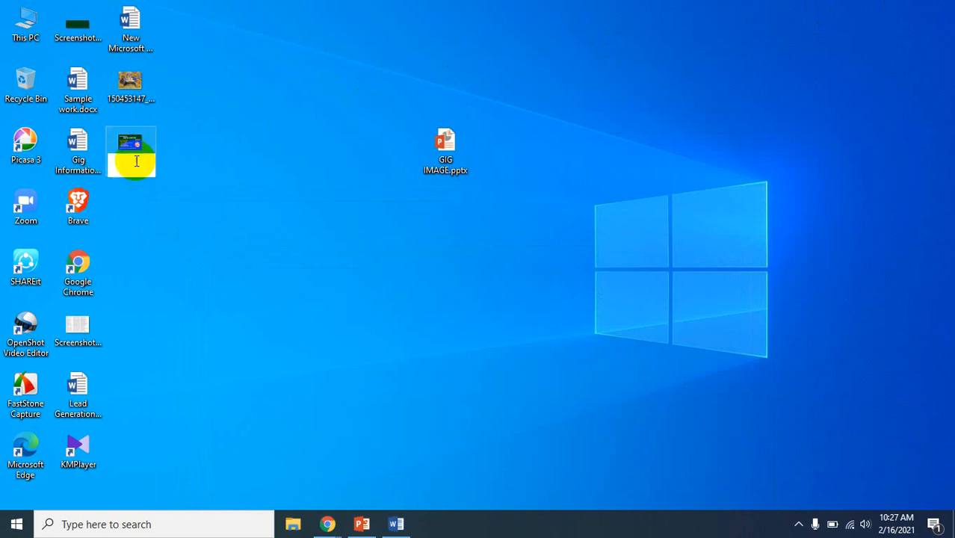
key(ctrl+v)
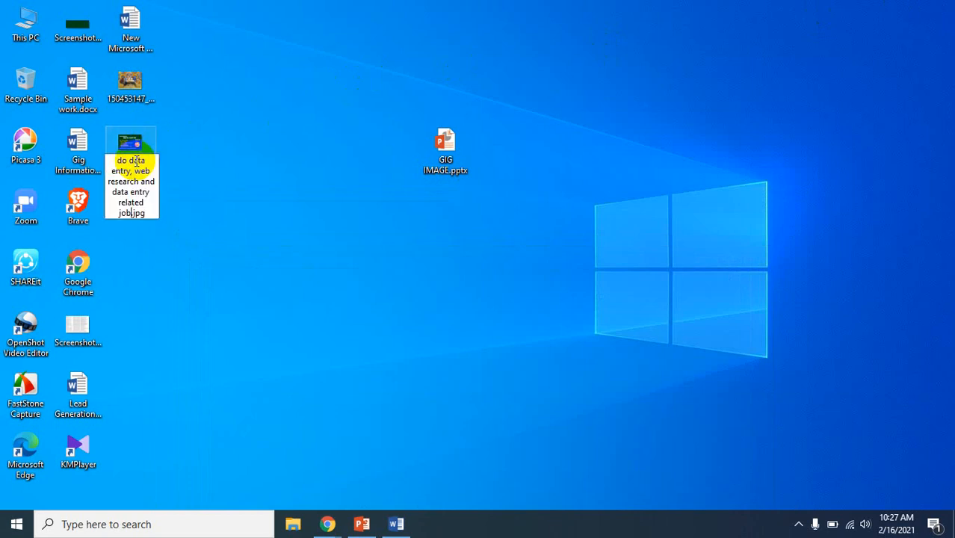
key(Return)
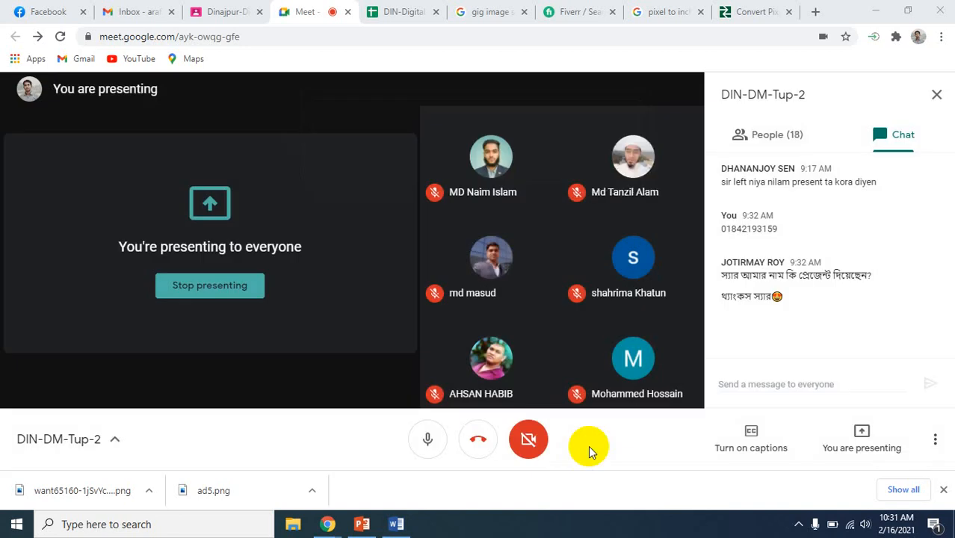
Close the pixel-to-inch Google search and the UnitConverters.net page in Chrome
click(665, 13)
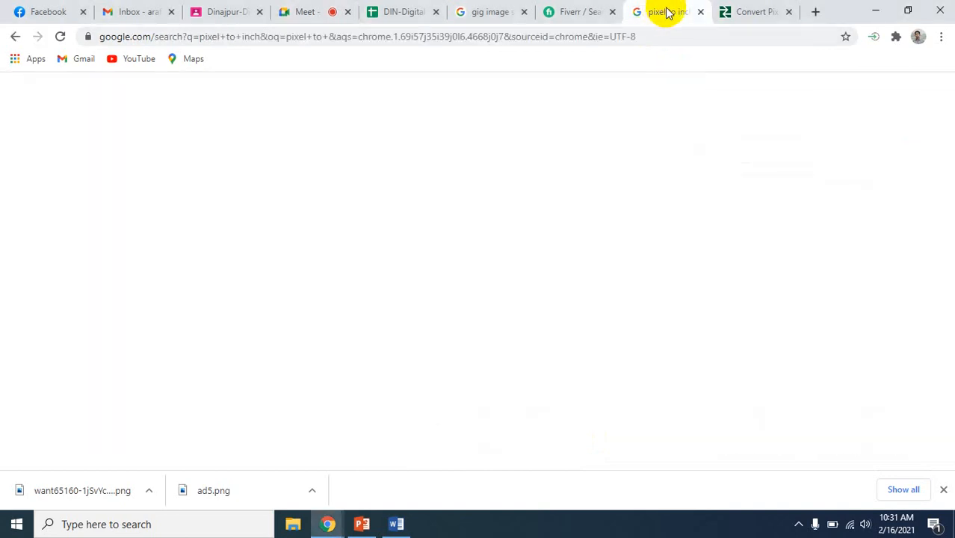
click(699, 12)
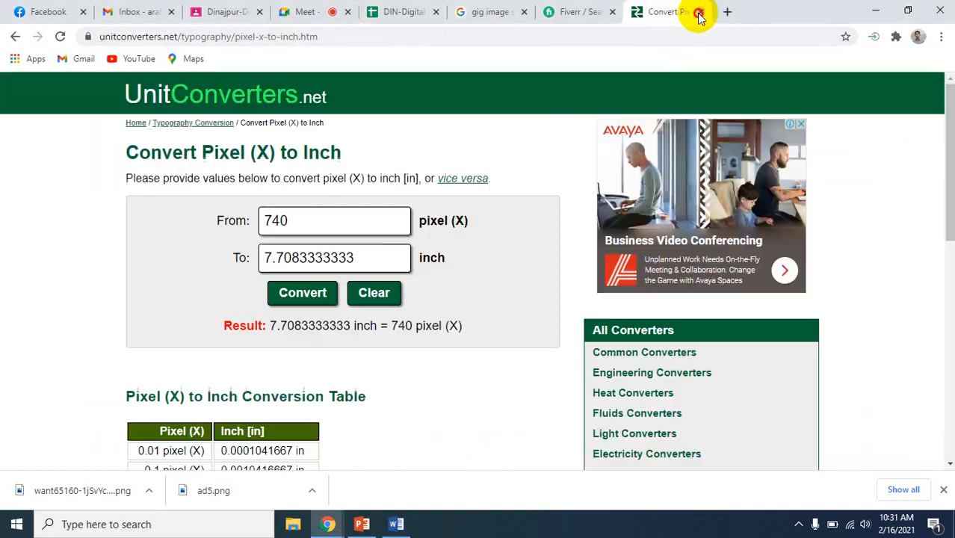
click(699, 12)
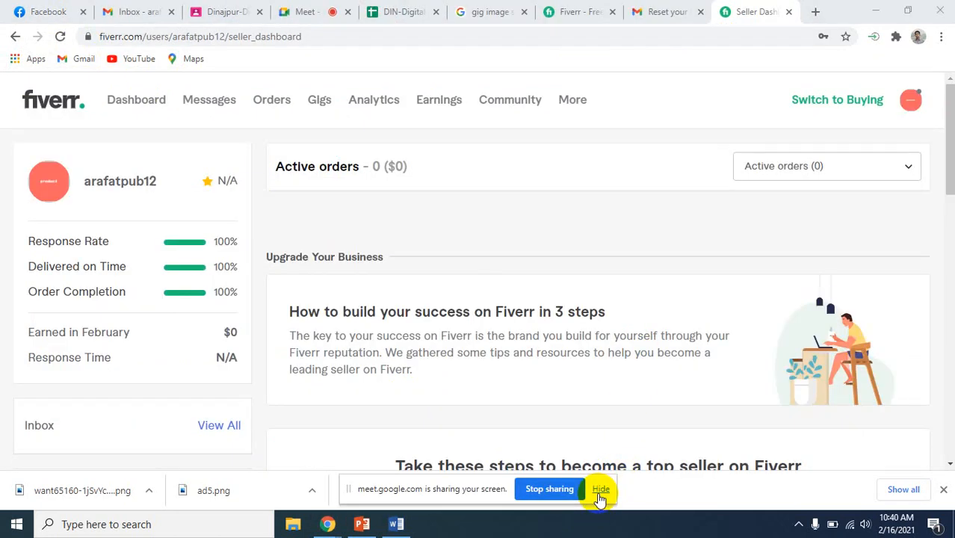
Hide the screen-sharing notice and look over the Fiverr seller dashboard
click(600, 489)
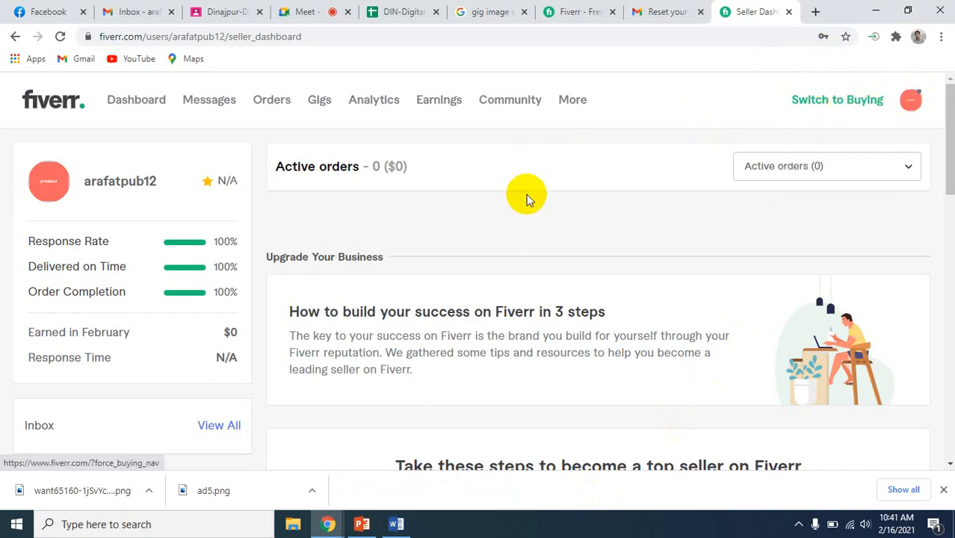
scroll(558, 320, down, 3)
scroll(558, 319, up, 3)
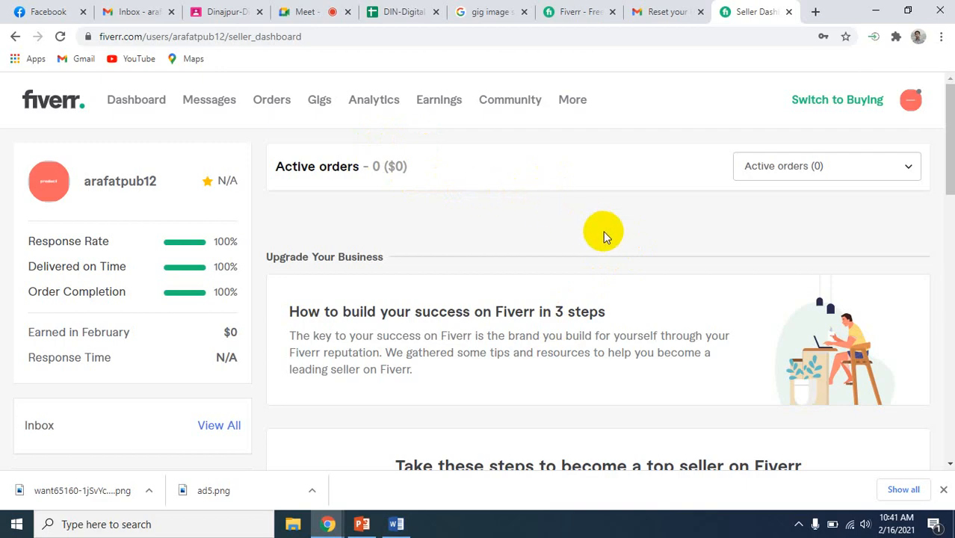
scroll(552, 308, down, 4)
scroll(549, 305, up, 3)
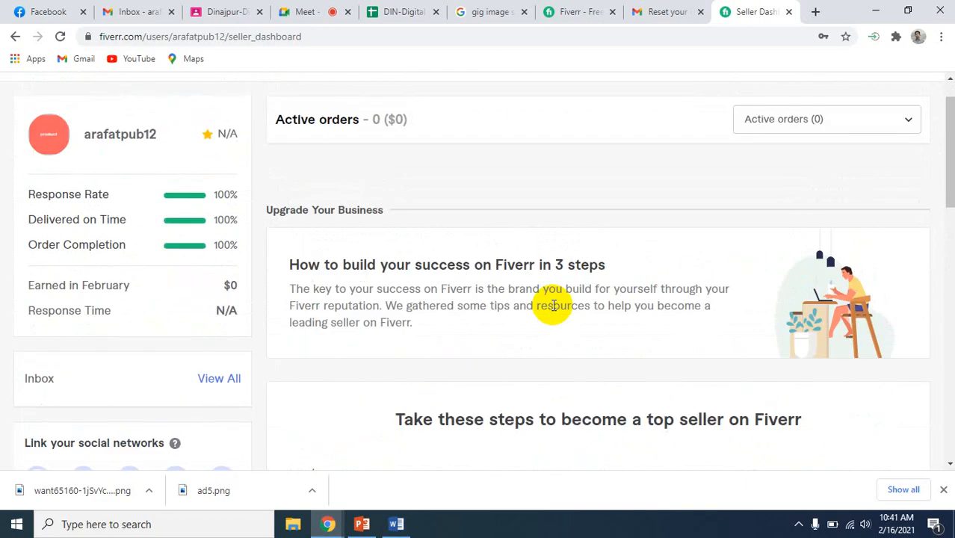
scroll(551, 303, down, 1)
scroll(550, 303, up, 3)
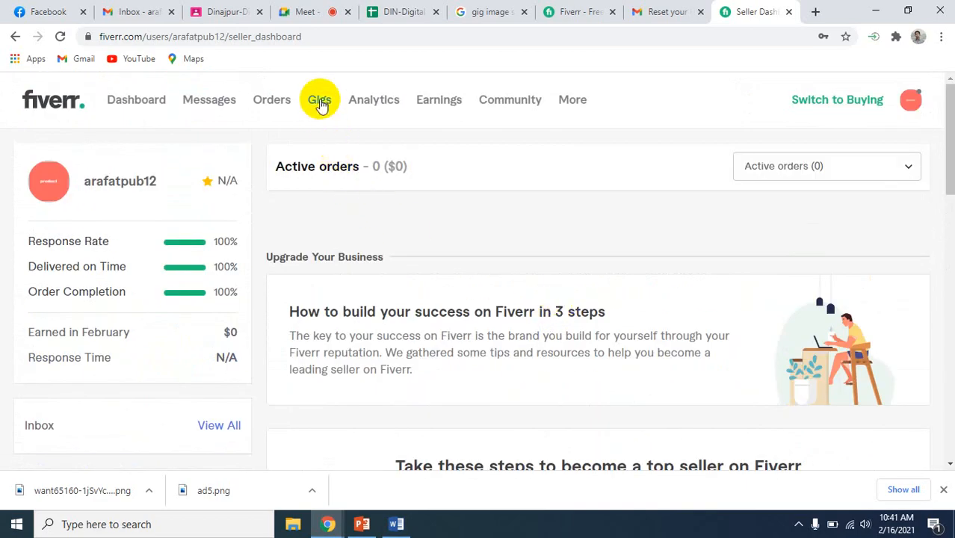
Start creating a new gig from the Fiverr Gigs page and open the gig title for entry
click(319, 102)
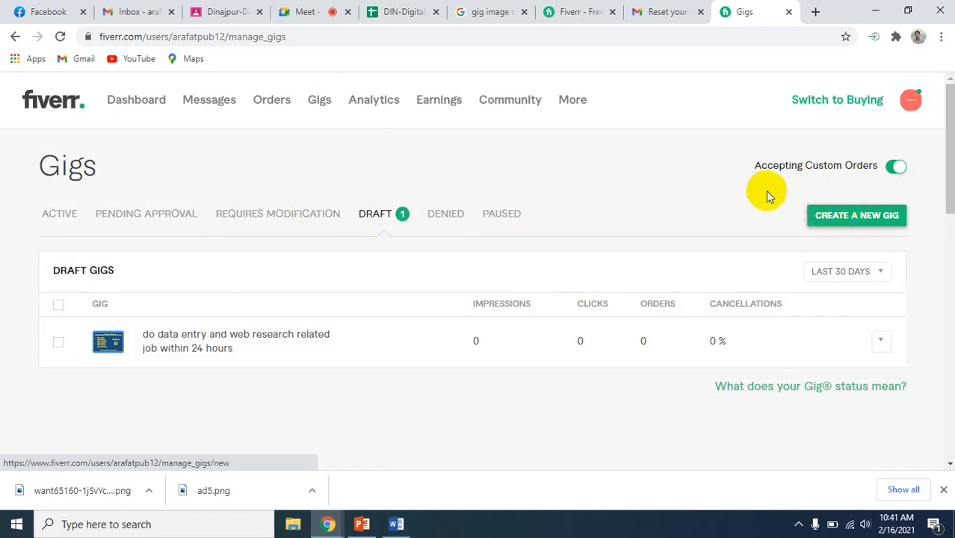
click(837, 221)
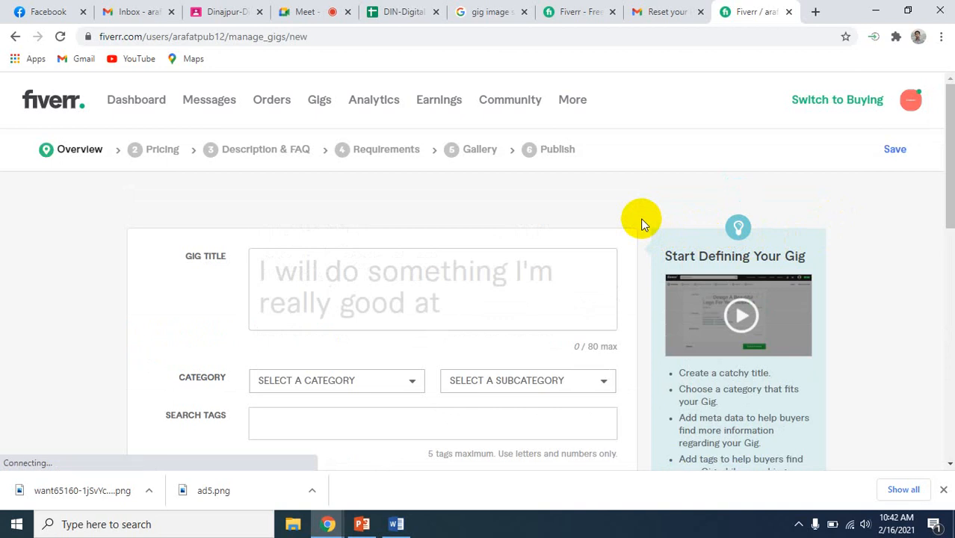
click(396, 277)
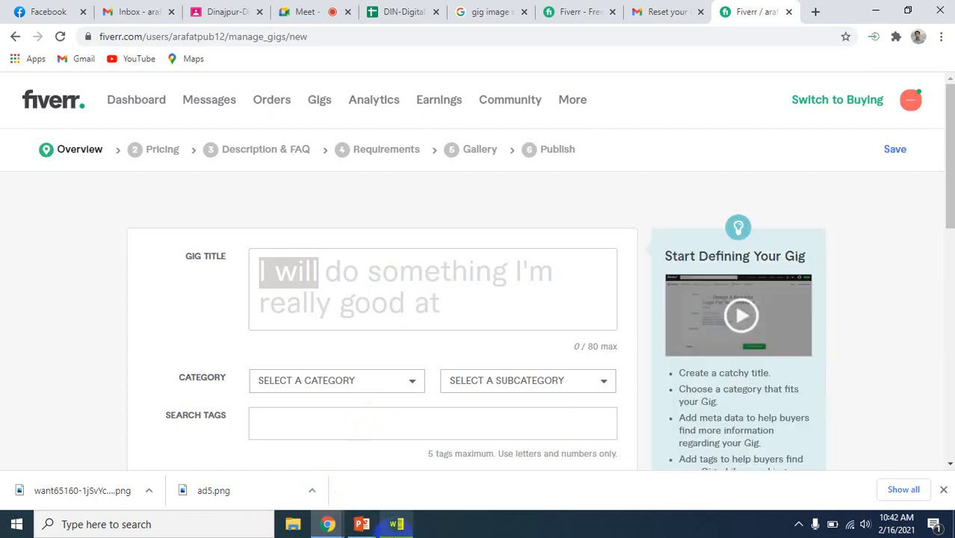
Switch to Gig Information.docx in Word and copy the title text "do data entry, web research and data entry related job"
click(397, 523)
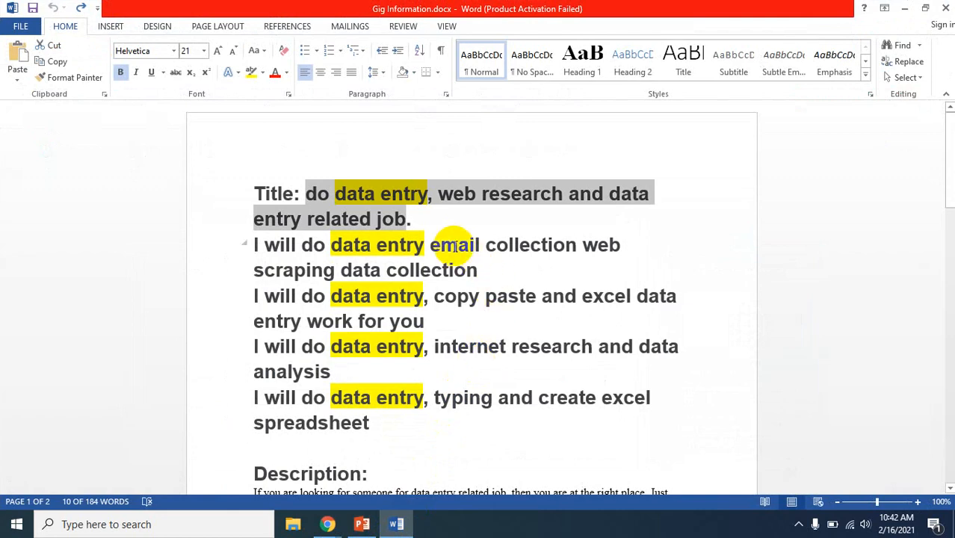
click(413, 221)
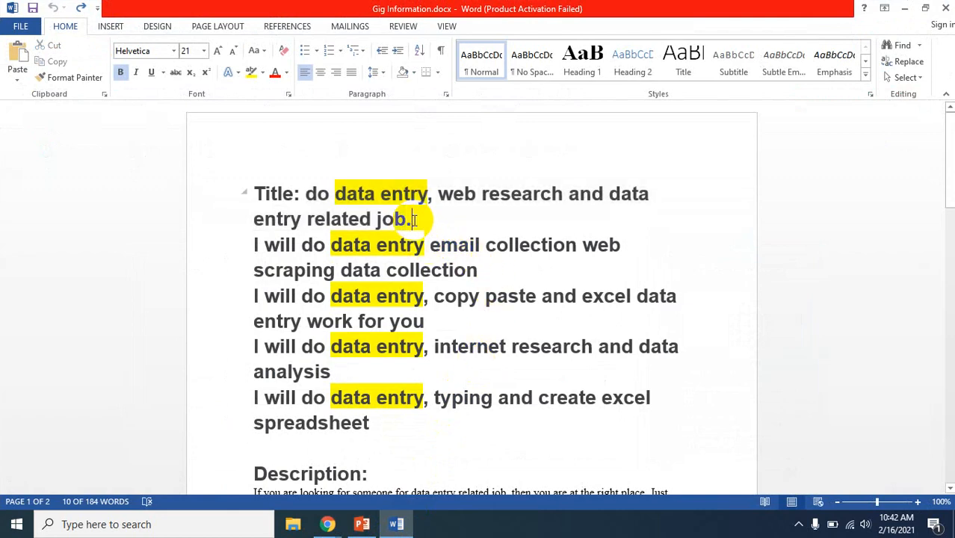
drag(413, 221, 320, 190)
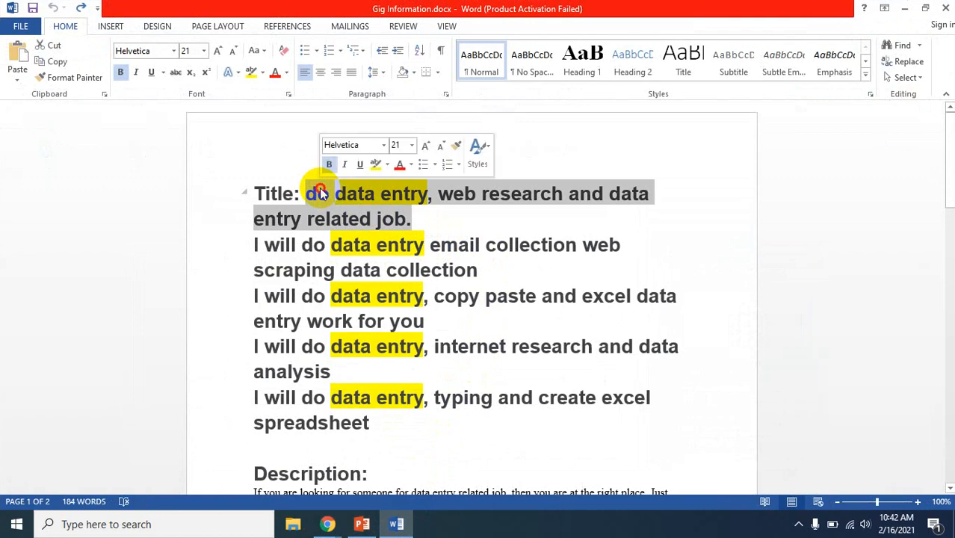
click(320, 189)
click(404, 217)
drag(404, 218, 315, 192)
key(ctrl+c)
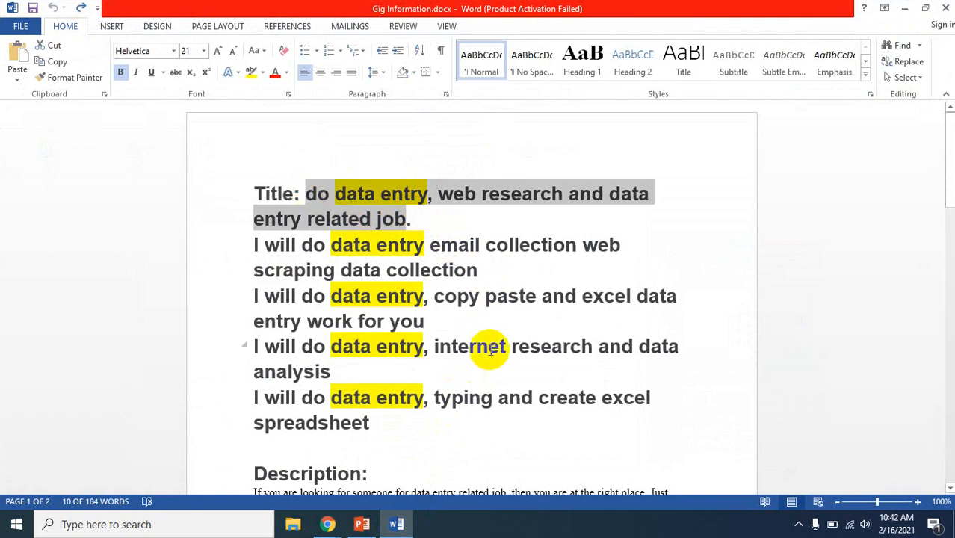
Switch to the Fiverr page in Chrome and paste "do data entry, web research and data entry related job" as the gig title
click(361, 523)
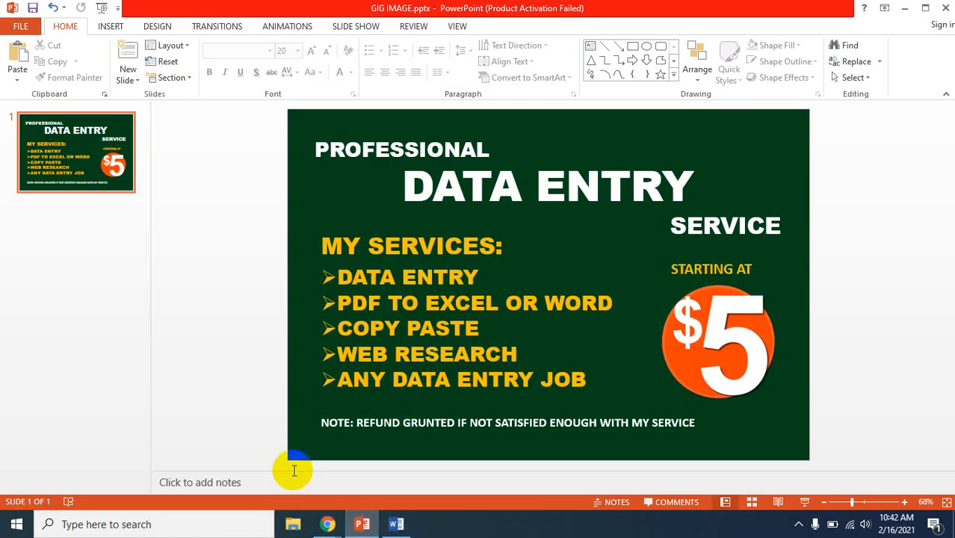
click(329, 523)
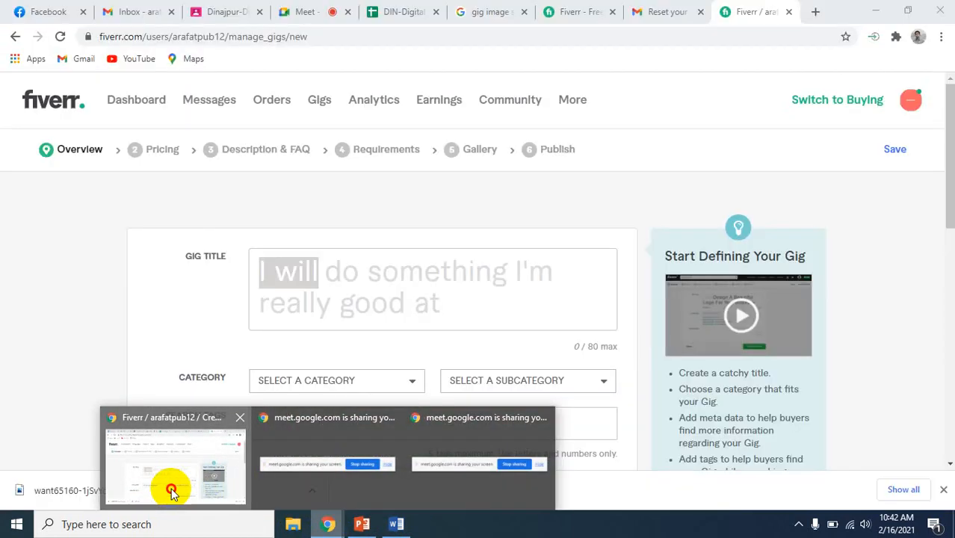
click(171, 486)
click(410, 296)
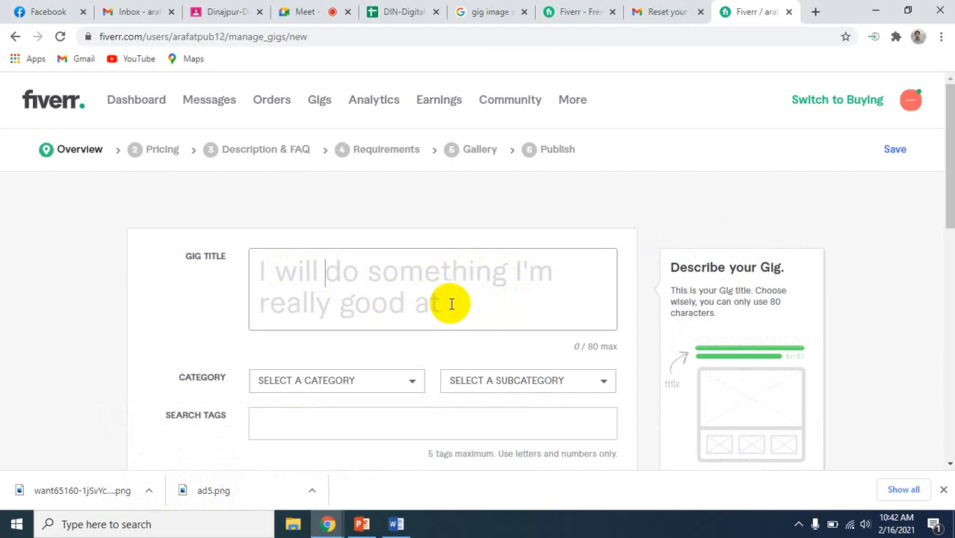
key(ctrl+v)
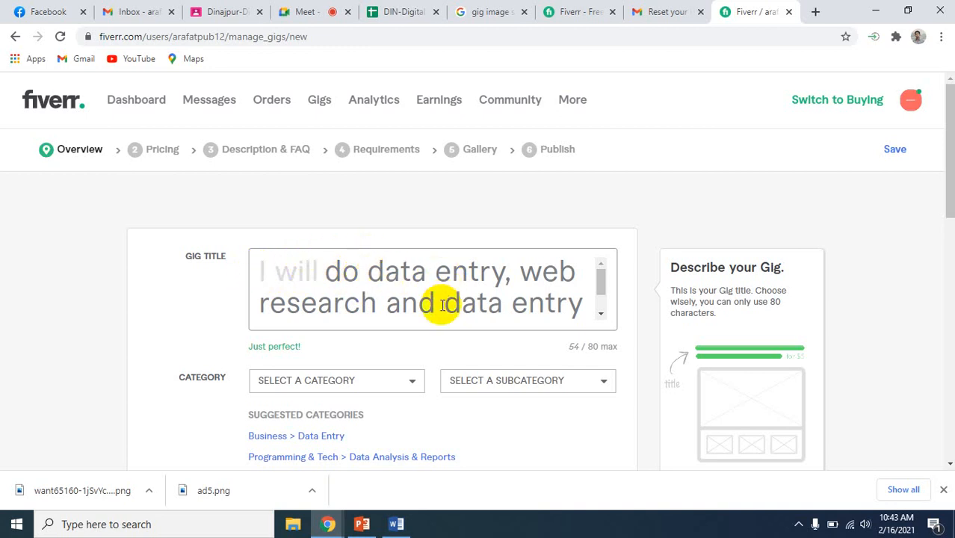
scroll(441, 305, down, 1)
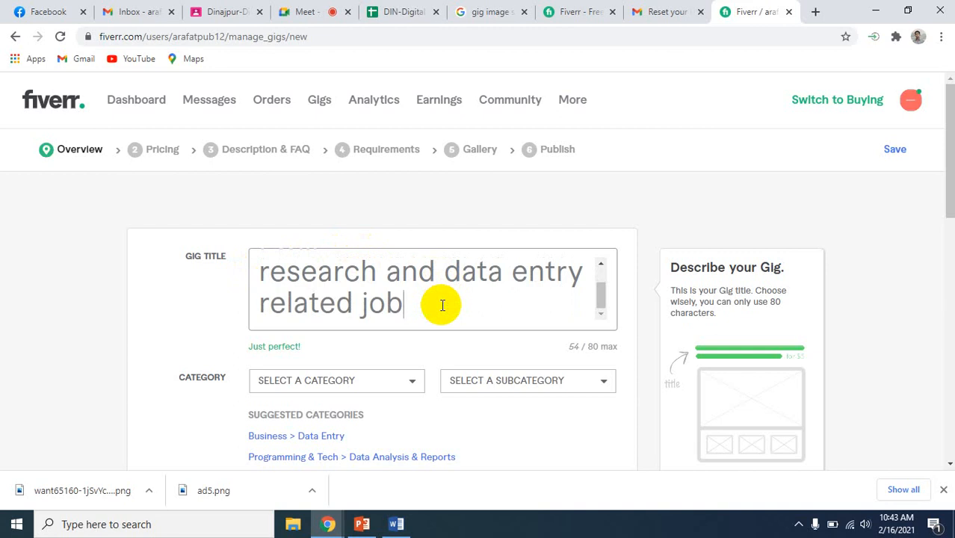
Apply the suggested category Business > Data Entry to the gig
scroll(441, 305, down, 1)
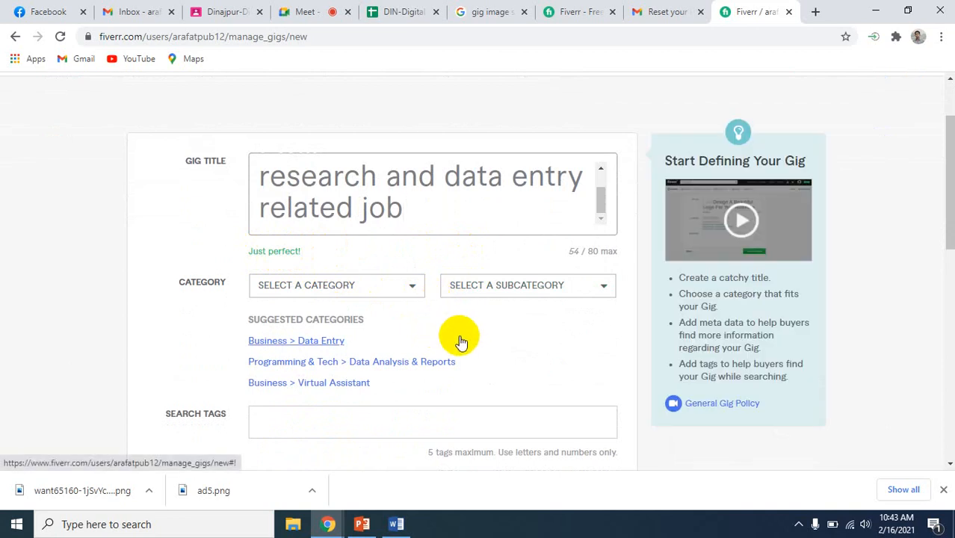
scroll(460, 338, down, 1)
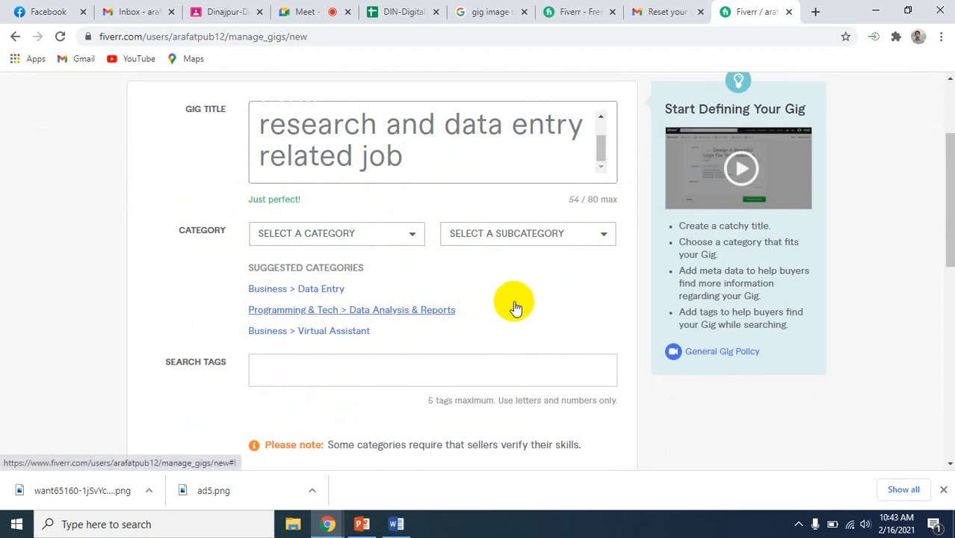
click(334, 290)
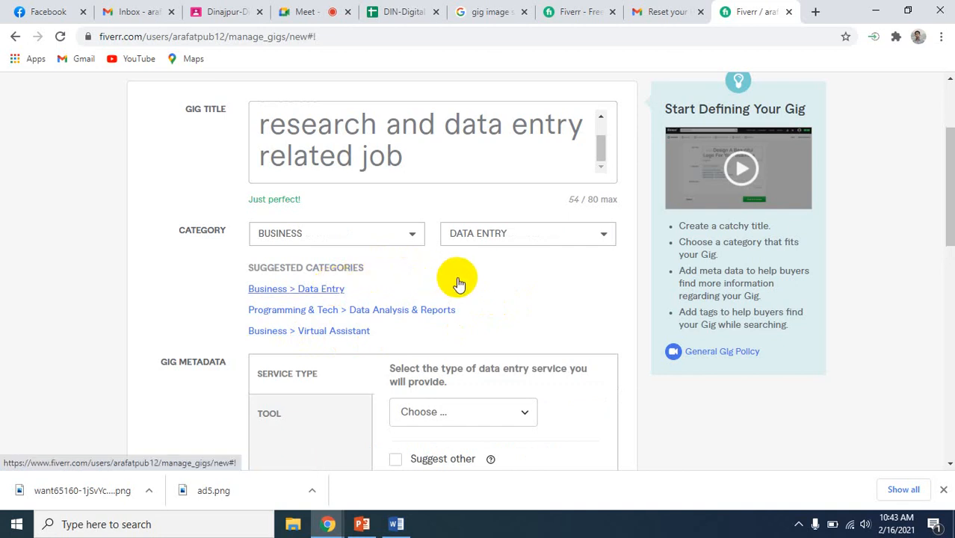
Browse the available categories and subcategories, choosing Business and Data Entry again
scroll(495, 301, down, 2)
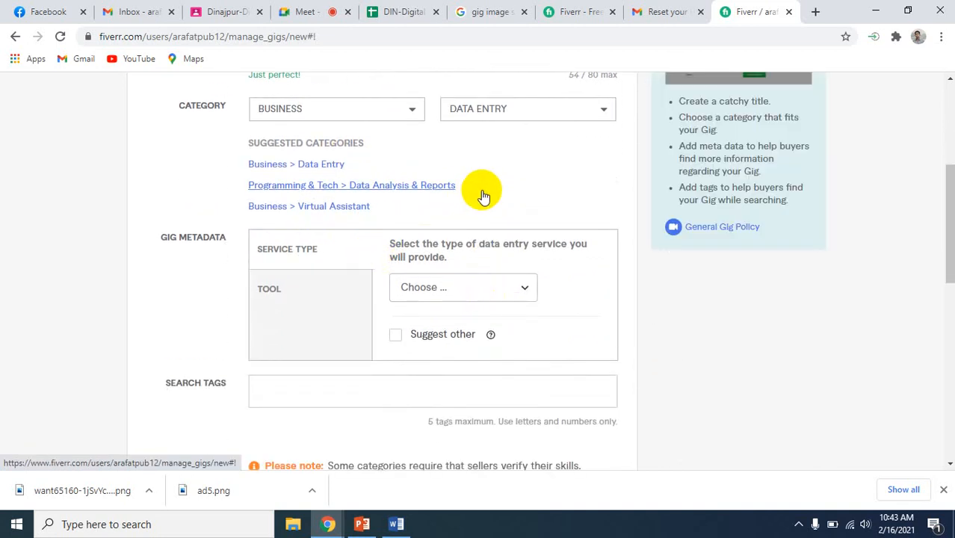
scroll(481, 196, up, 2)
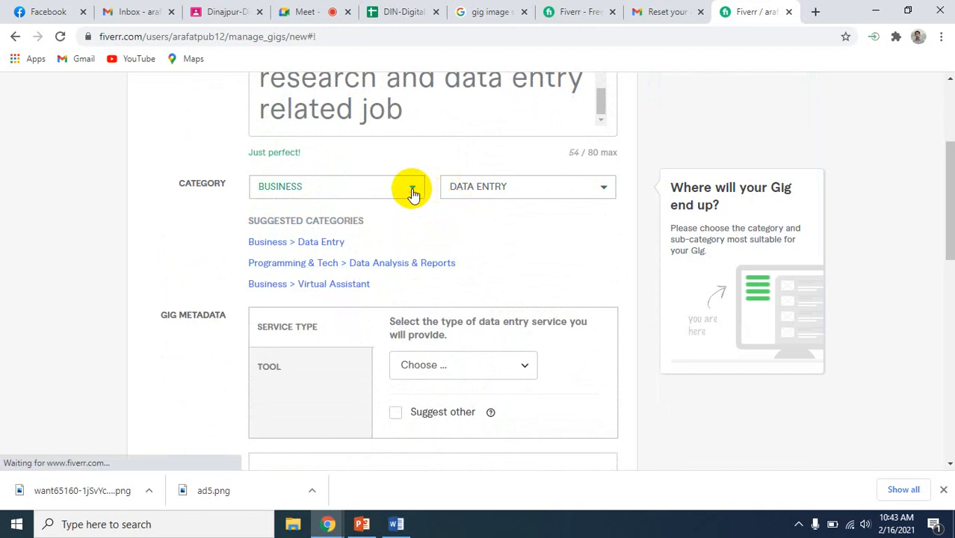
click(413, 192)
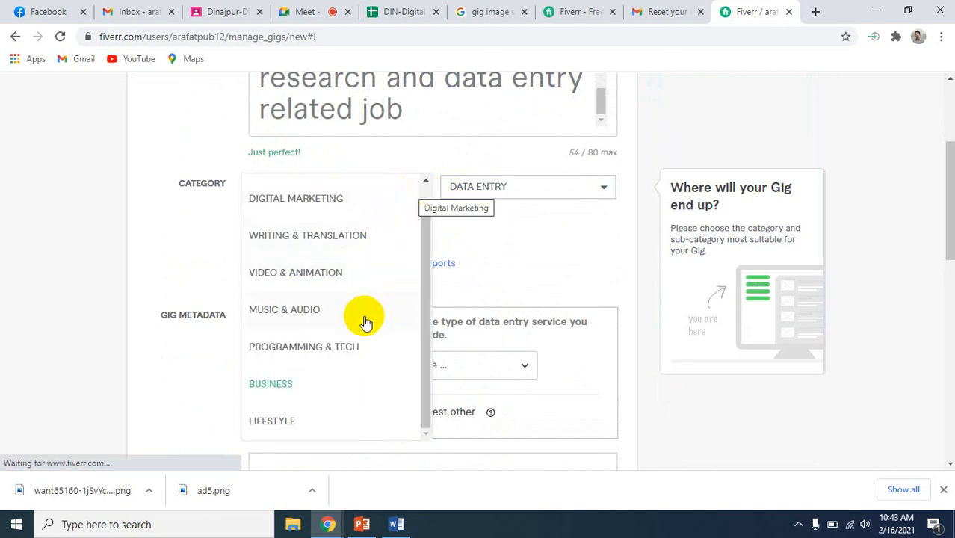
click(281, 389)
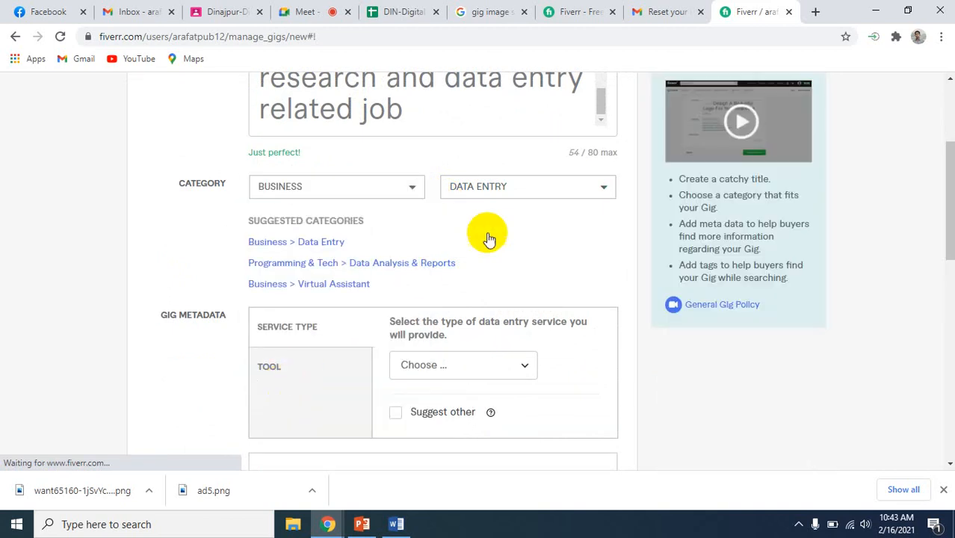
click(583, 196)
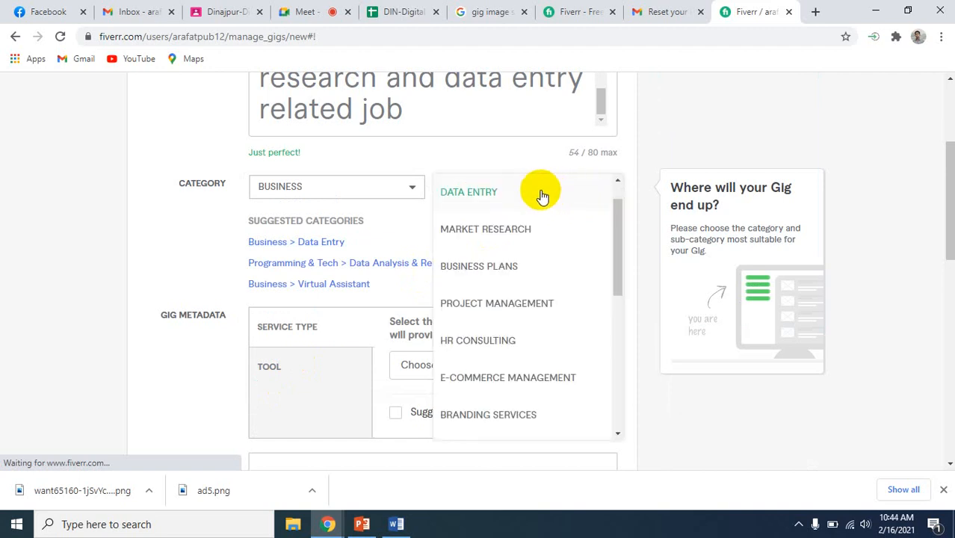
scroll(516, 295, down, 2)
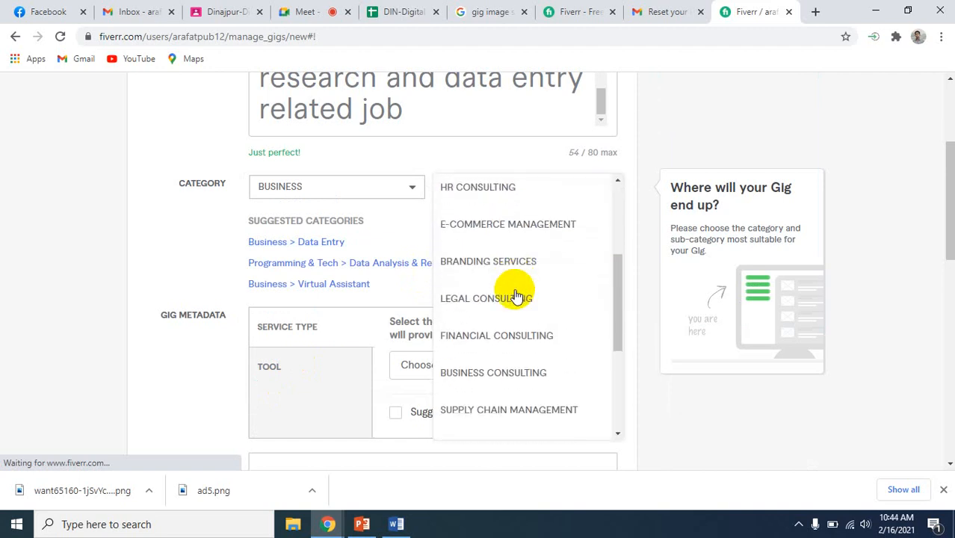
scroll(515, 295, up, 3)
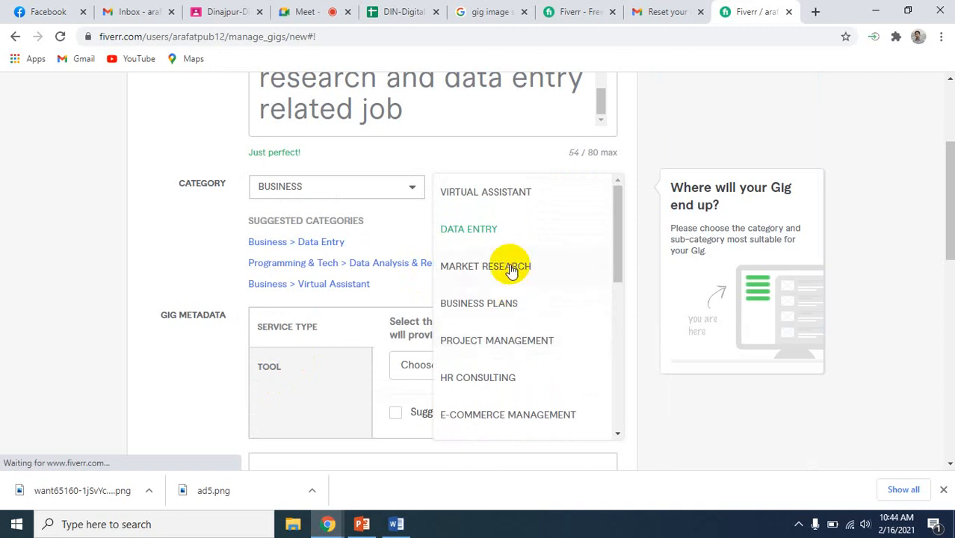
scroll(477, 249, up, 2)
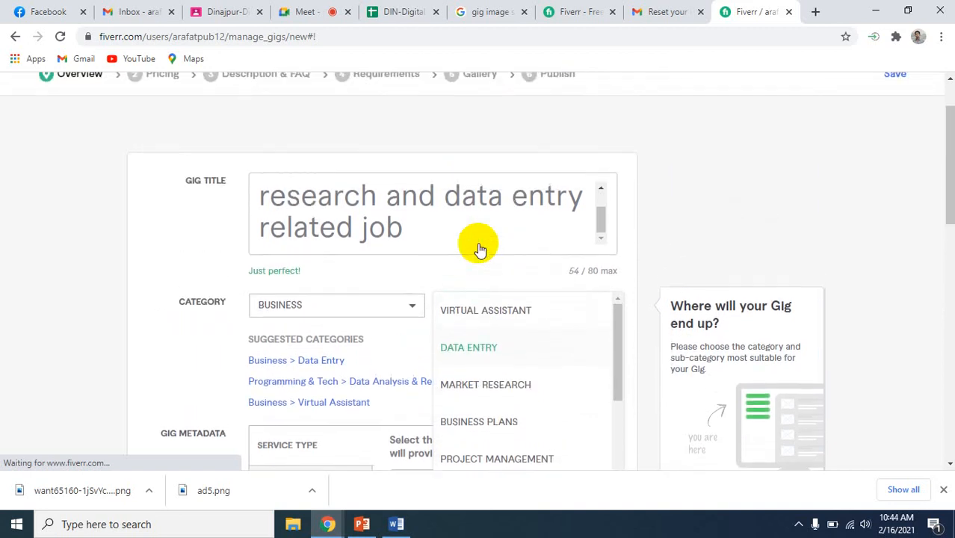
click(460, 354)
Set the gig metadata's service type to Copy data and its tool type to Excel
scroll(486, 350, down, 2)
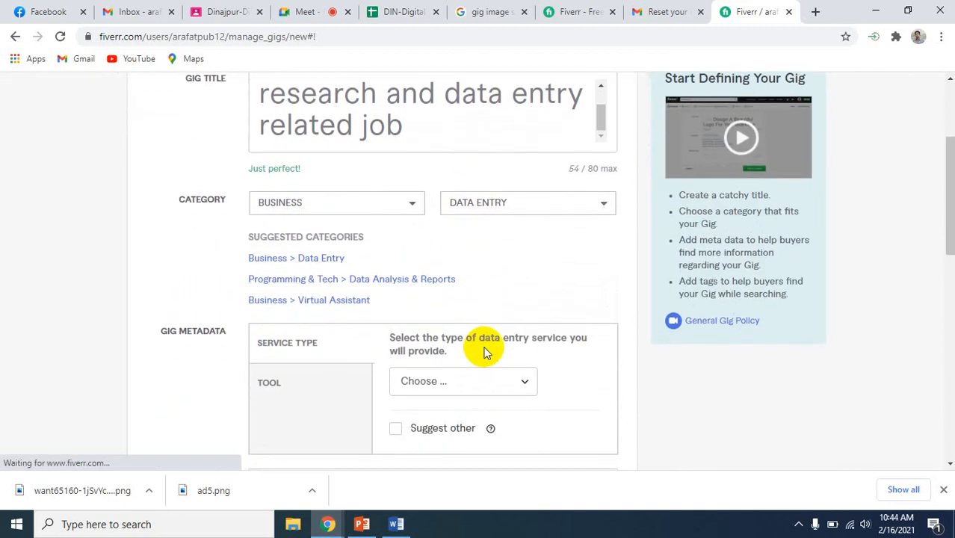
scroll(512, 262, down, 2)
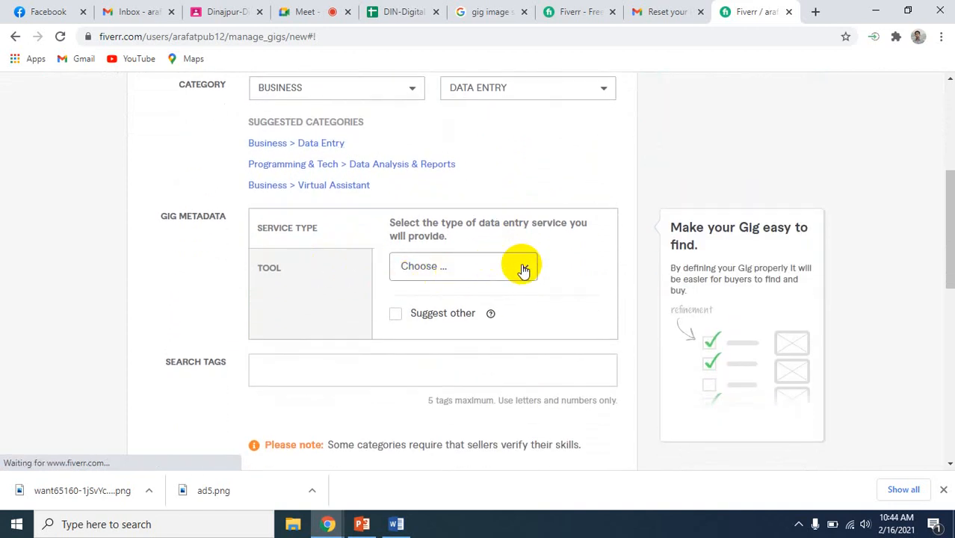
click(521, 268)
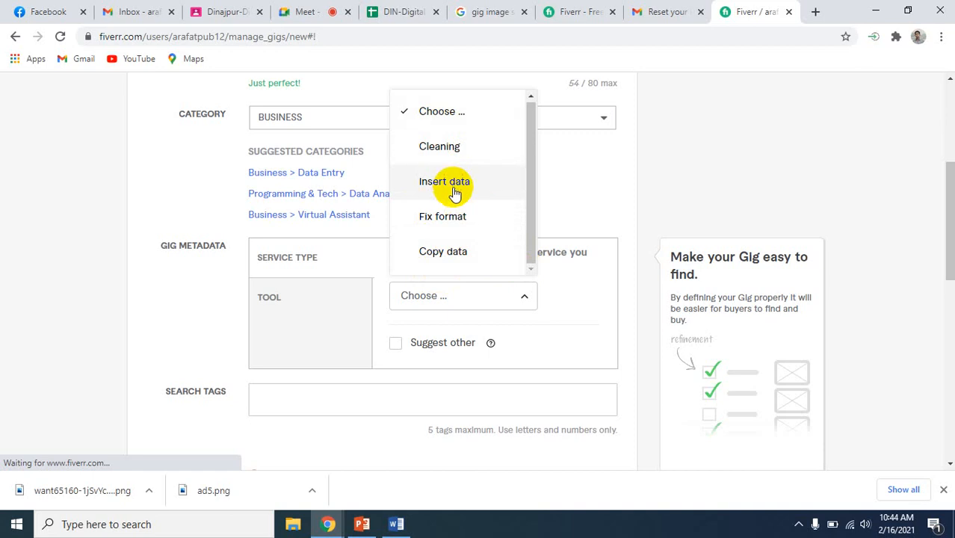
click(440, 251)
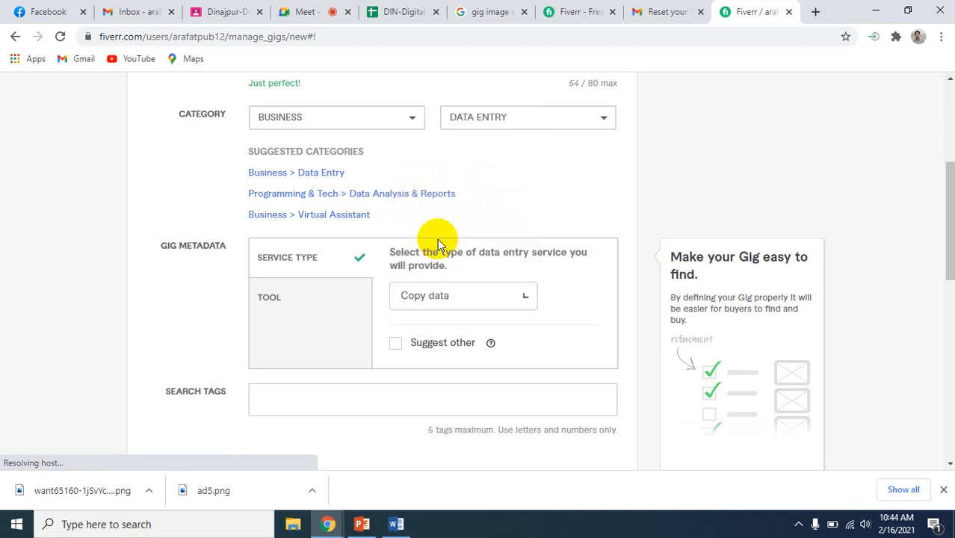
click(310, 295)
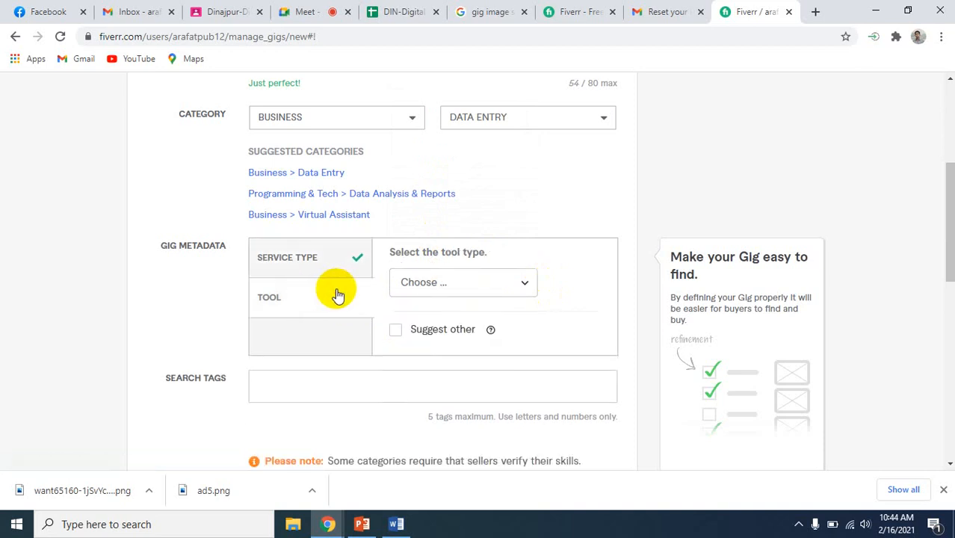
click(524, 281)
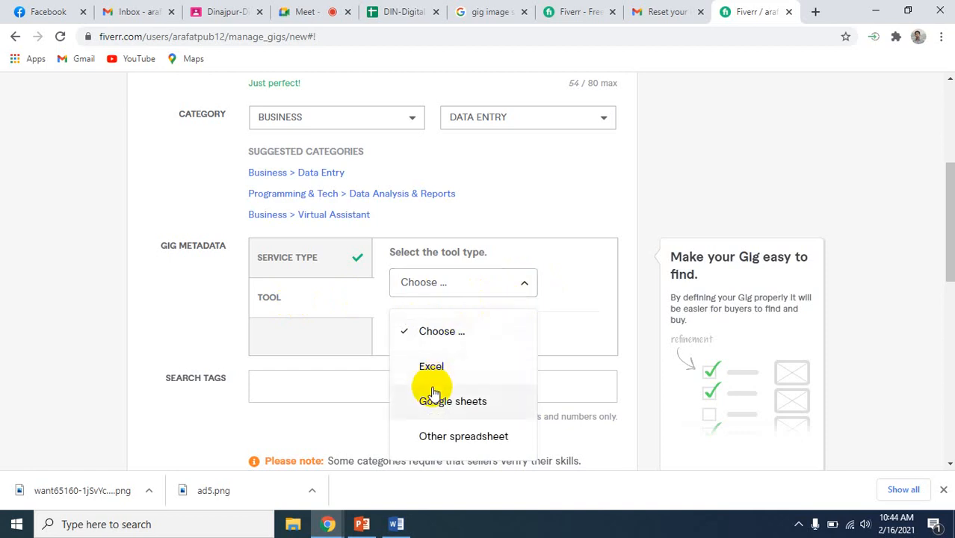
scroll(441, 386, down, 2)
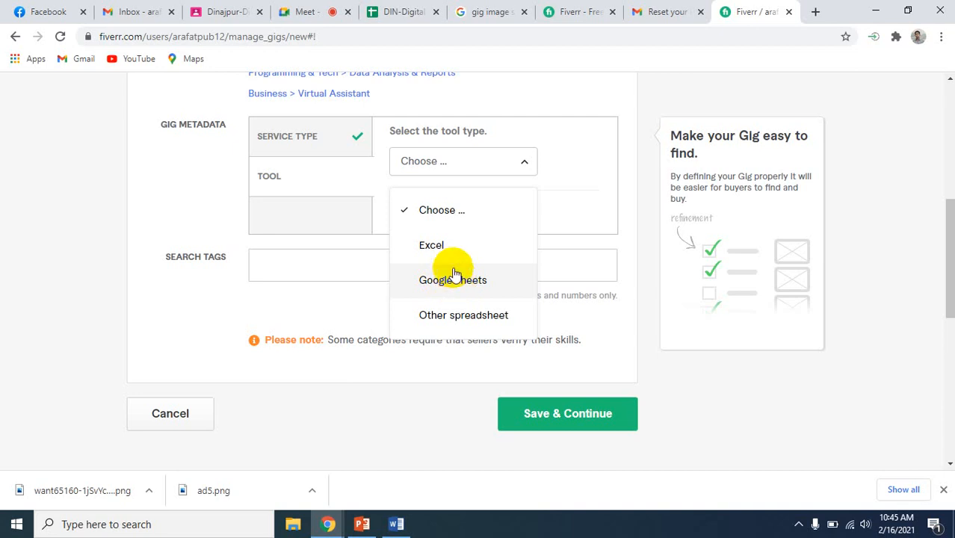
click(441, 249)
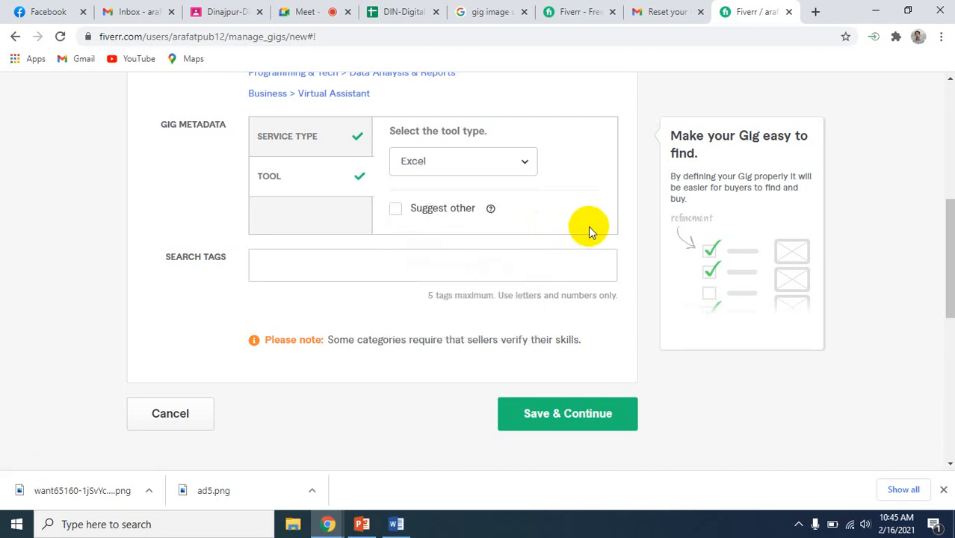
Switch to Gig Information.docx in Word and look up the Tag list on the second page
scroll(588, 226, up, 1)
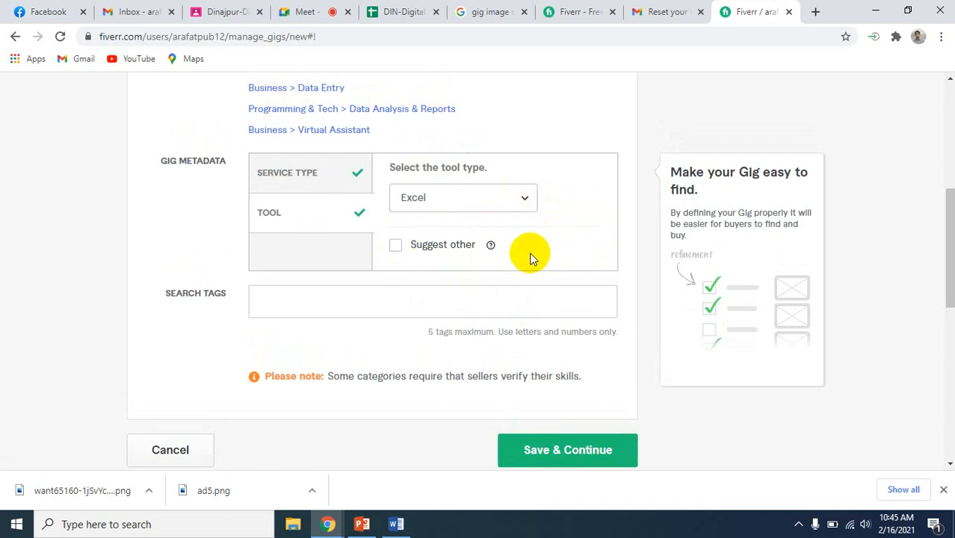
scroll(527, 257, down, 2)
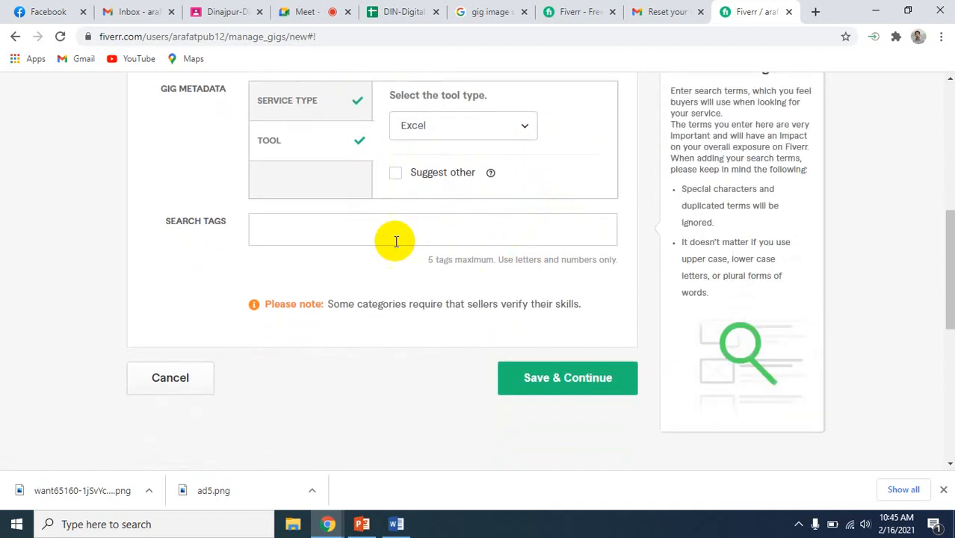
click(342, 228)
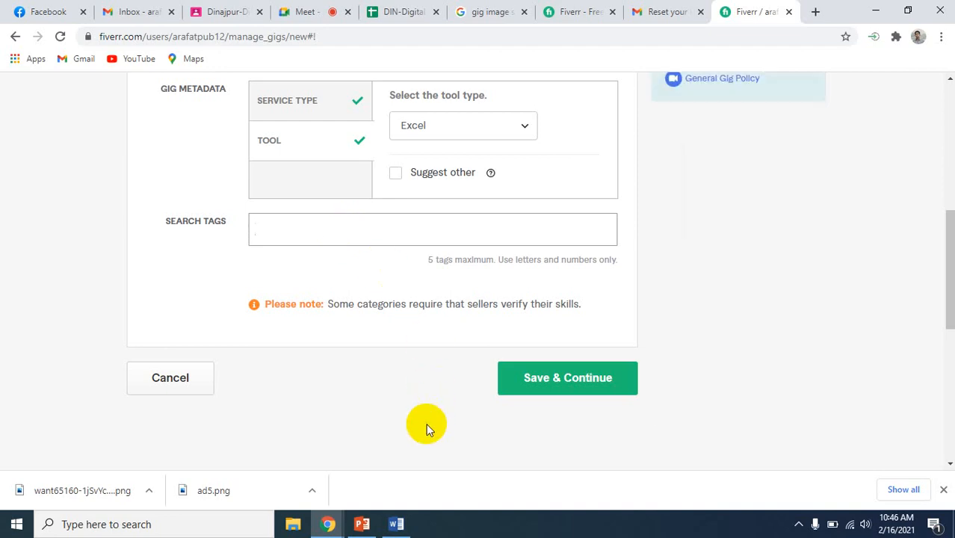
click(407, 529)
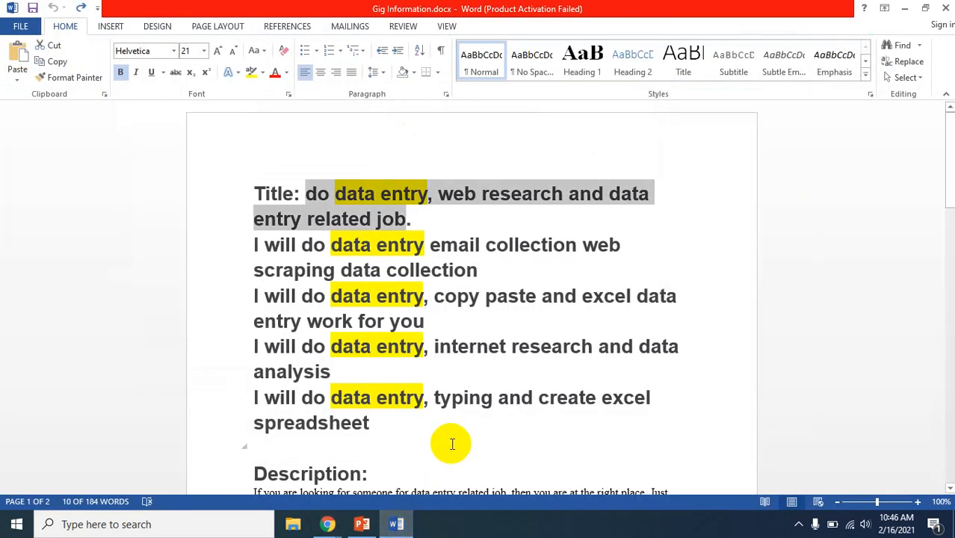
scroll(452, 444, down, 5)
scroll(452, 444, down, 12)
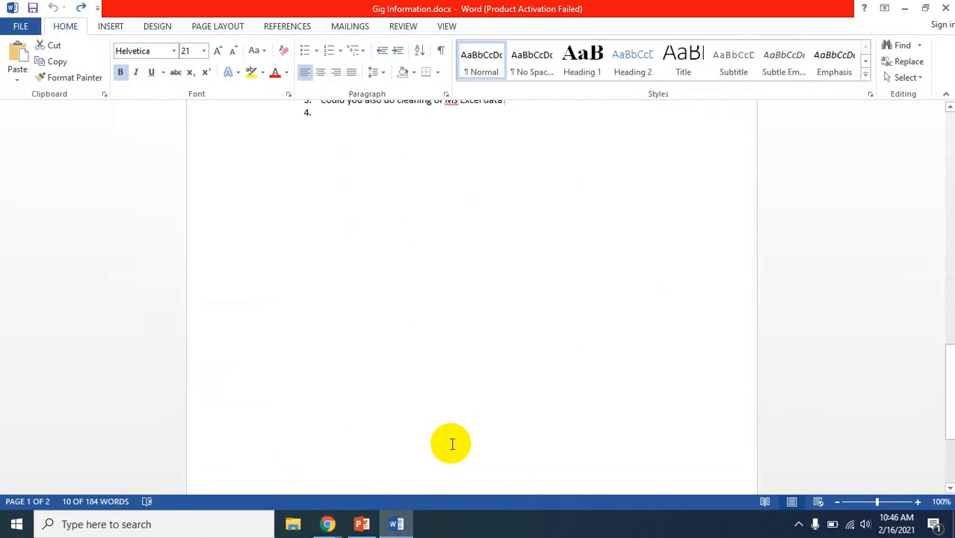
scroll(451, 444, up, 8)
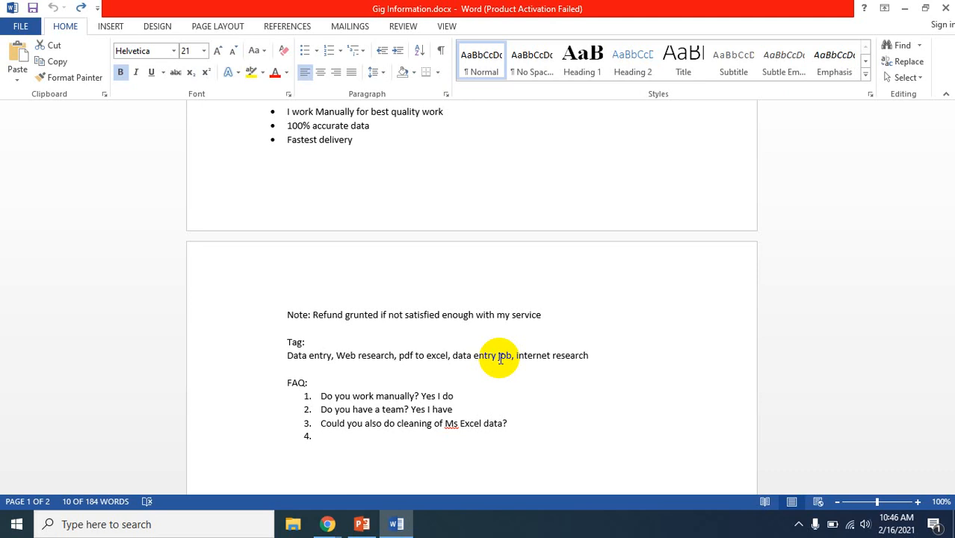
Switch back to the Fiverr gig page in Chrome and add "Data Entry" as the first search tag
click(328, 526)
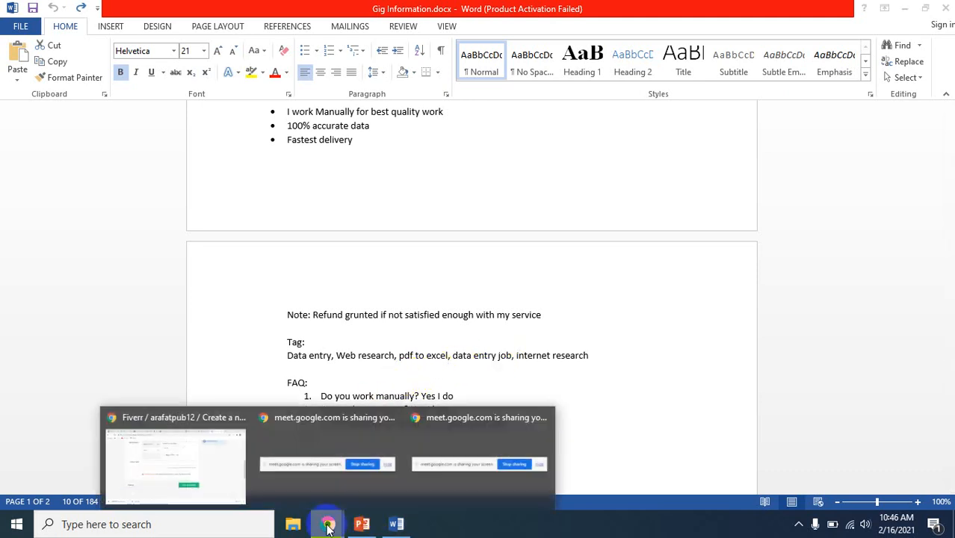
click(165, 469)
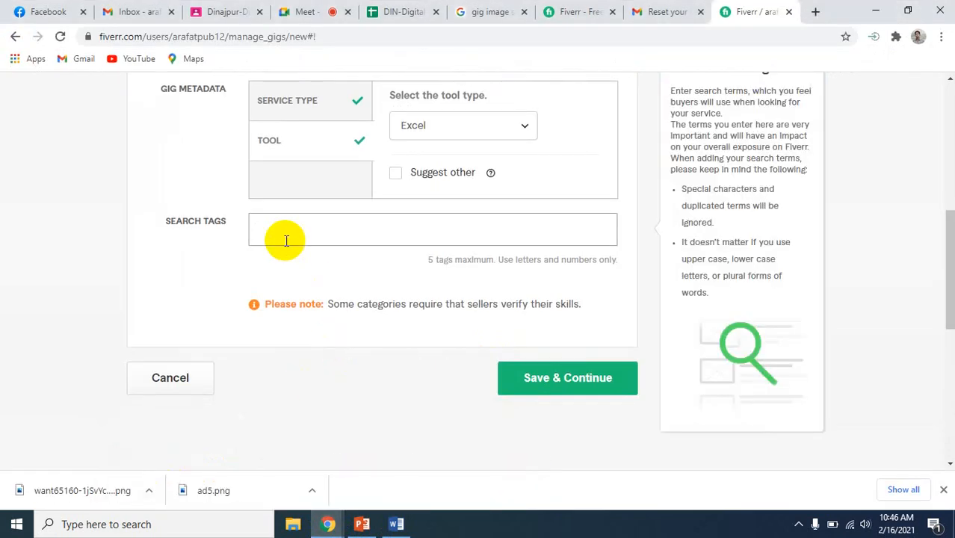
click(286, 240)
text(Data Entry)
key(BackSpace)
key(Return)
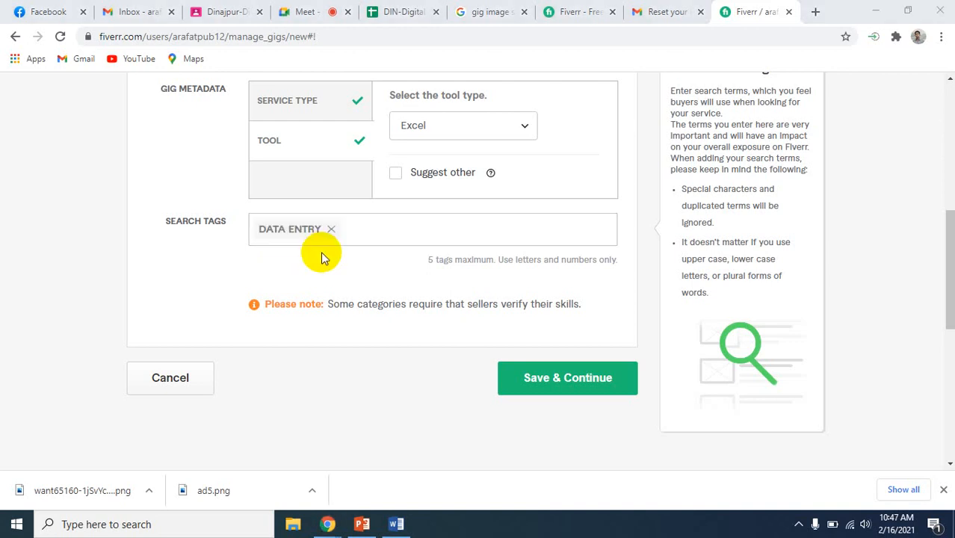
Add "Web research" as a second search tag for the gig
click(355, 231)
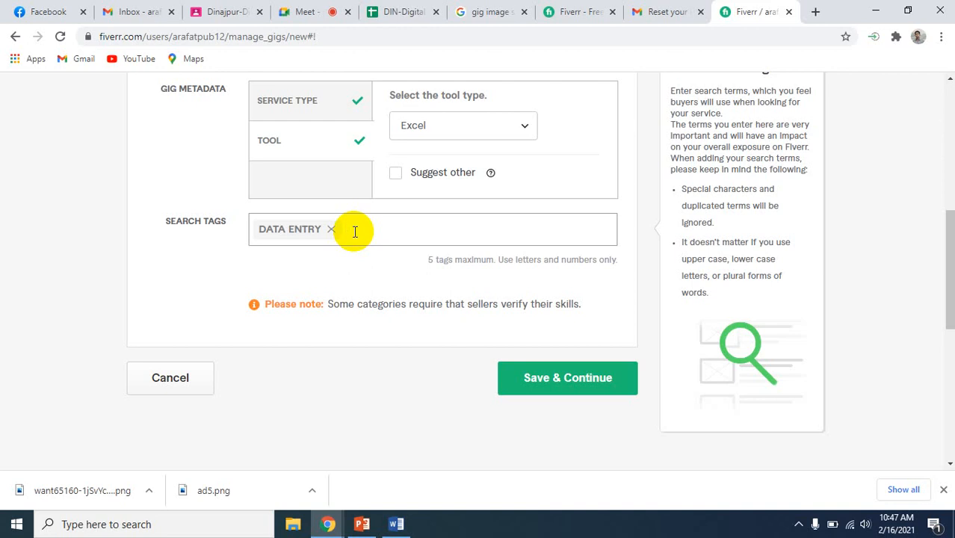
text(Web research)
key(Return)
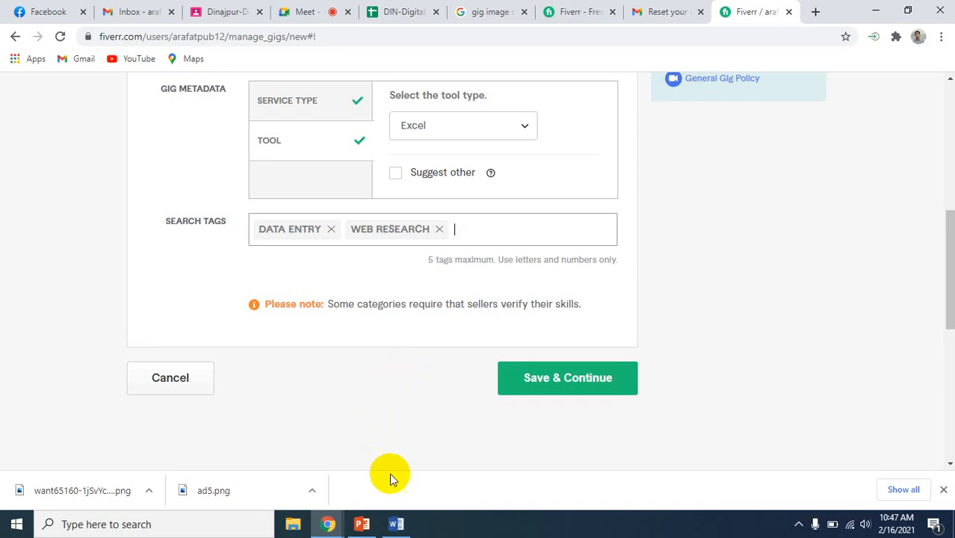
Copy "pdf to excel" from the Tag list in Word and add it to the Fiverr search tags in Chrome
click(398, 525)
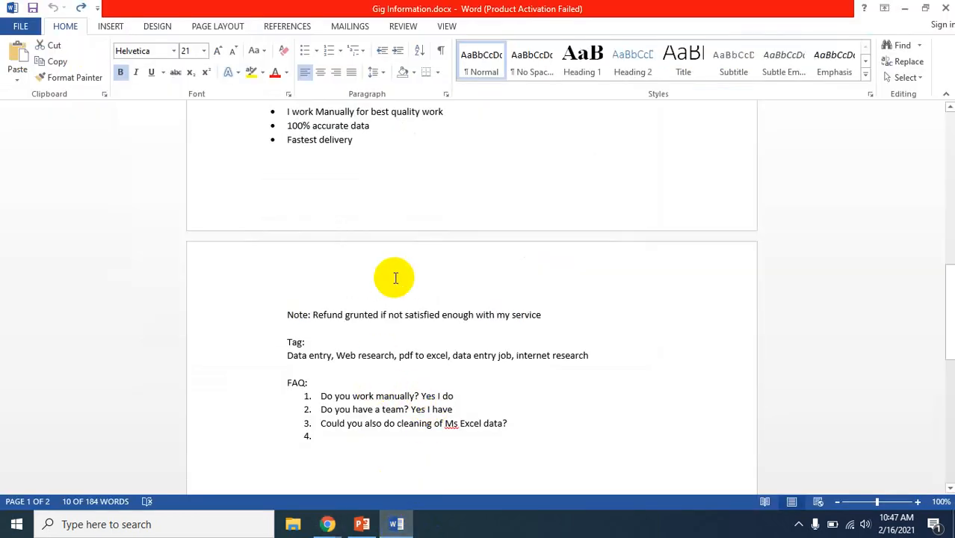
scroll(395, 278, up, 3)
scroll(395, 278, down, 5)
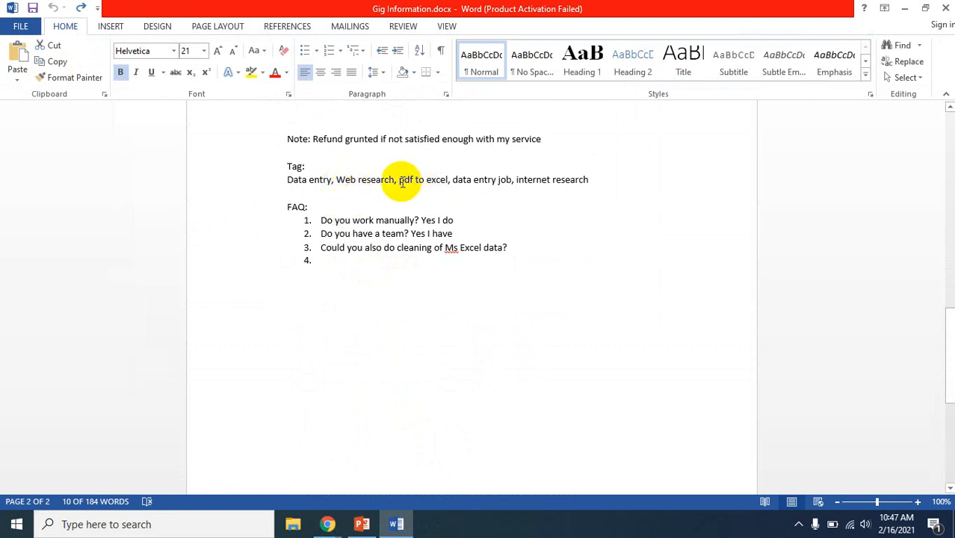
drag(400, 179, 441, 180)
key(ctrl+c)
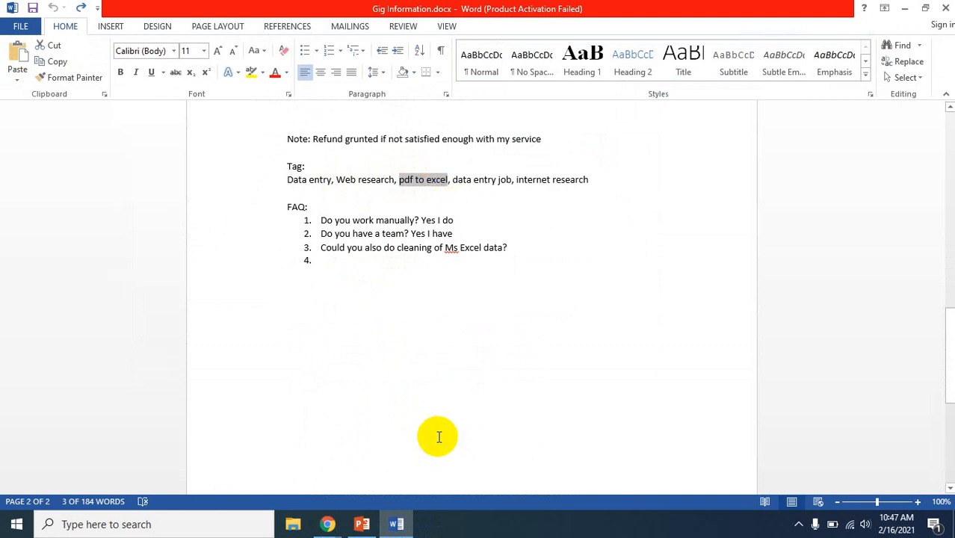
click(329, 523)
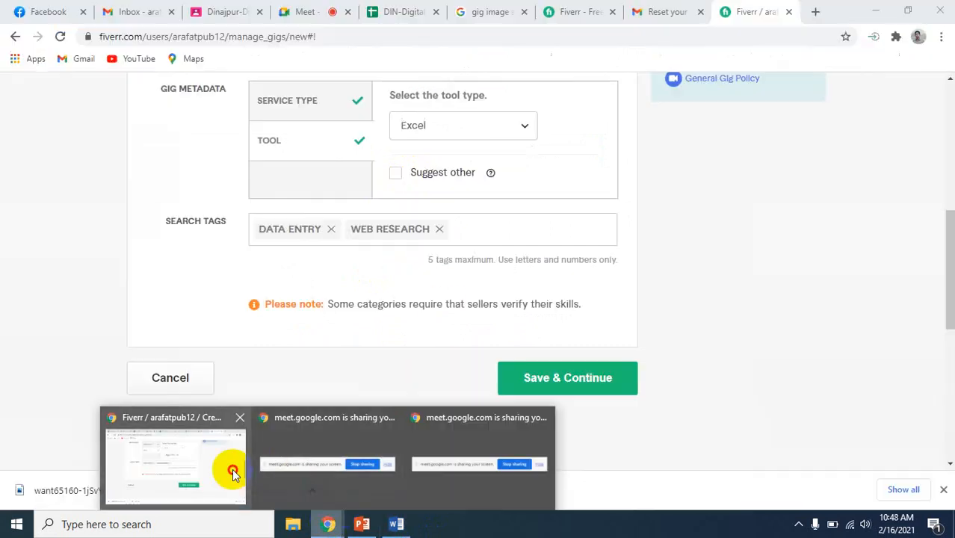
click(234, 469)
click(452, 229)
key(ctrl+v)
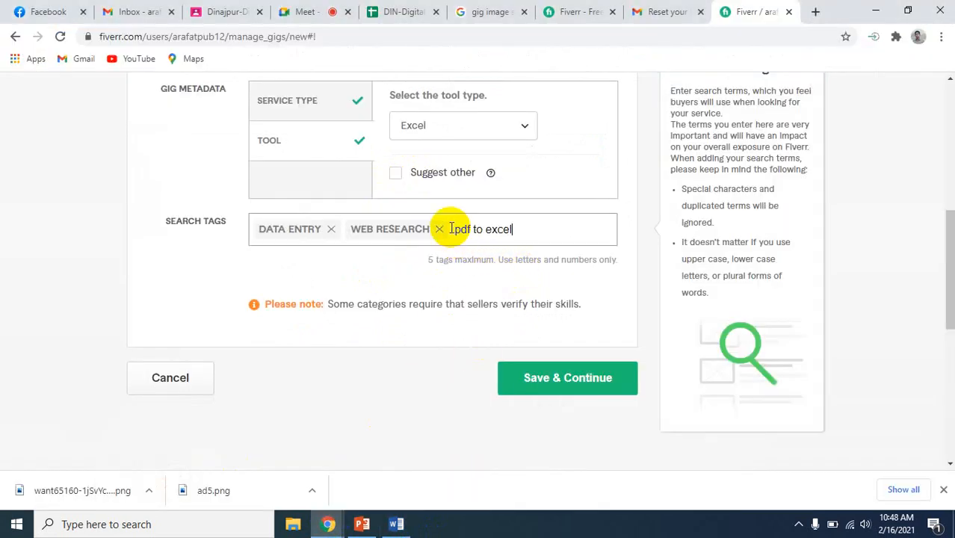
key(Return)
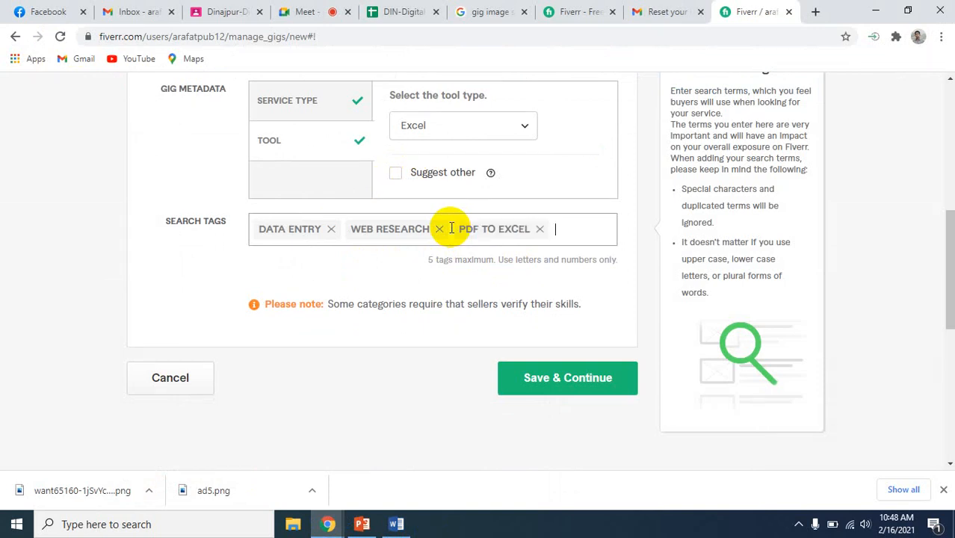
Check the Tag list in Word, return to Fiverr and add the suggested "data collection" search tag
click(397, 523)
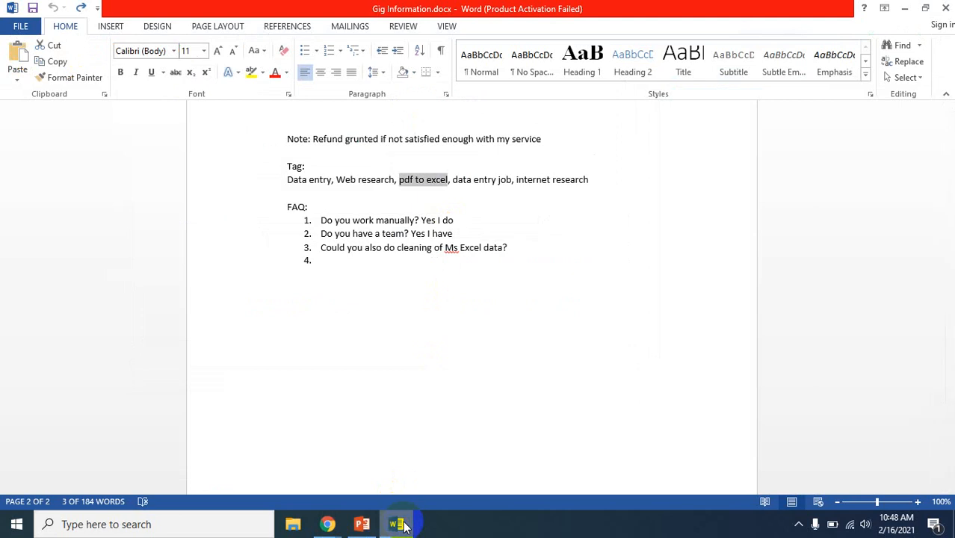
click(398, 524)
mouse_move(568, 242)
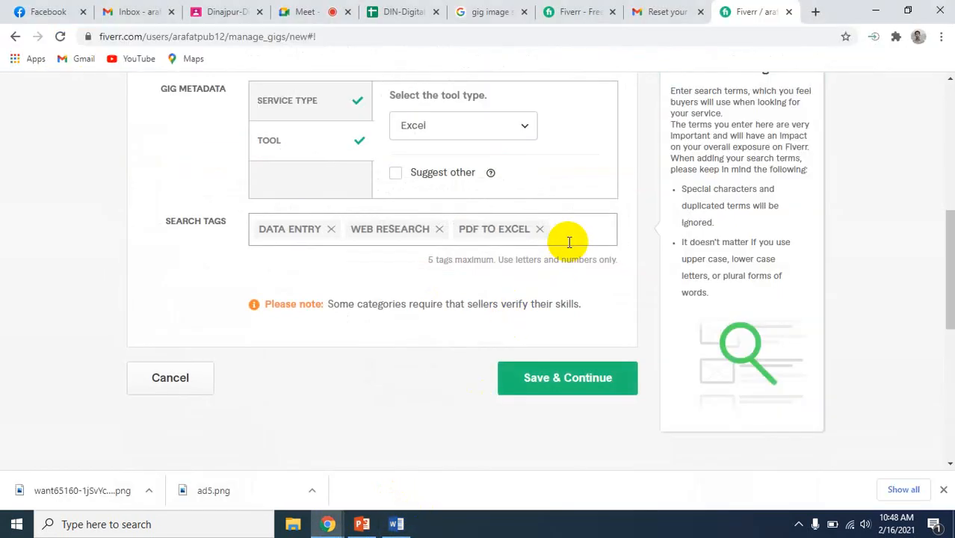
text(data)
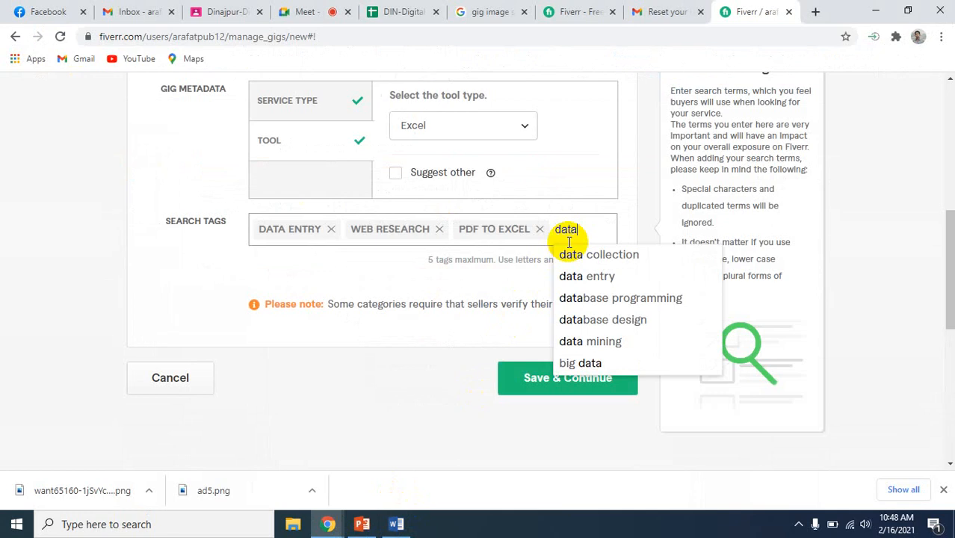
click(637, 257)
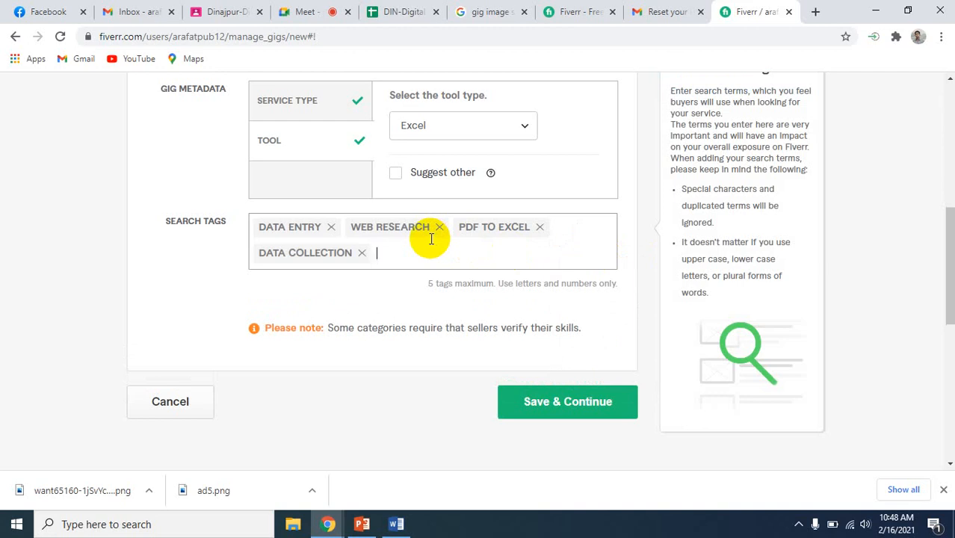
Switch to Gig Information.docx in Word and check the Tag list for the last tag
text(M)
key(BackSpace)
click(363, 525)
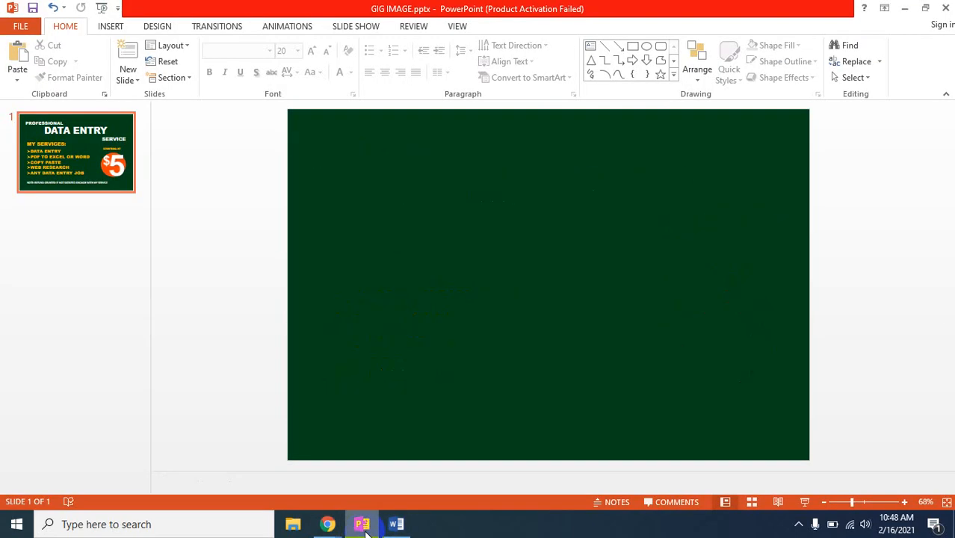
click(395, 524)
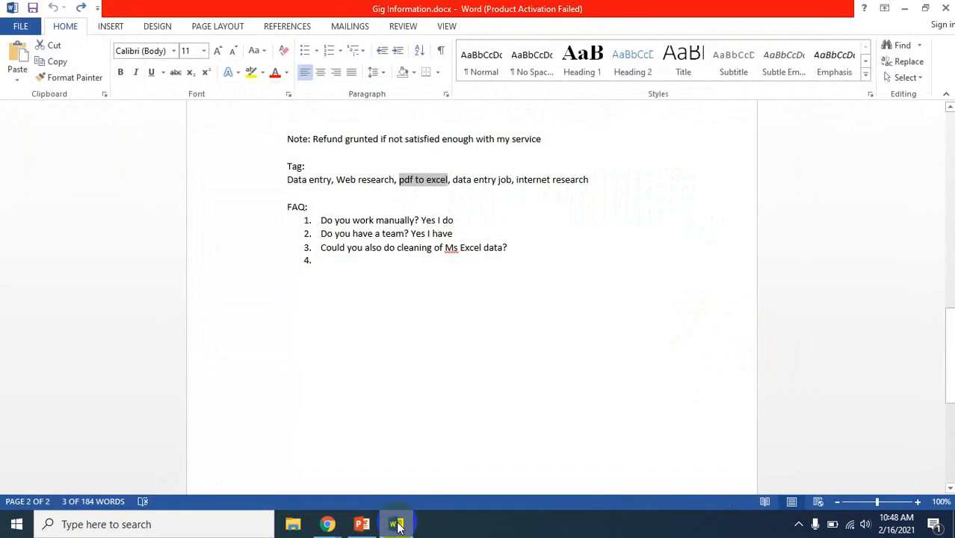
click(395, 524)
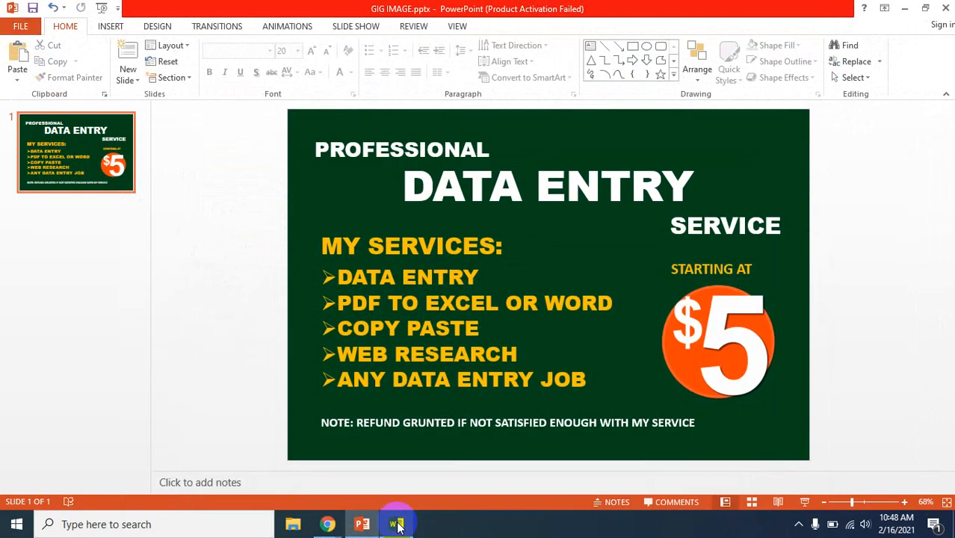
Switch back to the Fiverr page in Chrome and add "internet research" as the fifth search tag
mouse_move(319, 525)
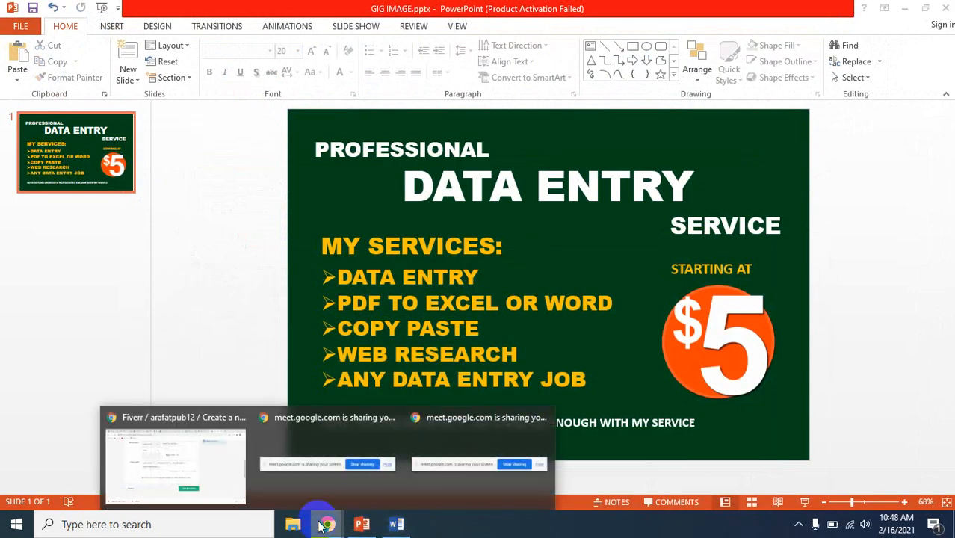
click(171, 442)
text(inter)
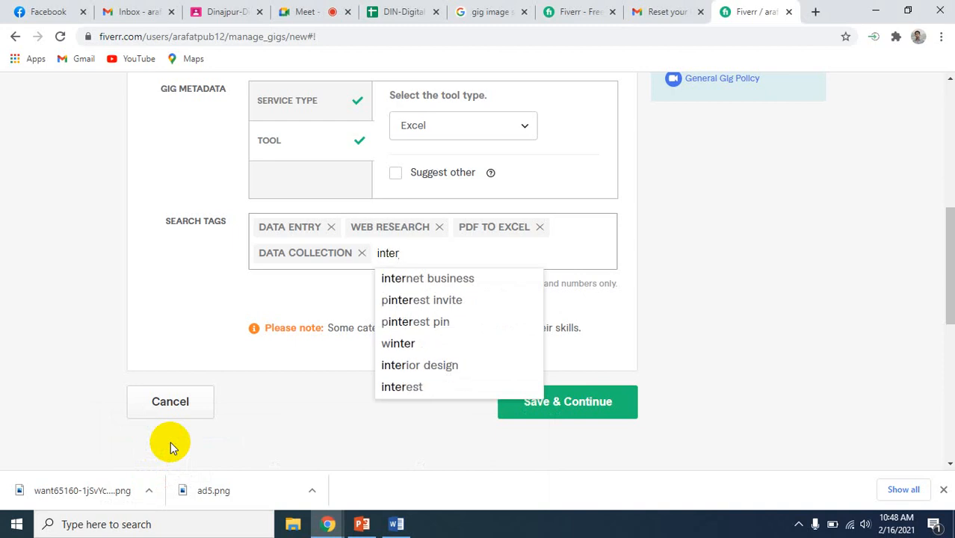
text(net )
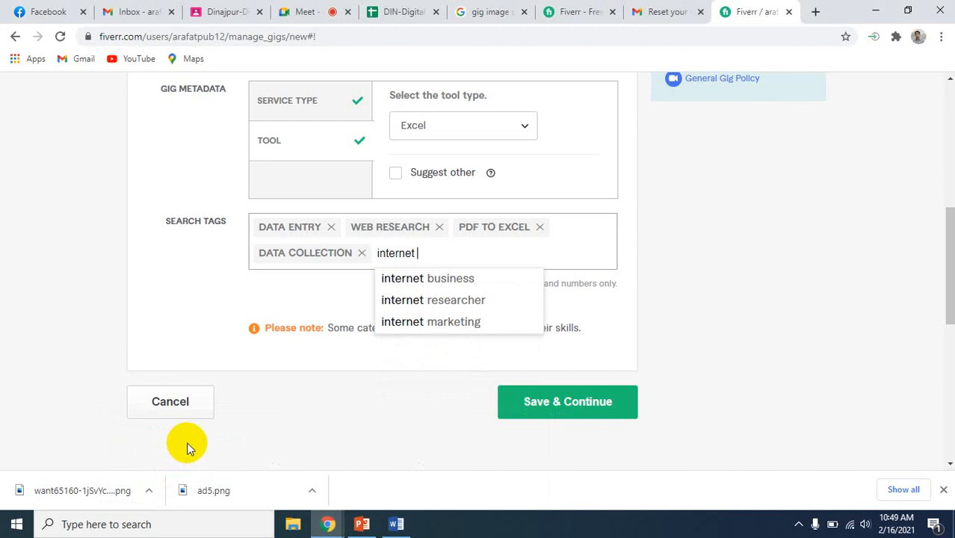
text(research)
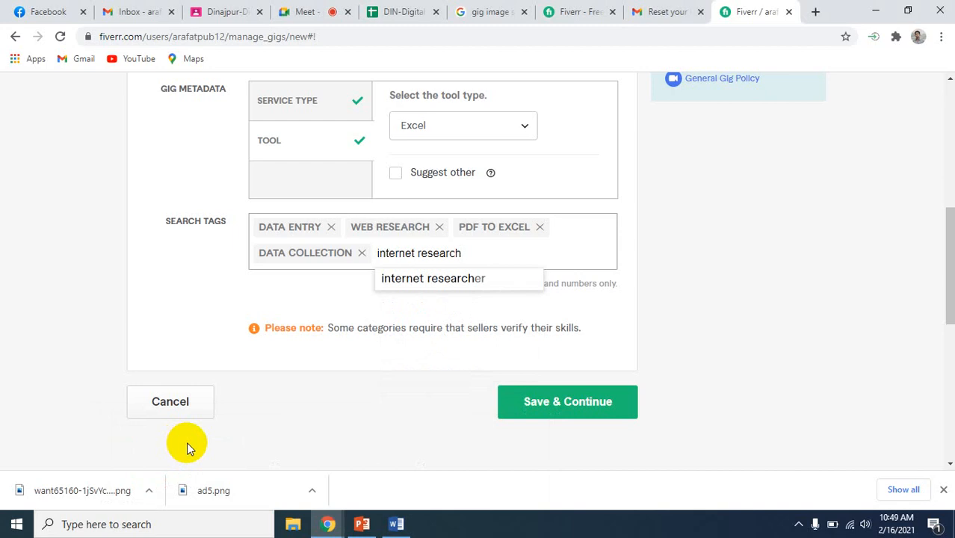
key(Return)
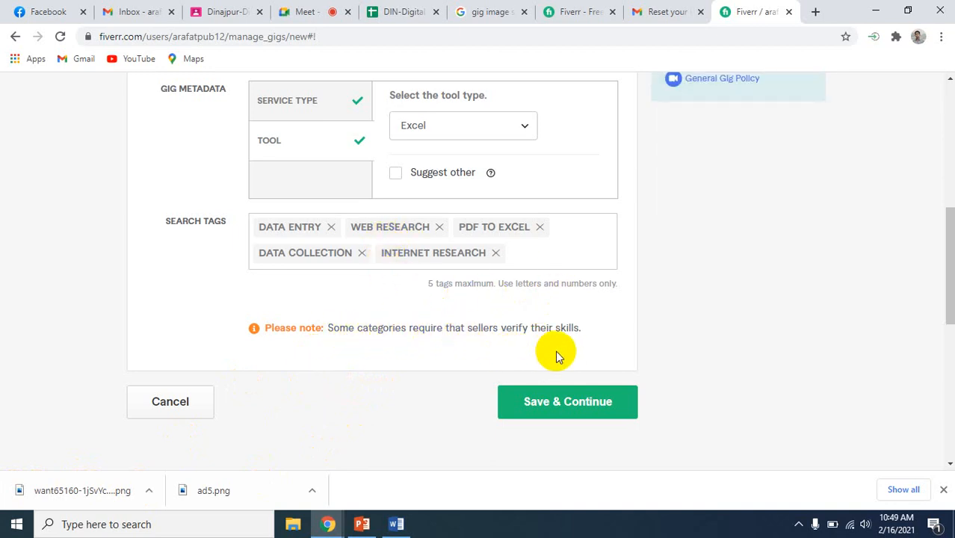
Review the gig overview's title, category, metadata and search tags
scroll(557, 357, down, 1)
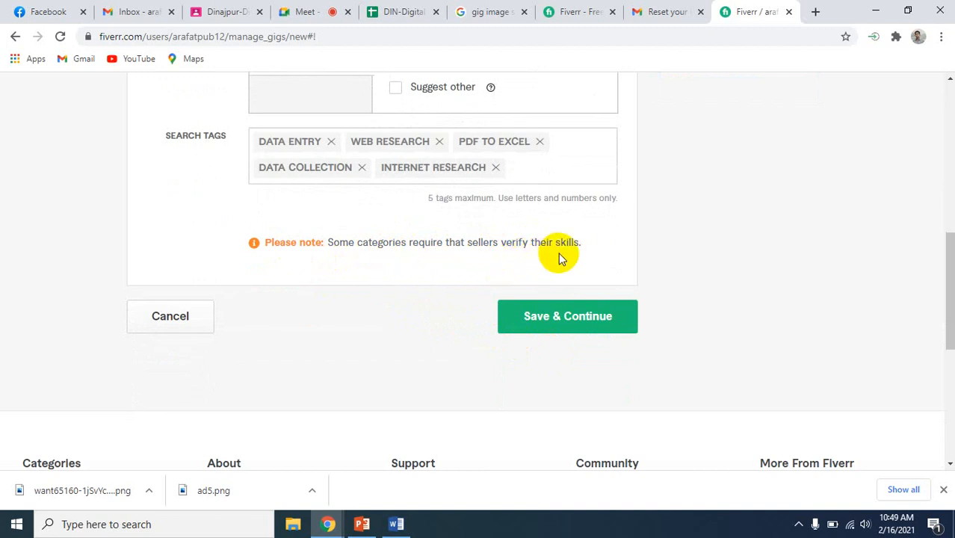
scroll(558, 258, up, 2)
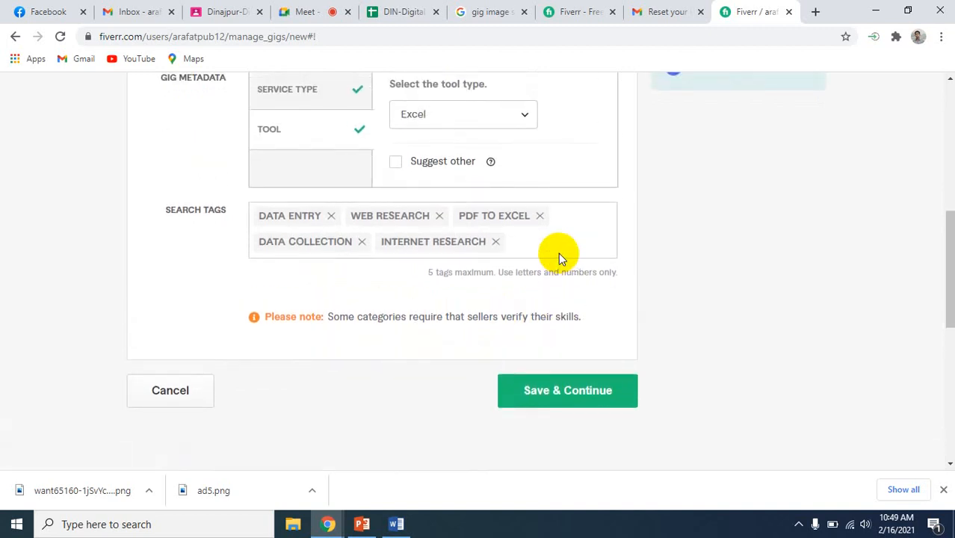
scroll(667, 268, up, 3)
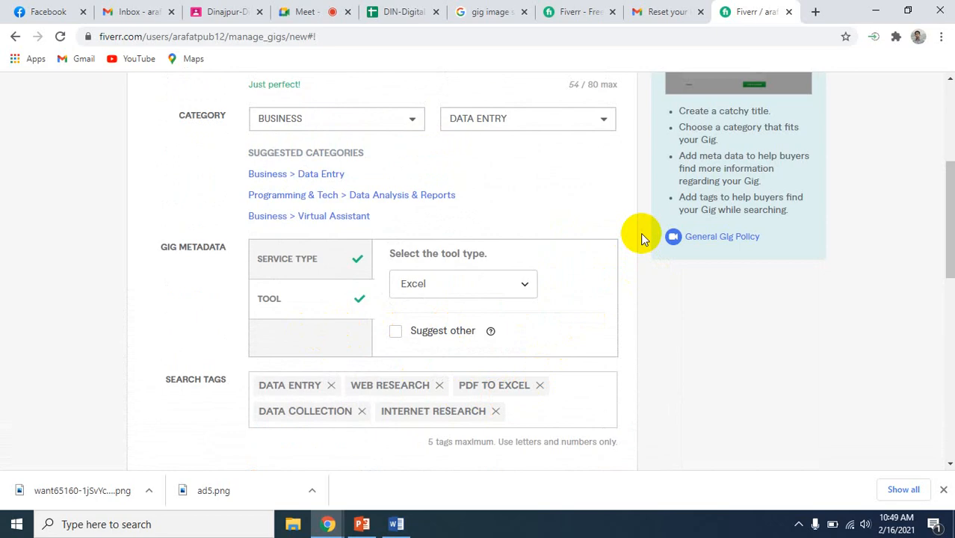
scroll(640, 233, down, 6)
scroll(640, 233, up, 7)
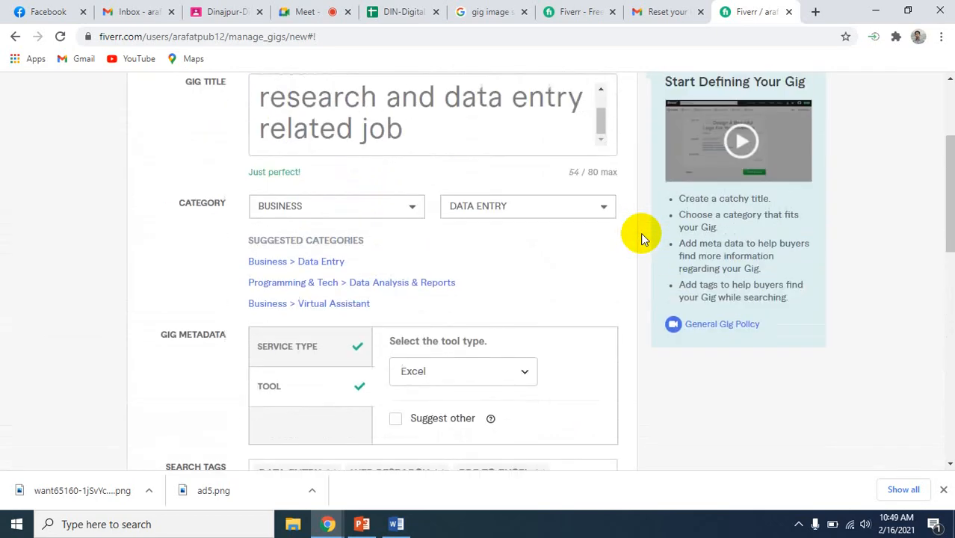
scroll(640, 233, up, 2)
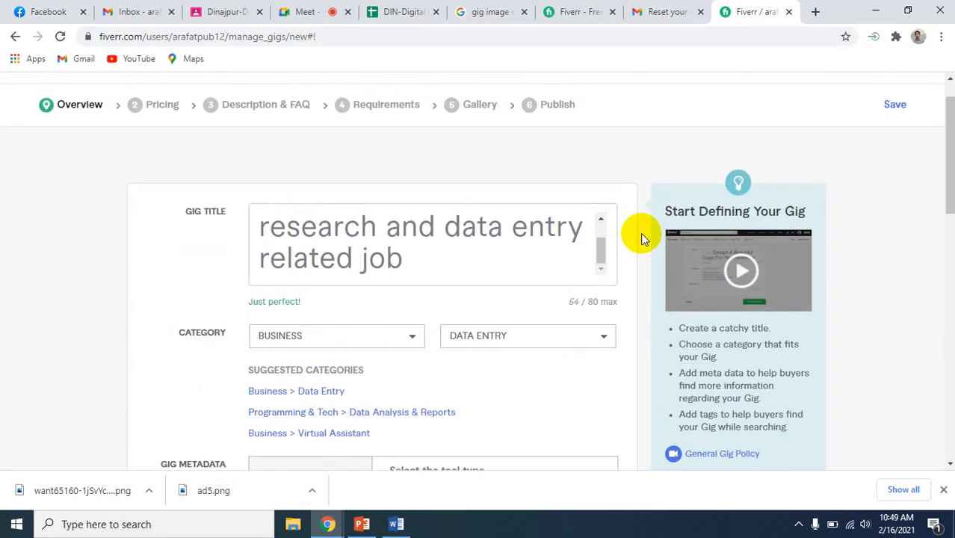
scroll(640, 233, down, 1)
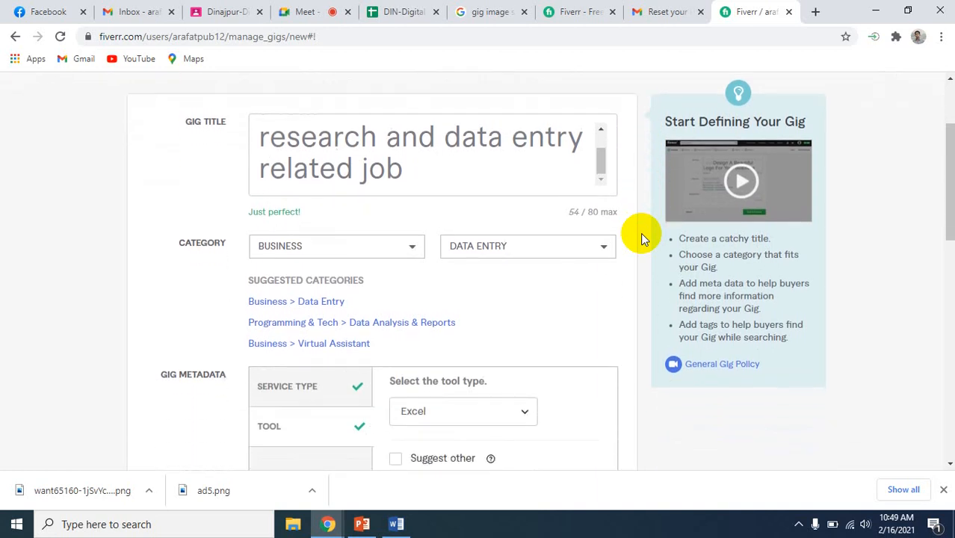
Review the gig overview from title to search tags, including the Service Type section of the gig metadata
scroll(640, 237, down, 5)
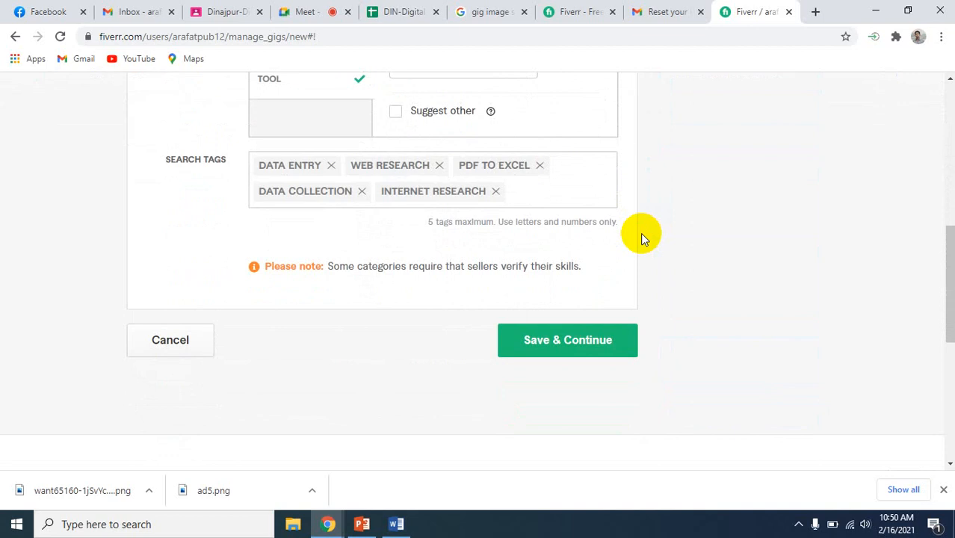
scroll(640, 233, up, 3)
scroll(640, 237, down, 3)
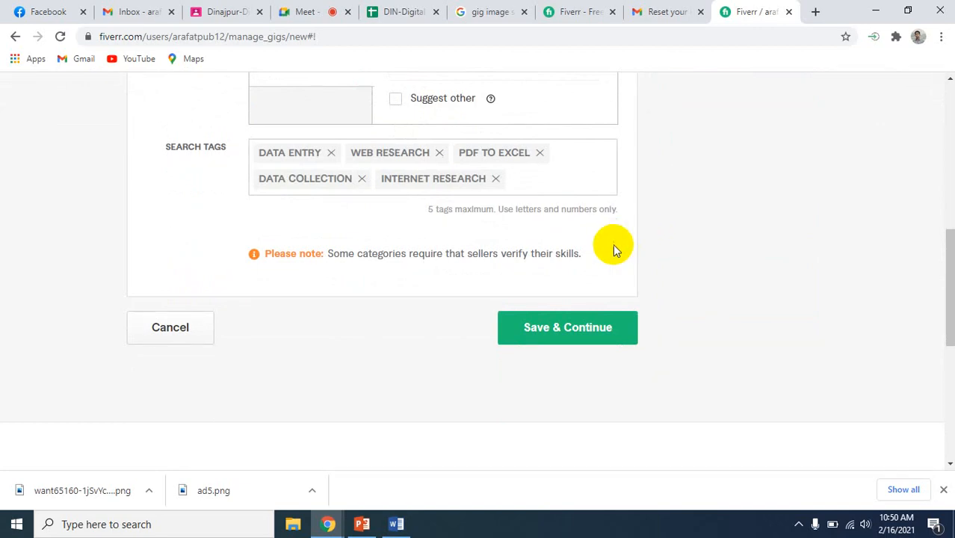
click(523, 325)
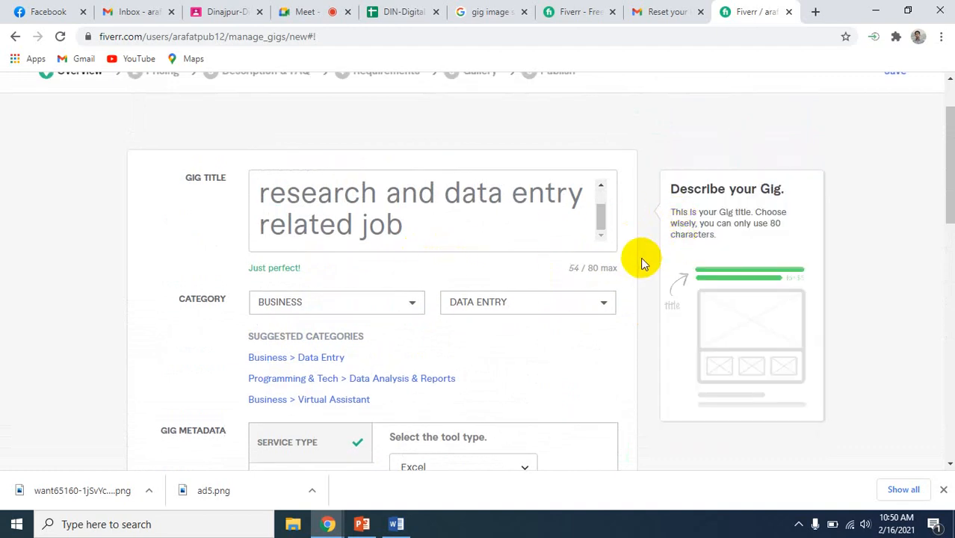
scroll(637, 264, down, 2)
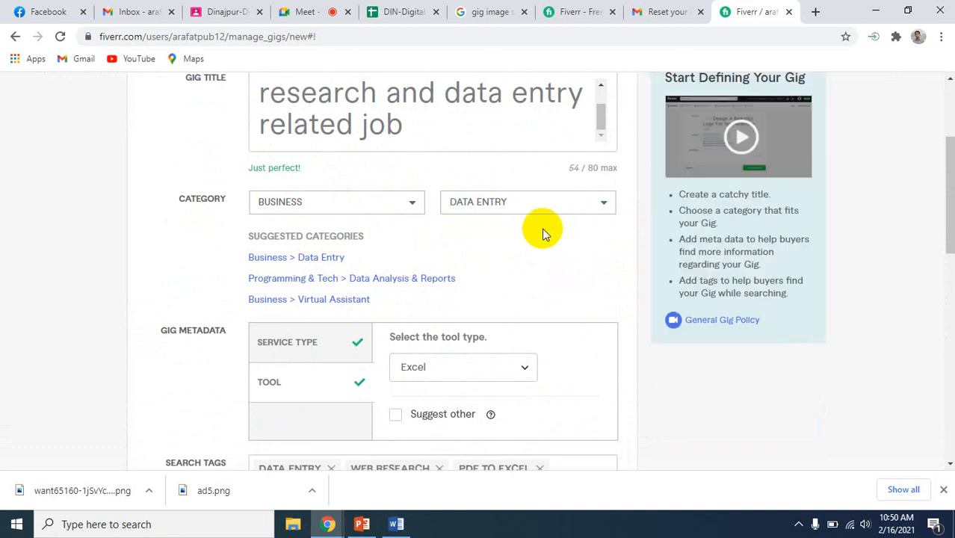
scroll(640, 298, down, 2)
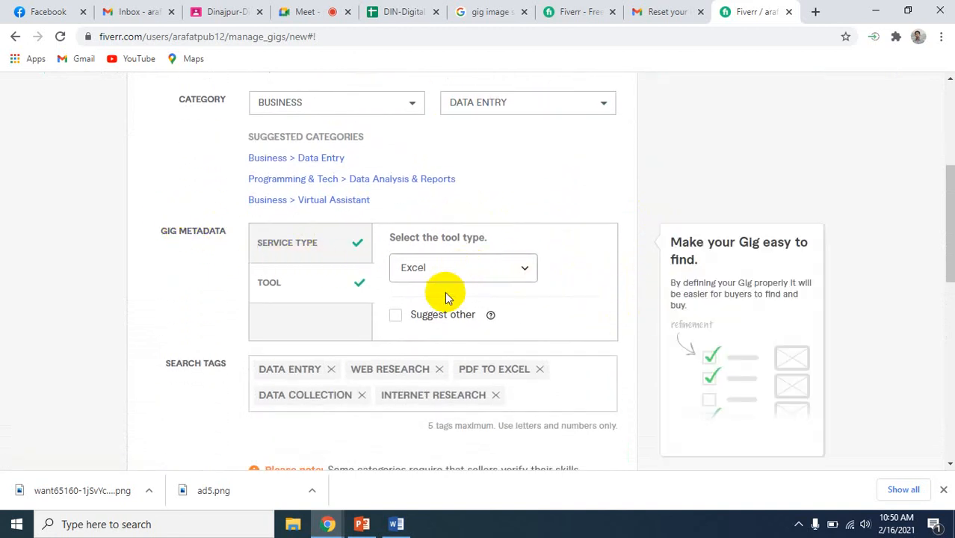
click(298, 247)
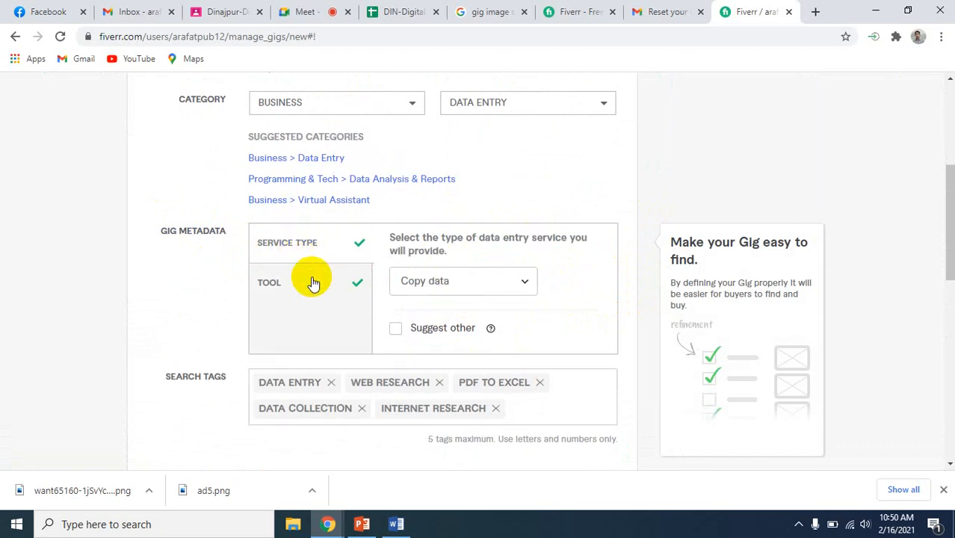
scroll(650, 362, down, 2)
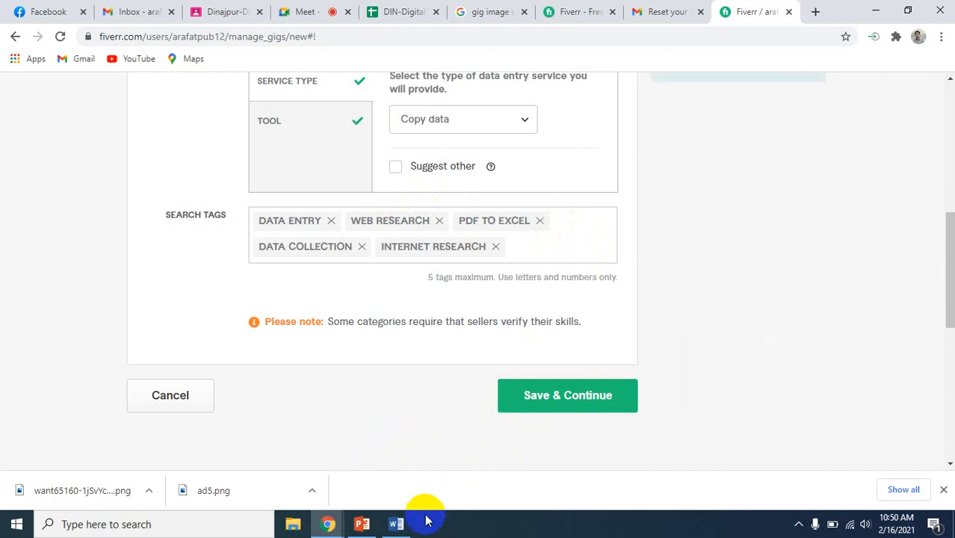
Check the Tag list in Gig Information.docx in Word, return to the Fiverr page in Chrome and compare the search tags
click(395, 523)
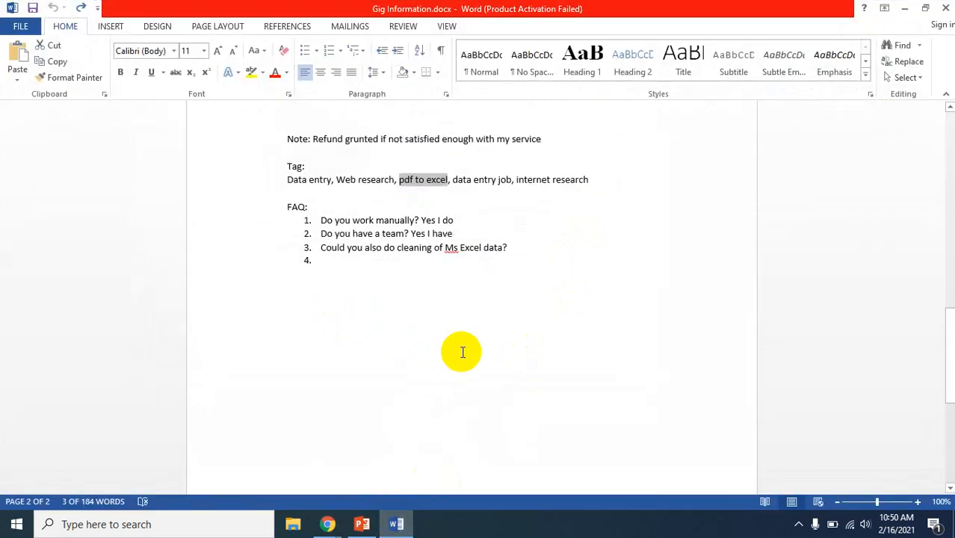
click(334, 526)
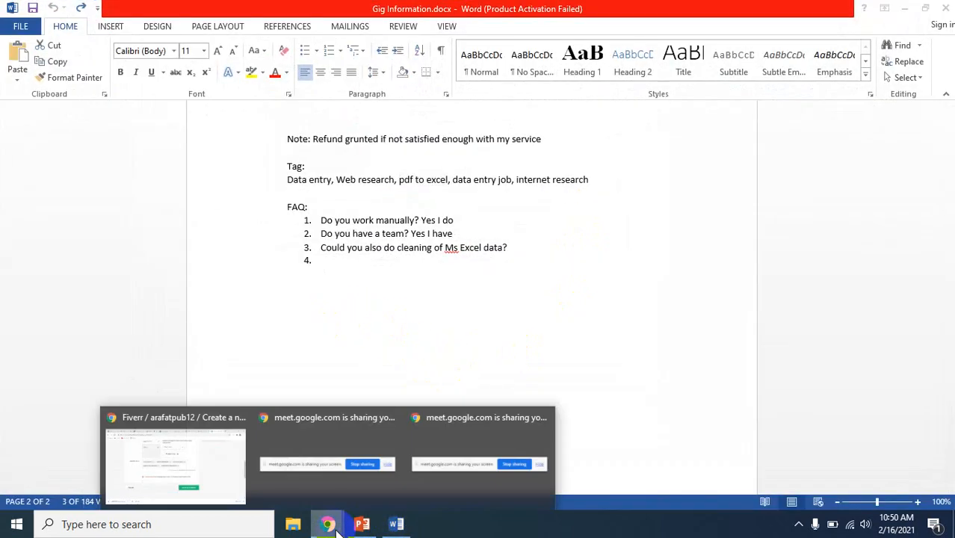
click(206, 471)
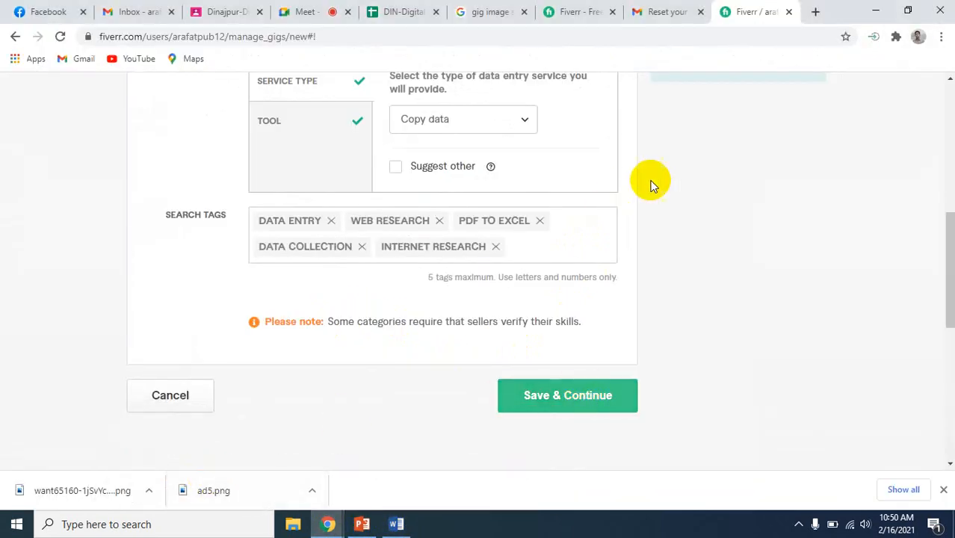
scroll(650, 248, up, 7)
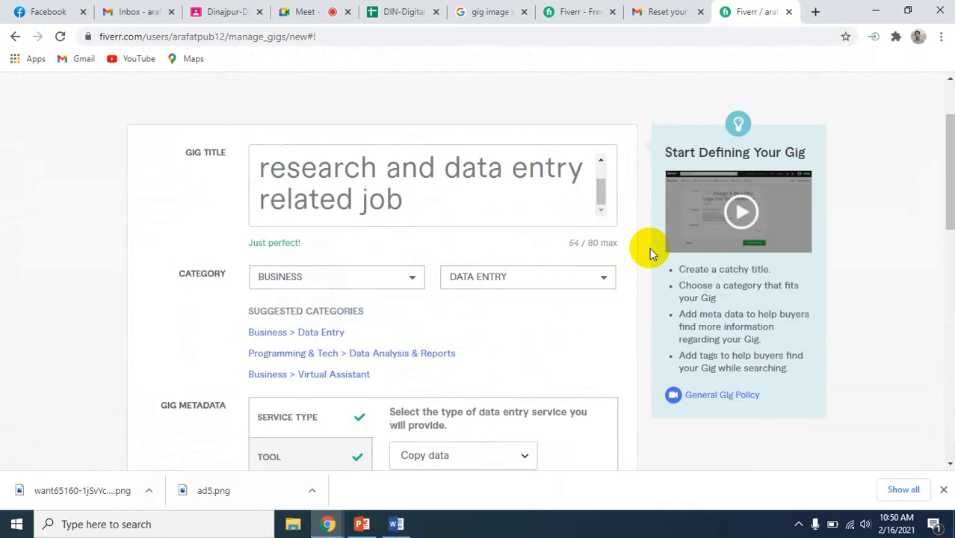
scroll(650, 248, down, 6)
scroll(649, 254, down, 1)
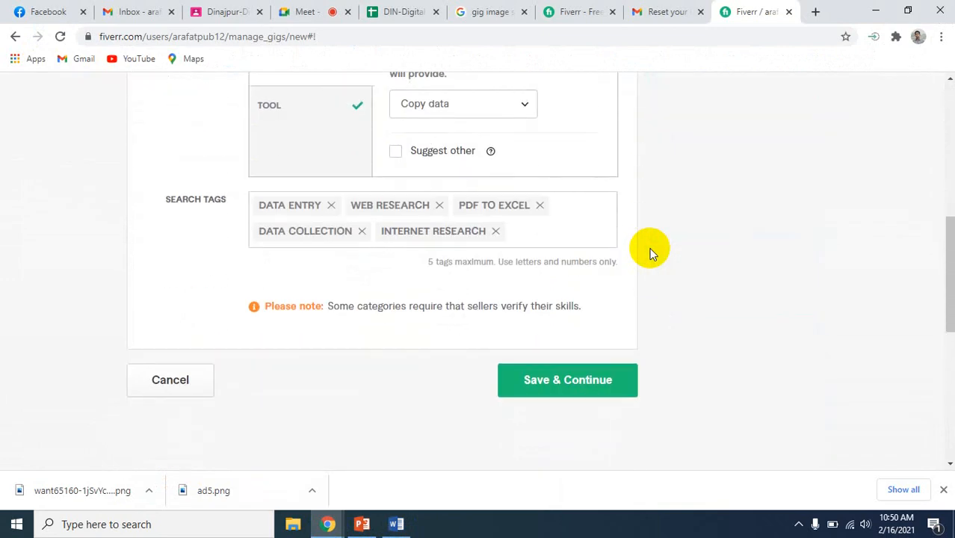
View the available data entry service types in the gig metadata without changing the selection
scroll(649, 254, up, 3)
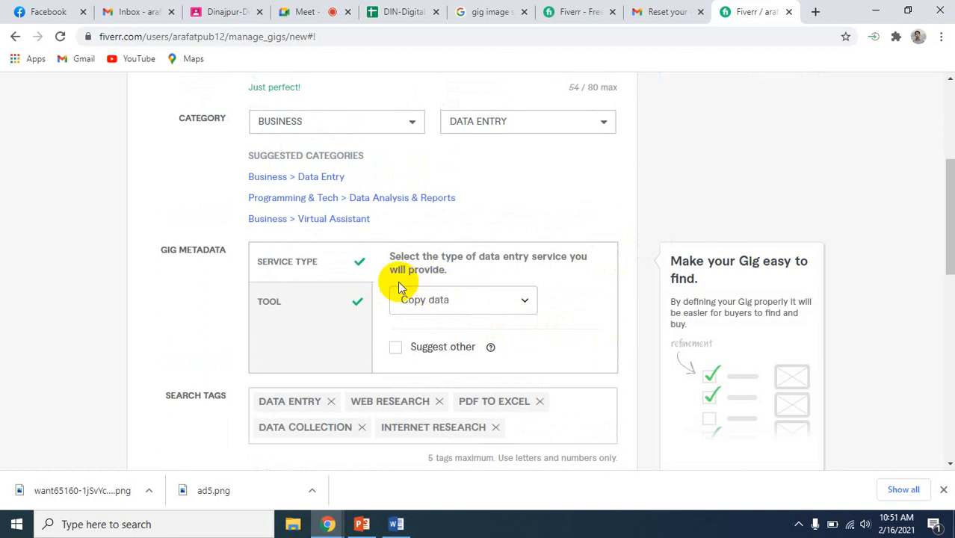
click(523, 301)
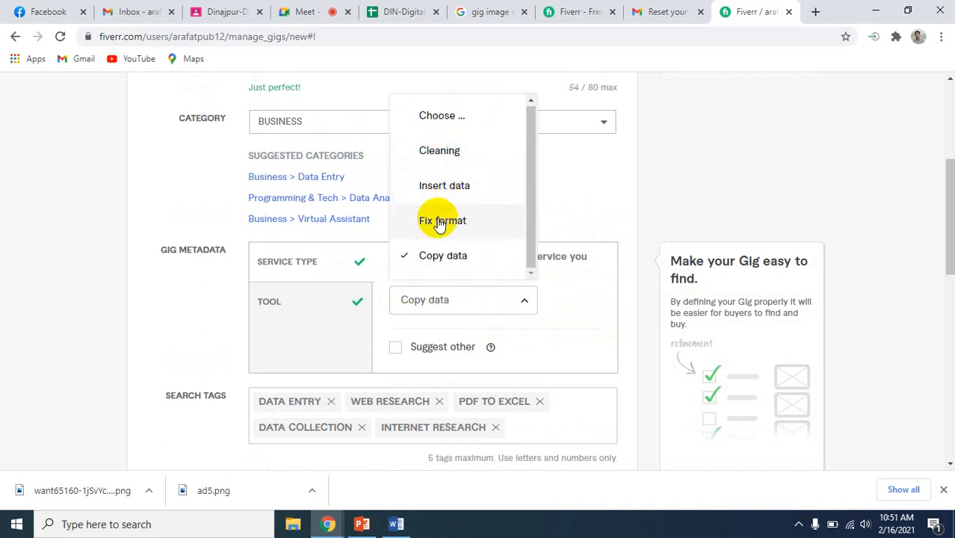
click(640, 272)
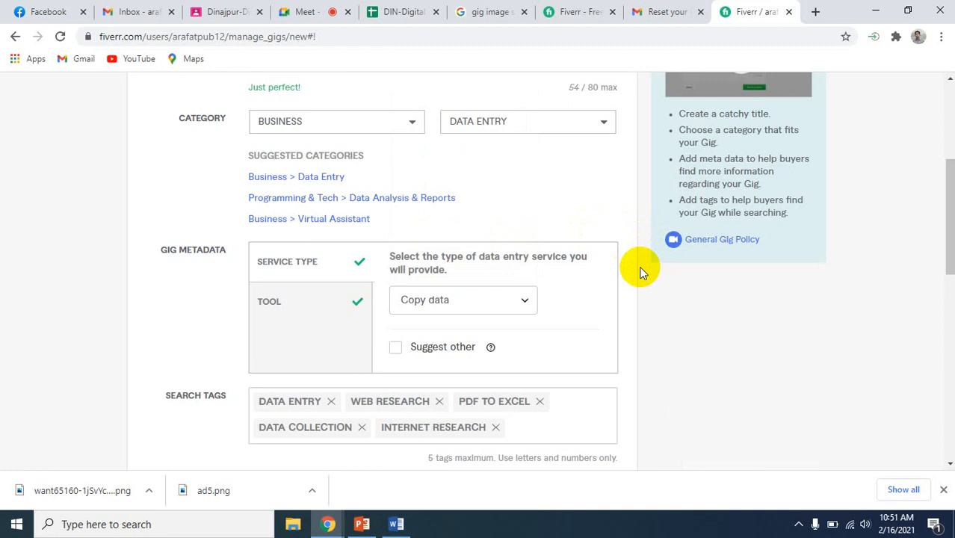
Recheck the gig title, category and suggested categories, continuing down to the search tags
scroll(640, 273, up, 2)
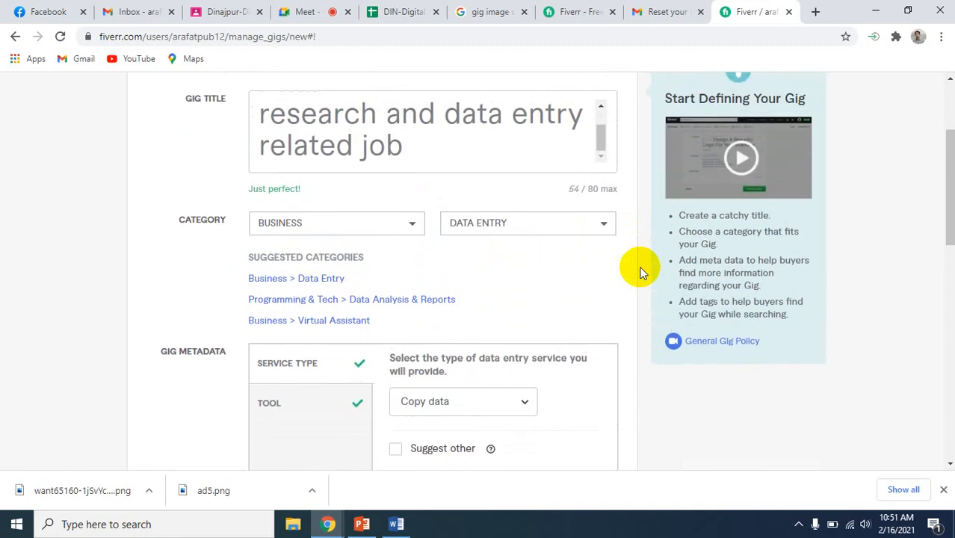
click(469, 191)
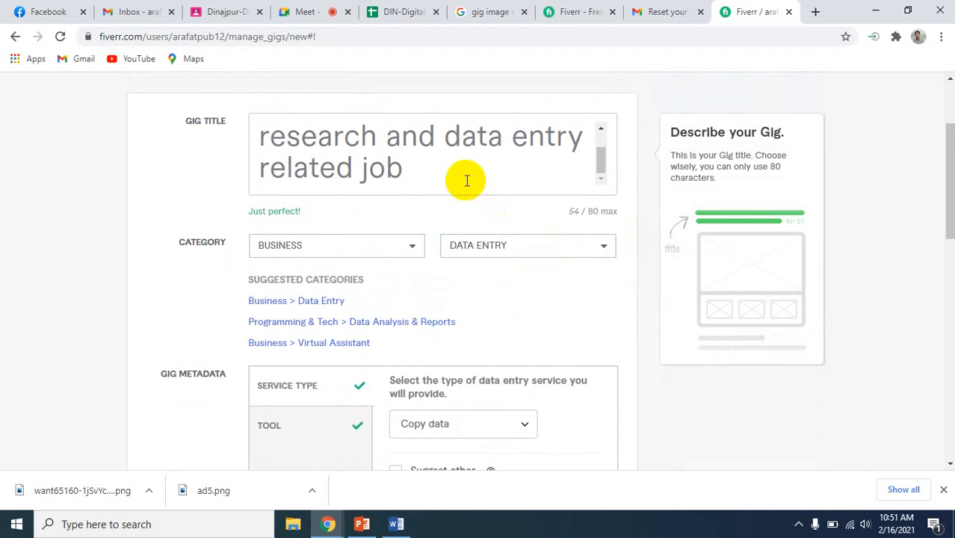
scroll(466, 181, up, 1)
scroll(466, 181, down, 1)
scroll(466, 181, up, 1)
scroll(466, 181, down, 1)
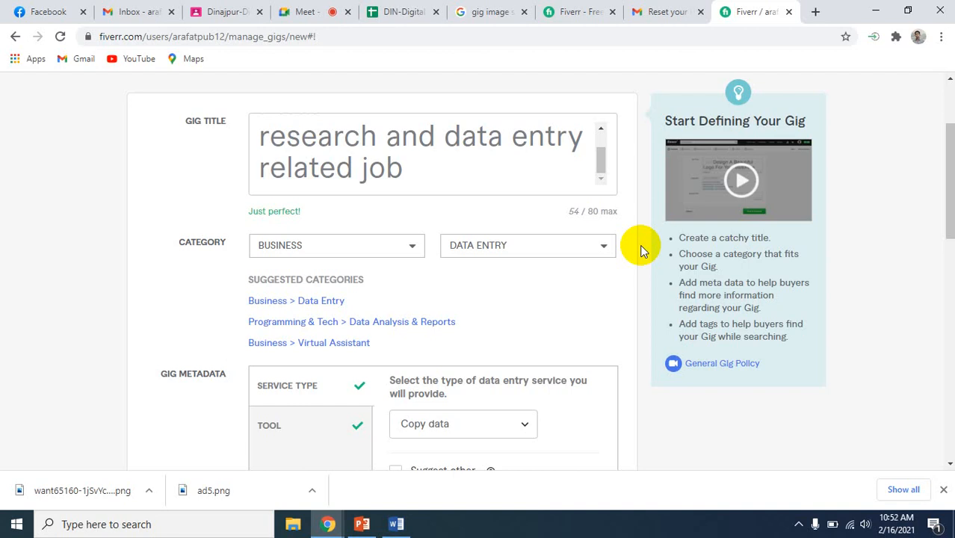
scroll(640, 224, down, 5)
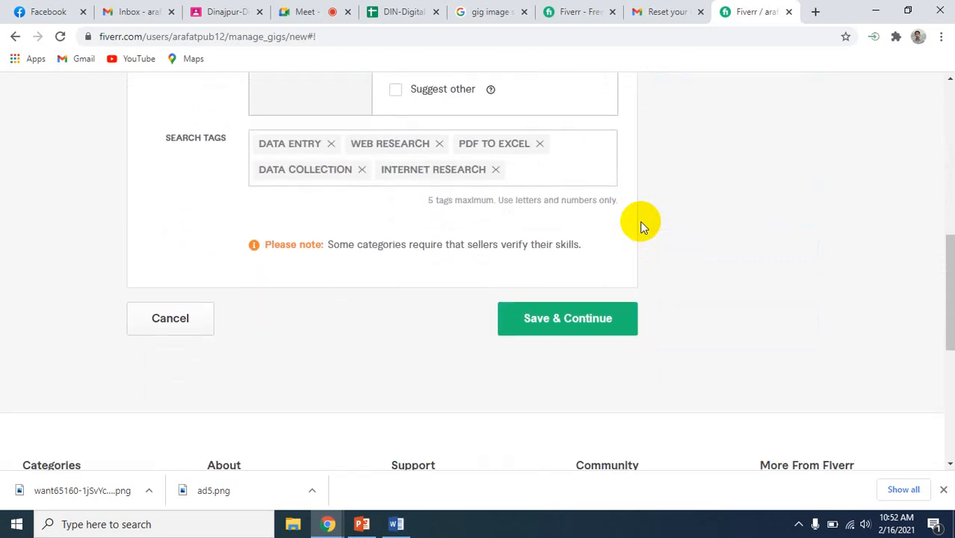
Switch to the Google Meet call to check the meeting chat, and return to the Fiverr gig page
click(305, 11)
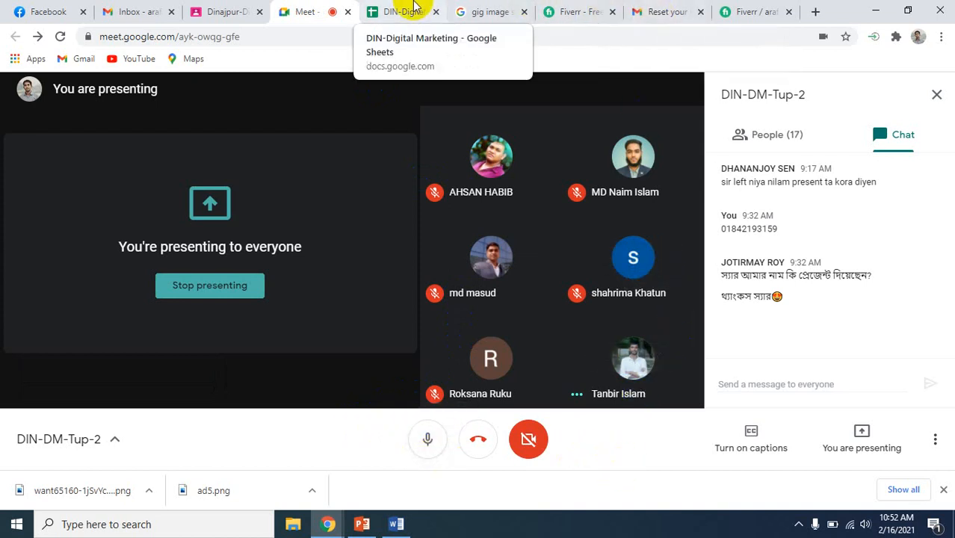
click(755, 11)
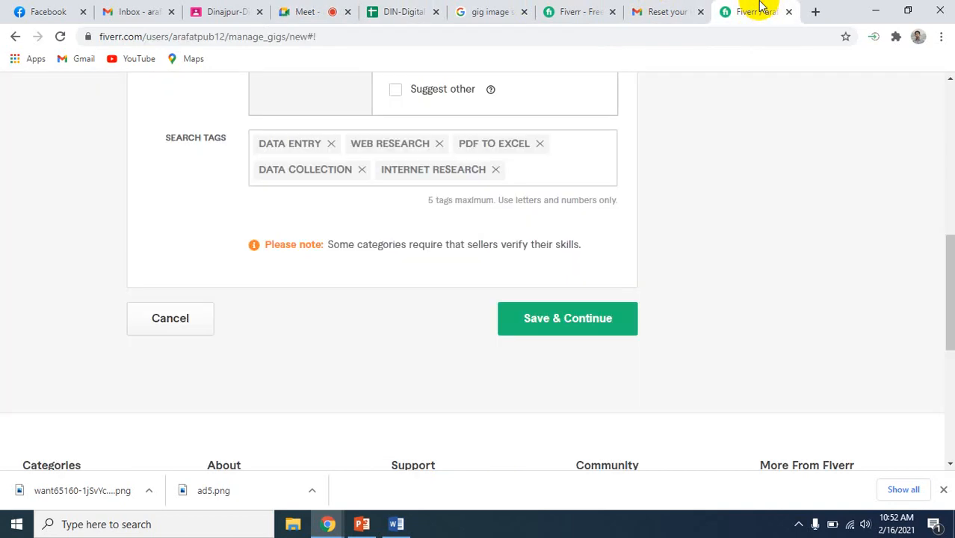
Save the completed gig overview and continue to the Pricing stage
scroll(639, 172, up, 3)
scroll(636, 170, down, 3)
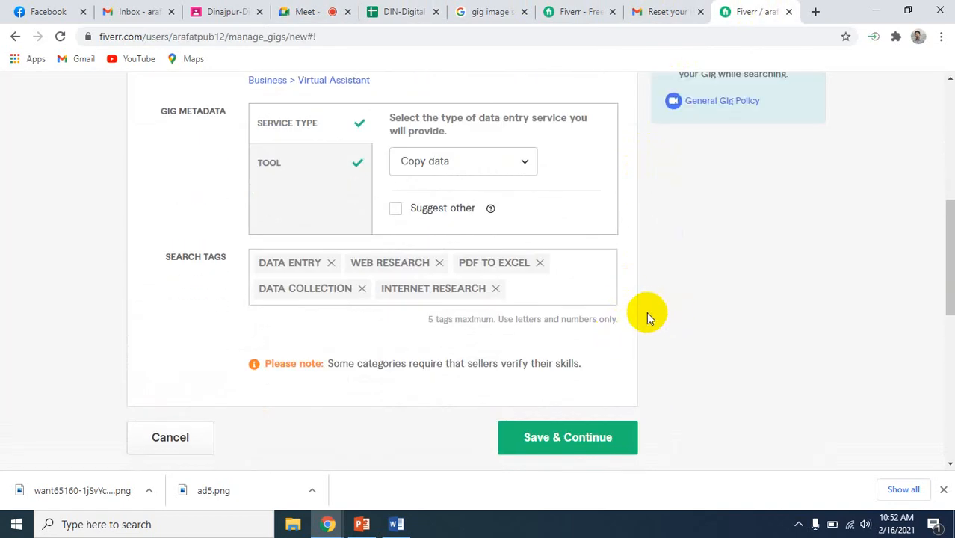
scroll(646, 311, up, 6)
scroll(646, 311, down, 5)
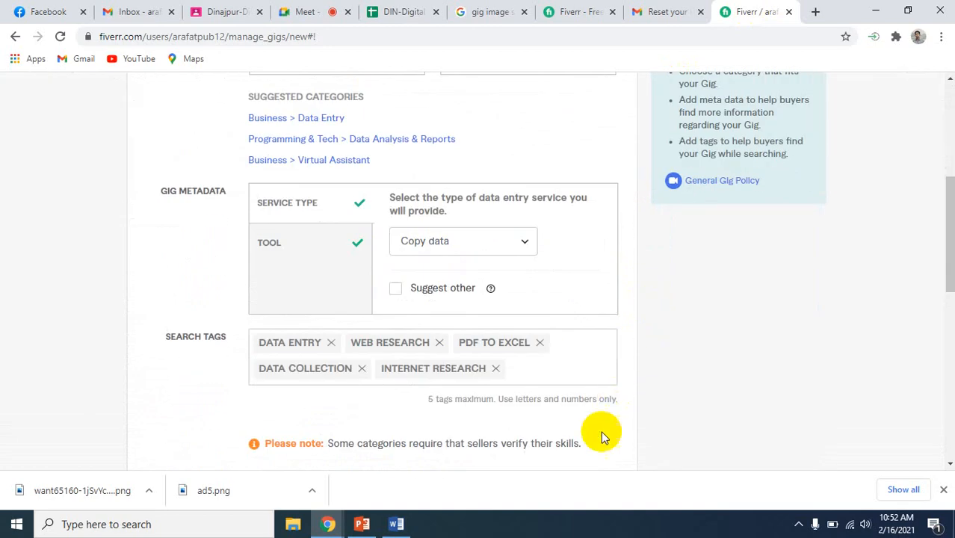
scroll(598, 441, down, 2)
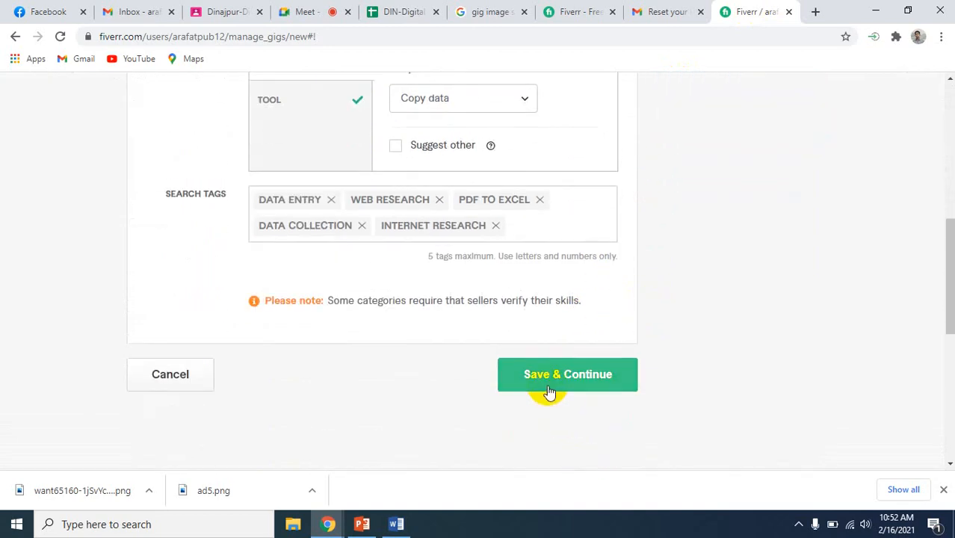
click(549, 391)
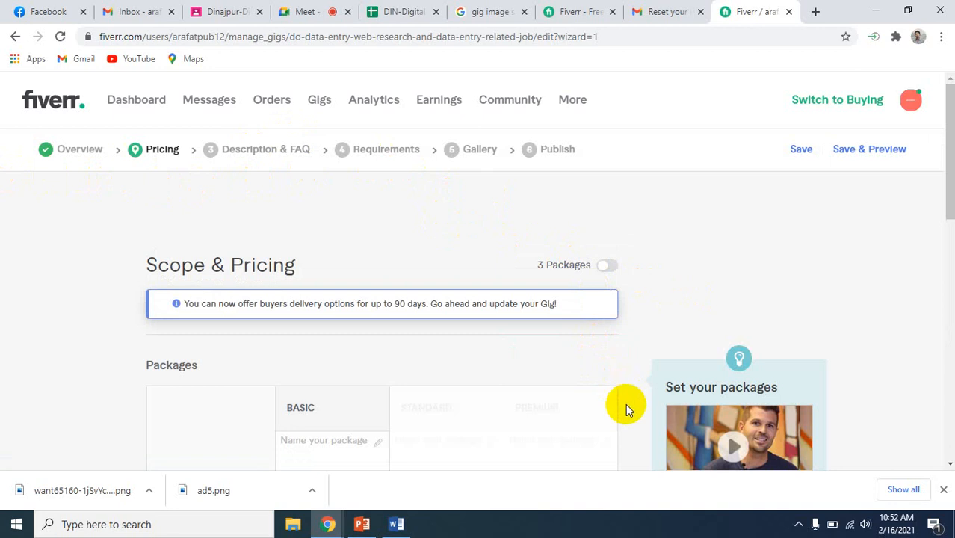
Enable the 3 Packages option under Scope & Pricing and dismiss the Gig Packages introduction
scroll(625, 404, down, 3)
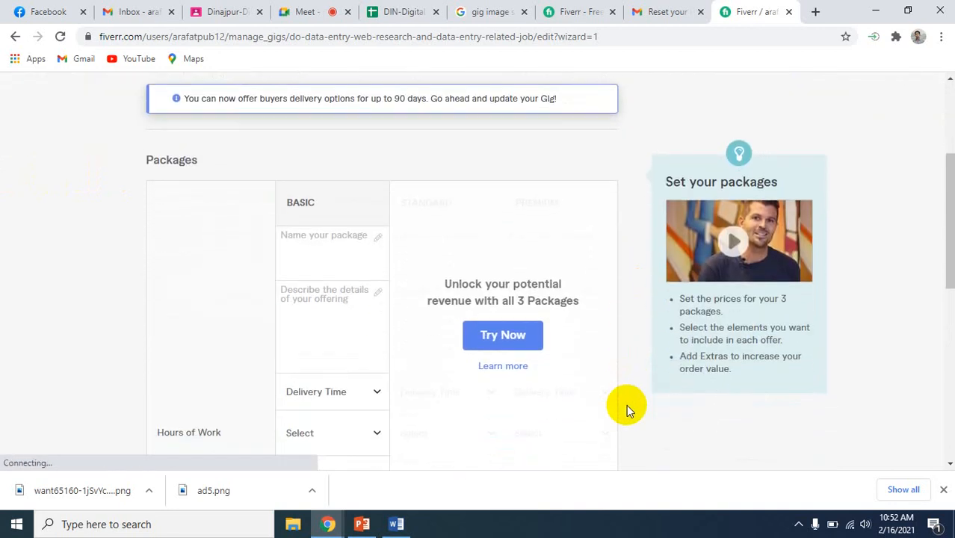
scroll(626, 404, up, 3)
scroll(626, 404, down, 2)
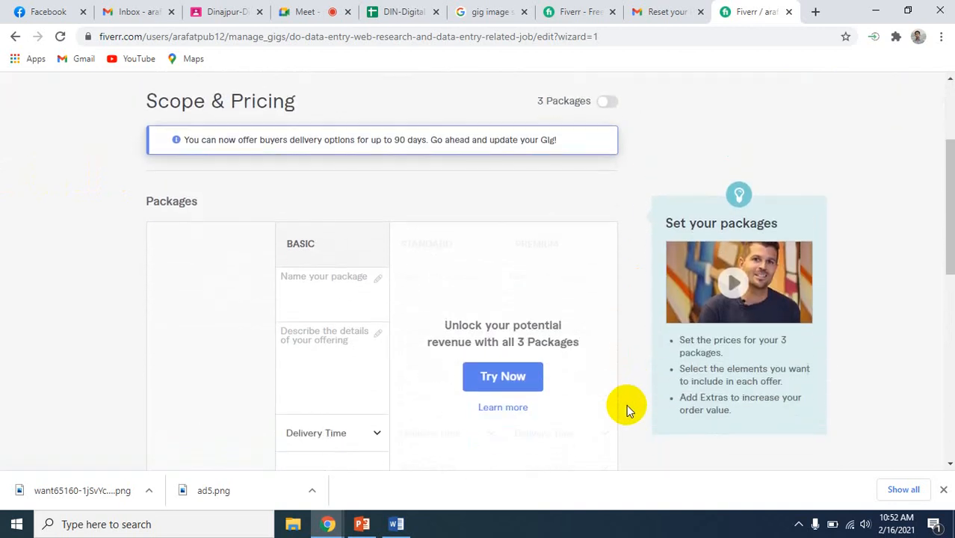
click(316, 379)
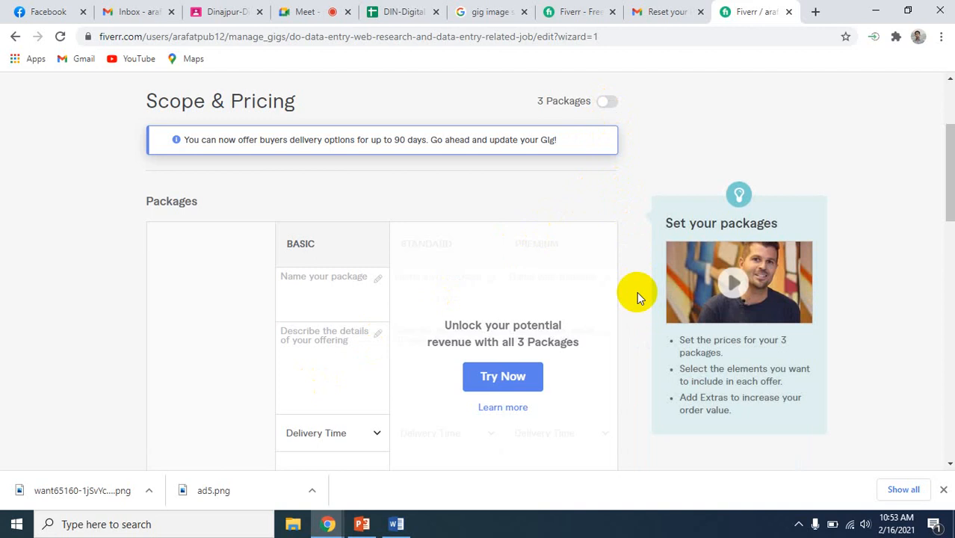
click(607, 106)
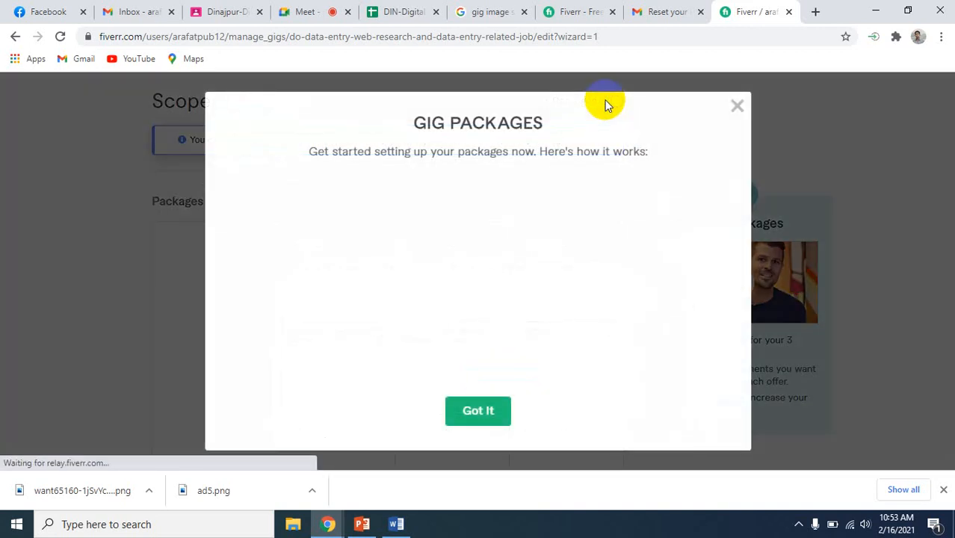
click(467, 417)
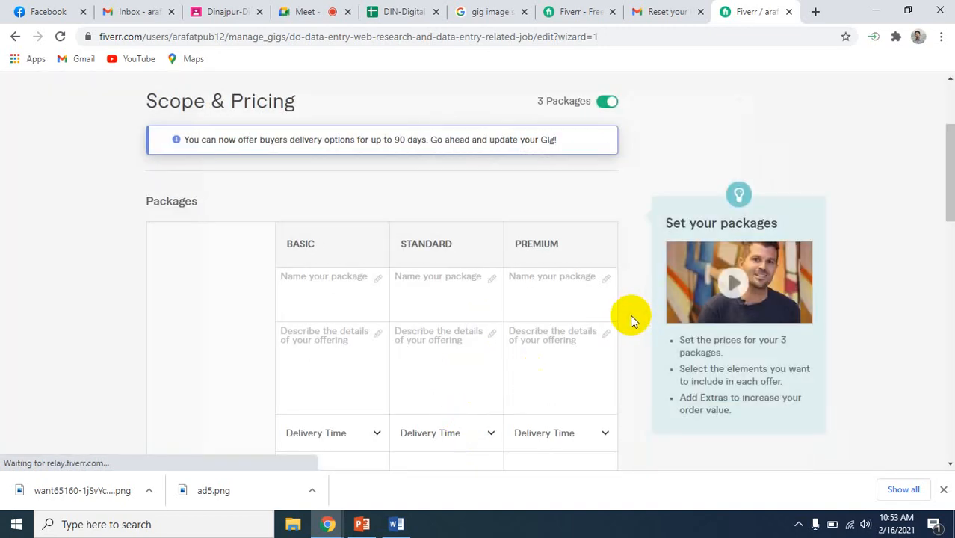
Look over the Basic, Standard and Premium package fields for name, description, delivery time, hours of work, revisions and price
scroll(630, 315, down, 2)
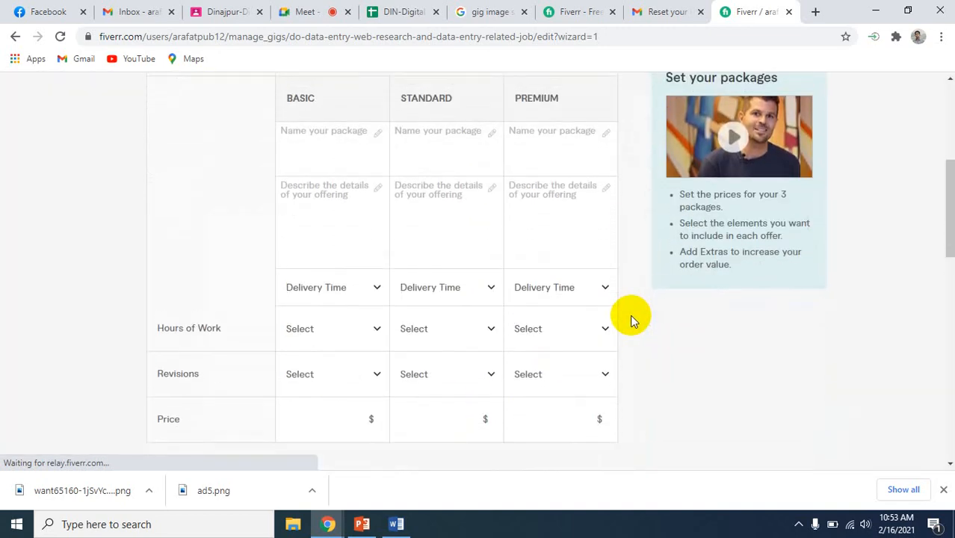
scroll(630, 314, up, 2)
scroll(629, 314, up, 2)
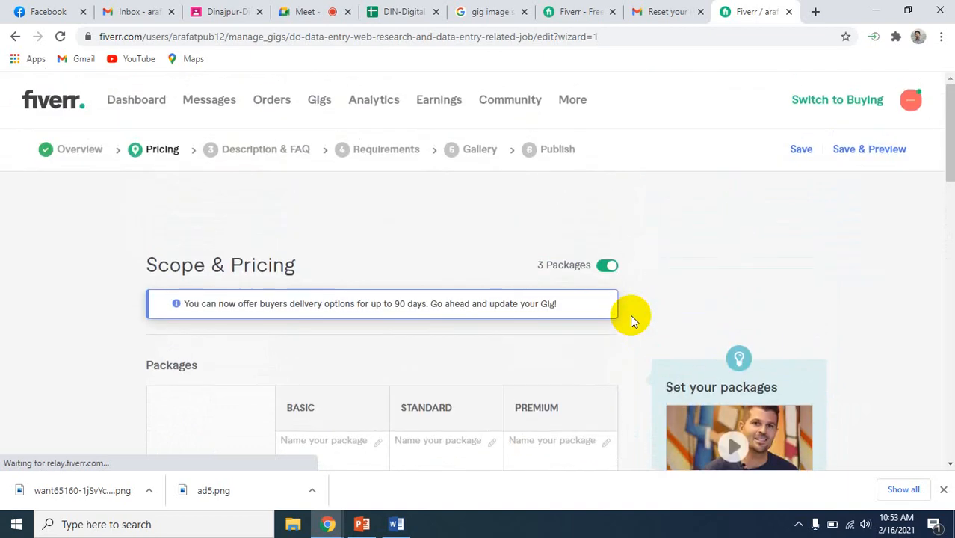
scroll(630, 314, down, 2)
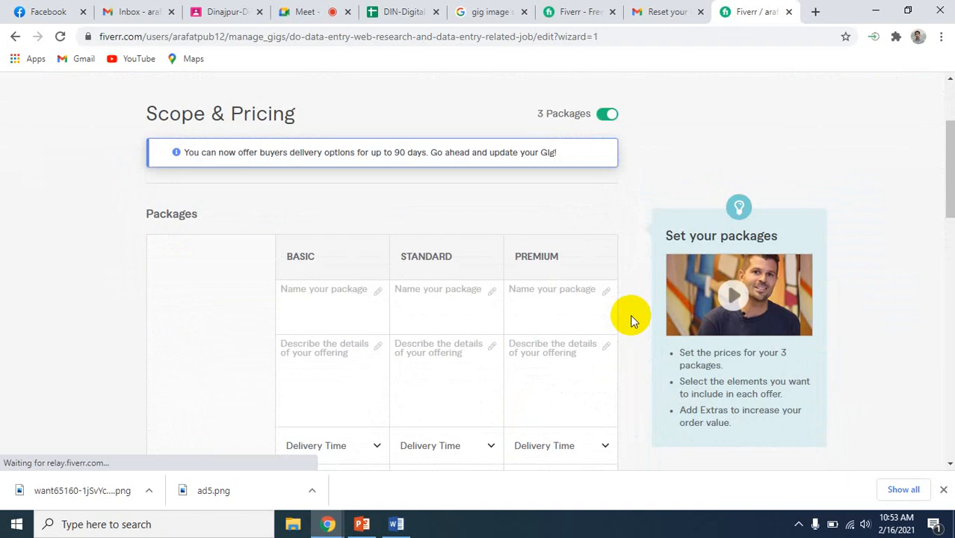
scroll(630, 315, up, 1)
scroll(630, 314, down, 1)
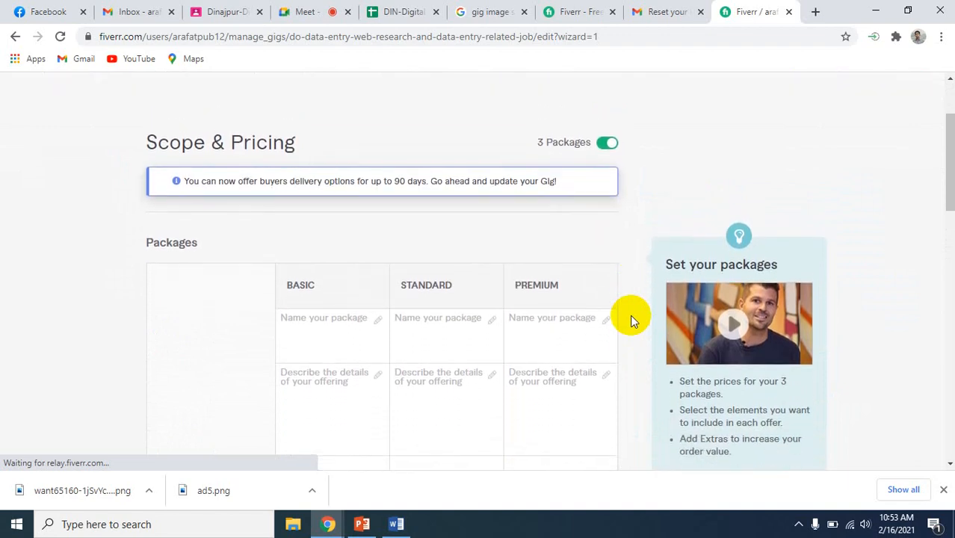
scroll(630, 314, down, 1)
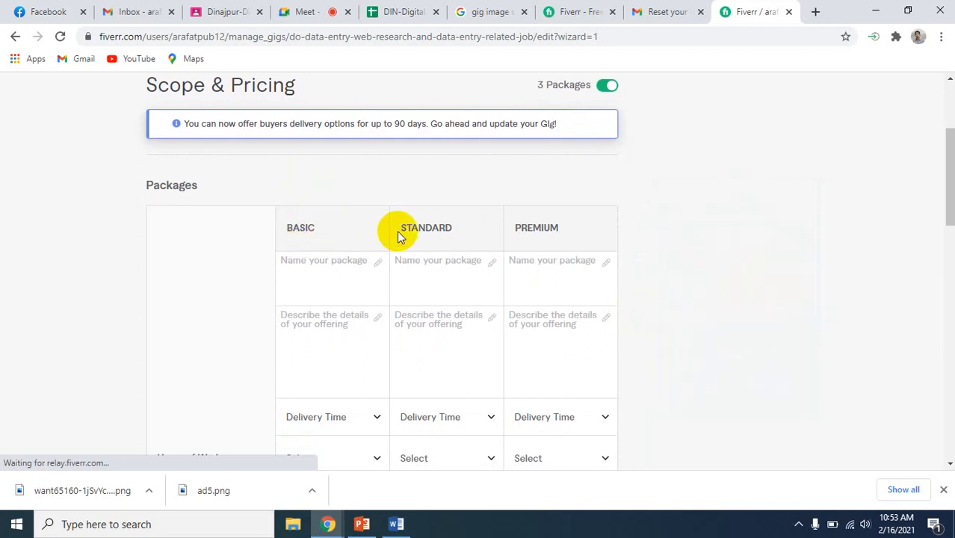
Examine the Basic package's title, description and hours of work fields, and the choices offered for its revisions
click(295, 260)
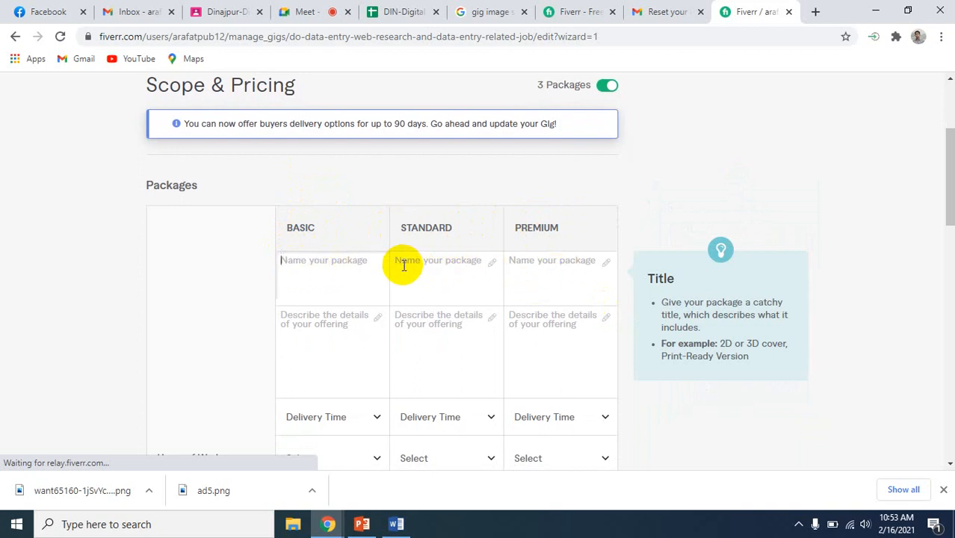
click(313, 264)
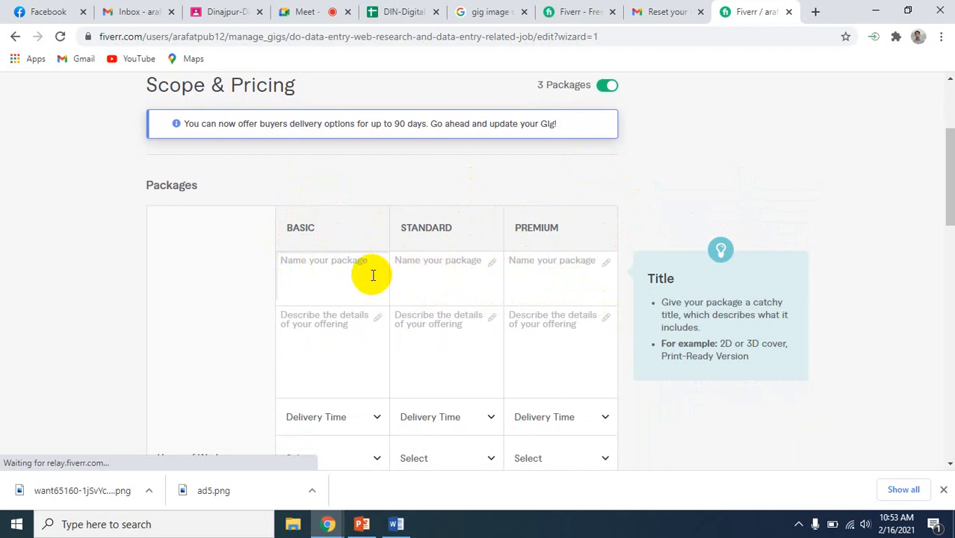
scroll(627, 312, down, 1)
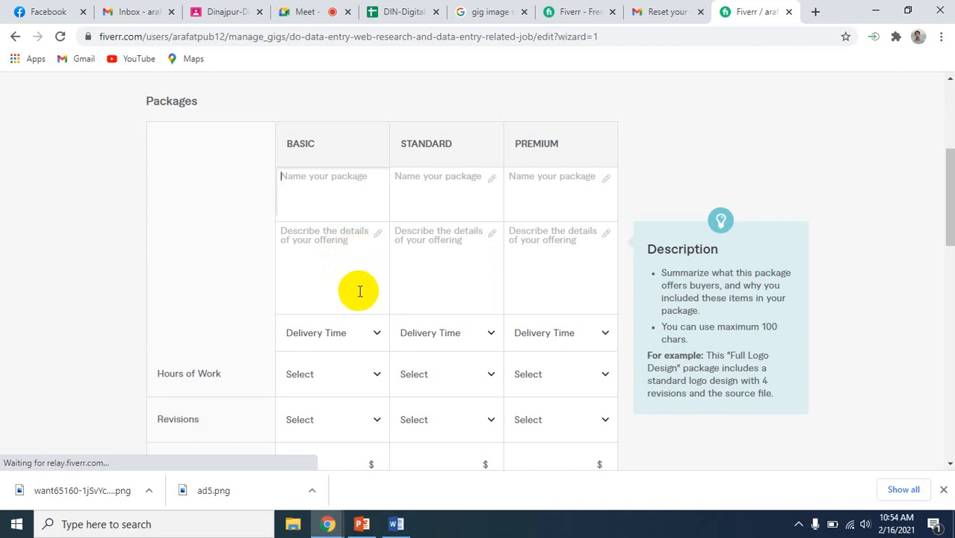
scroll(360, 292, down, 1)
scroll(359, 292, down, 1)
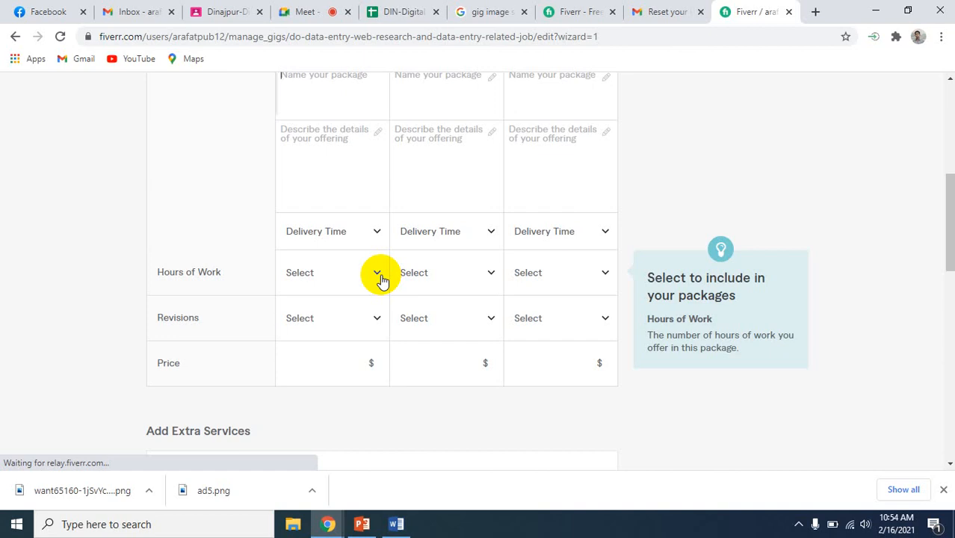
scroll(382, 282, up, 2)
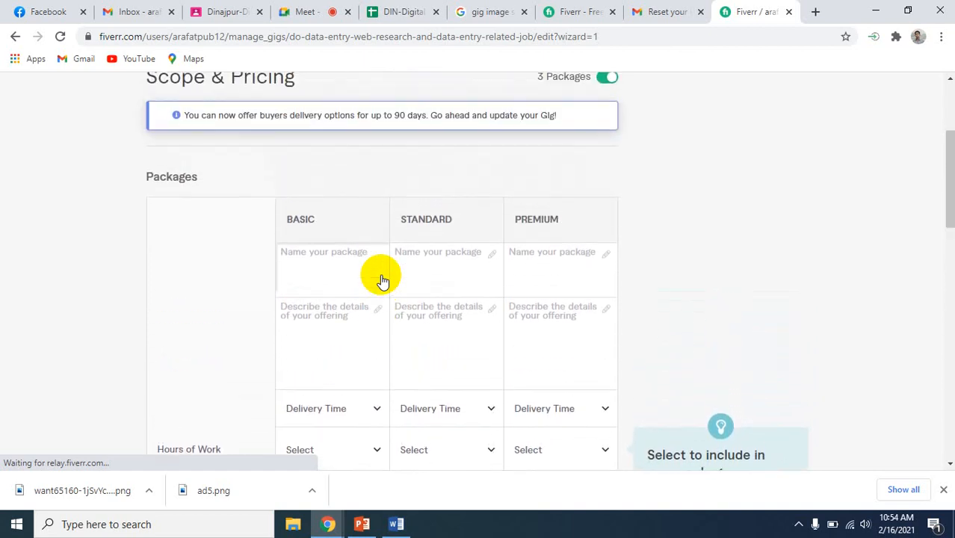
scroll(382, 282, down, 2)
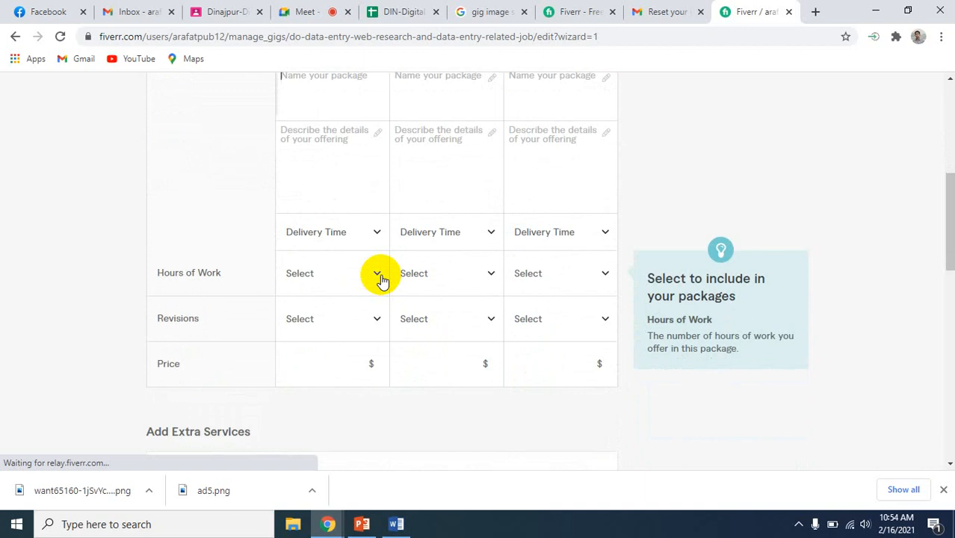
scroll(380, 278, down, 1)
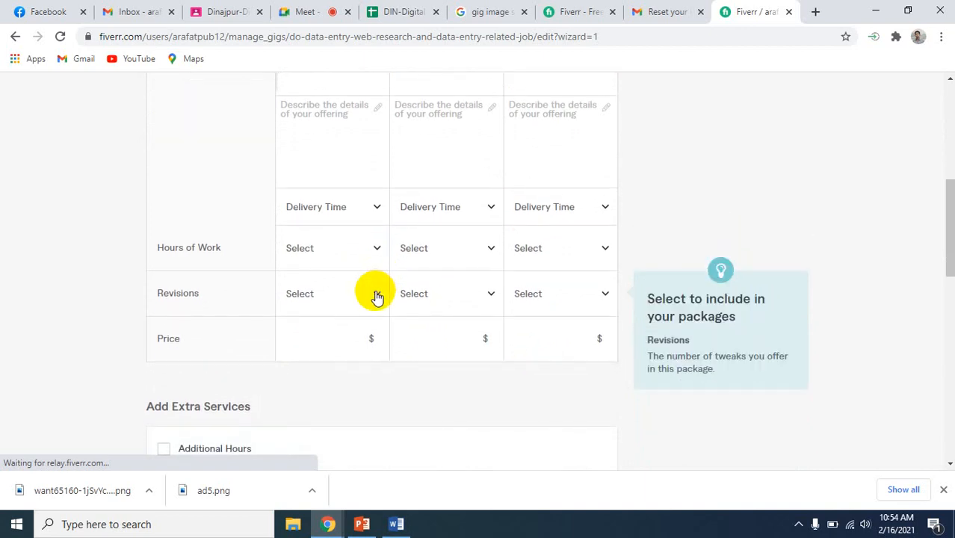
click(378, 295)
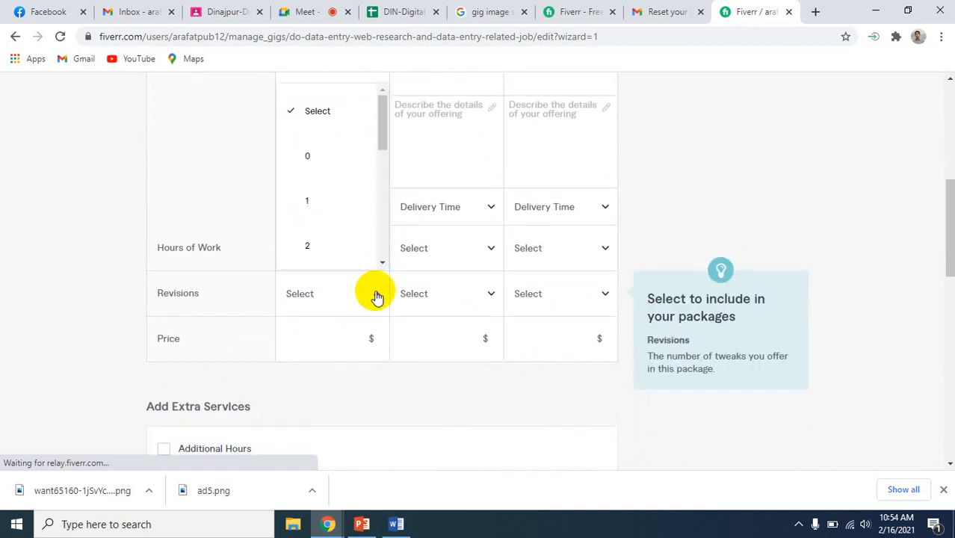
click(52, 200)
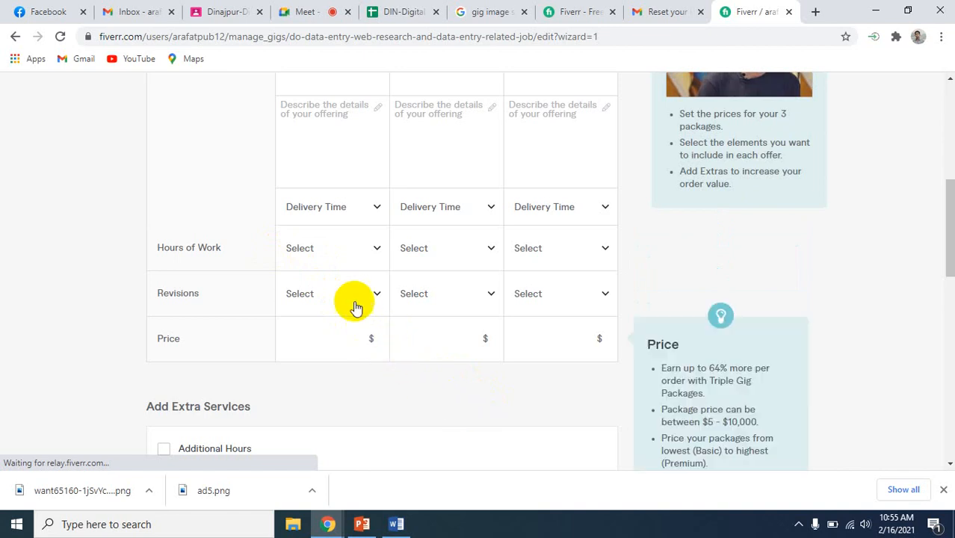
Set the Basic package to 2 revisions and 1 hour of work
click(378, 290)
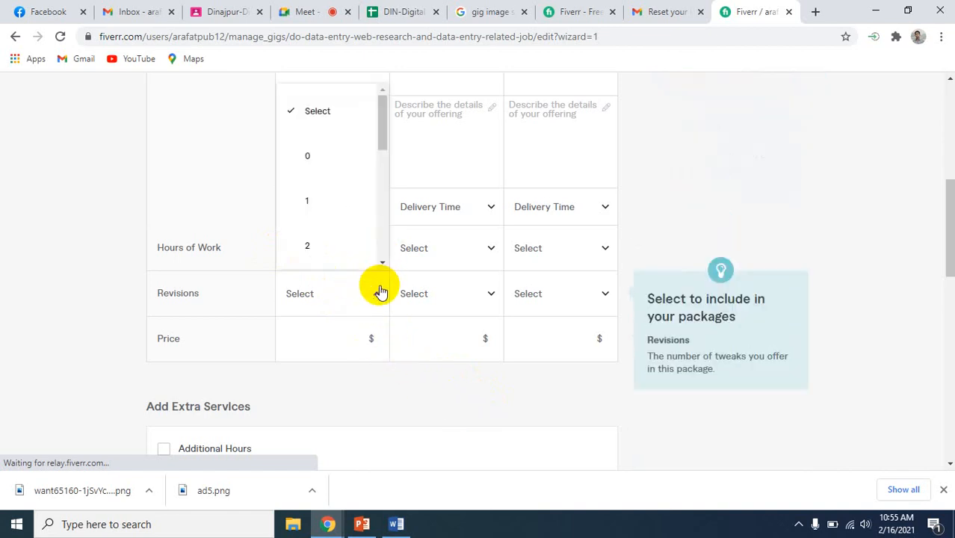
click(331, 234)
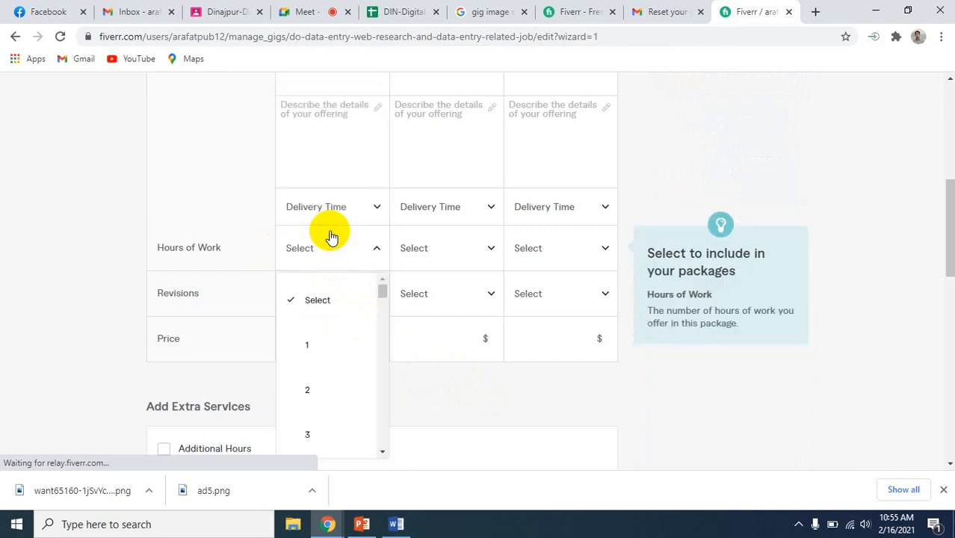
click(332, 346)
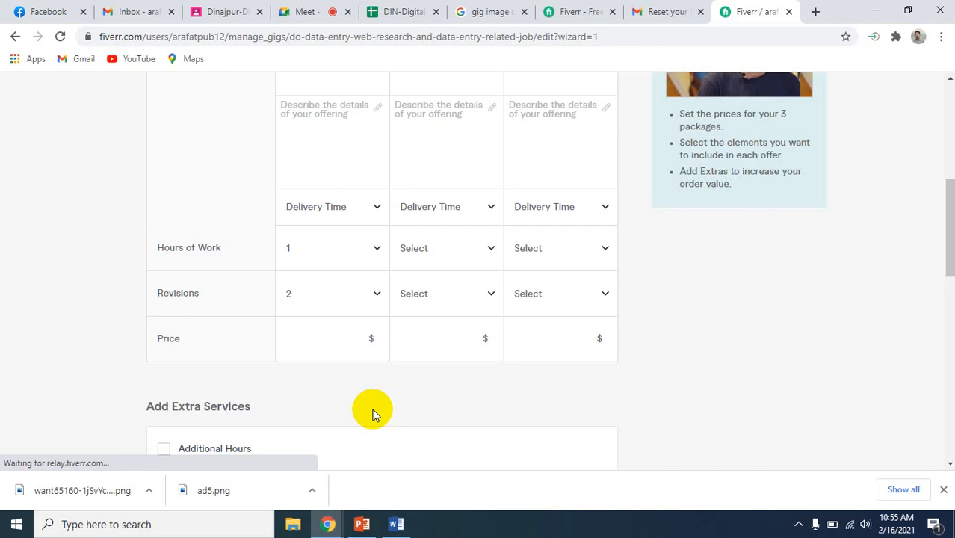
click(373, 301)
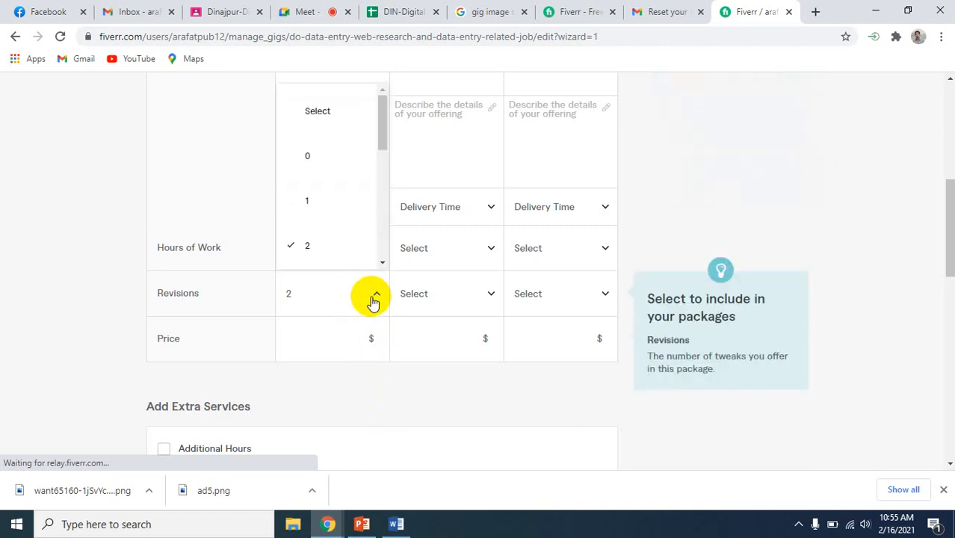
click(637, 191)
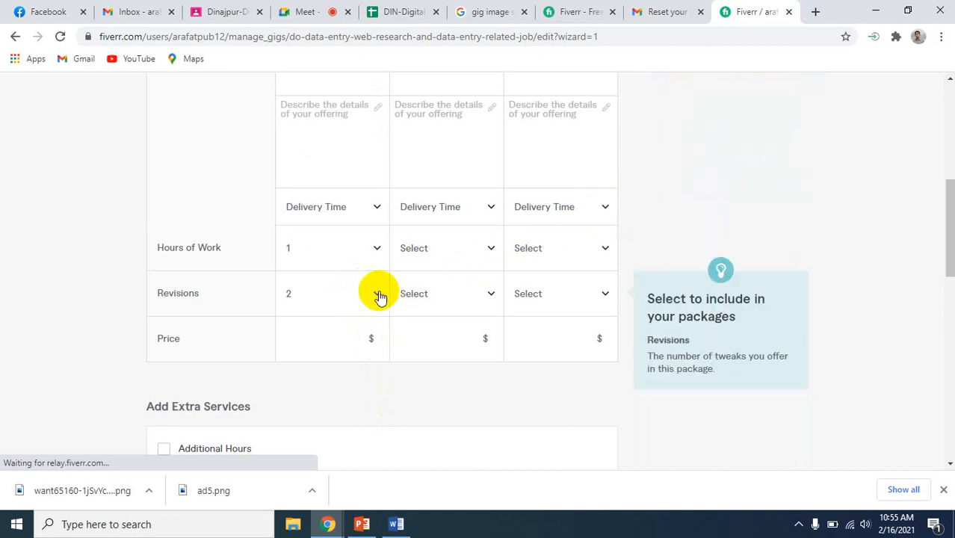
Review the Add Extra Services options below the pricing table and the package rows above them
scroll(399, 384, down, 3)
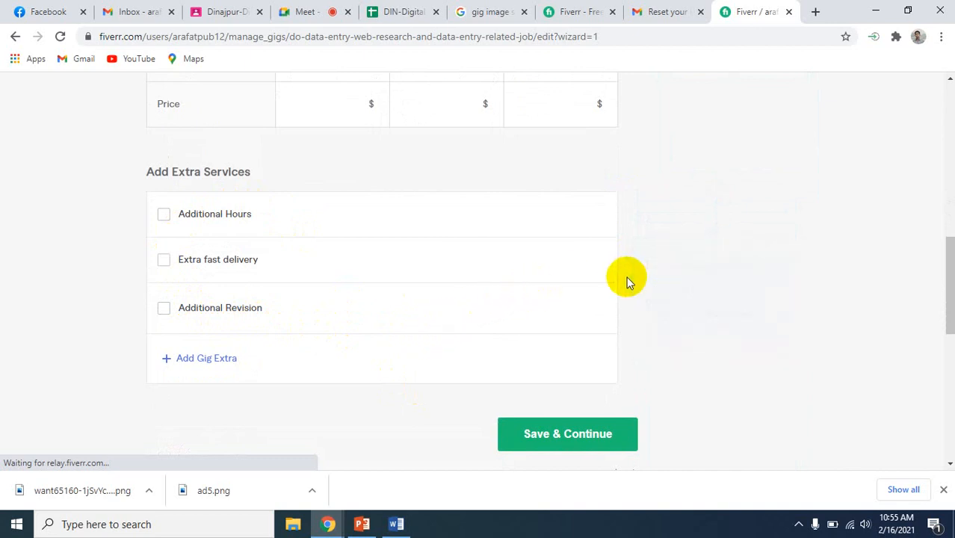
scroll(626, 283, up, 2)
scroll(626, 282, up, 1)
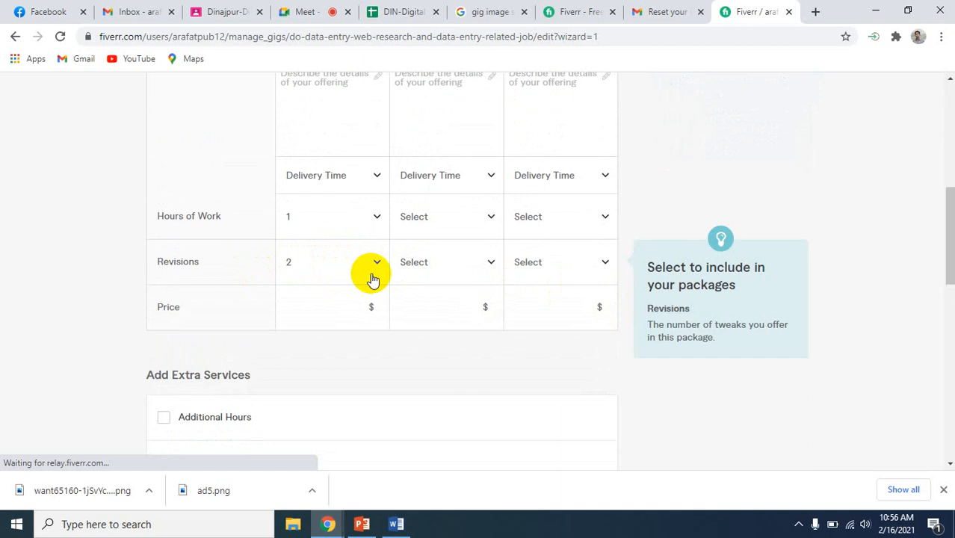
scroll(369, 277, down, 2)
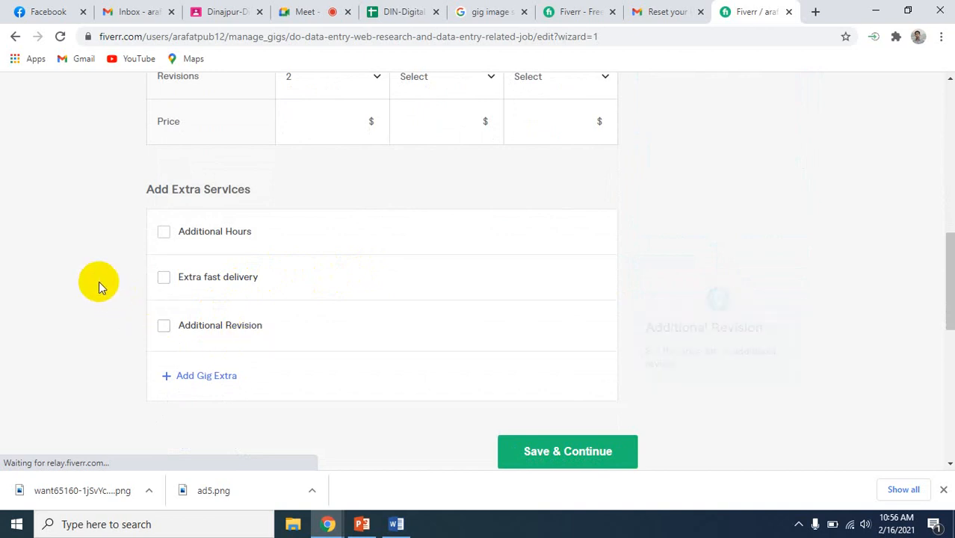
scroll(99, 281, up, 1)
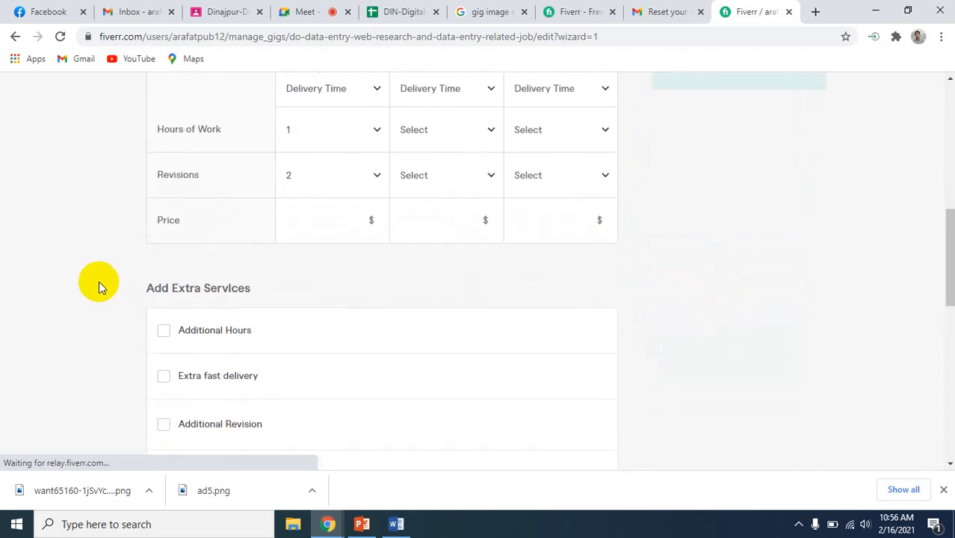
scroll(99, 284, up, 6)
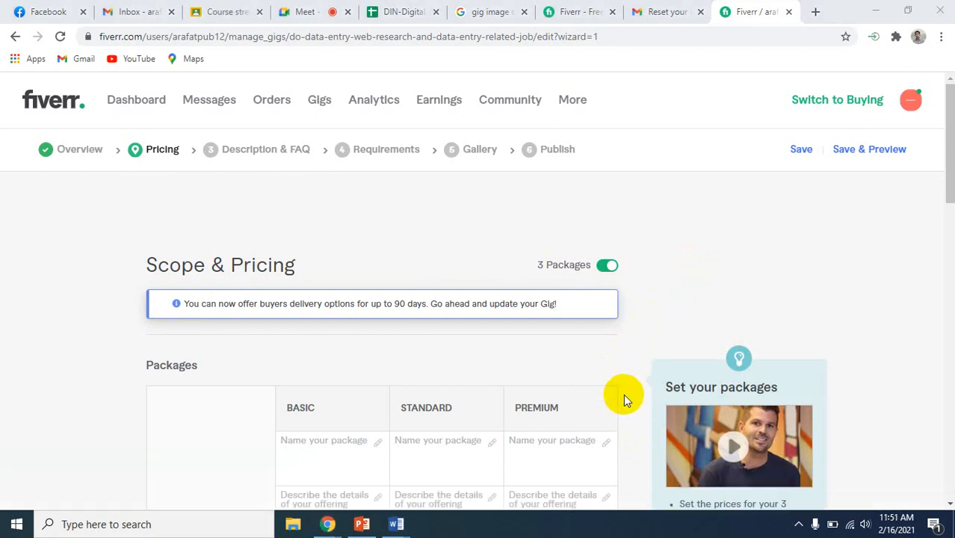
click(686, 224)
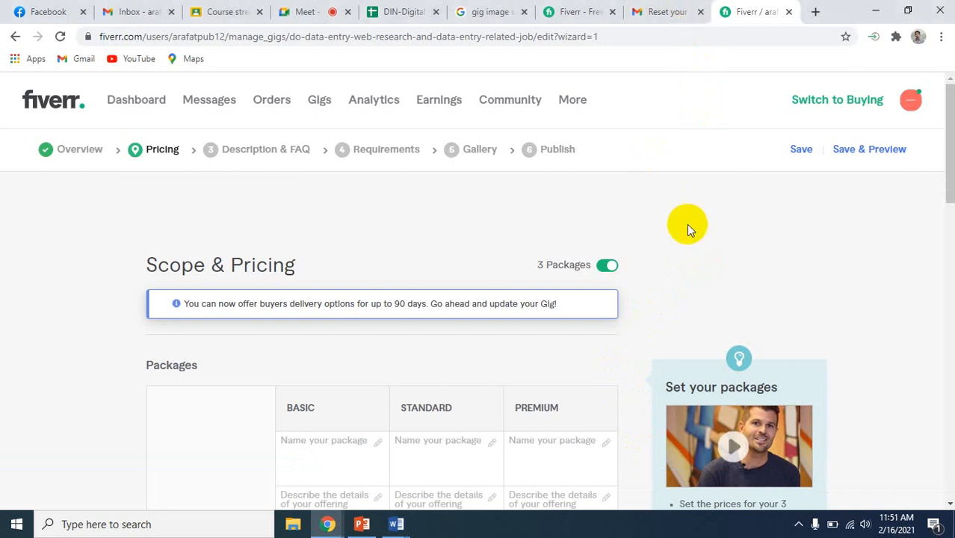
scroll(639, 422, down, 1)
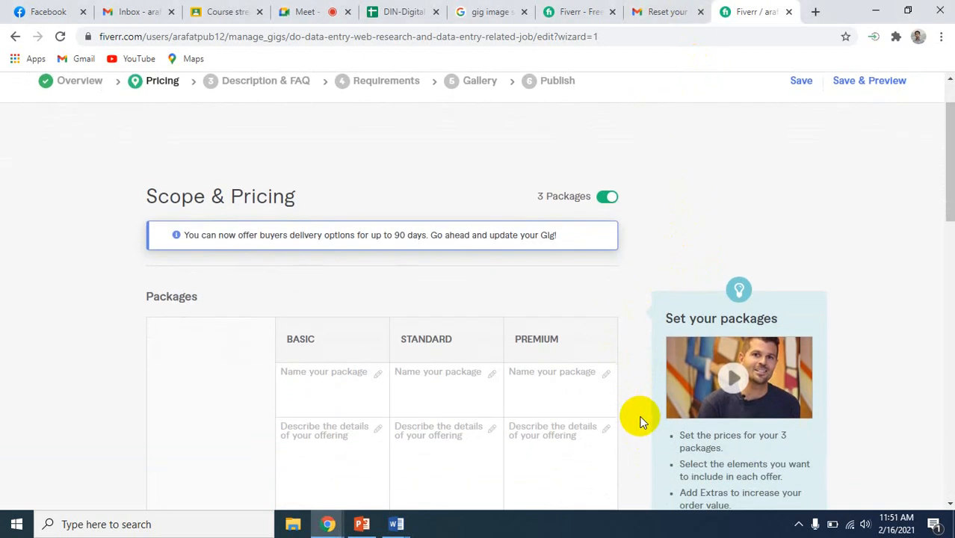
scroll(639, 422, down, 3)
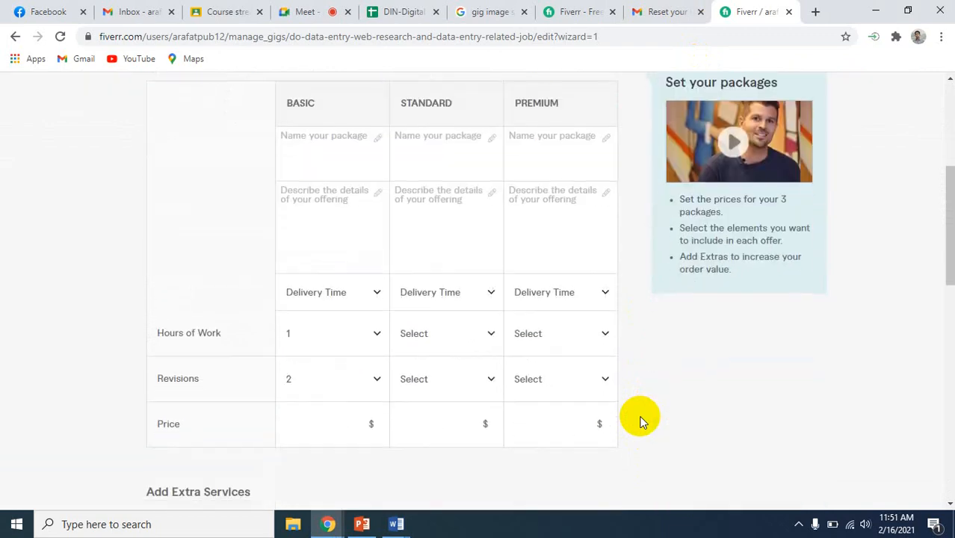
scroll(639, 421, up, 3)
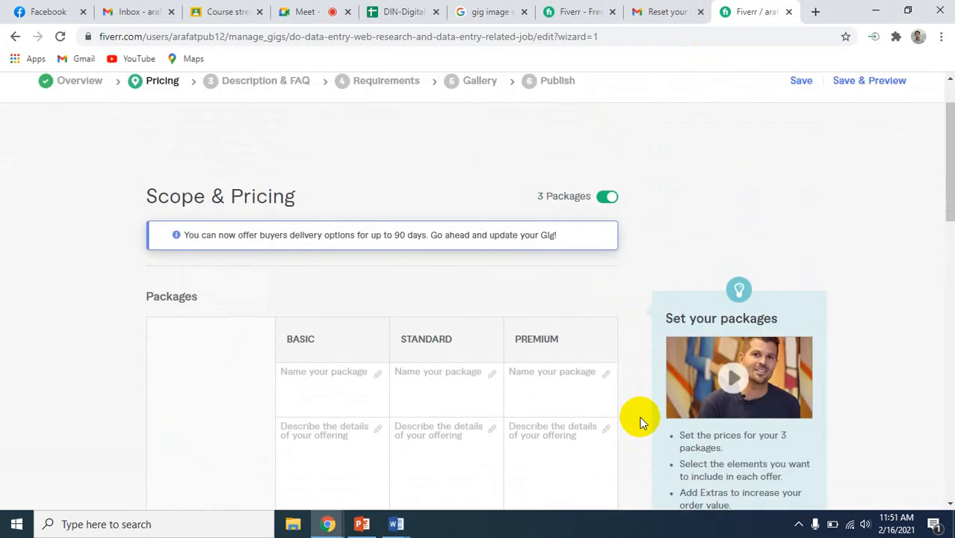
Name the three packages BASIC, STANDARD and PREMIUM in their matching columns
scroll(619, 338, down, 1)
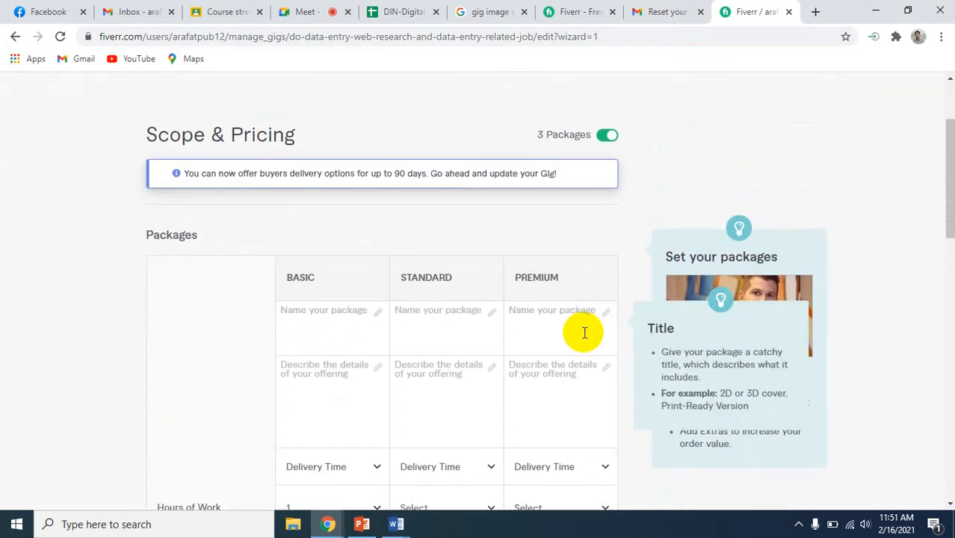
click(332, 309)
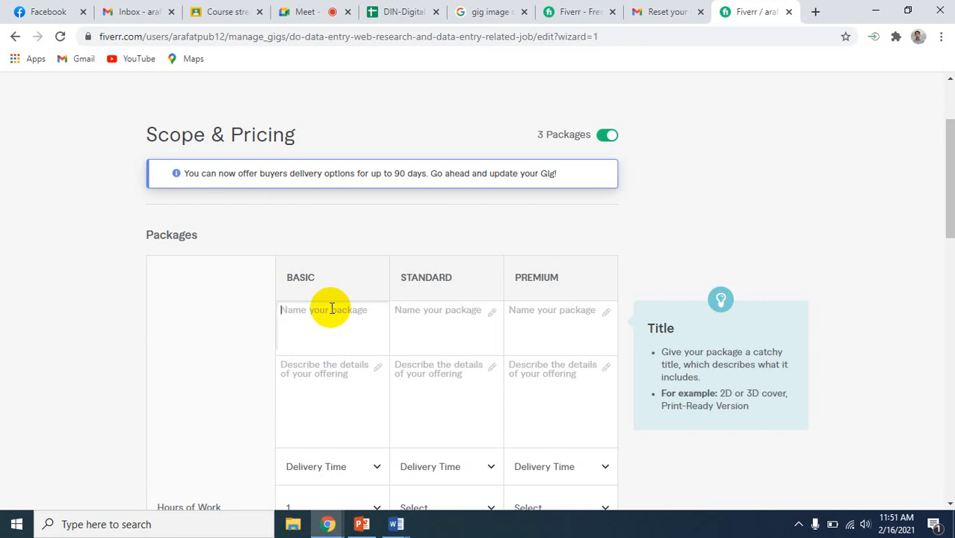
text(BASIC)
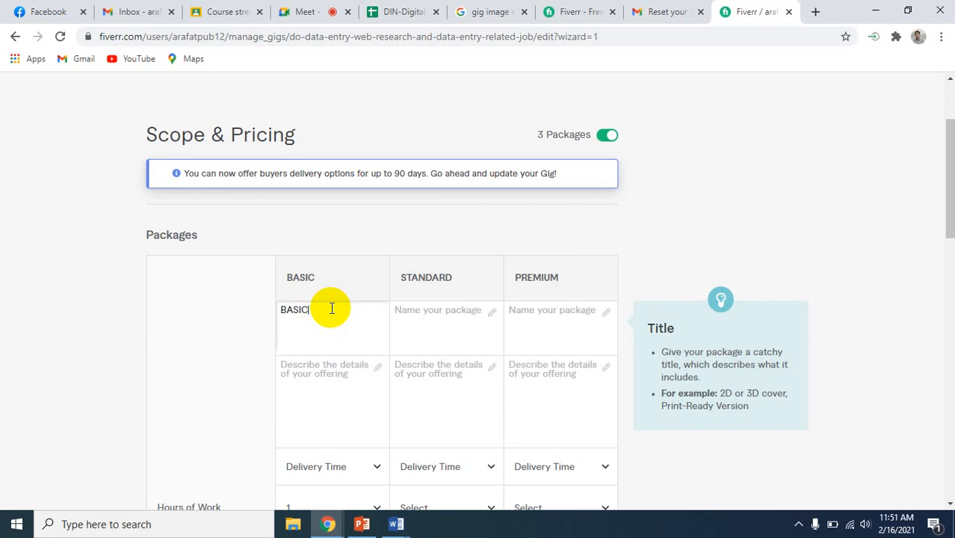
click(413, 313)
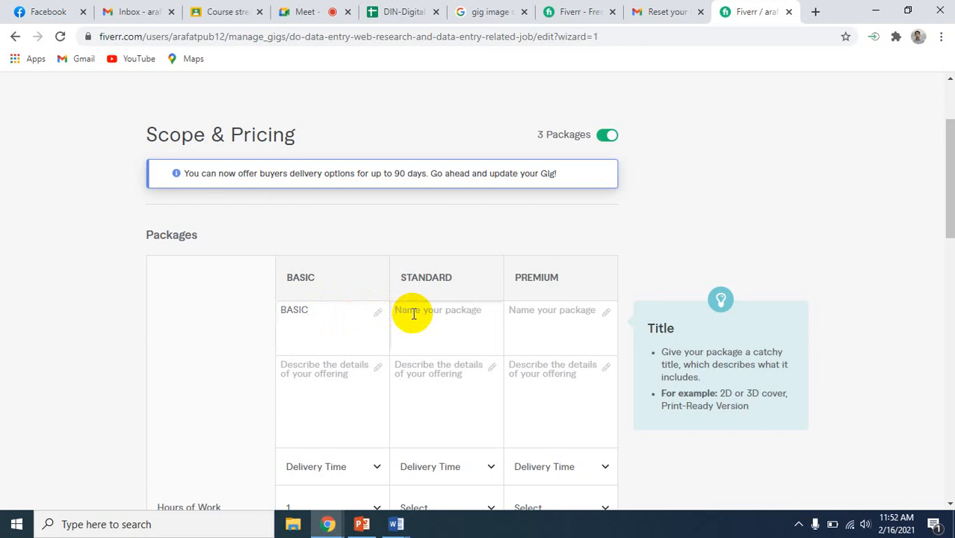
text(STANDARD)
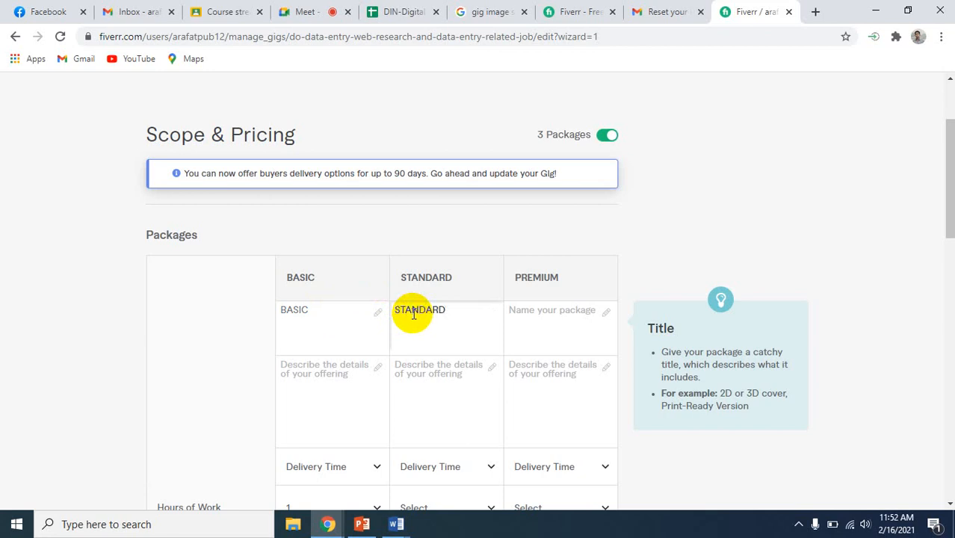
click(554, 317)
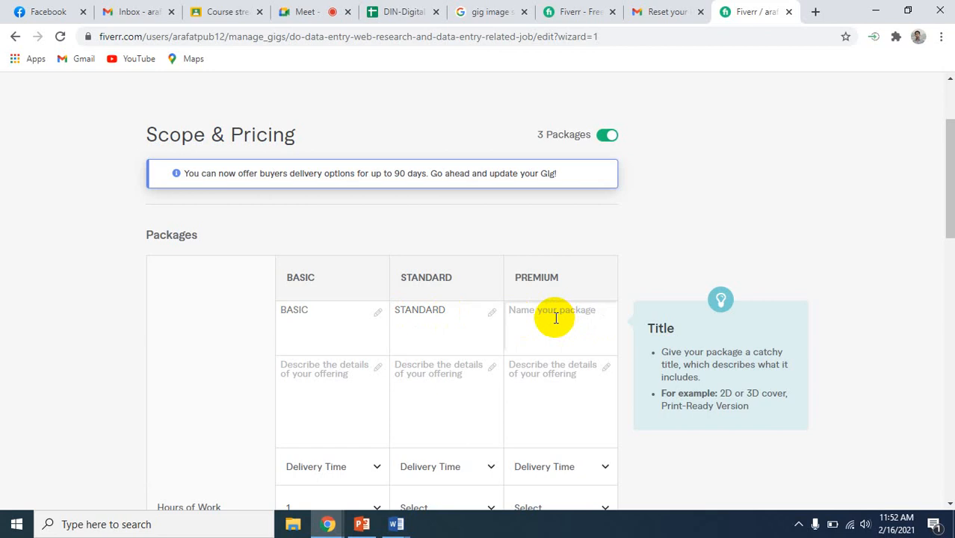
text(PREMIUM)
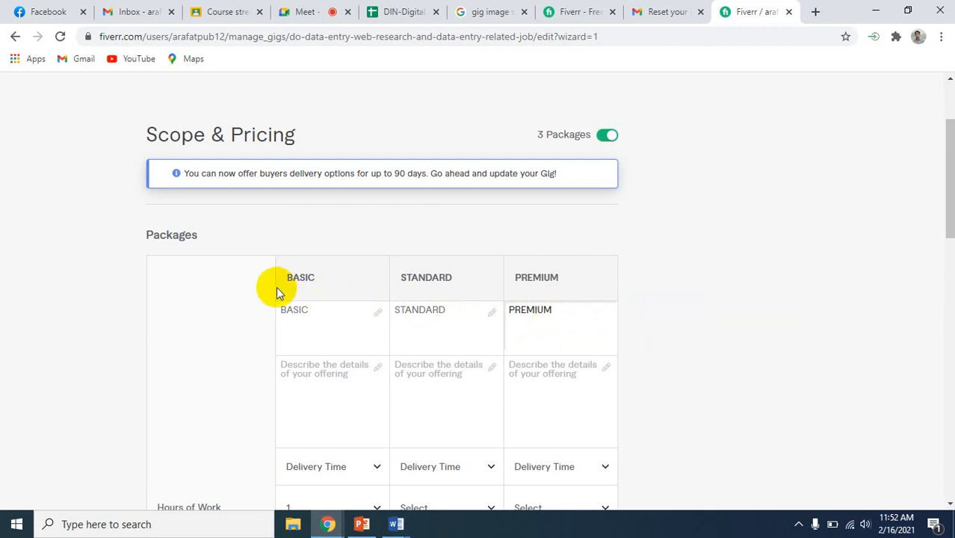
click(324, 314)
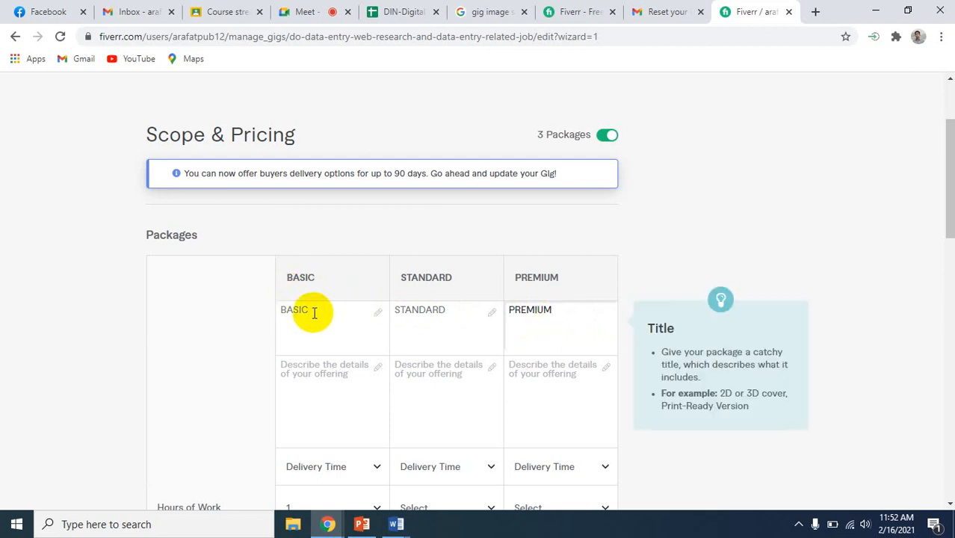
click(313, 313)
text(/)
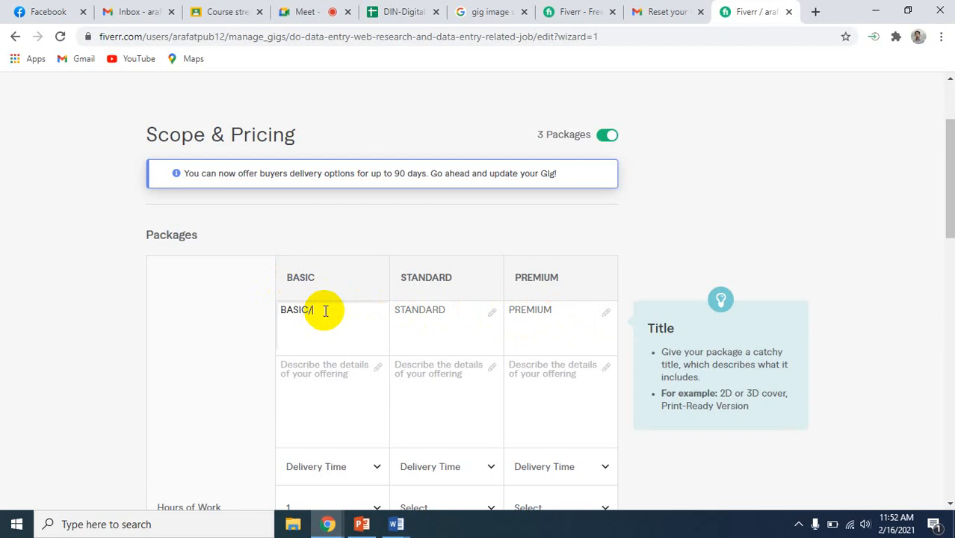
key(BackSpace)
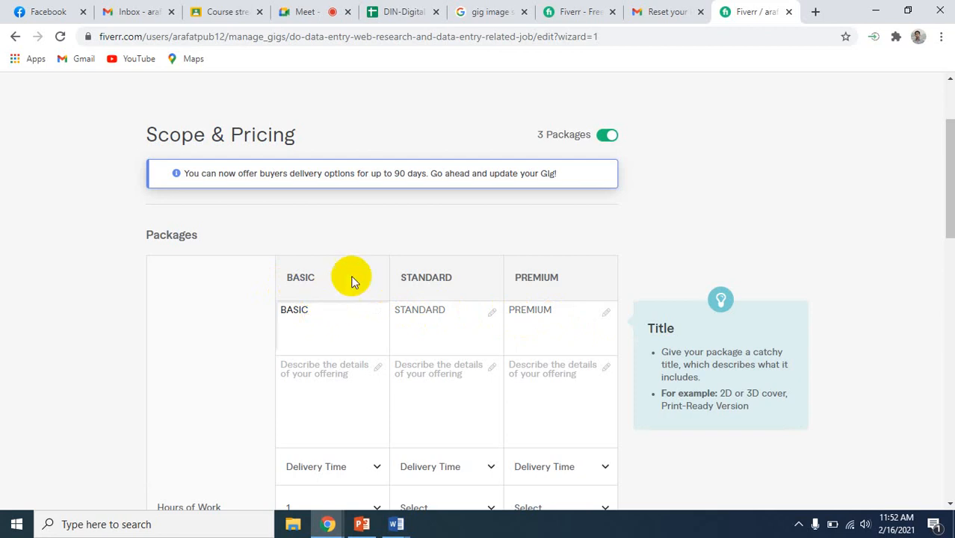
Look at the open Fiverr home page and return to the gig's pricing page
click(579, 6)
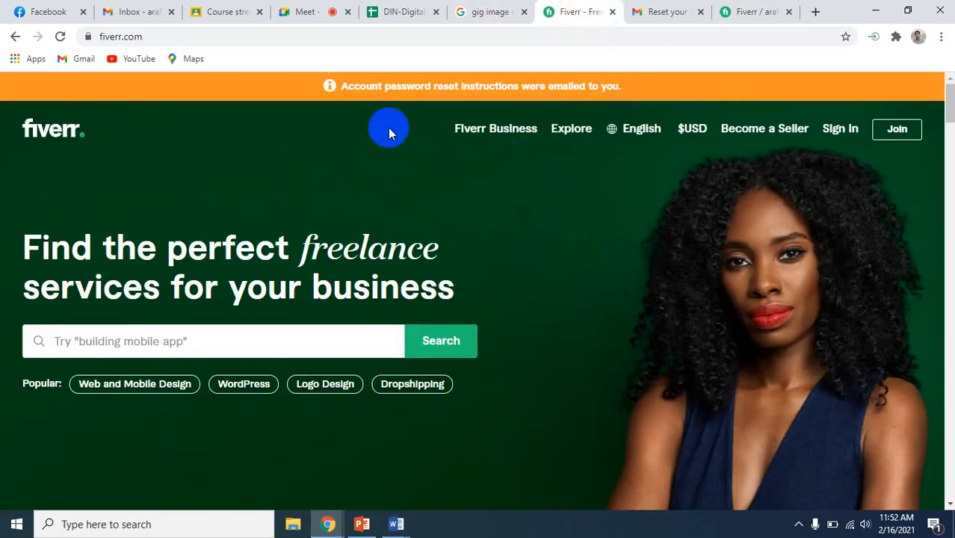
click(759, 8)
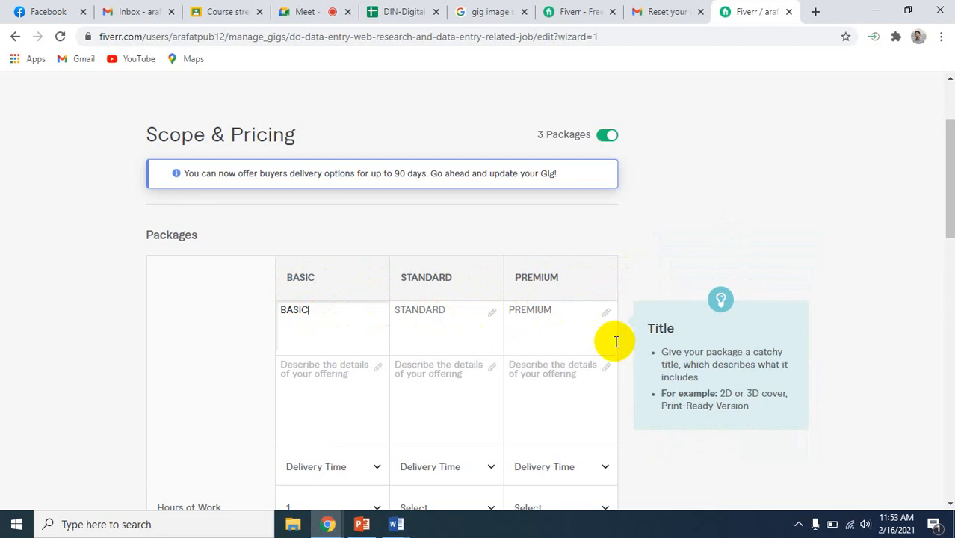
Open the Basic package's description for editing
scroll(628, 354, down, 1)
scroll(627, 354, down, 3)
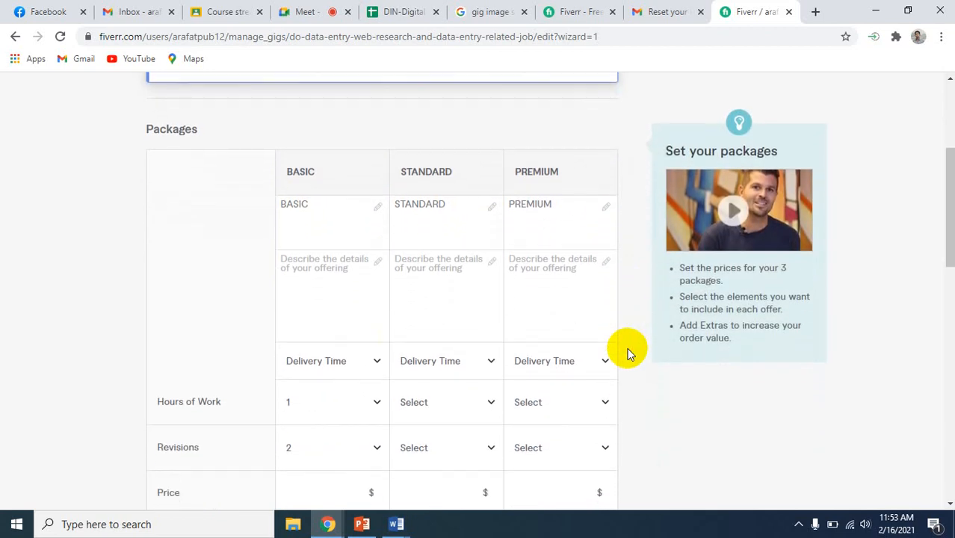
click(322, 273)
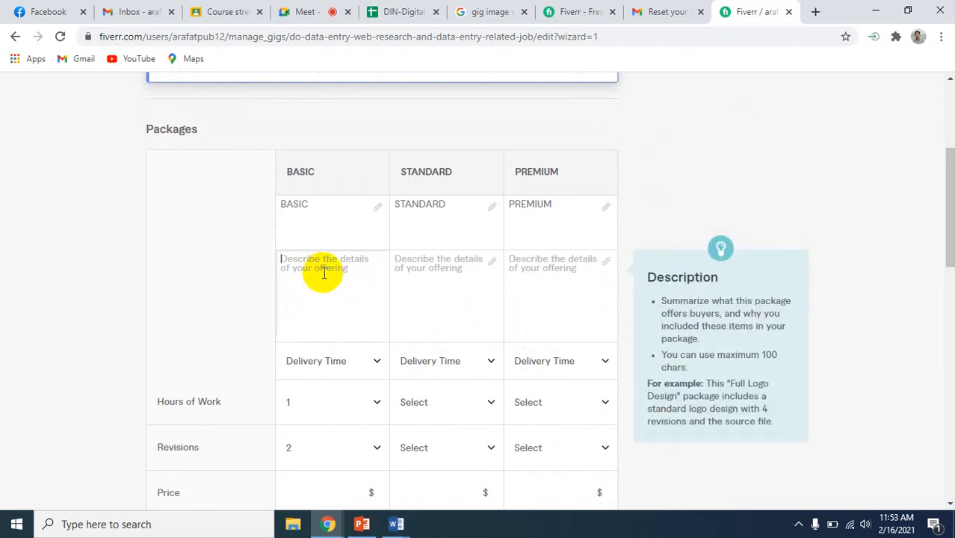
Search for "data entry" services from the open Fiverr home page
click(559, 8)
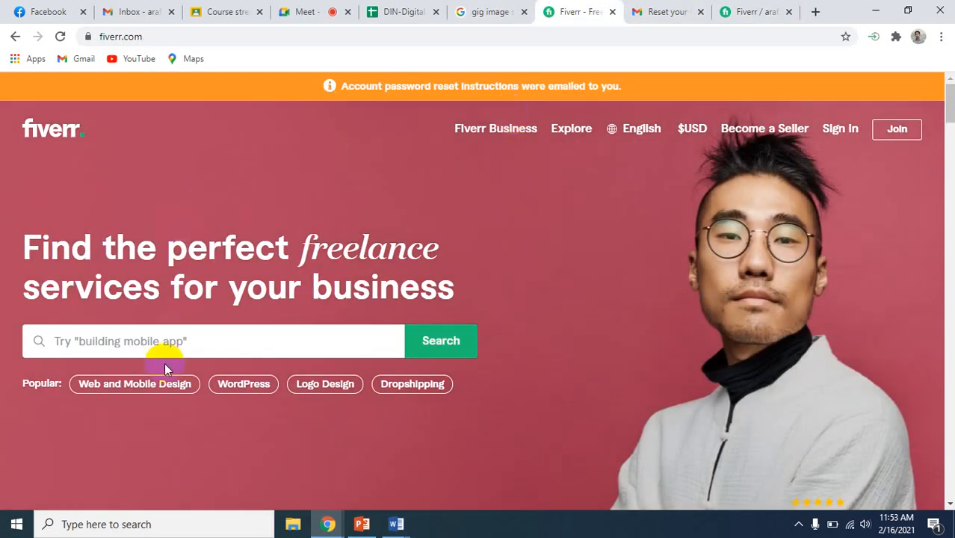
click(171, 345)
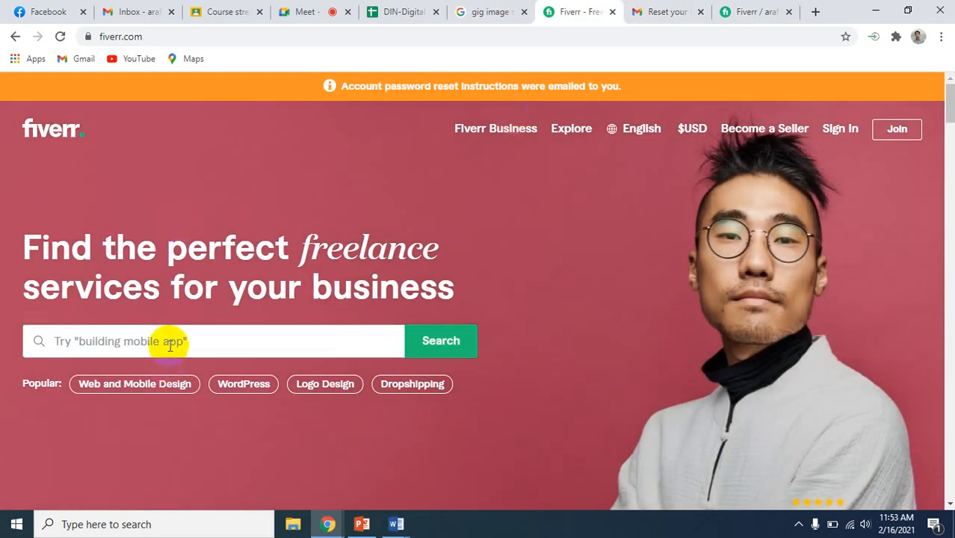
text(data )
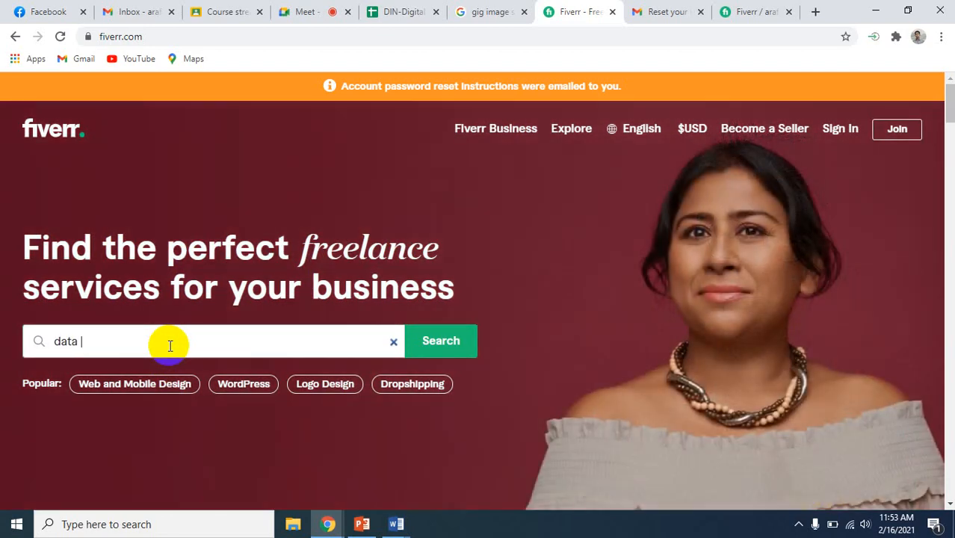
text(entry)
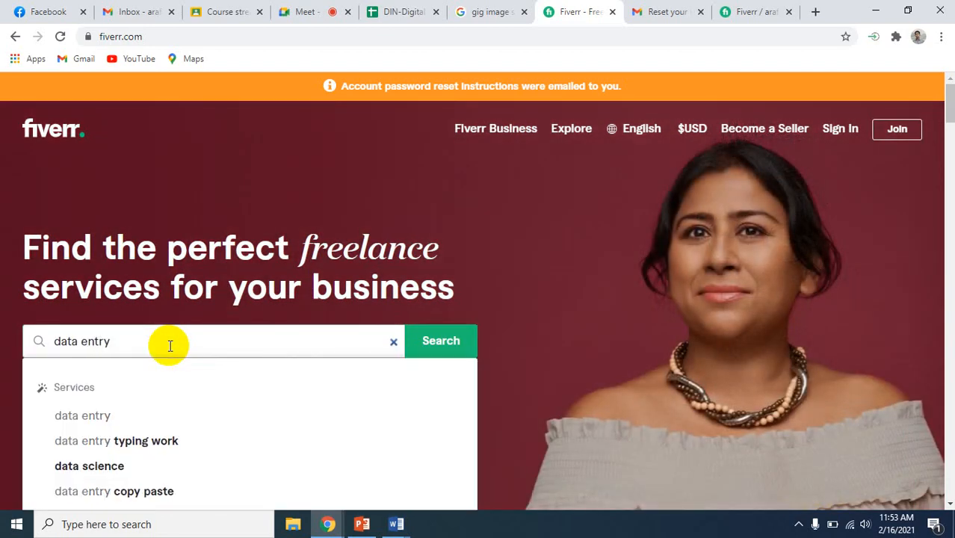
click(429, 341)
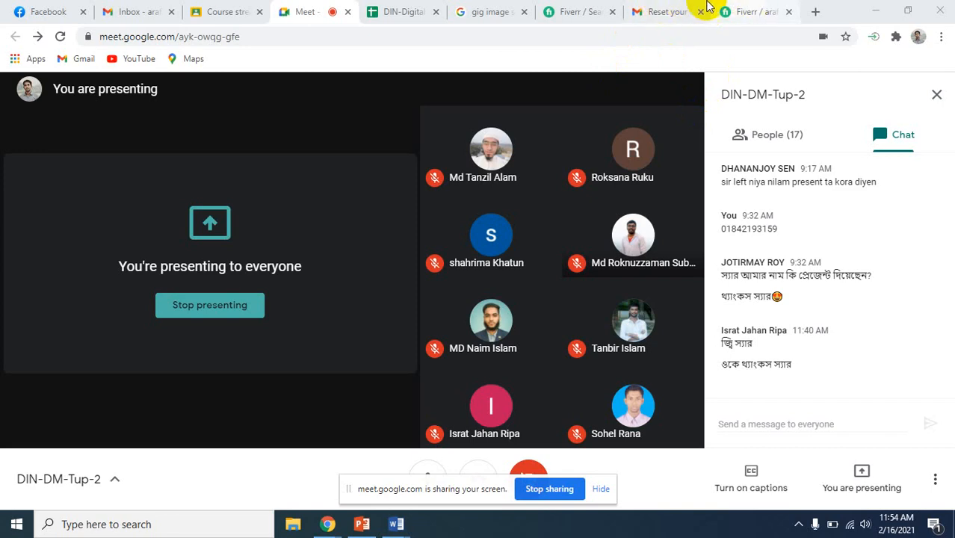
Open the gig "I will do data entry, copy paste and excel data entry work for you" from the search results
click(579, 9)
scroll(428, 337, down, 3)
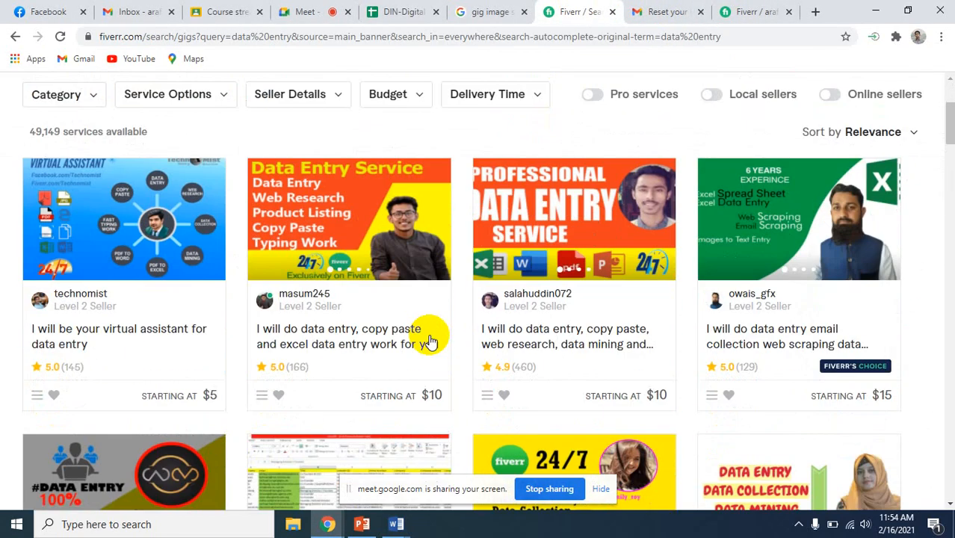
click(355, 334)
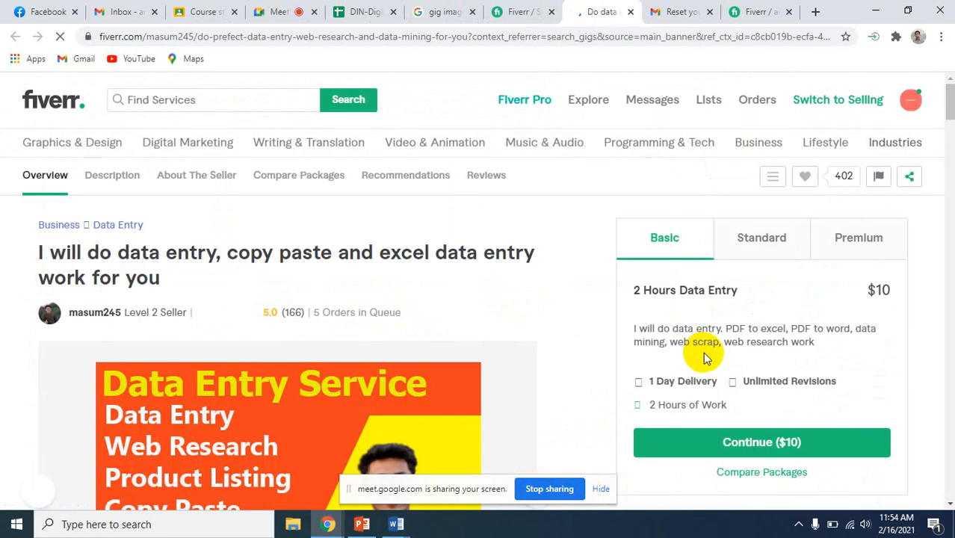
Compare the example gig's Basic, Standard and Premium packages, examining their descriptions, delivery times, revisions, hours and prices, ending on Basic
scroll(754, 296, down, 1)
scroll(754, 297, up, 1)
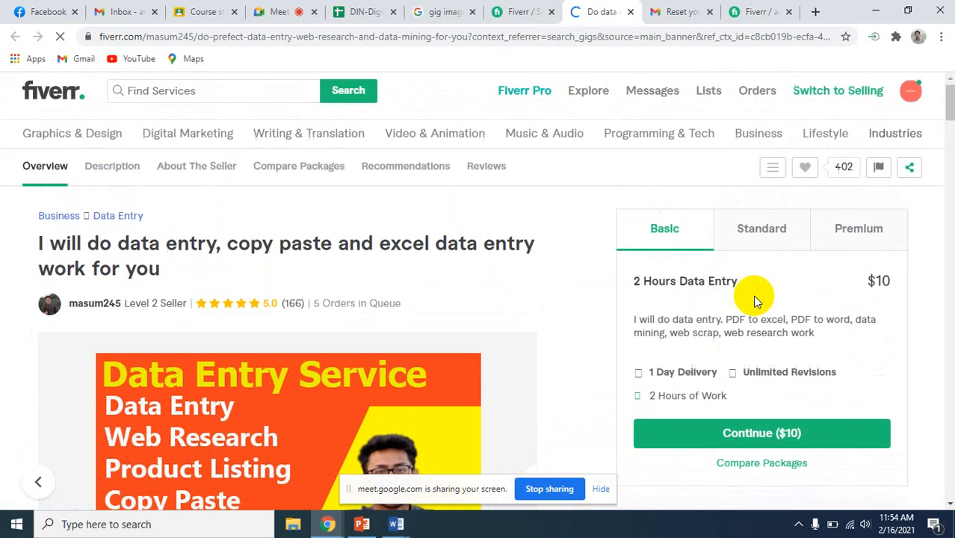
scroll(755, 297, down, 1)
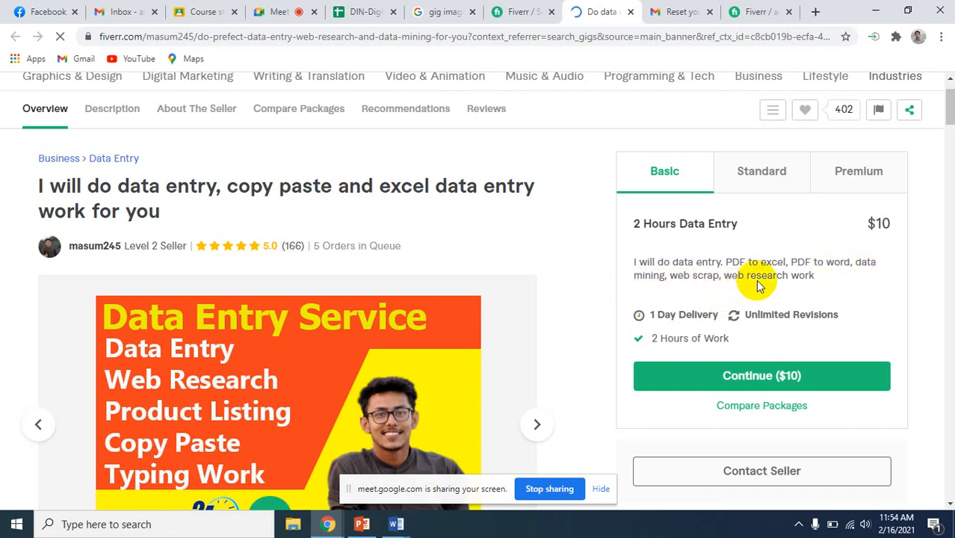
click(756, 185)
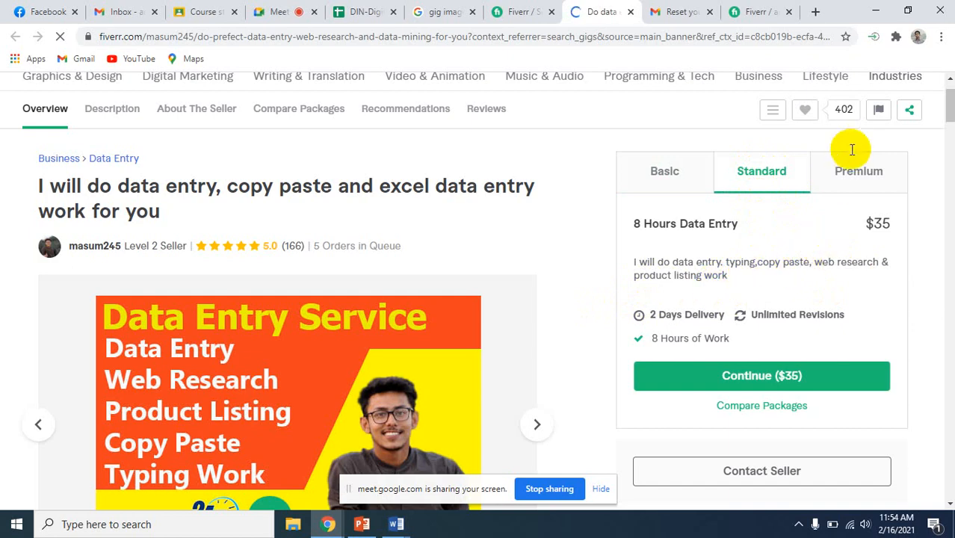
click(839, 186)
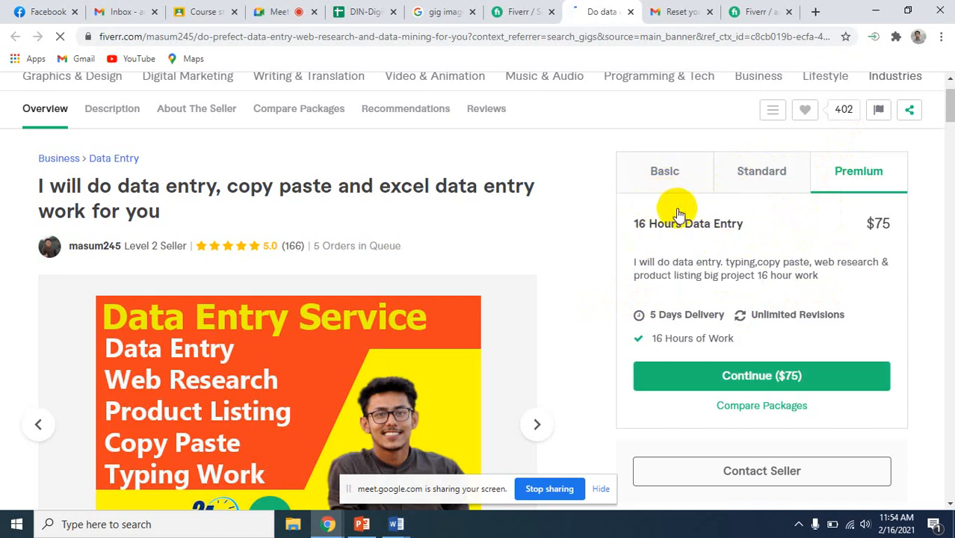
click(658, 164)
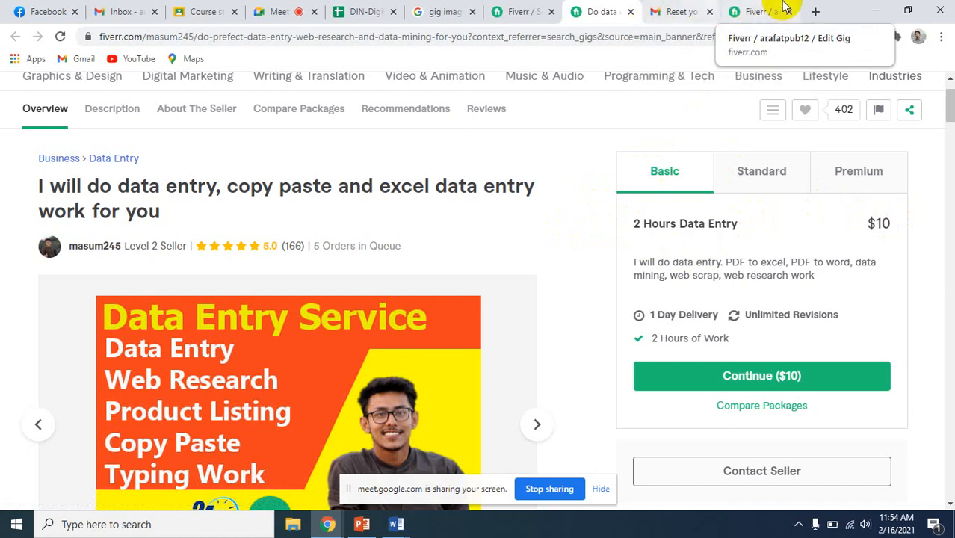
Return to the gig's pricing page and open the Premium package's description for editing
click(736, 15)
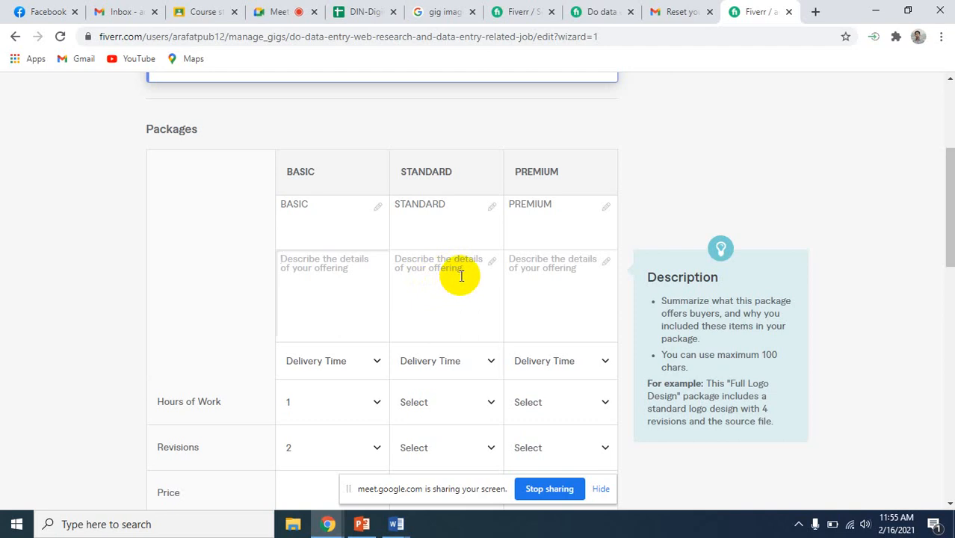
click(562, 275)
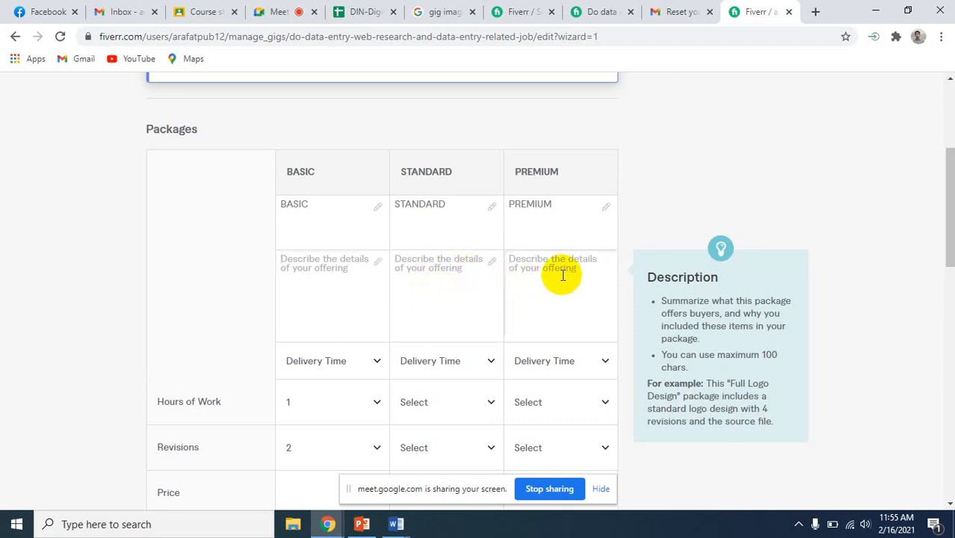
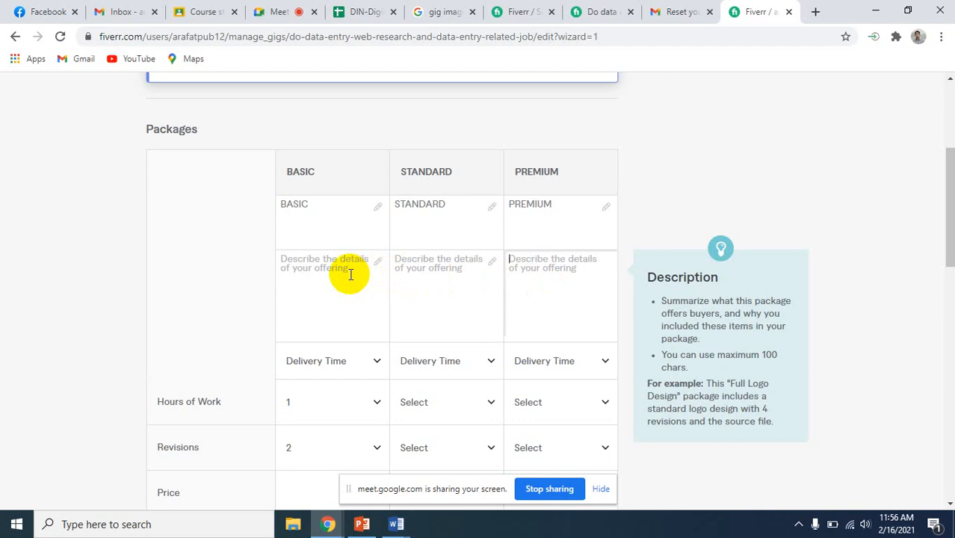
Enter "Data entry, PDF to Excel Convert, Web Research" as the Basic package's description
click(347, 269)
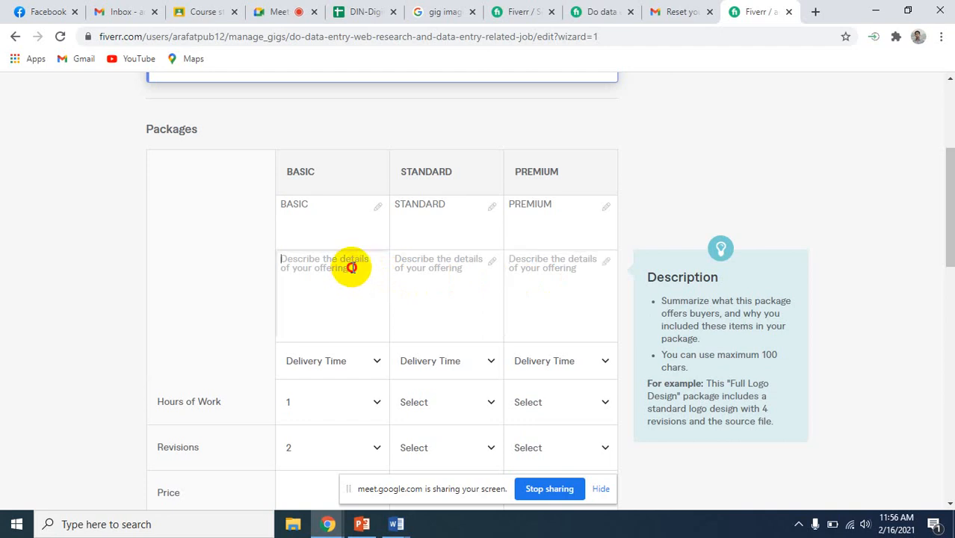
text(D)
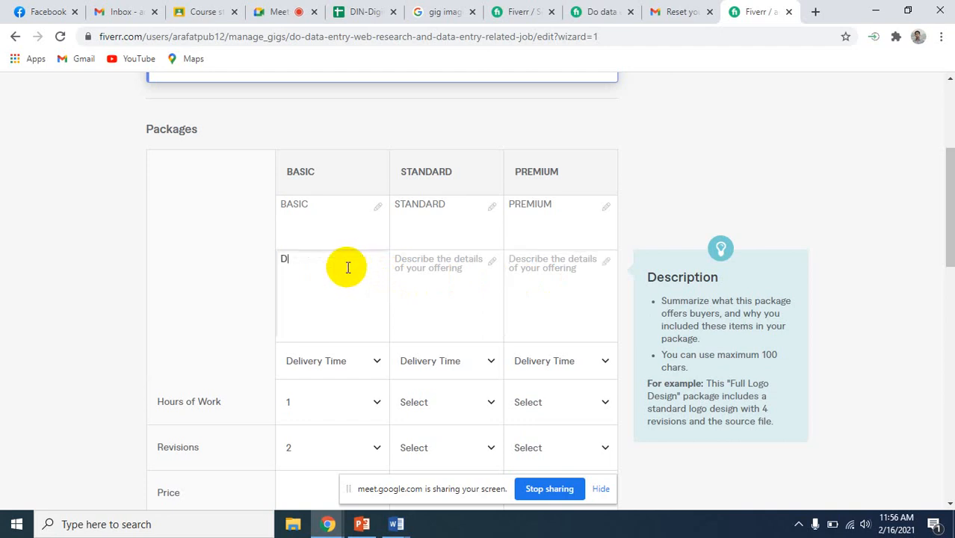
text(ata ent)
text(ry)
text(, We)
key(BackSpace)
key(BackSpace)
key(BackSpace)
text(PDF to )
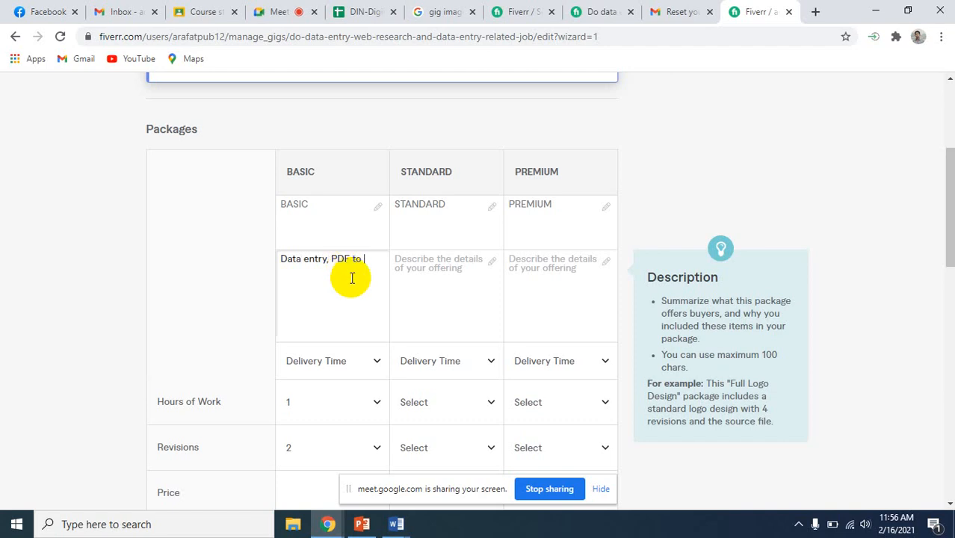
text(Excel Convert, Web Re)
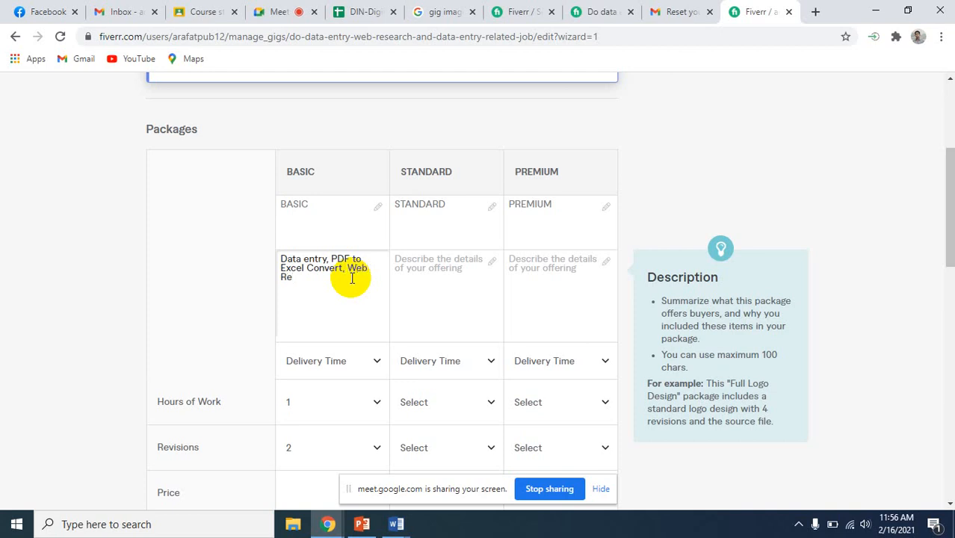
text(search)
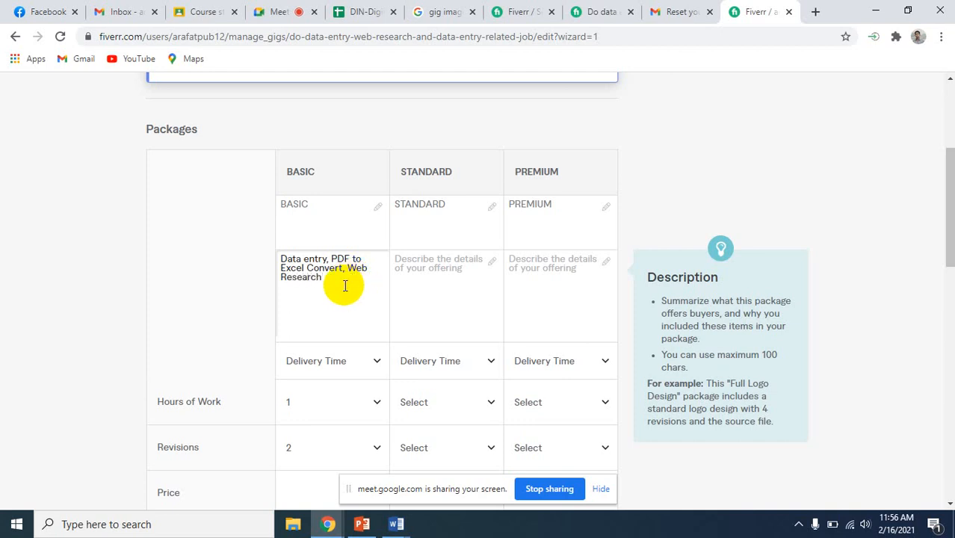
Copy the Basic package's description into the Standard and Premium package descriptions
key(ctrl+a)
key(ctrl+c)
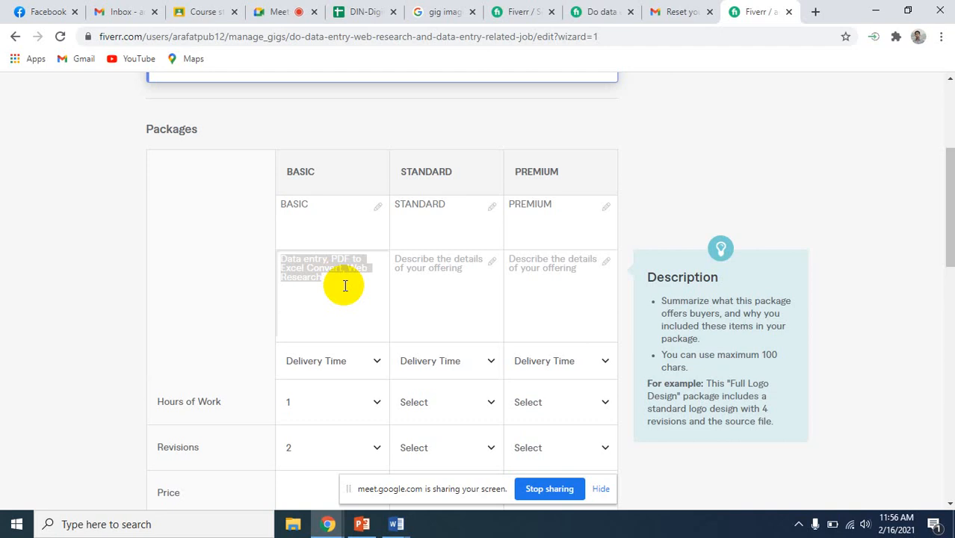
click(427, 275)
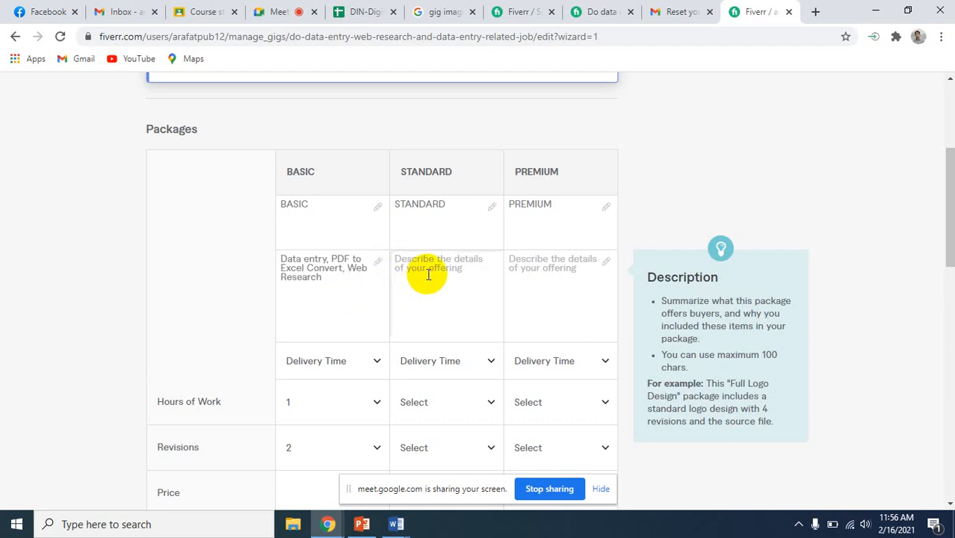
key(ctrl+v)
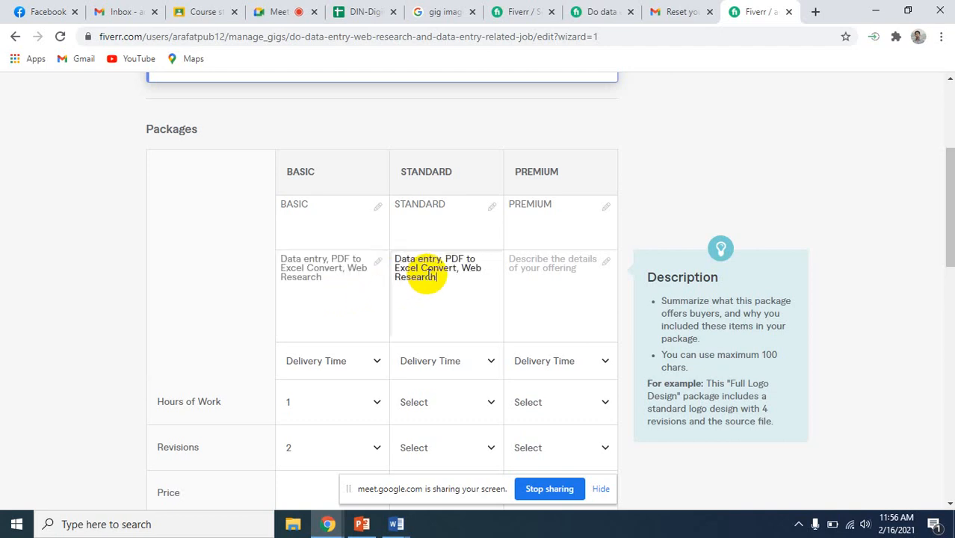
click(574, 272)
key(ctrl+v)
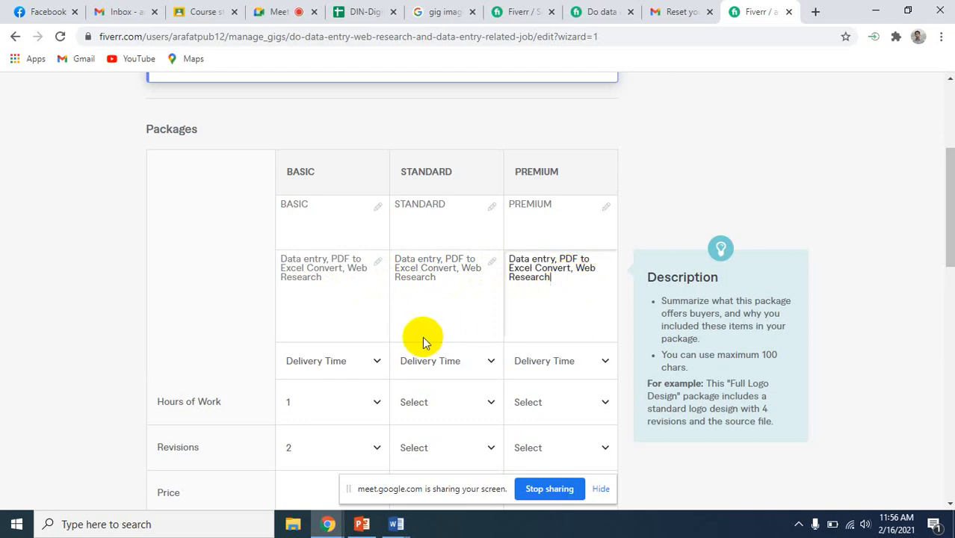
Set the delivery times to 1 day for Basic, 2 days for Standard and 5 days for Premium
scroll(422, 340, down, 2)
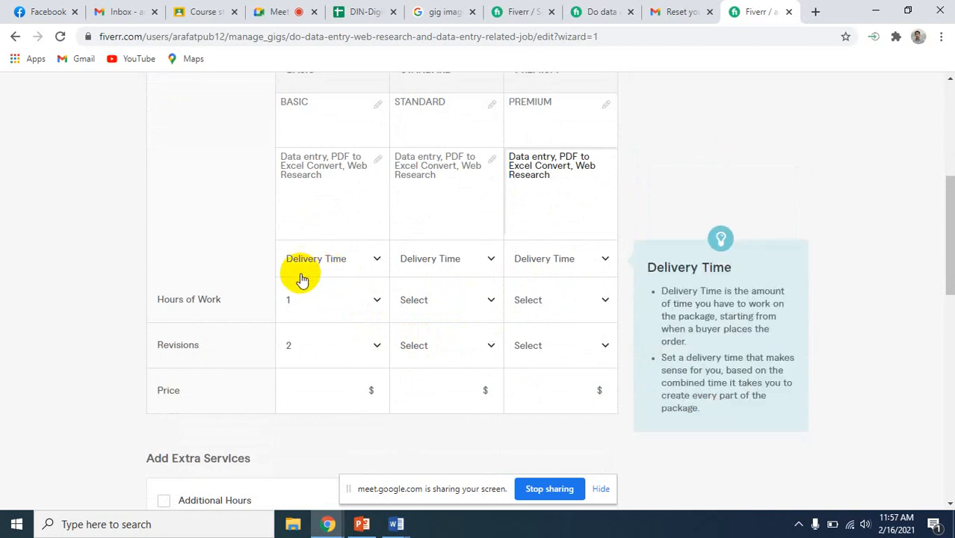
click(378, 258)
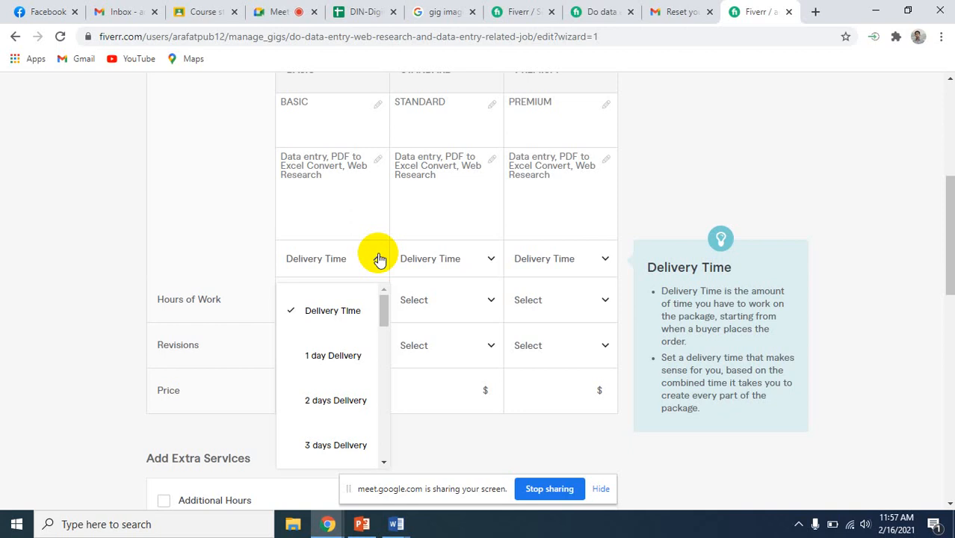
click(326, 357)
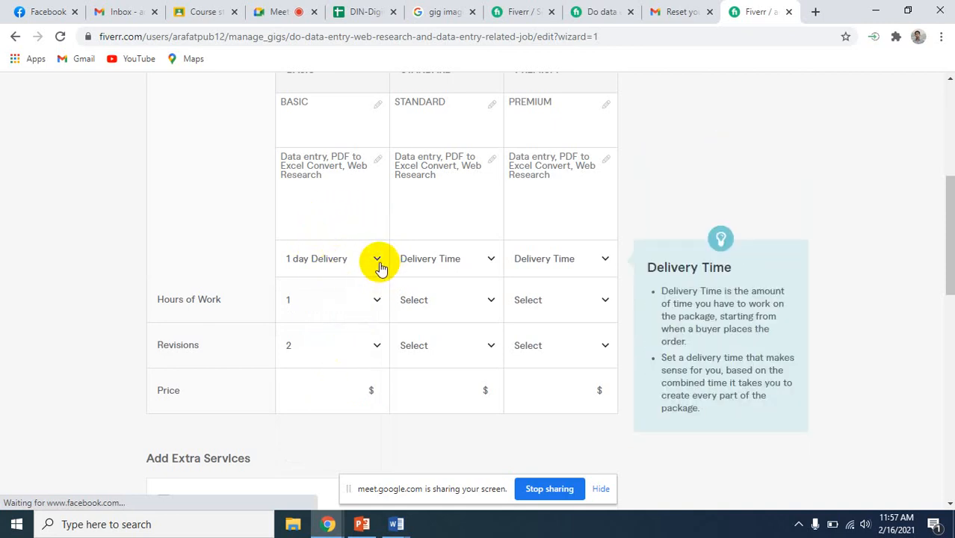
click(492, 260)
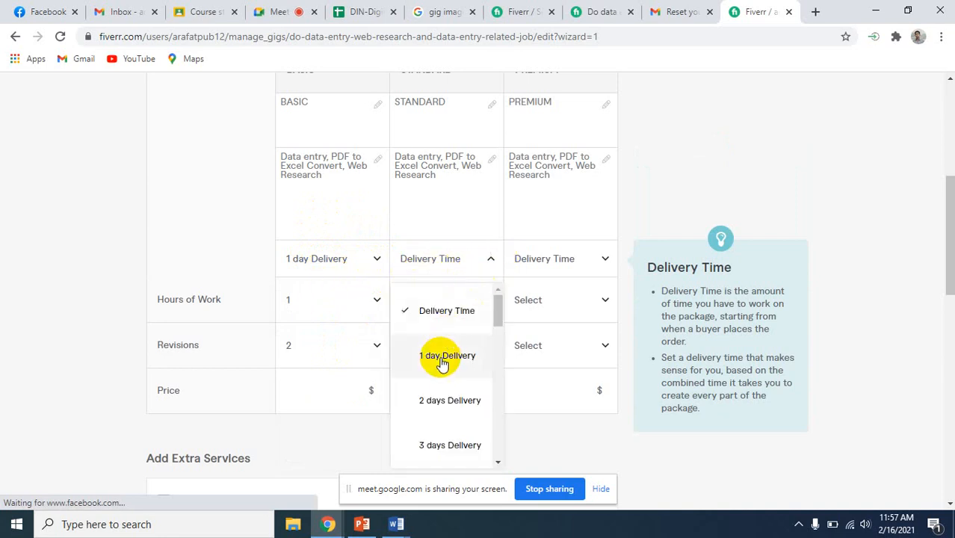
click(442, 408)
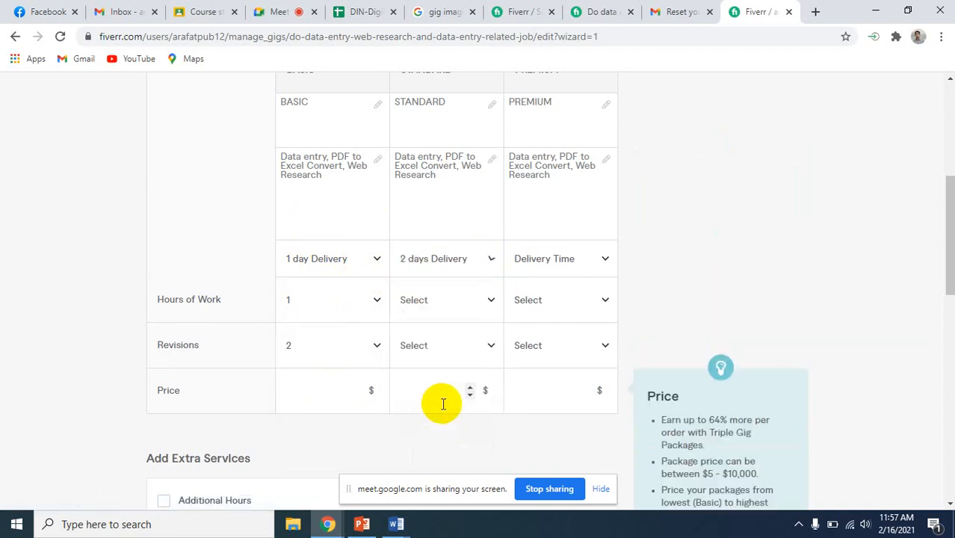
click(605, 260)
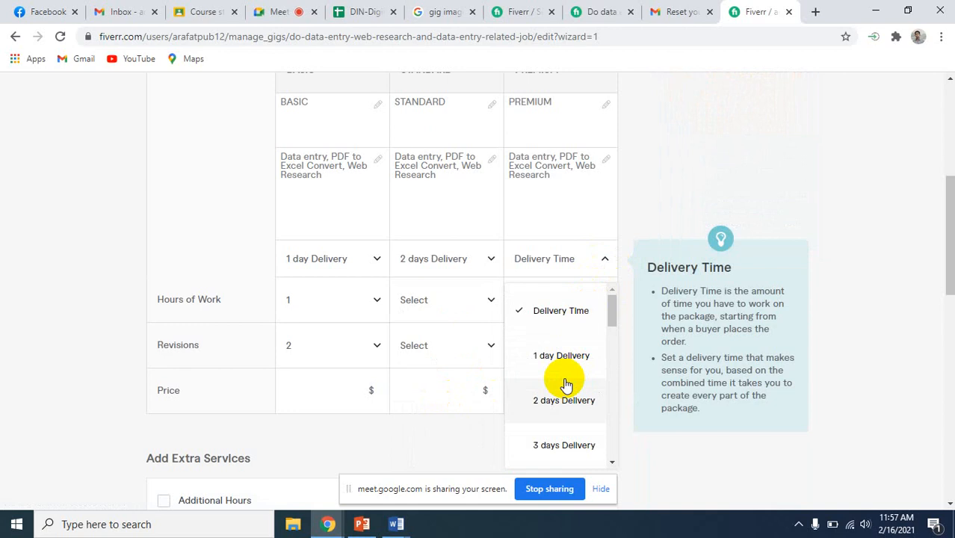
scroll(565, 383, down, 3)
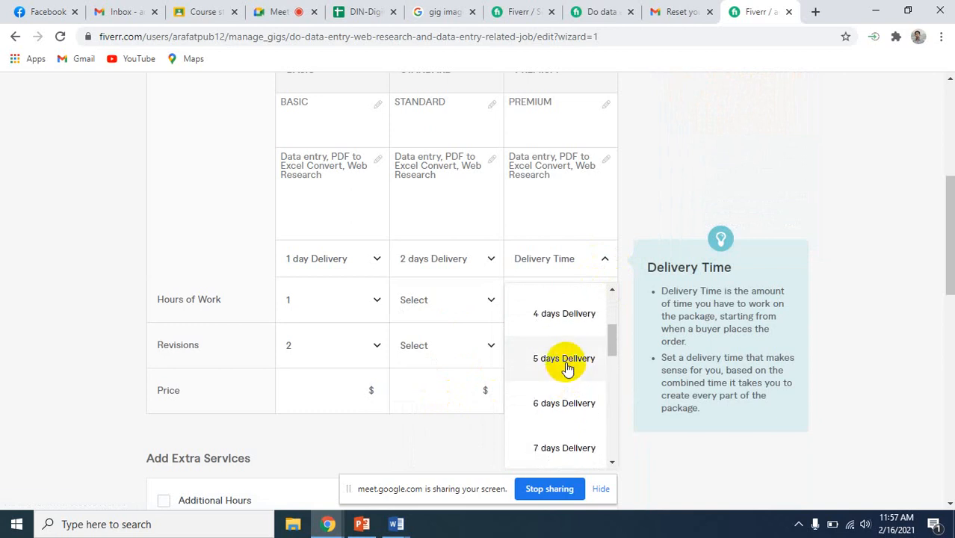
click(566, 364)
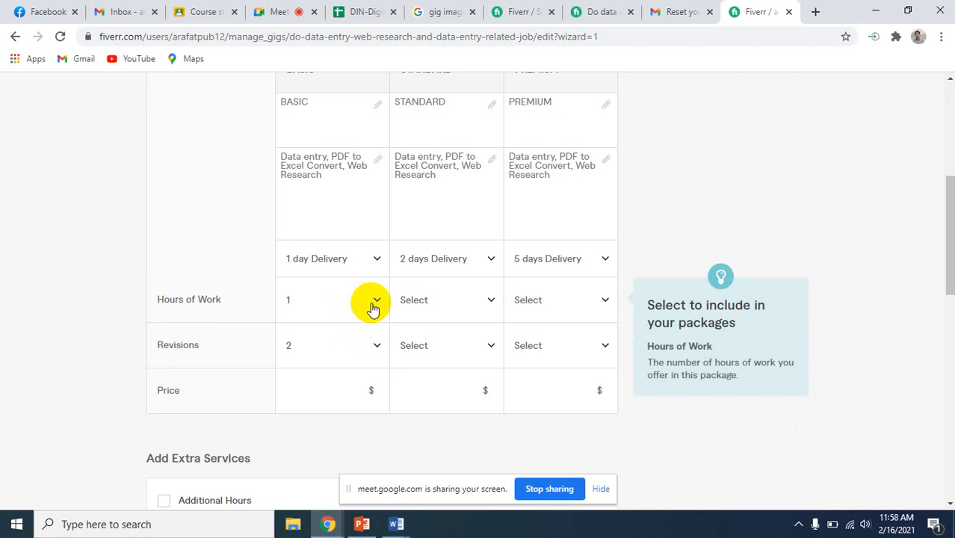
Set the hours of work to 3 for the Standard package and 8 for the Premium package
click(493, 300)
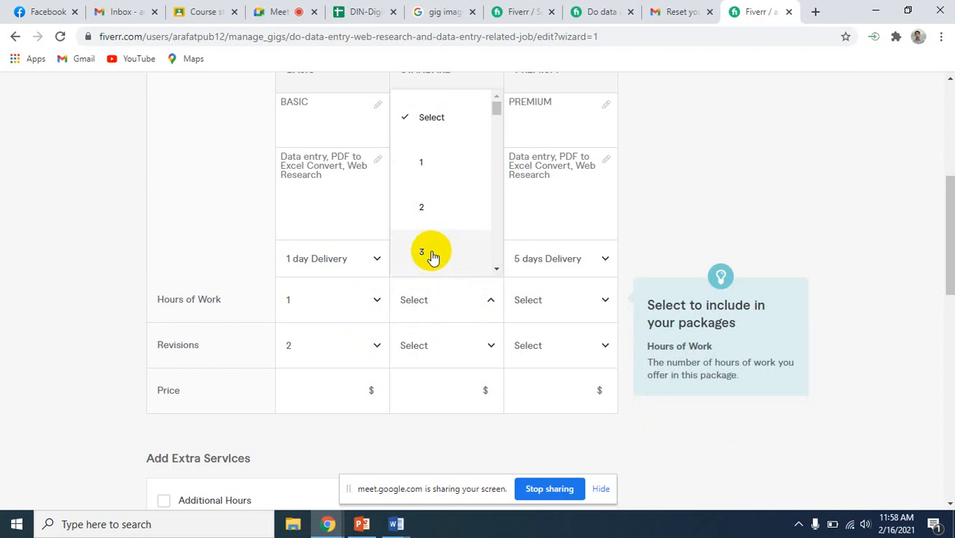
click(432, 256)
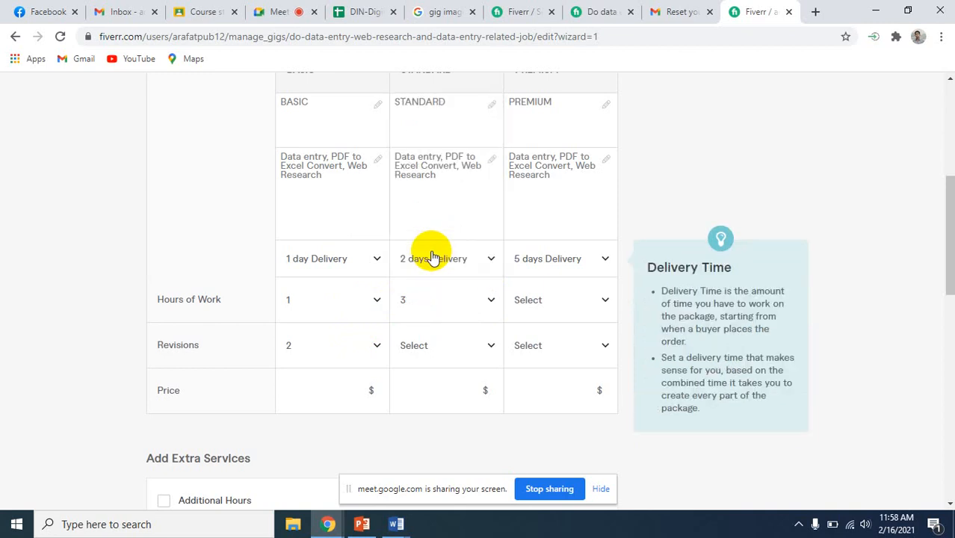
click(607, 301)
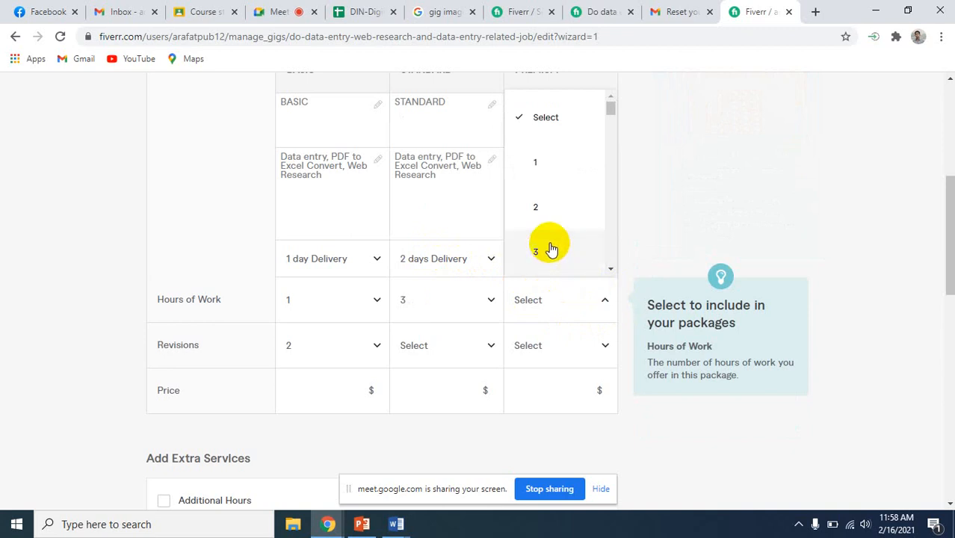
scroll(549, 249, down, 1)
scroll(549, 249, down, 3)
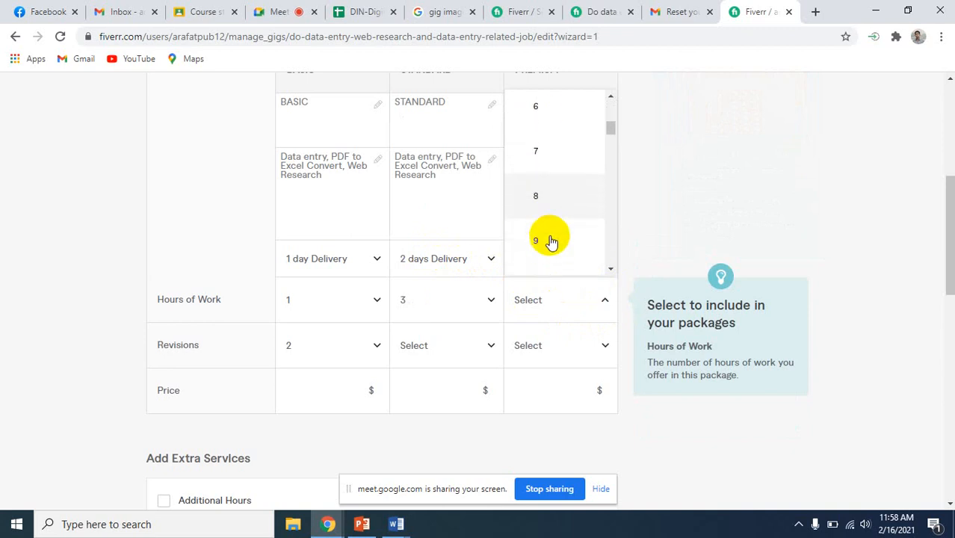
click(550, 201)
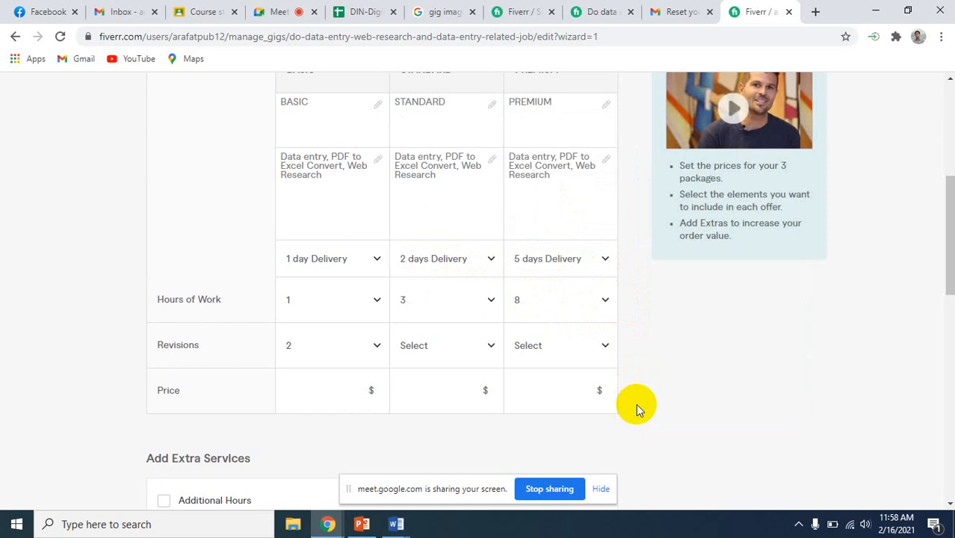
Set the package prices to $5 for Basic, $15 for Standard and $40 for Premium, hiding the screen-sharing notice
scroll(635, 403, down, 3)
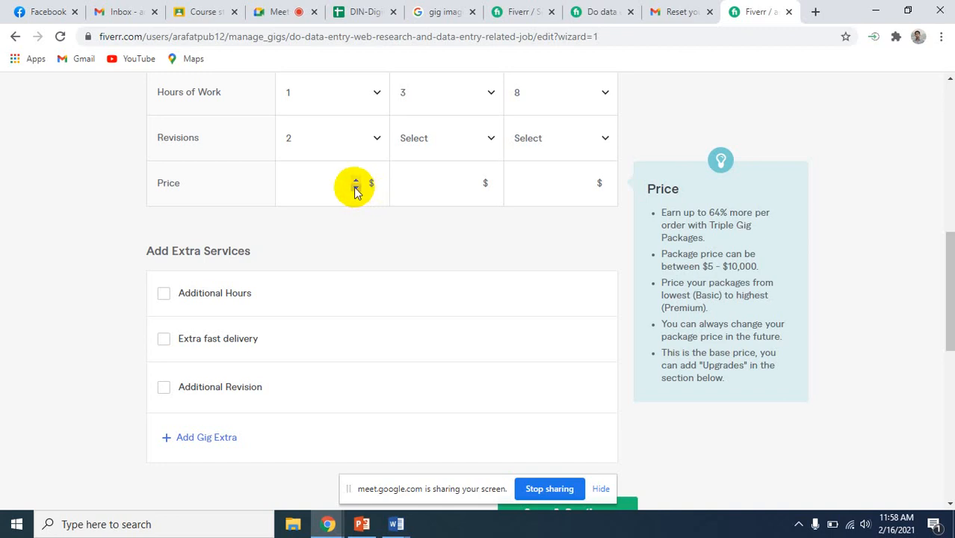
click(355, 189)
click(451, 218)
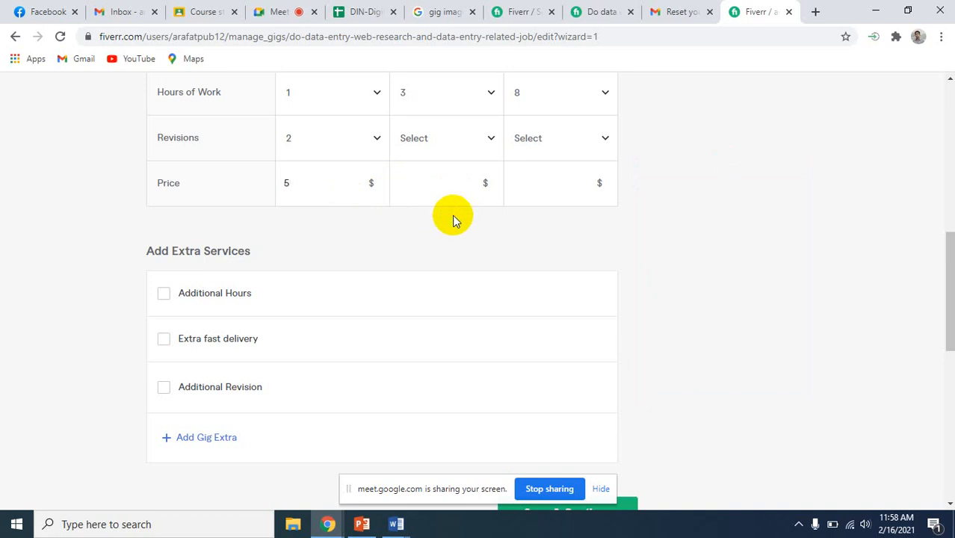
click(601, 489)
scroll(667, 353, up, 2)
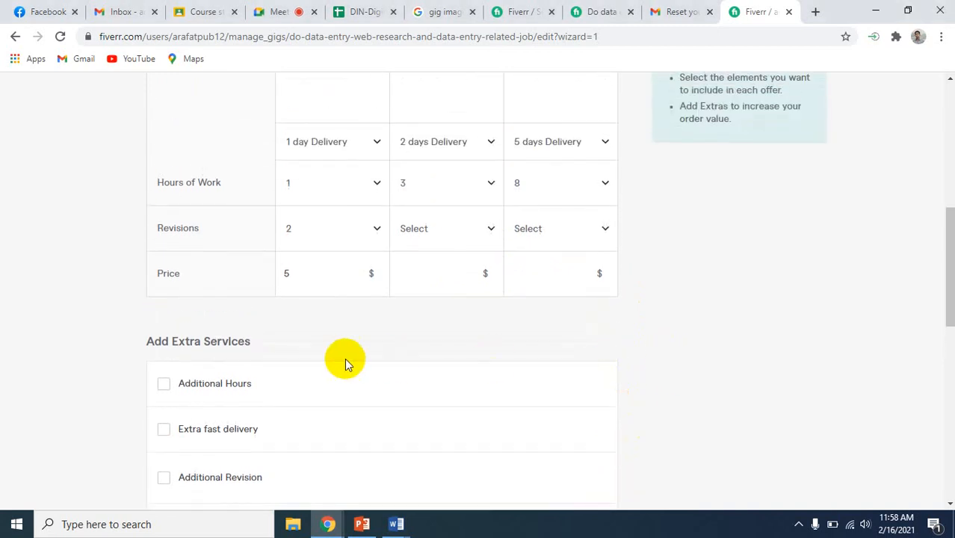
click(414, 275)
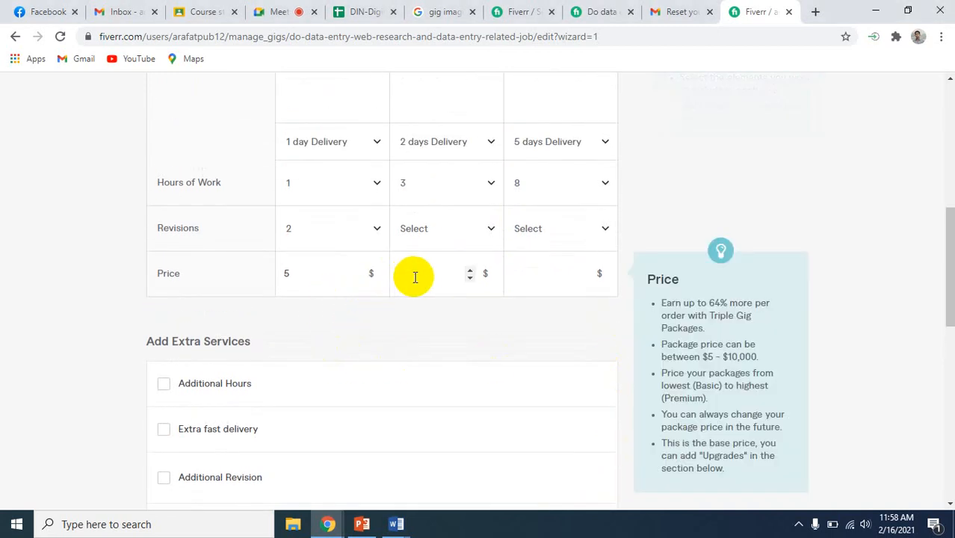
click(469, 278)
click(469, 277)
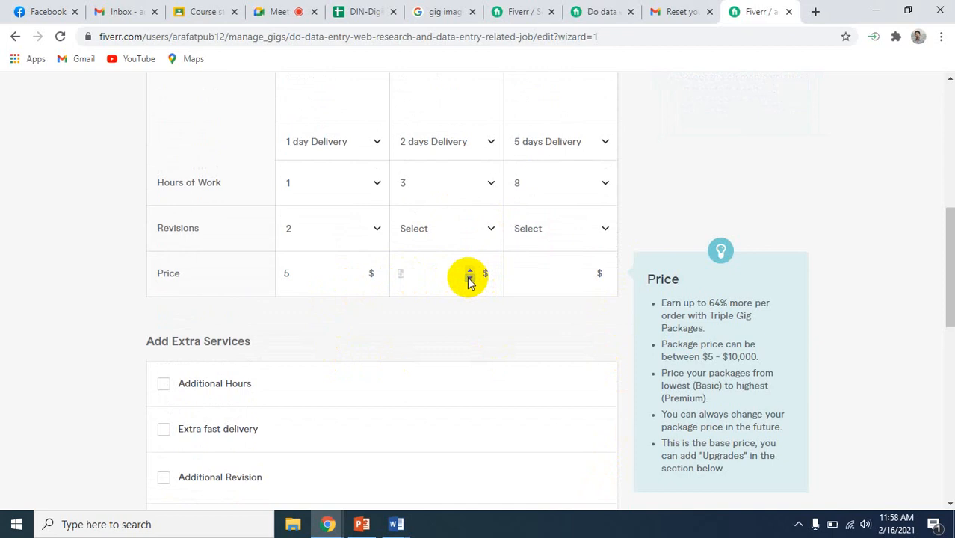
text(1)
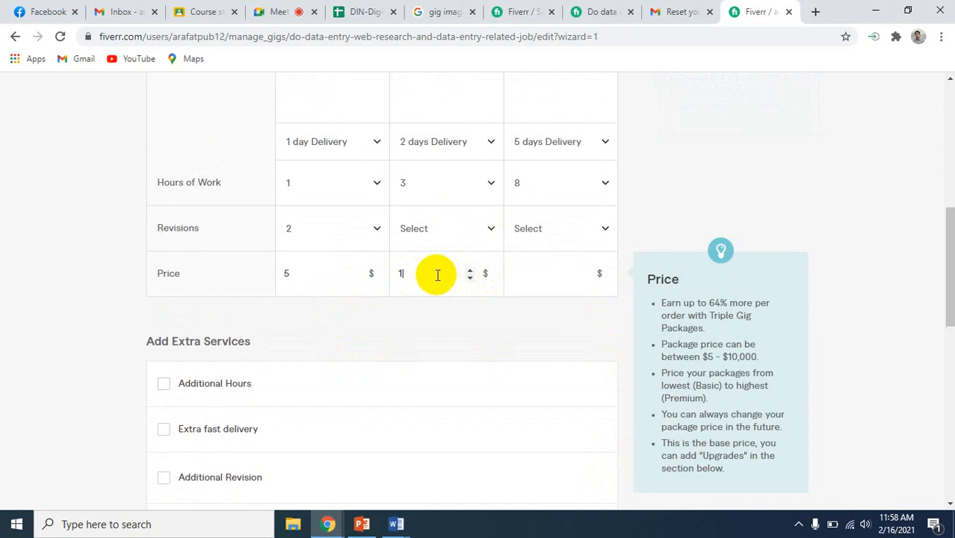
text(5)
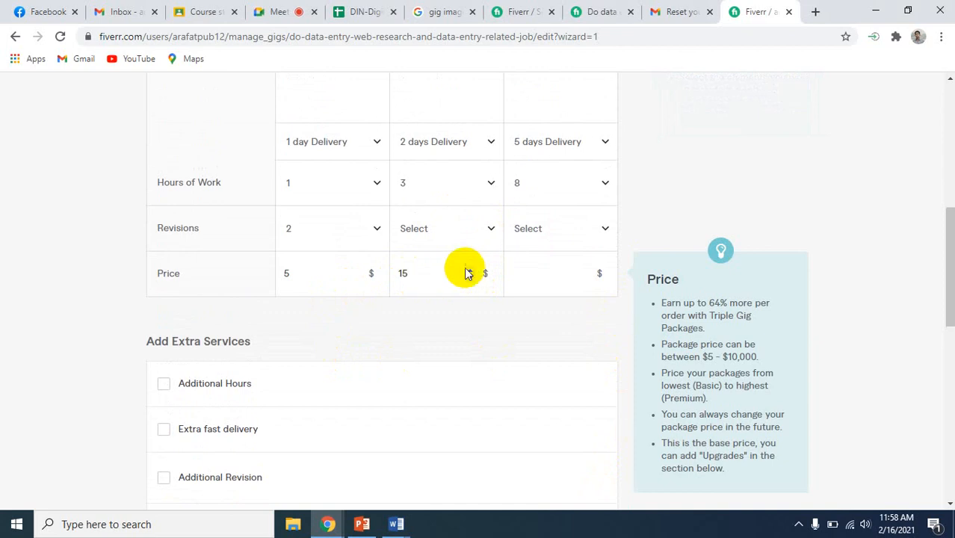
click(543, 278)
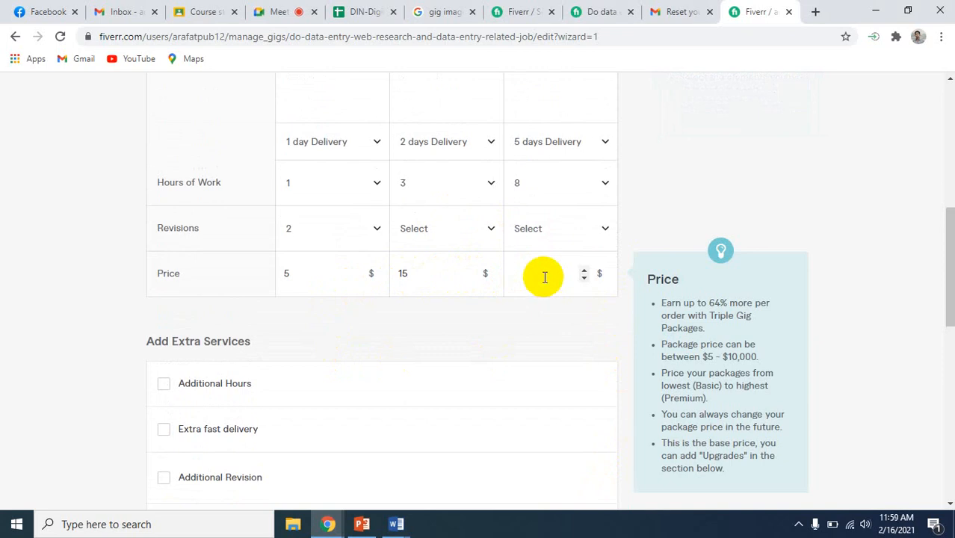
text(40)
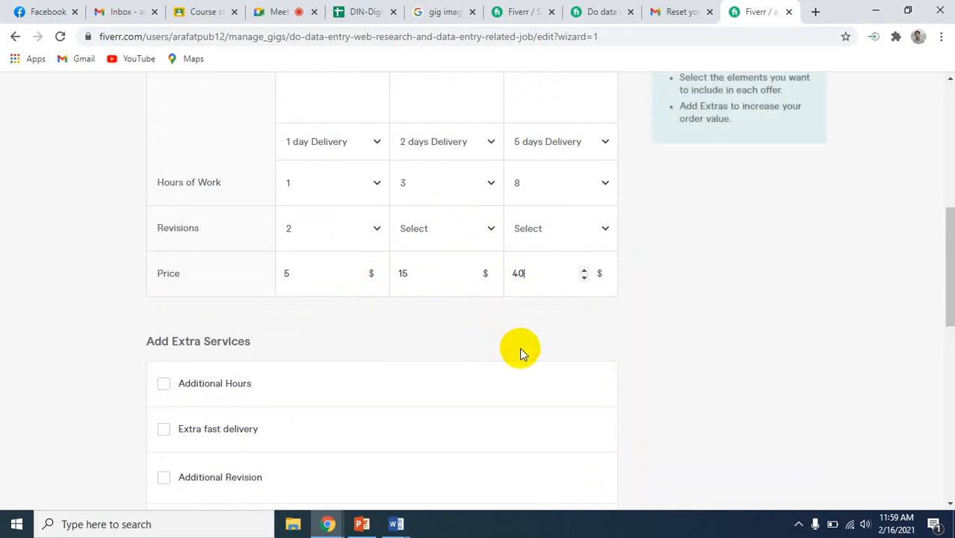
click(521, 350)
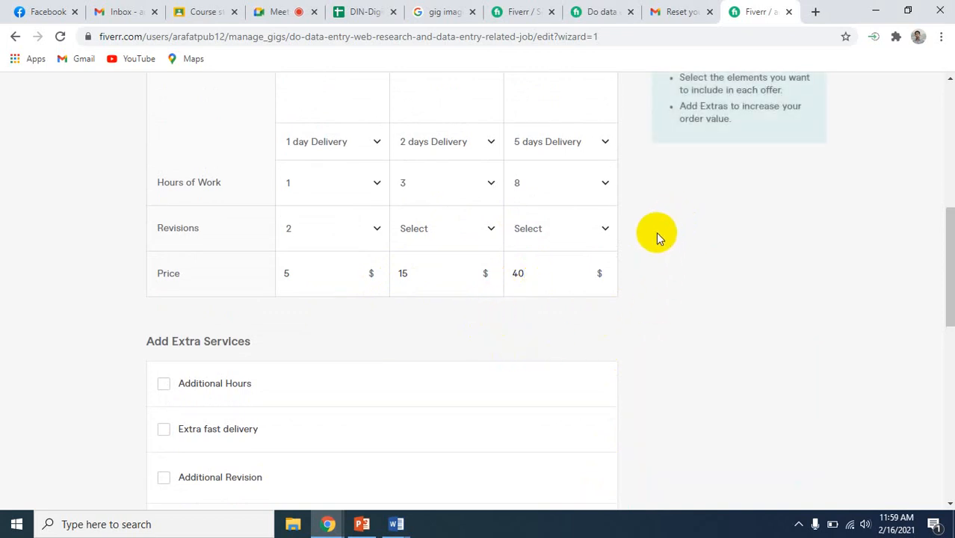
Set the number of revisions to 2 for both the Standard and Premium packages
scroll(655, 232, up, 1)
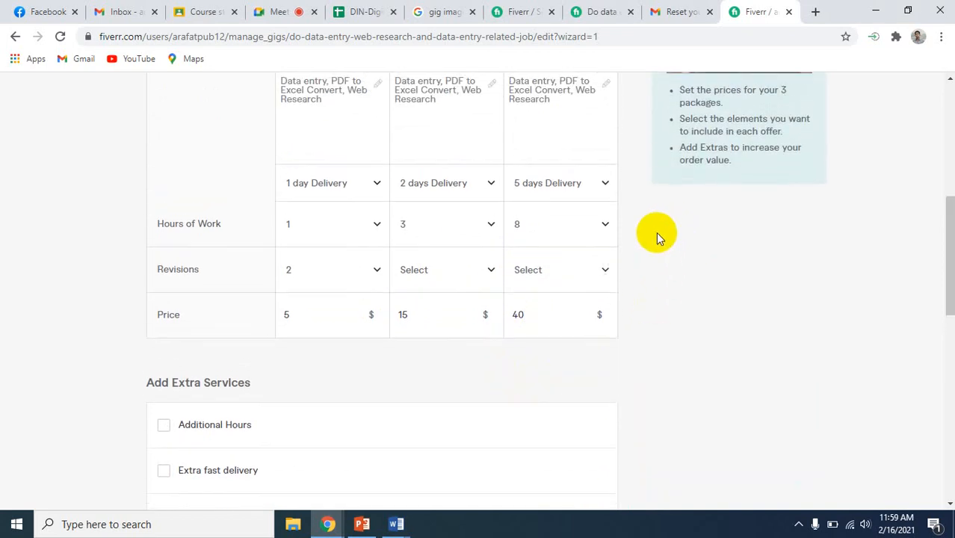
click(490, 269)
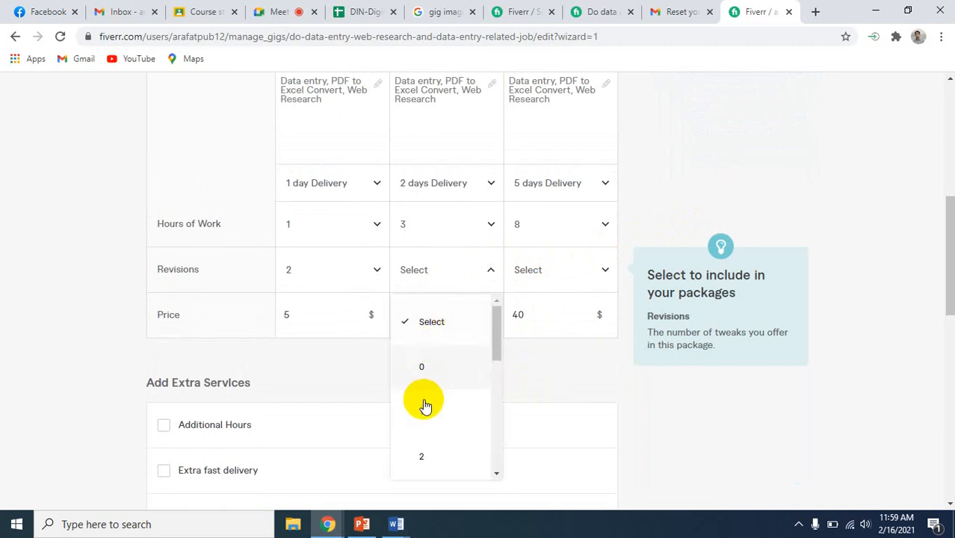
click(423, 457)
click(605, 273)
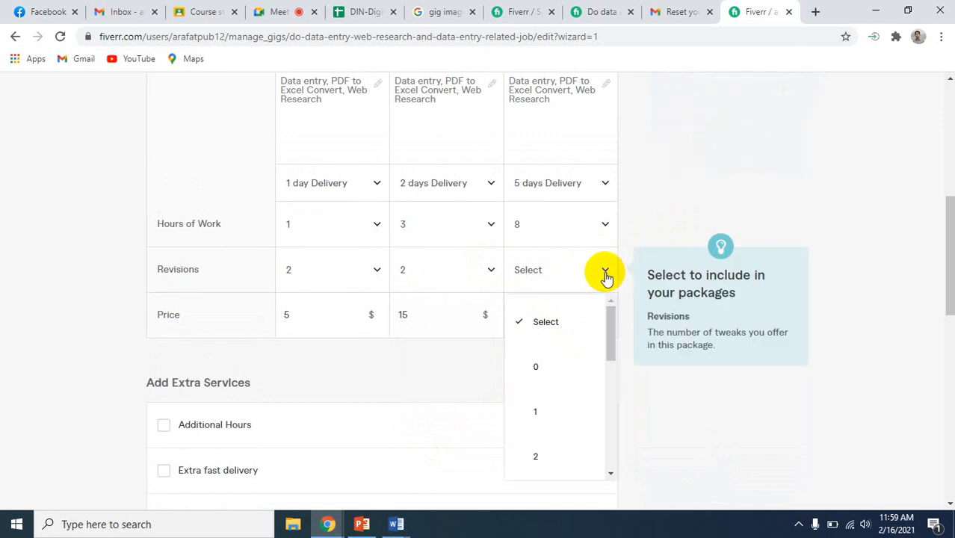
click(541, 459)
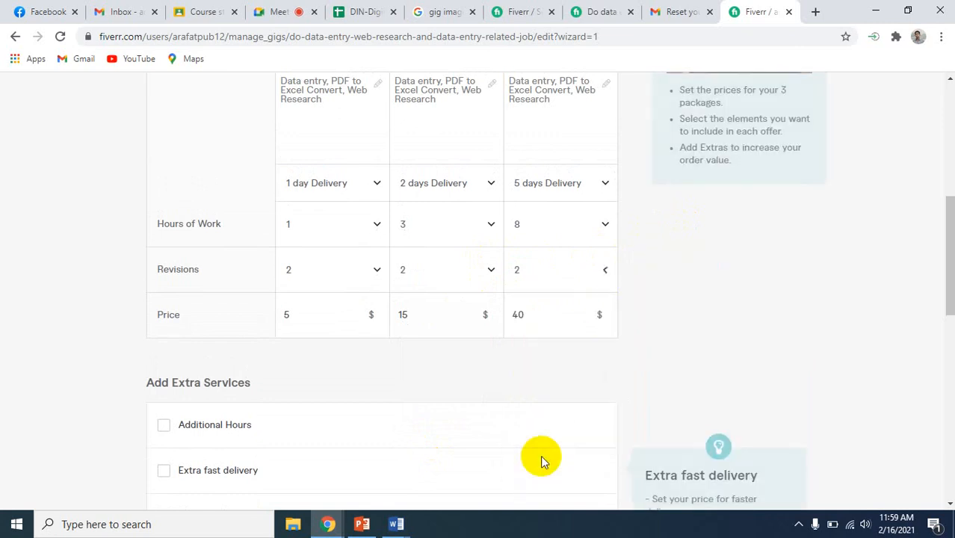
scroll(639, 359, down, 2)
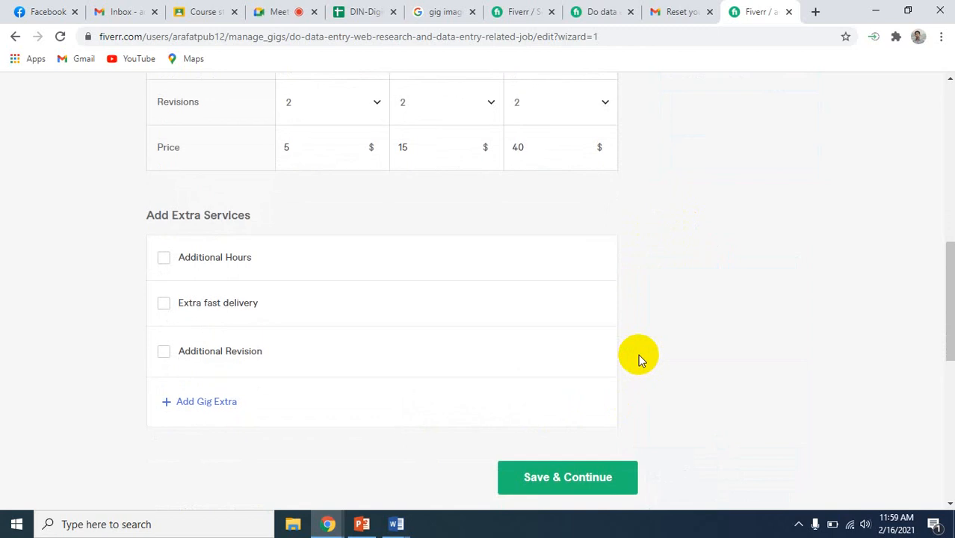
scroll(639, 359, up, 2)
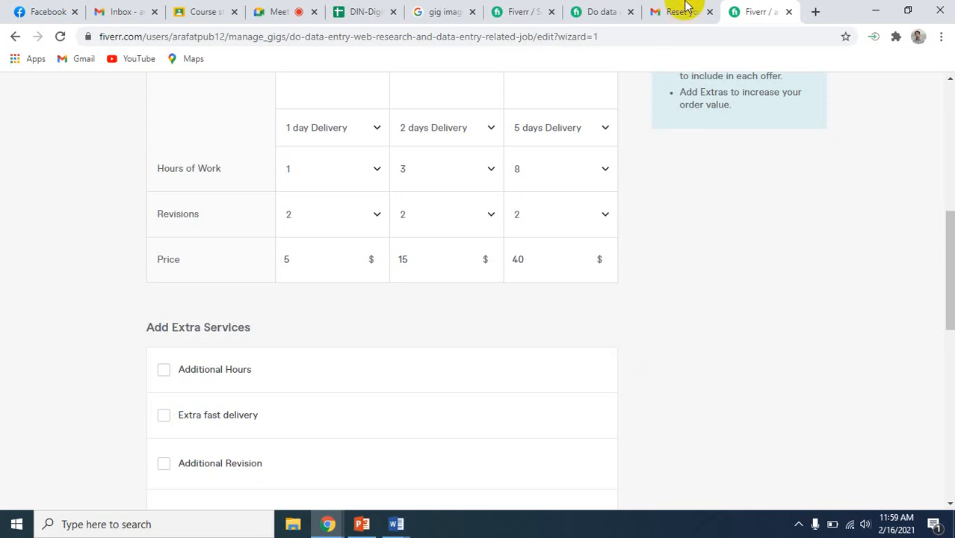
Examine the Standard and Premium package offers on the already open competitor data entry gig
click(611, 17)
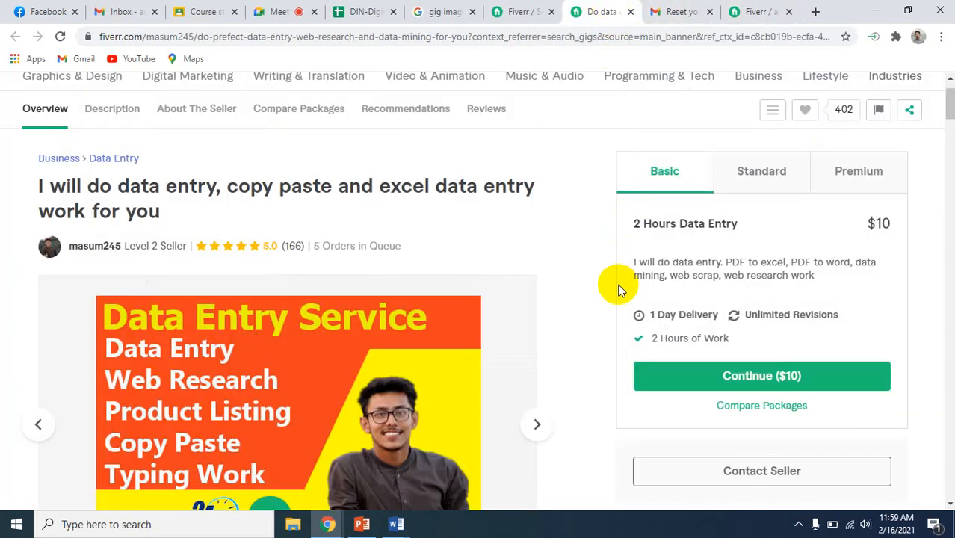
click(754, 164)
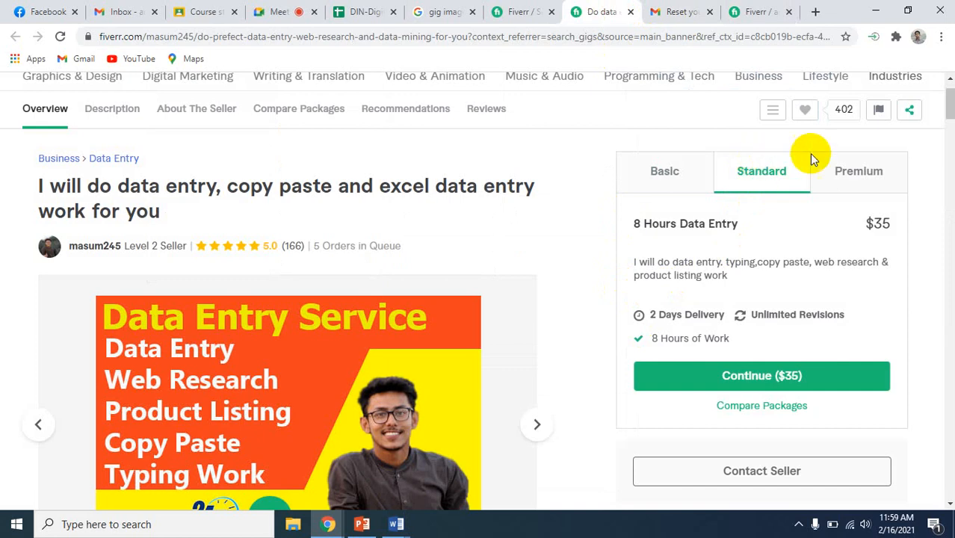
click(871, 169)
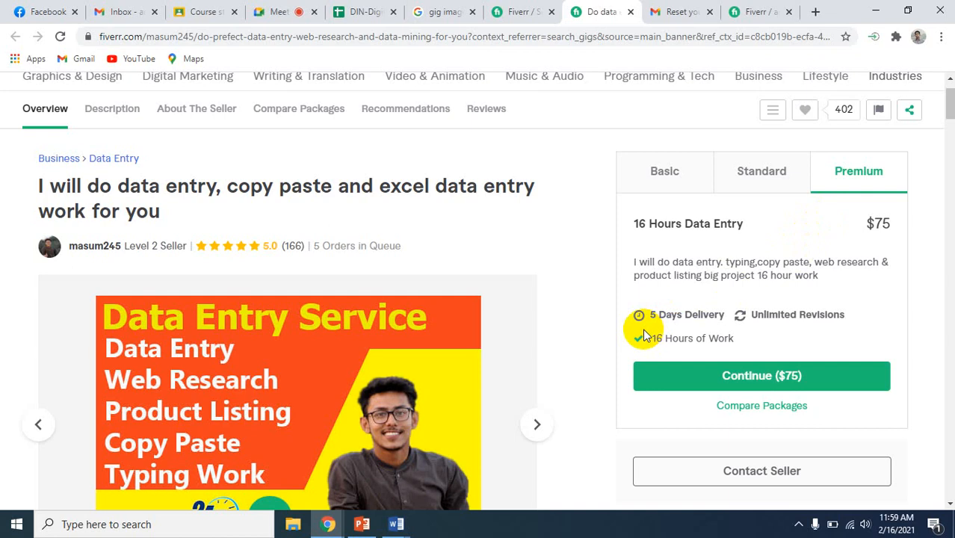
Open the search result "I will do data entry, copy paste, web research, data mining and excel data entry" separately and examine its Standard and Premium packages
click(519, 12)
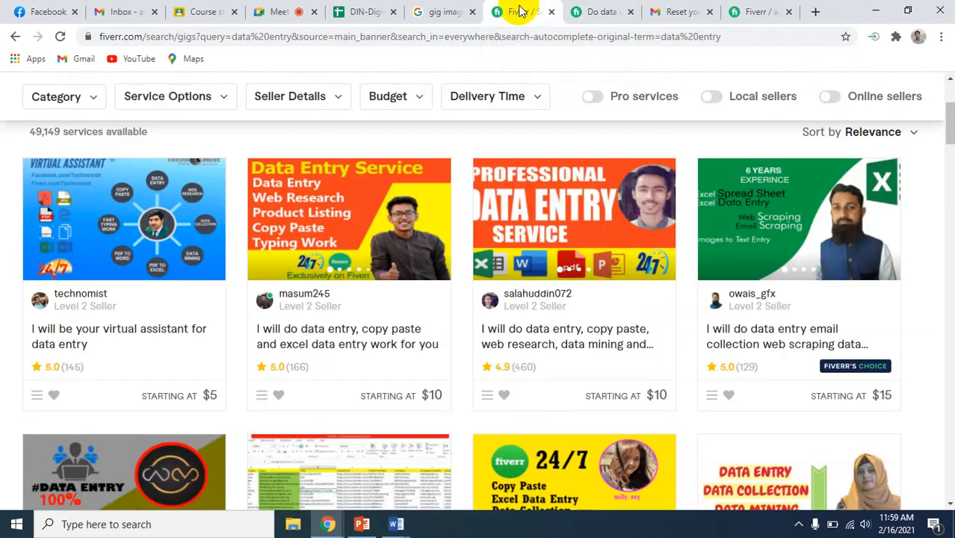
right_click(527, 341)
click(549, 346)
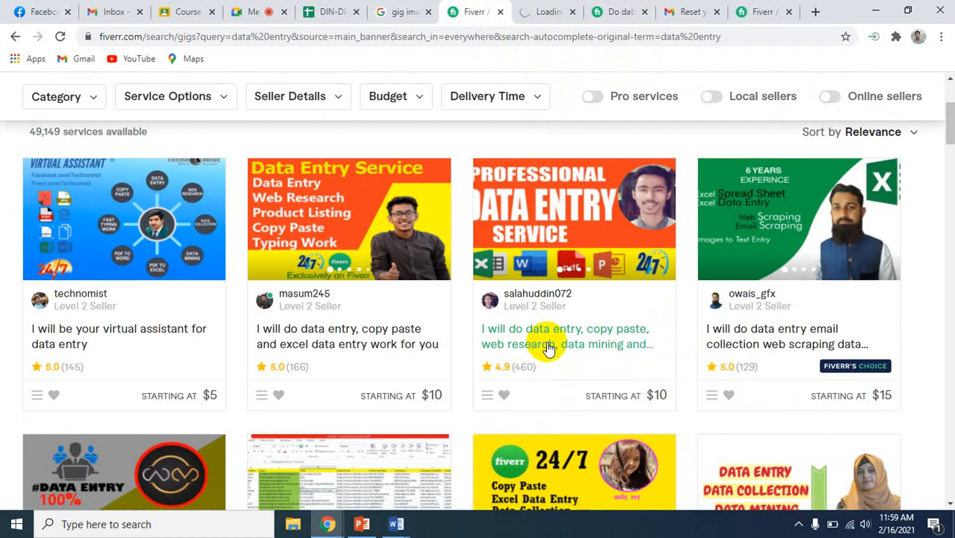
click(560, 11)
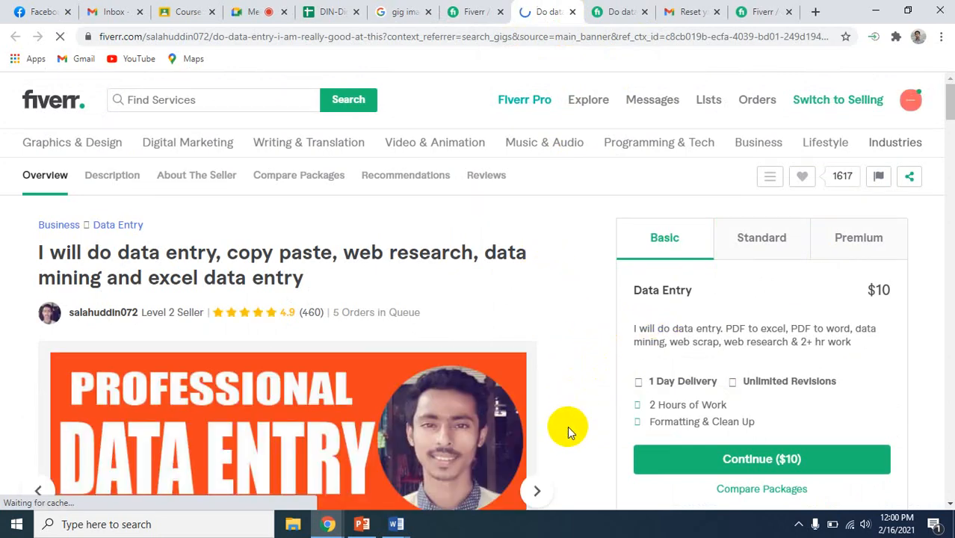
scroll(567, 424, down, 1)
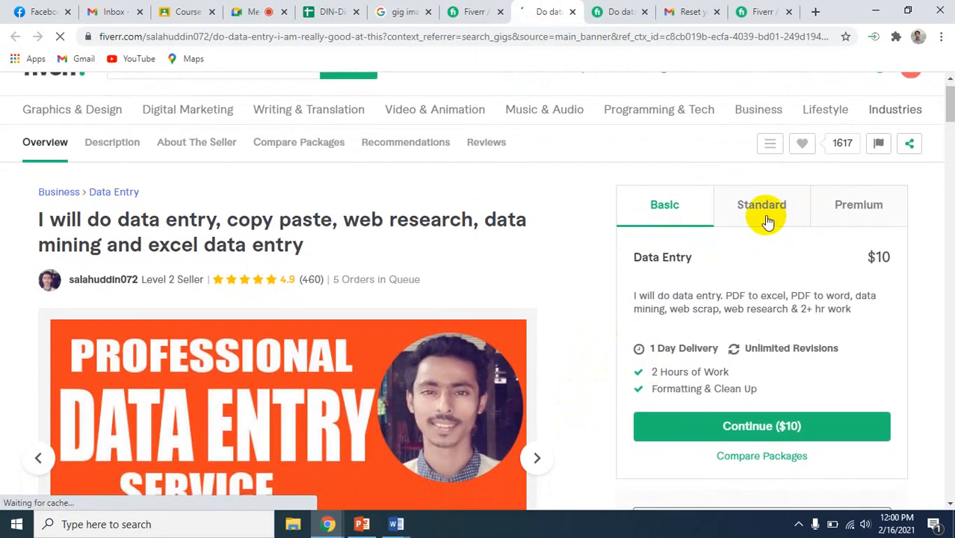
click(766, 221)
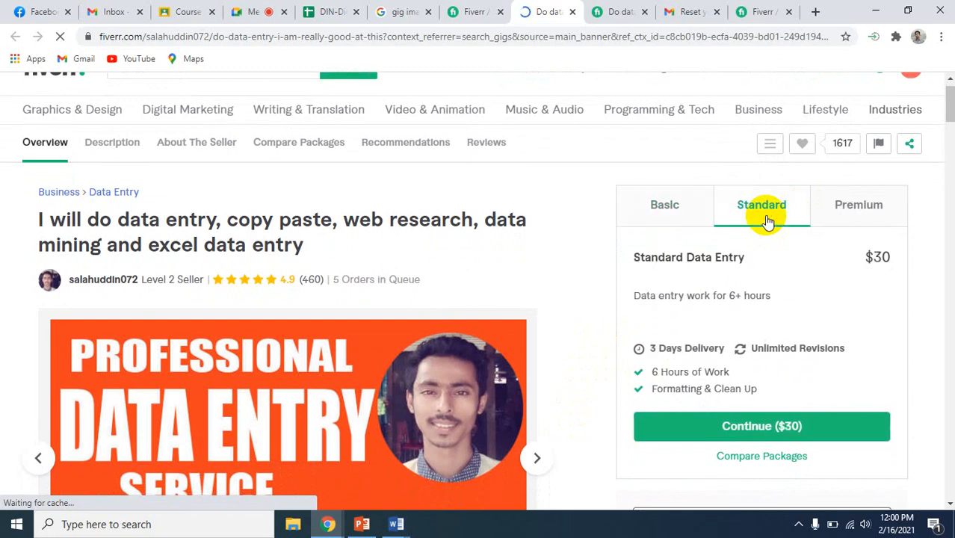
click(845, 215)
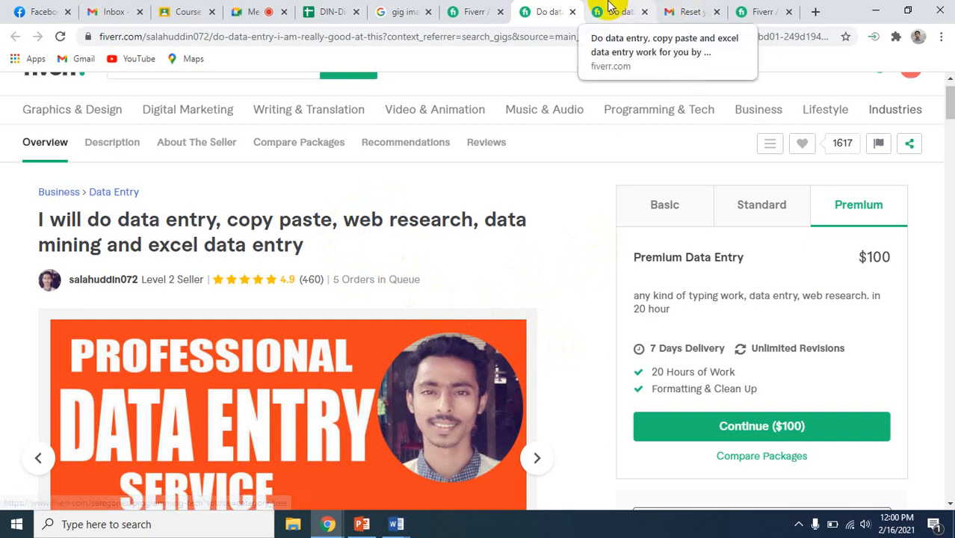
Return to the gig being edited and review the descriptions, delivery times, hours, revisions and prices of its three packages
click(762, 12)
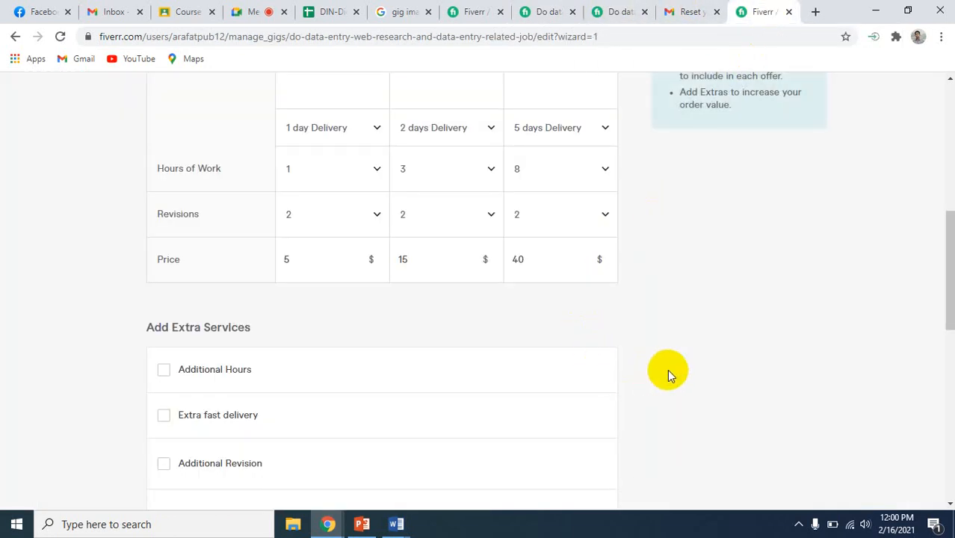
scroll(628, 343, up, 4)
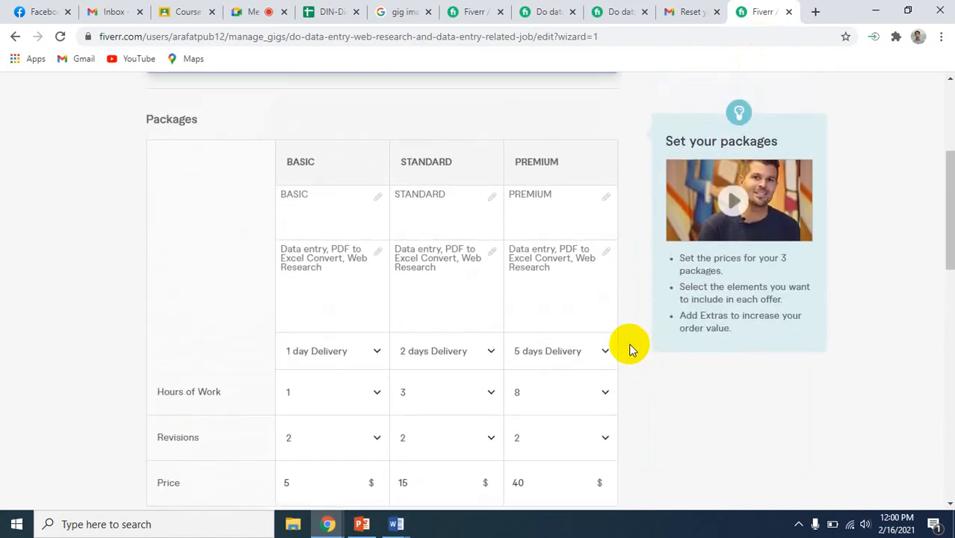
scroll(629, 345, up, 2)
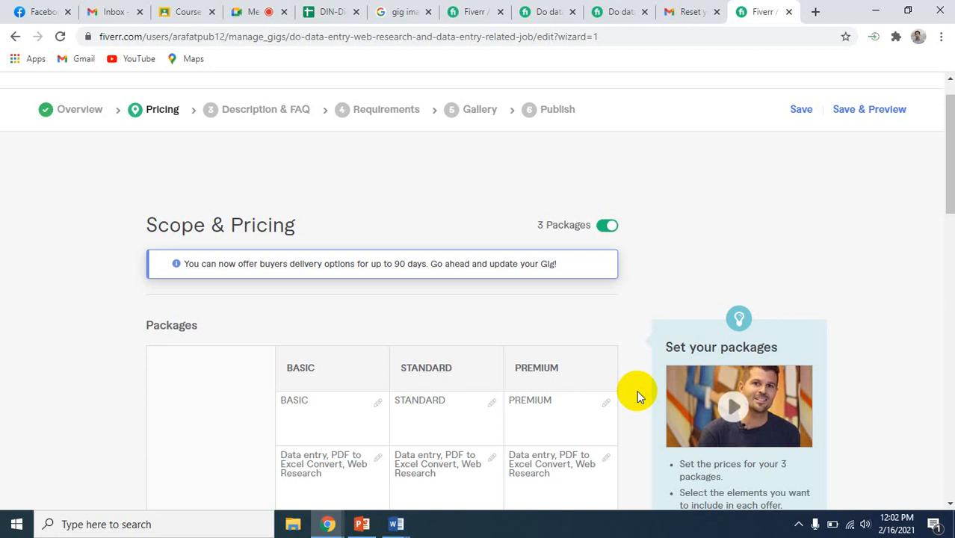
scroll(637, 390, down, 2)
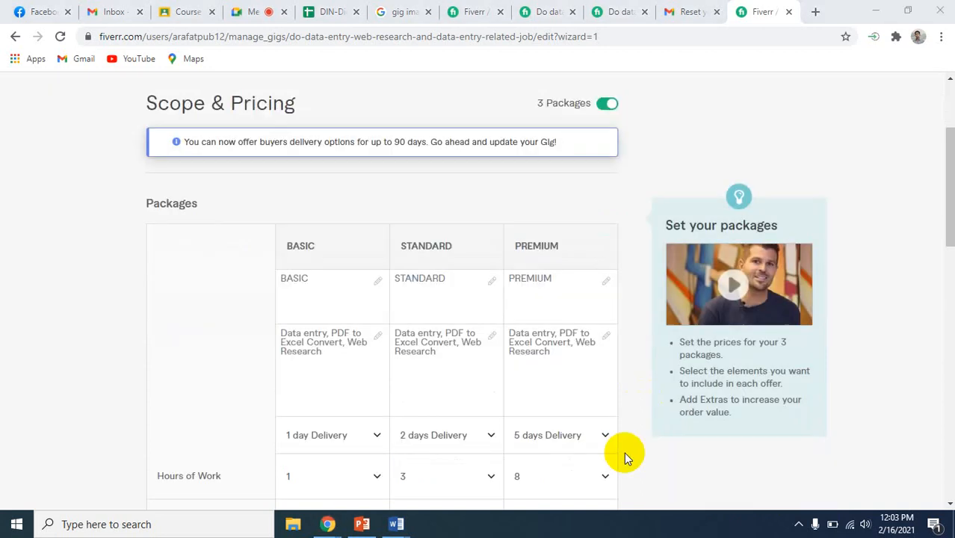
scroll(624, 452, down, 3)
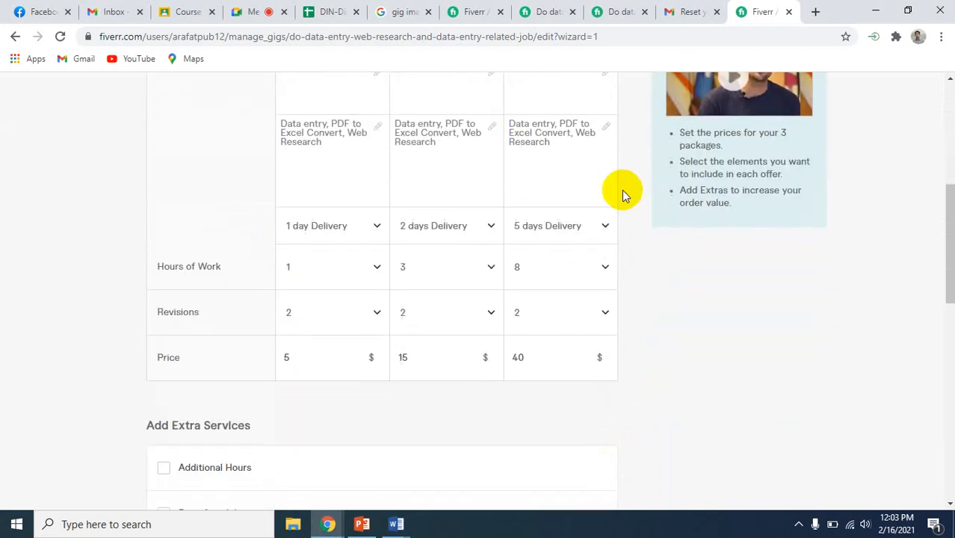
scroll(616, 187, up, 2)
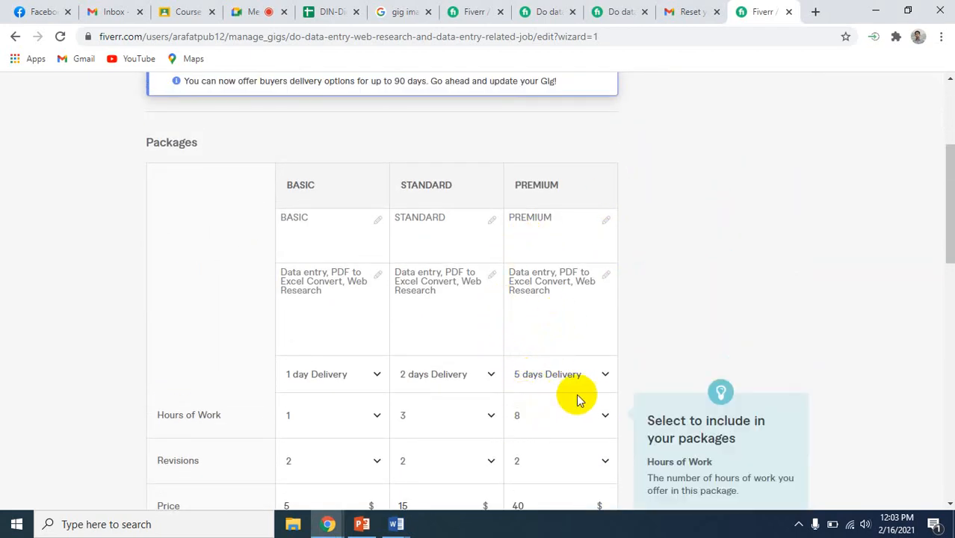
scroll(581, 399, down, 1)
scroll(581, 398, down, 1)
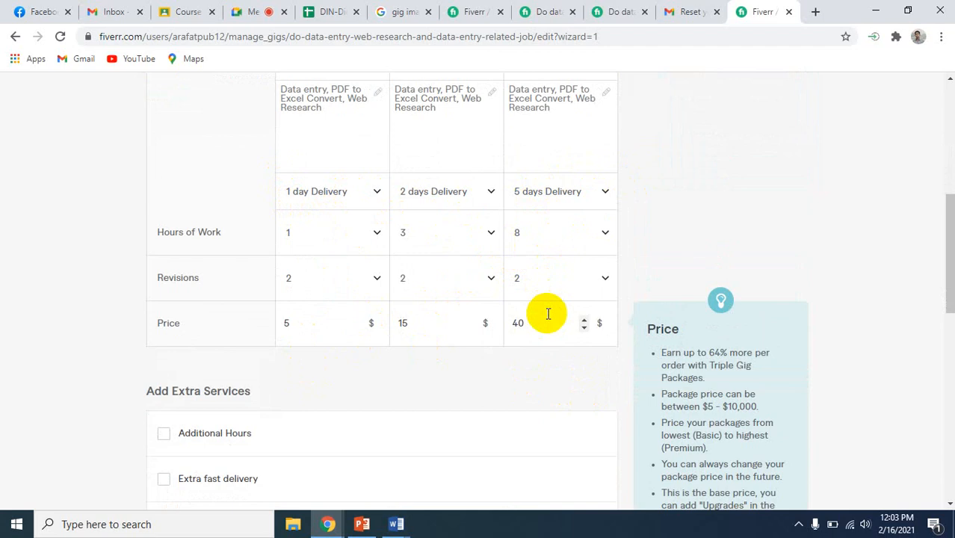
scroll(547, 314, up, 1)
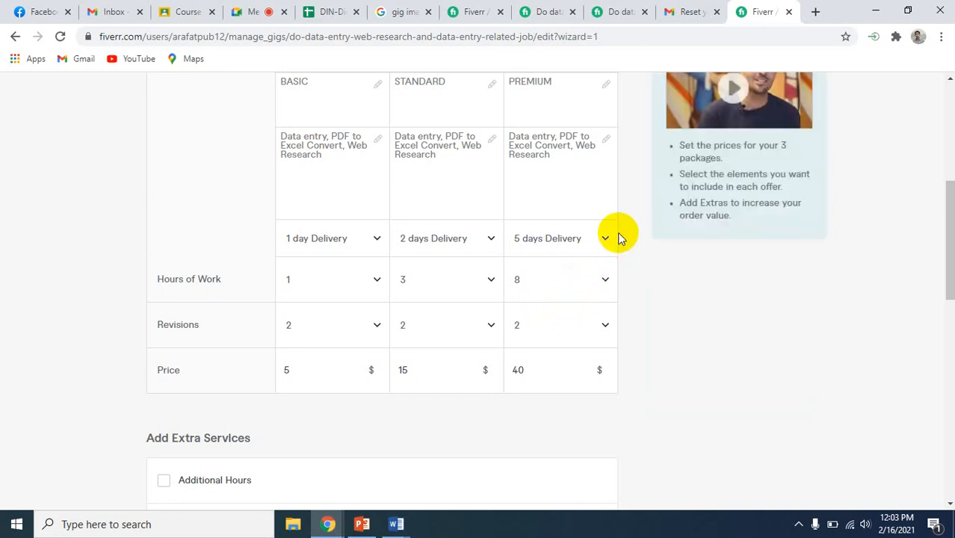
Set the Premium package's hours of work to 15
scroll(579, 224, up, 2)
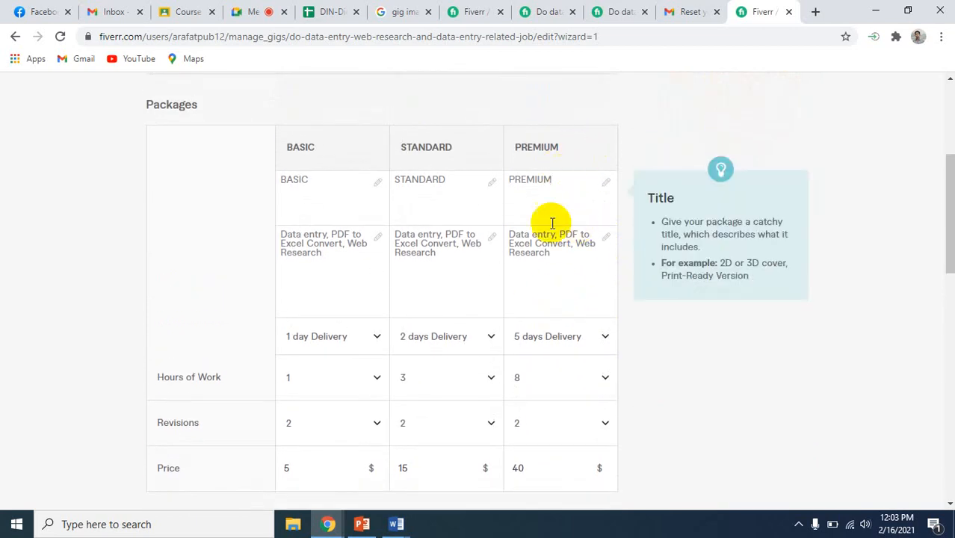
click(604, 380)
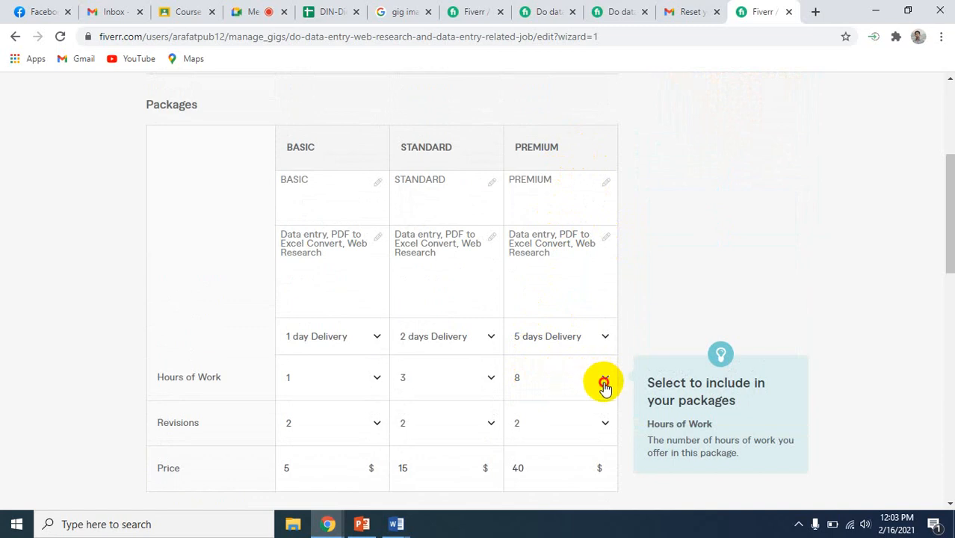
scroll(559, 320, down, 3)
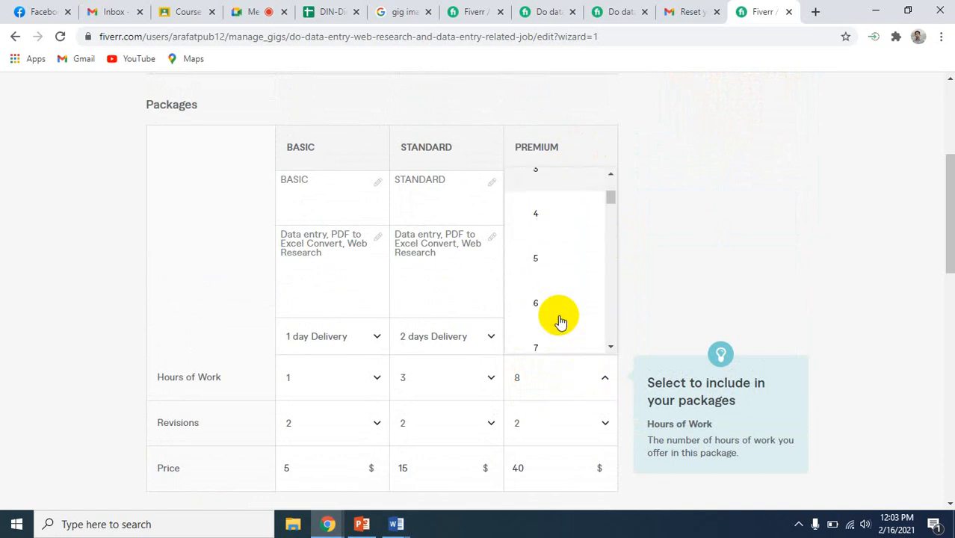
scroll(561, 322, down, 12)
scroll(560, 321, up, 5)
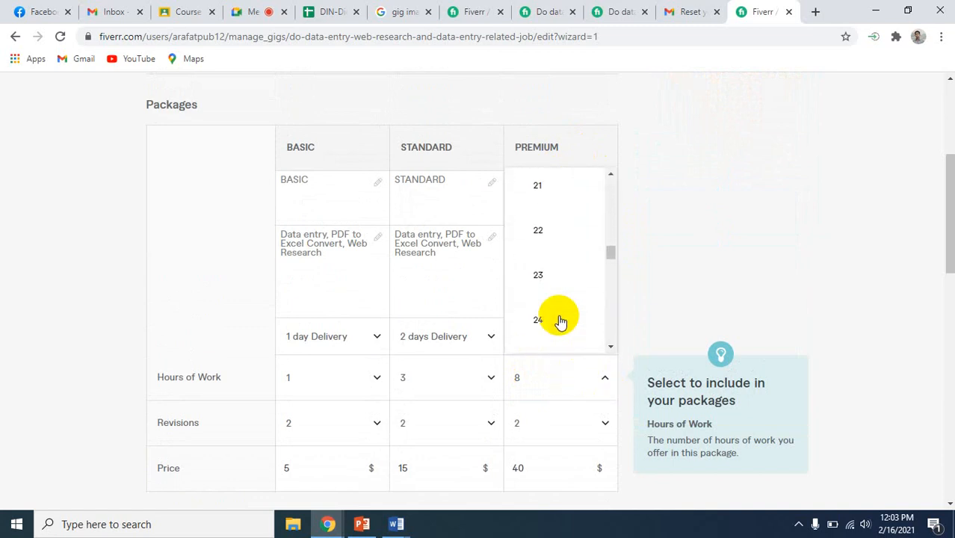
scroll(561, 322, up, 3)
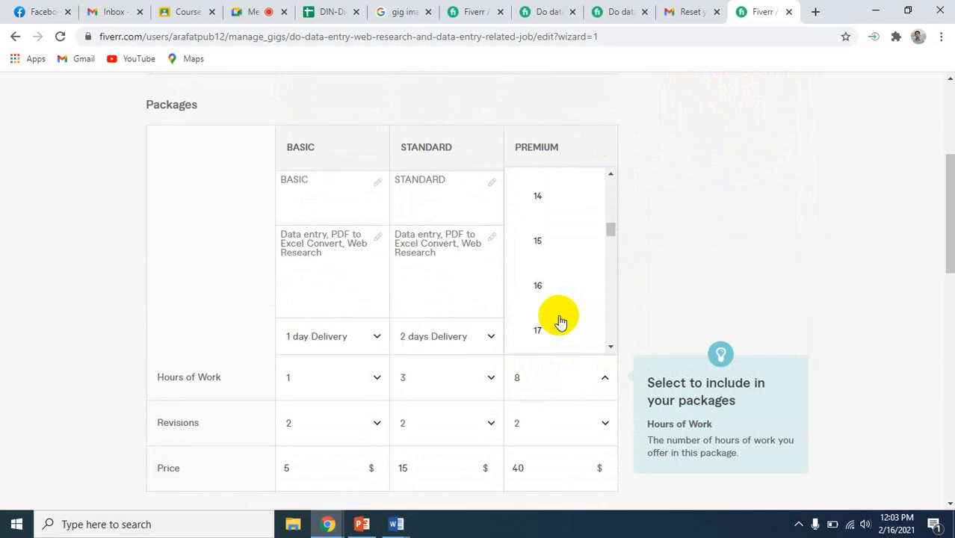
scroll(560, 322, up, 2)
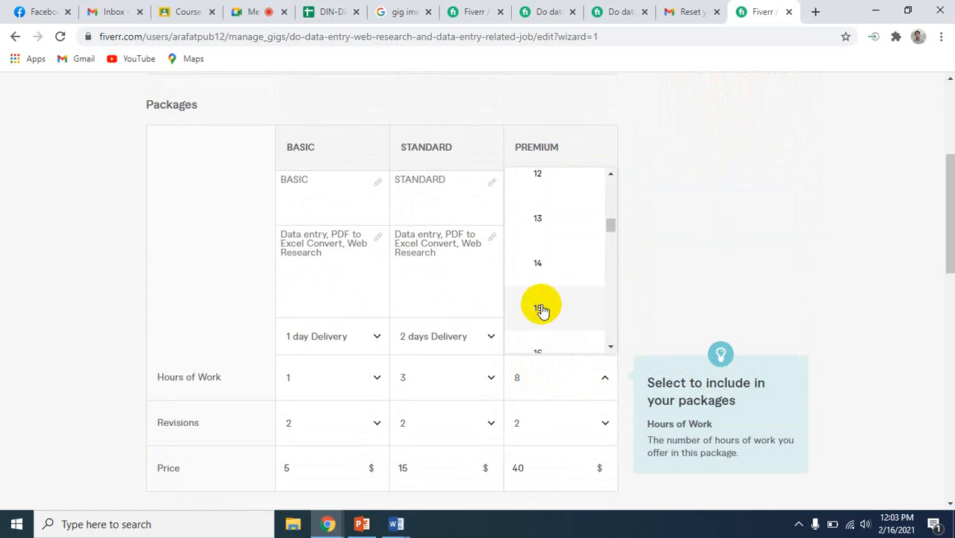
click(541, 310)
Set the Premium package's price to $100
scroll(626, 325, down, 3)
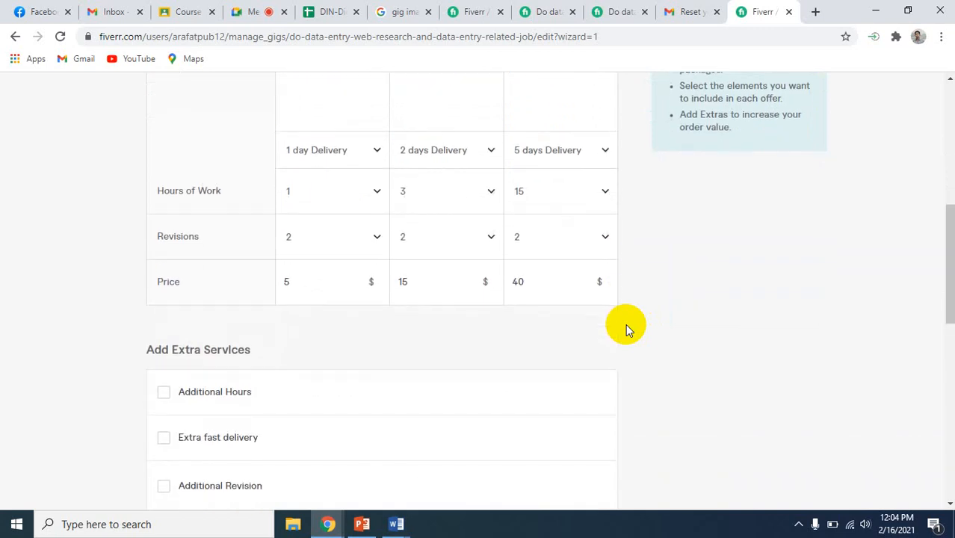
click(546, 280)
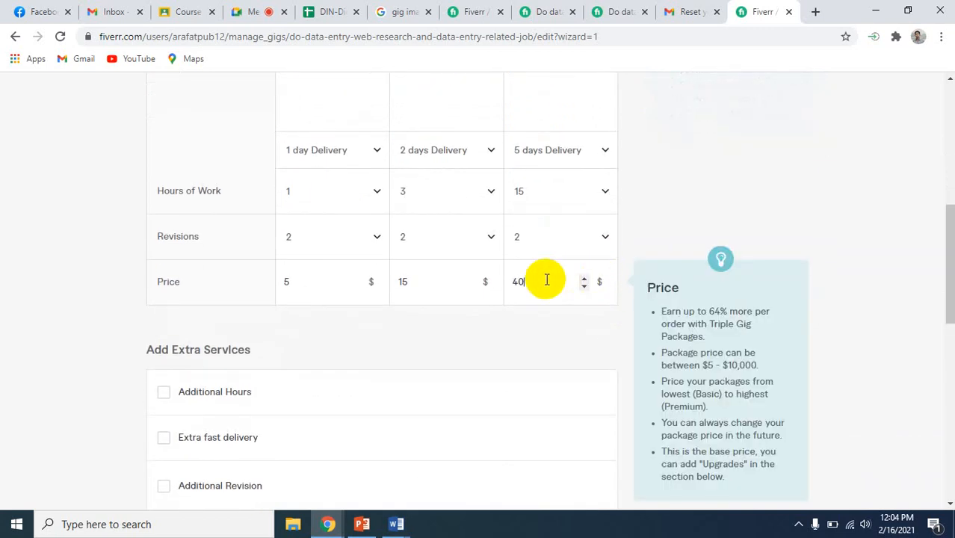
key(BackSpace)
key(BackSpace)
text(100)
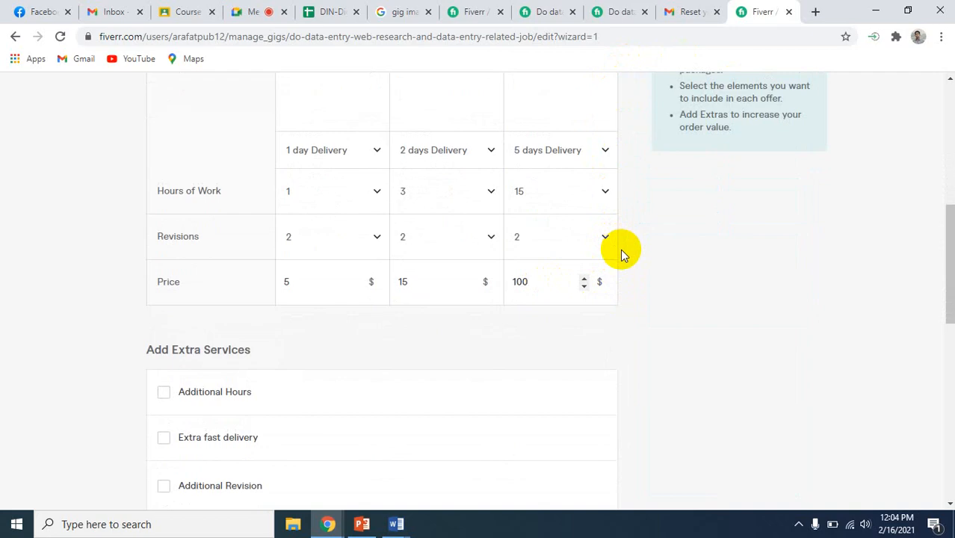
Set the Premium package's delivery time to 7 days
scroll(620, 248, up, 5)
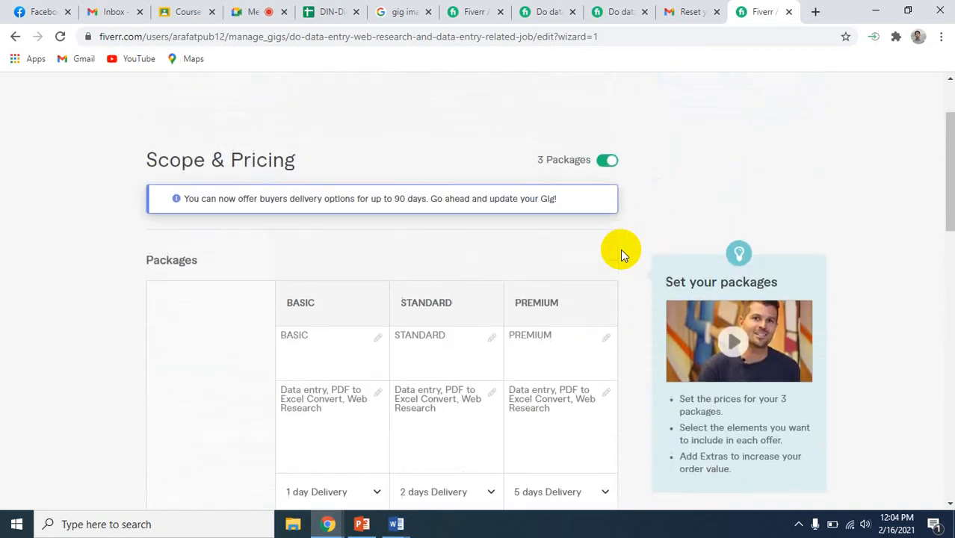
scroll(620, 248, down, 3)
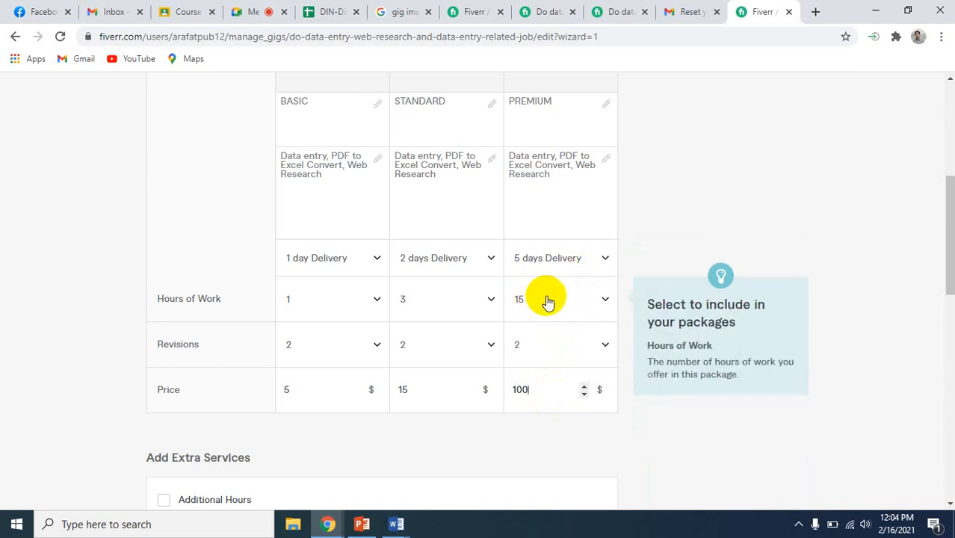
click(605, 262)
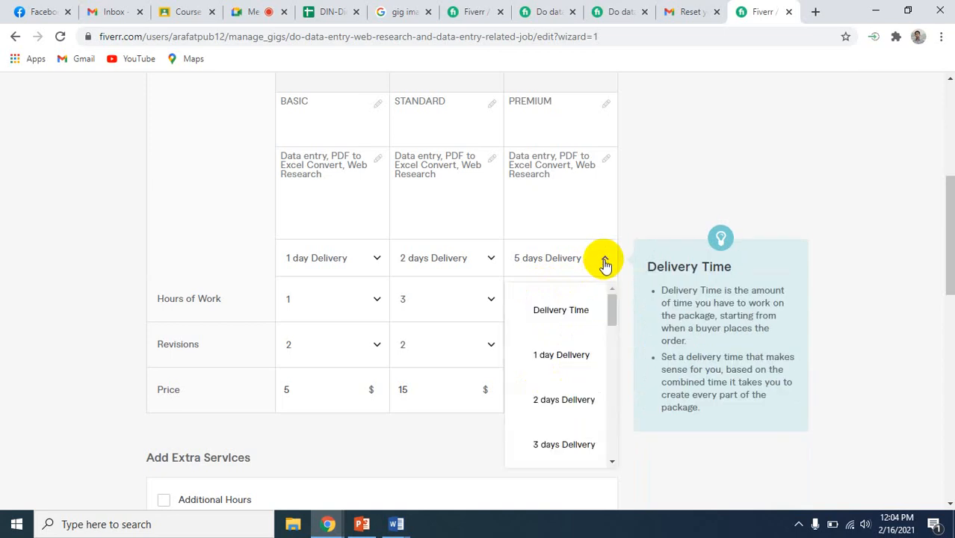
scroll(550, 430, down, 5)
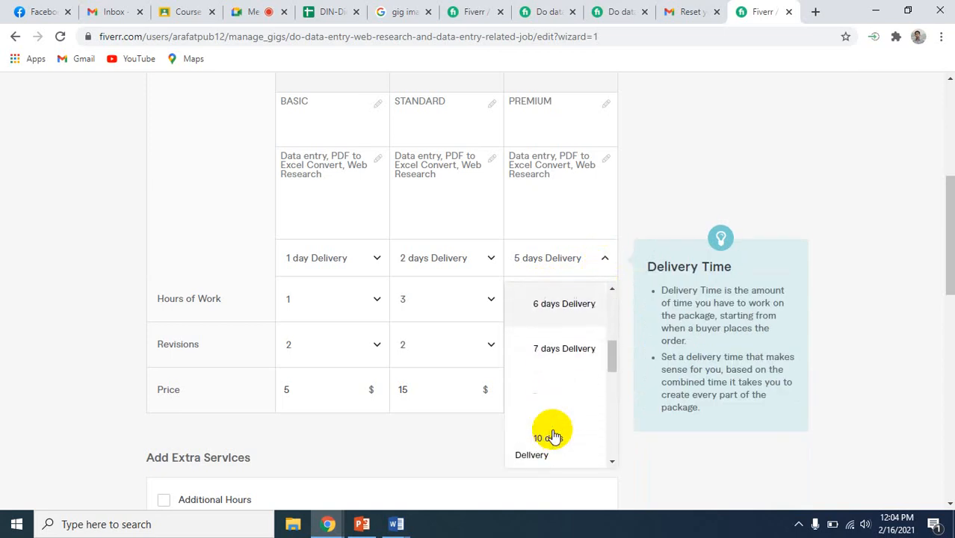
click(561, 347)
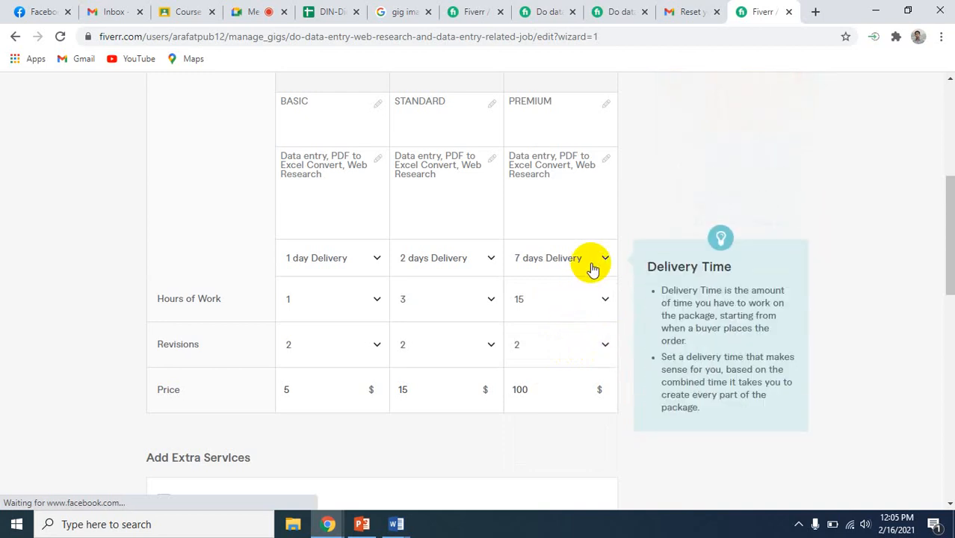
Set the Premium package's hours of work to 16
click(604, 301)
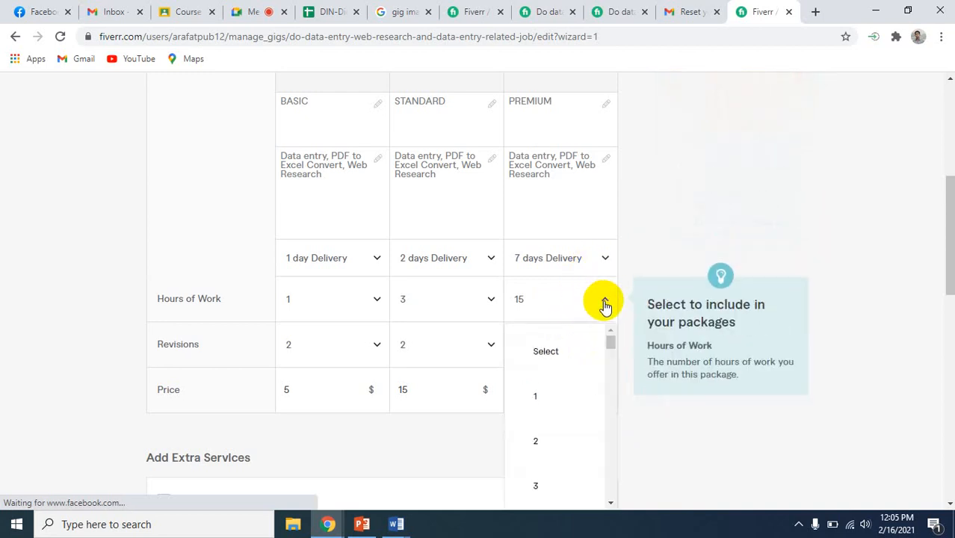
scroll(549, 448, down, 10)
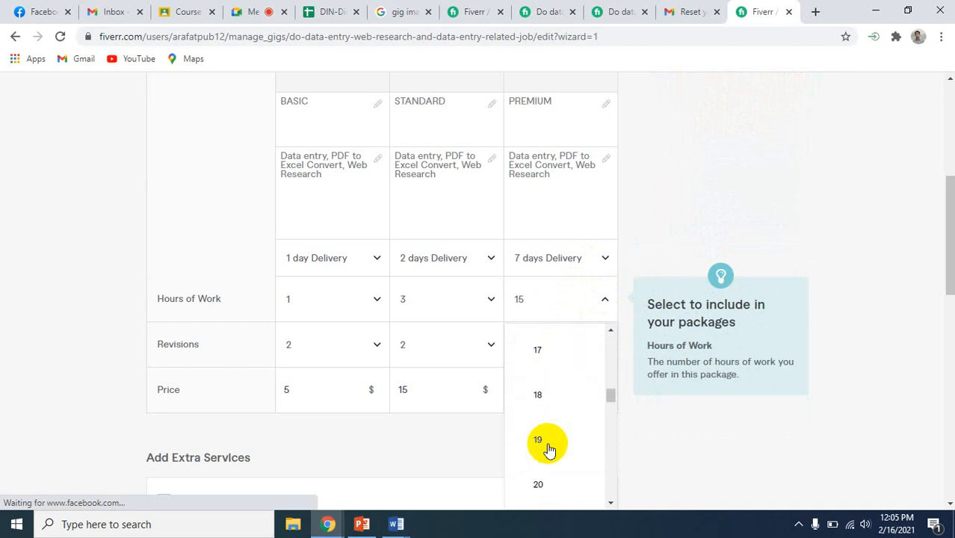
scroll(552, 441, up, 2)
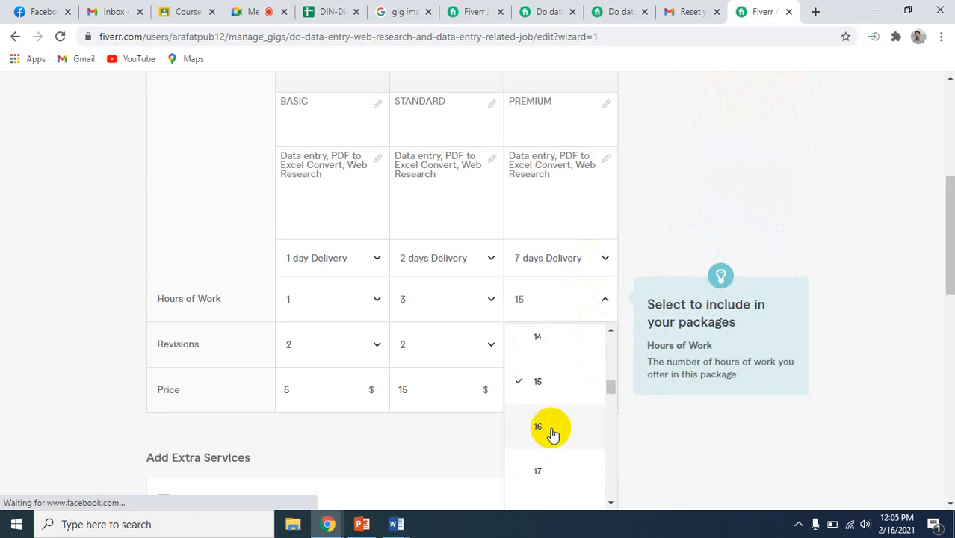
click(553, 431)
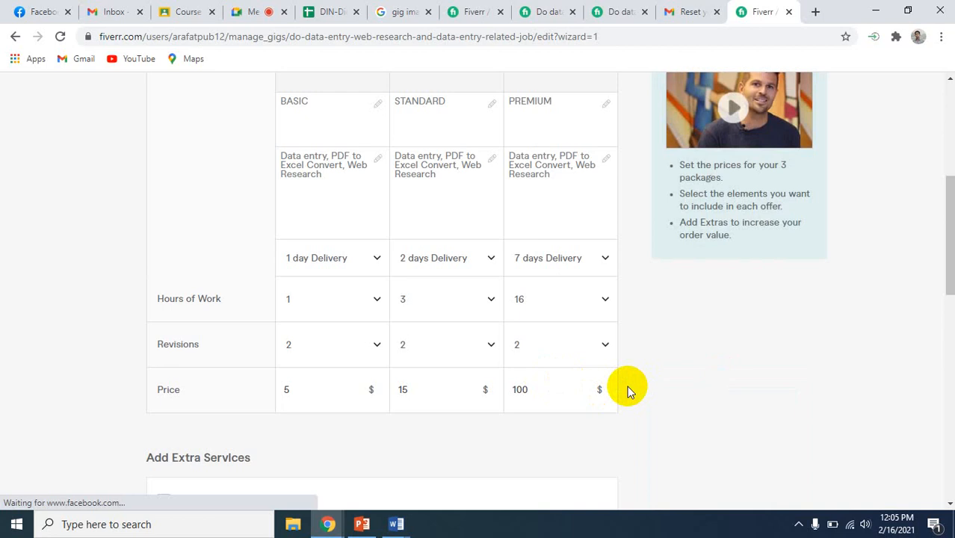
Review the delivery times, hours, revisions and prices of the three packages and the extra services offered below them
scroll(627, 386, down, 4)
scroll(627, 386, up, 3)
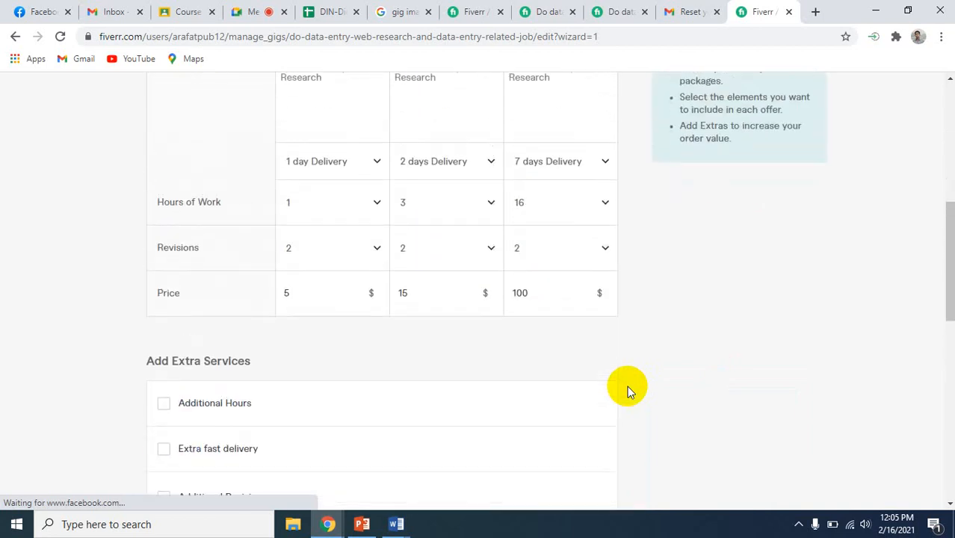
scroll(626, 385, up, 2)
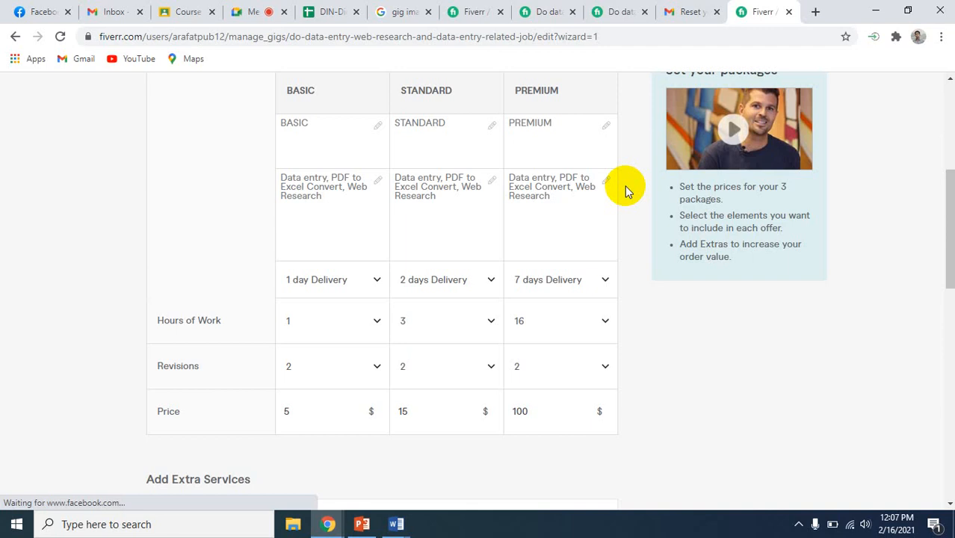
scroll(701, 387, up, 3)
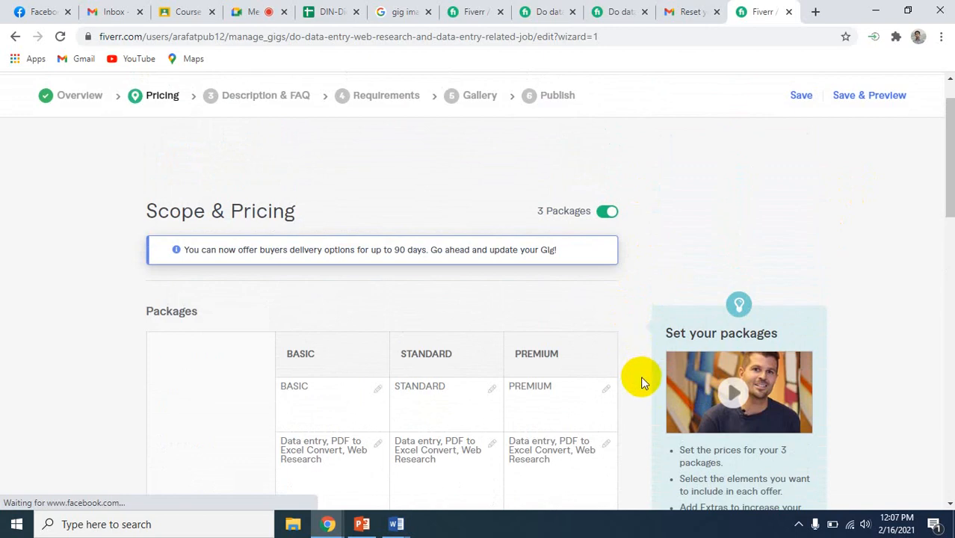
scroll(640, 376, down, 2)
scroll(640, 376, down, 7)
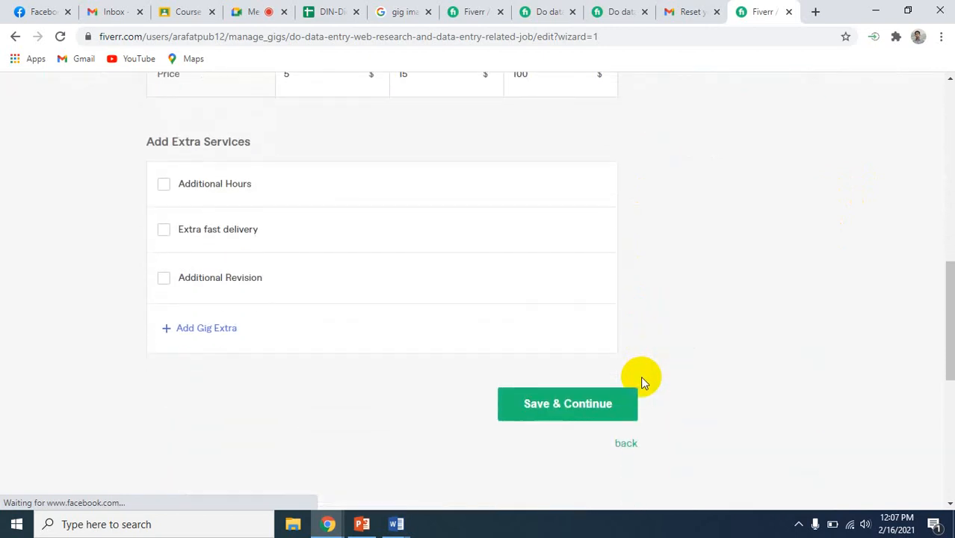
scroll(646, 301, up, 1)
mouse_move(597, 271)
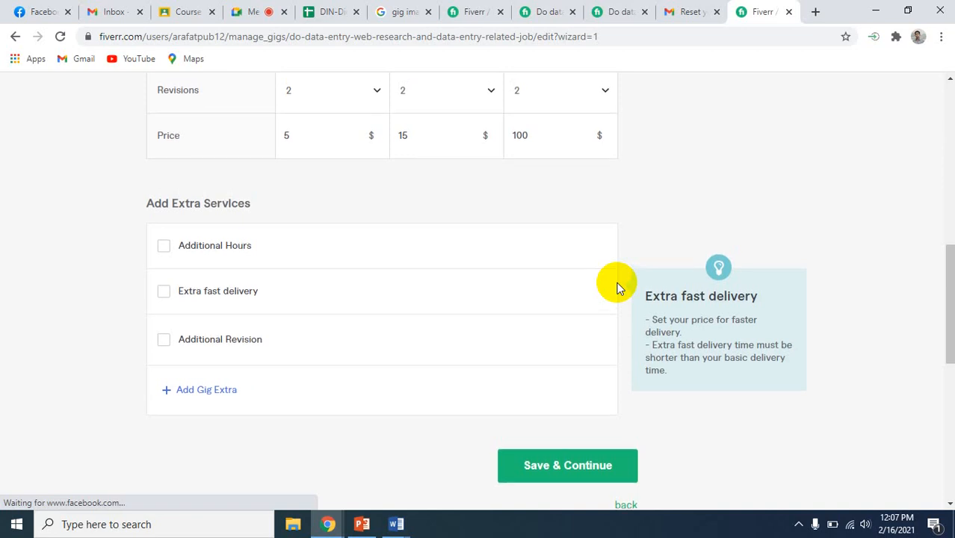
scroll(617, 288, up, 3)
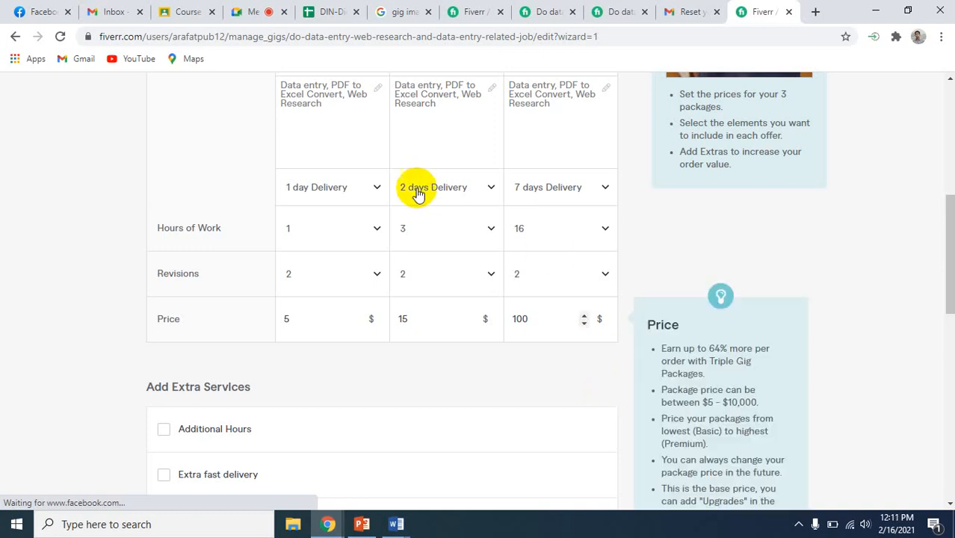
click(257, 7)
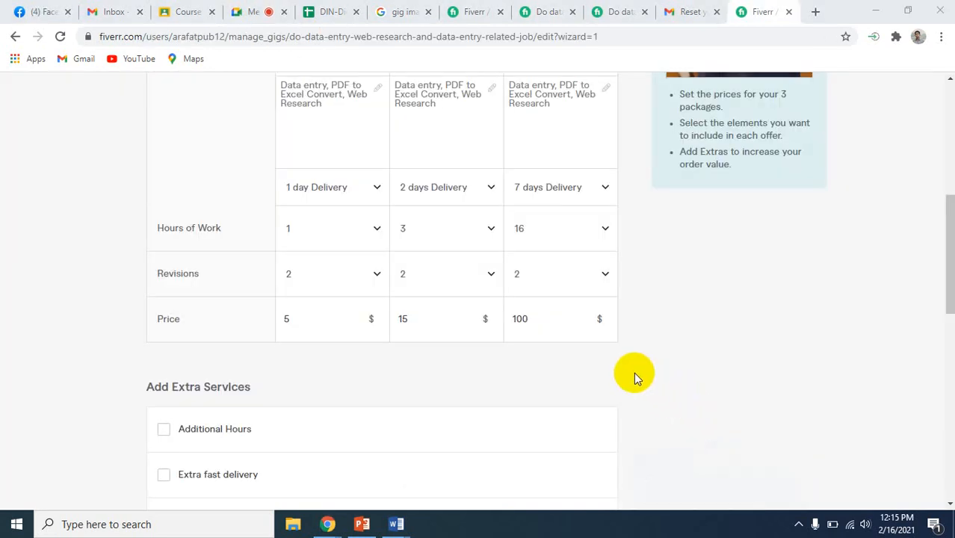
Compare the revisions of the three packages and look through the revision choices of the Standard package
scroll(637, 341, up, 3)
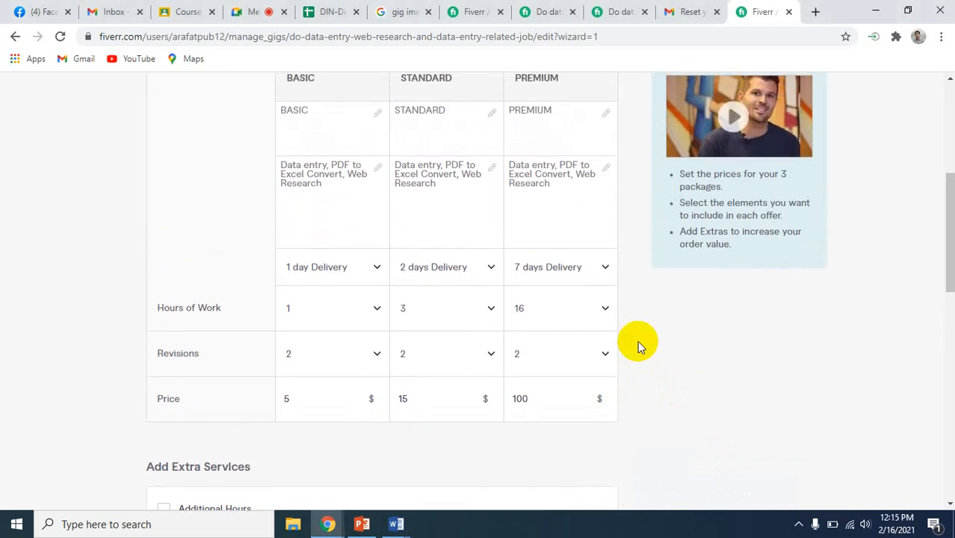
scroll(637, 341, down, 3)
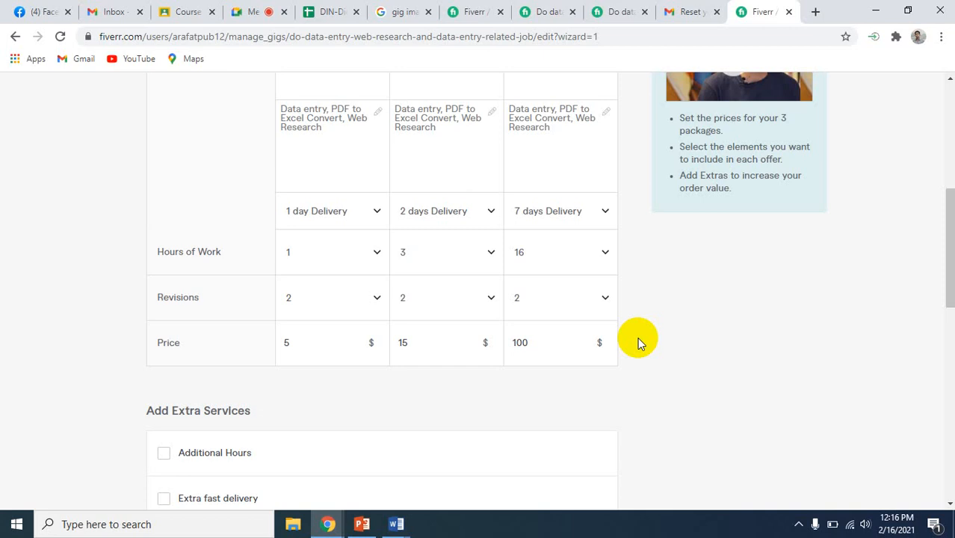
scroll(638, 342, down, 2)
mouse_move(178, 316)
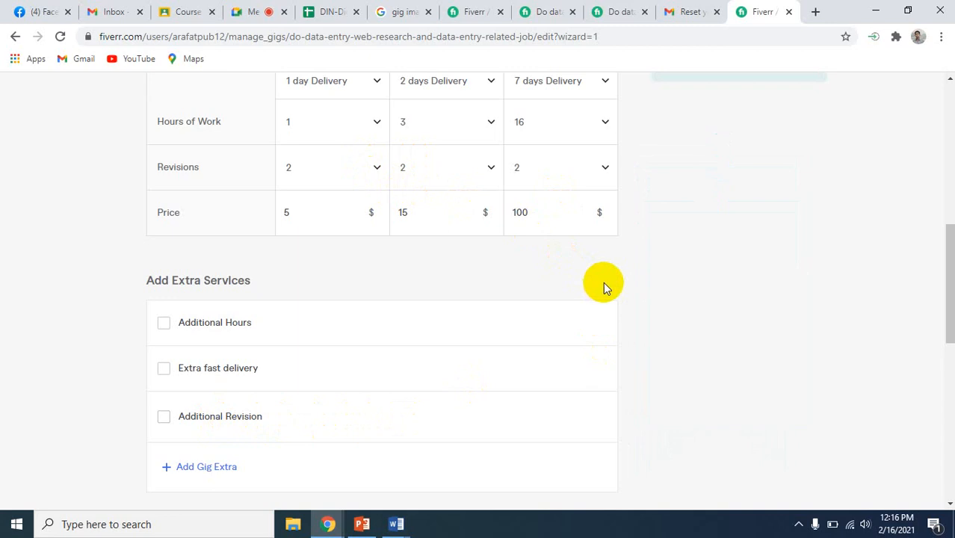
scroll(639, 283, up, 1)
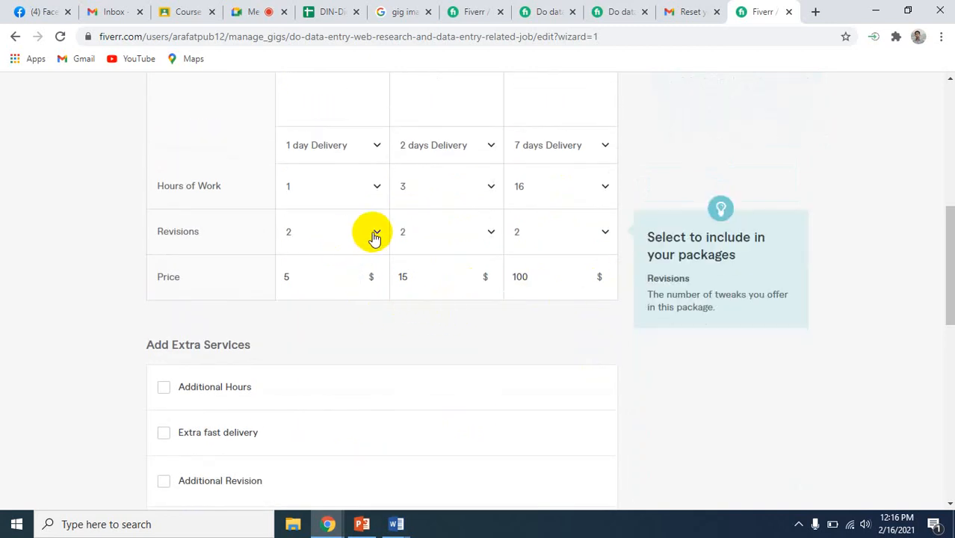
scroll(373, 236, up, 2)
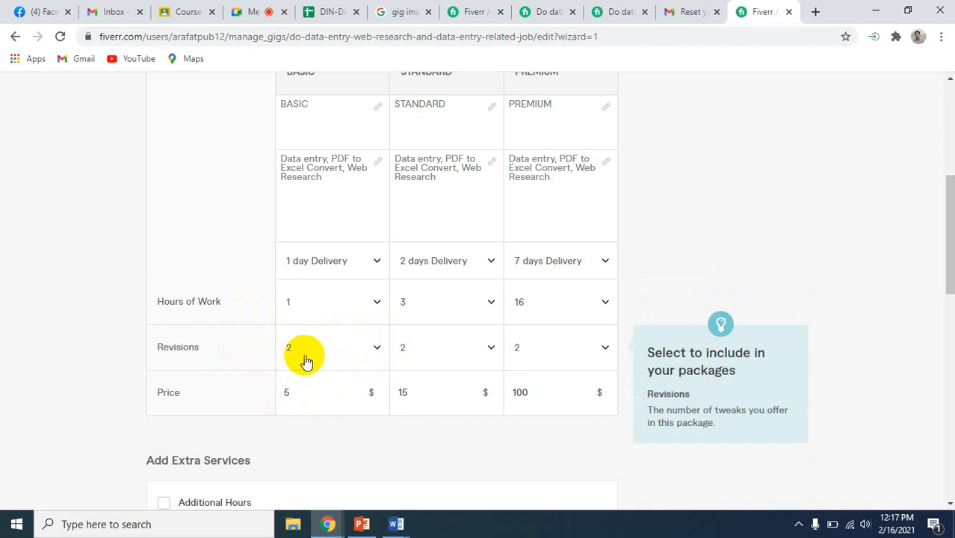
scroll(313, 361, up, 1)
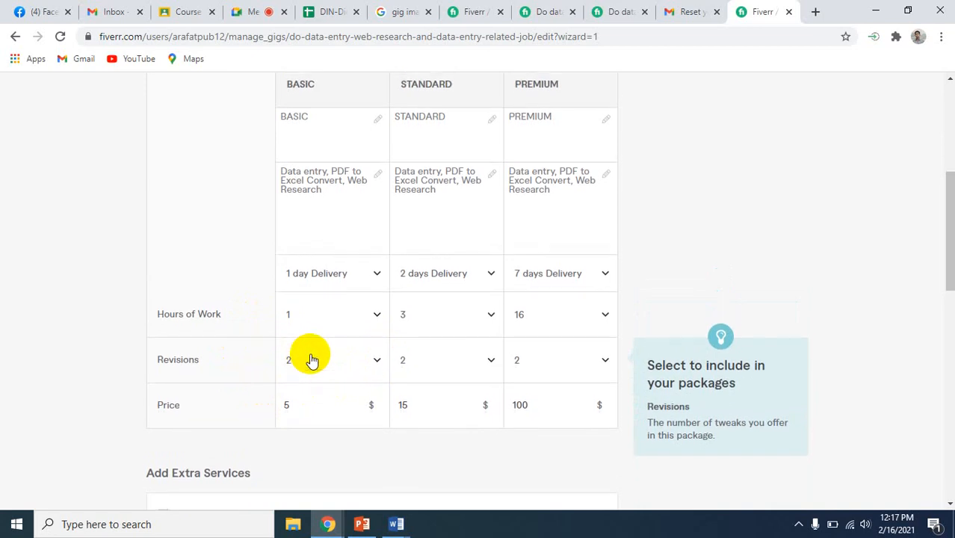
click(492, 367)
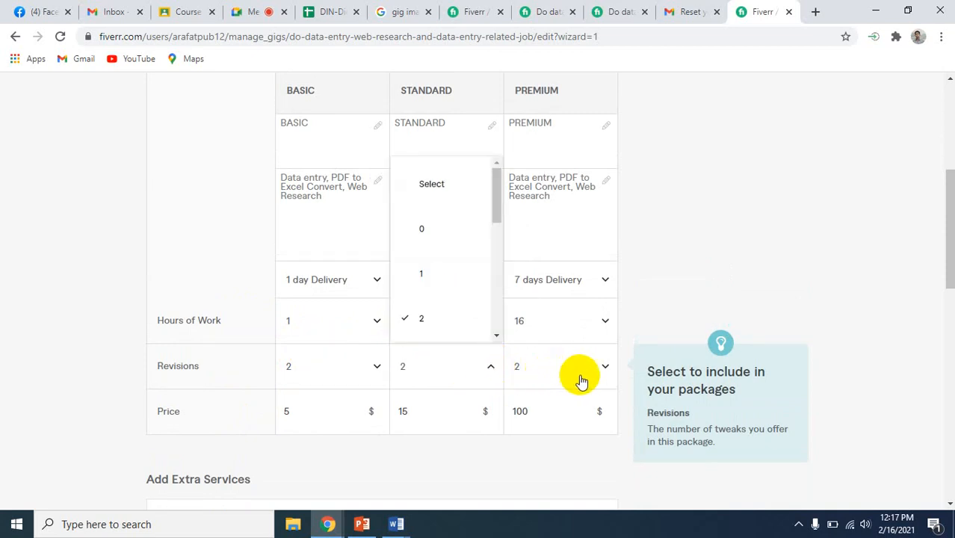
click(627, 361)
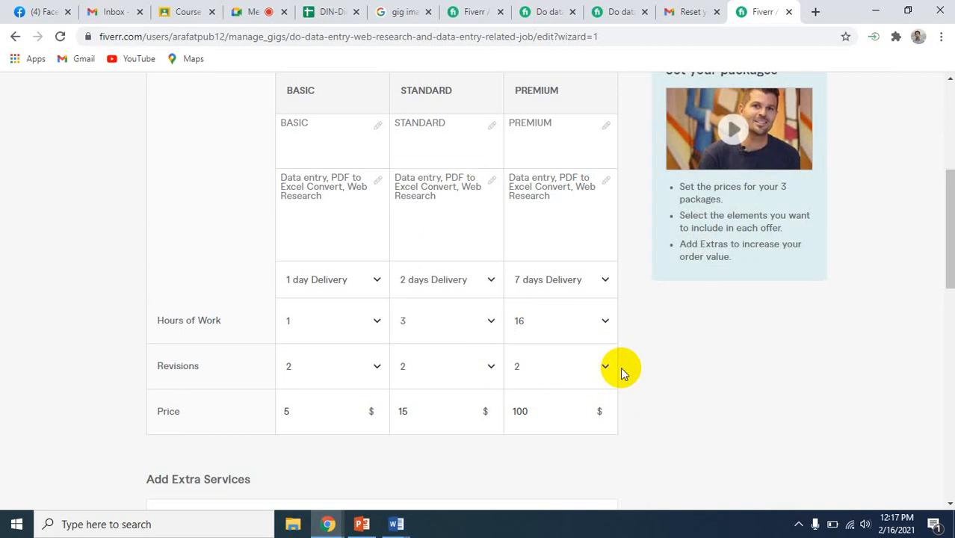
Set the Basic package's revisions to 1
scroll(623, 372, down, 1)
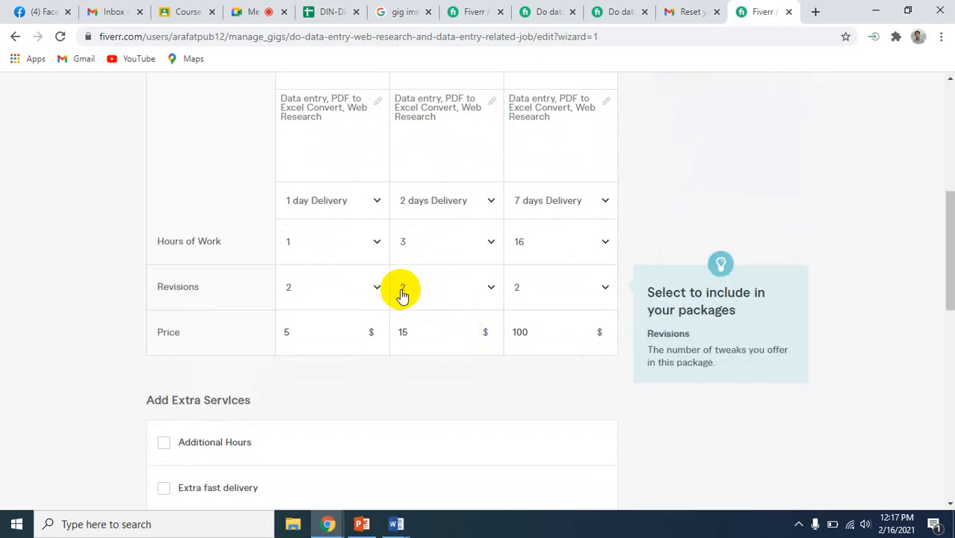
click(375, 291)
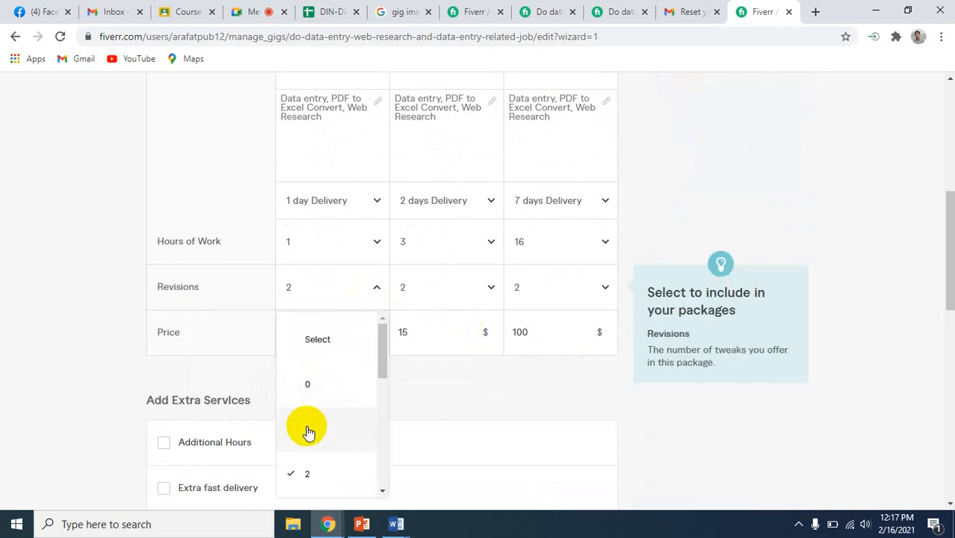
click(308, 430)
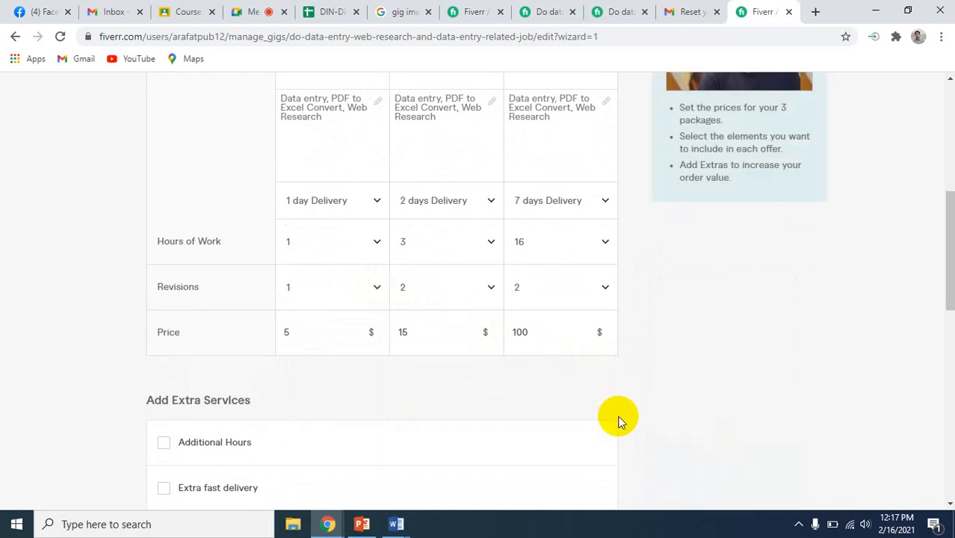
Examine the extra services: Additional Hours, Extra fast delivery, Additional Revision and the option to add a gig extra
scroll(618, 418, down, 2)
scroll(618, 420, down, 5)
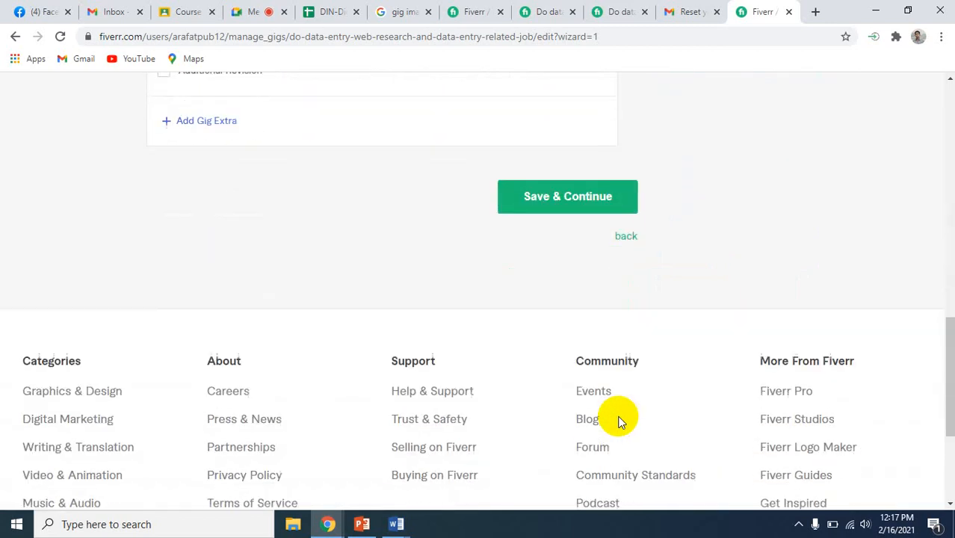
scroll(617, 420, up, 6)
scroll(618, 424, up, 1)
scroll(617, 424, down, 4)
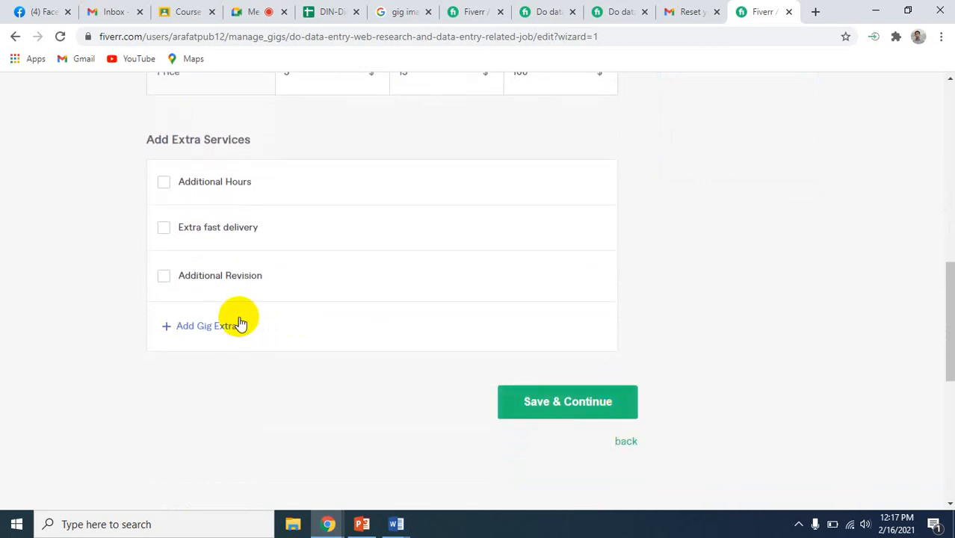
mouse_move(202, 298)
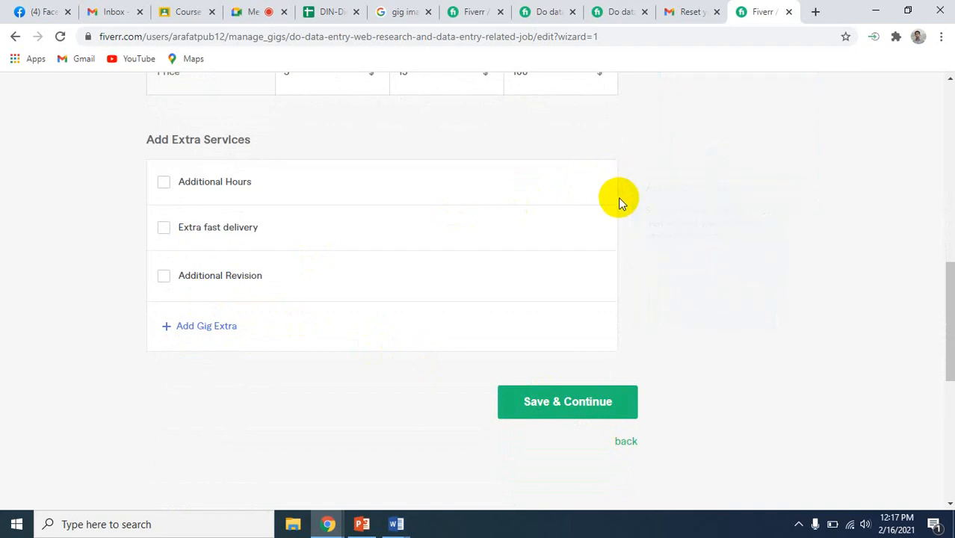
scroll(618, 198, up, 3)
scroll(618, 197, up, 6)
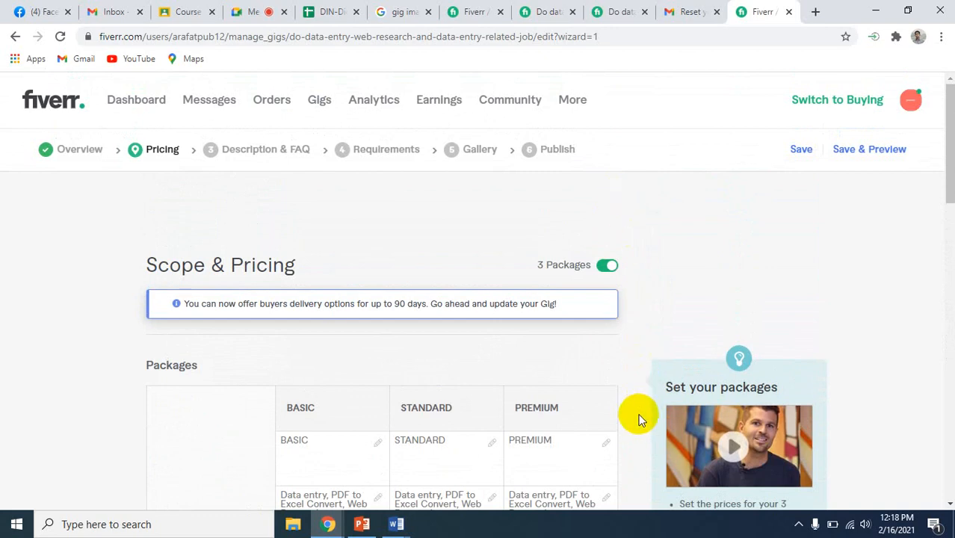
Offer Additional Revision for an extra $5 and 1 additional day, and add a blank gig extra below it
scroll(637, 414, down, 5)
scroll(638, 419, down, 4)
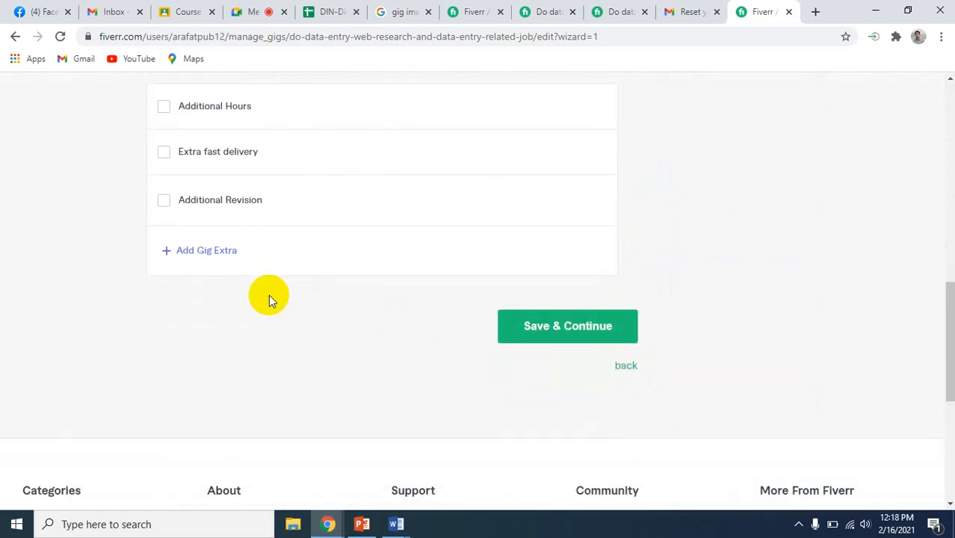
click(164, 200)
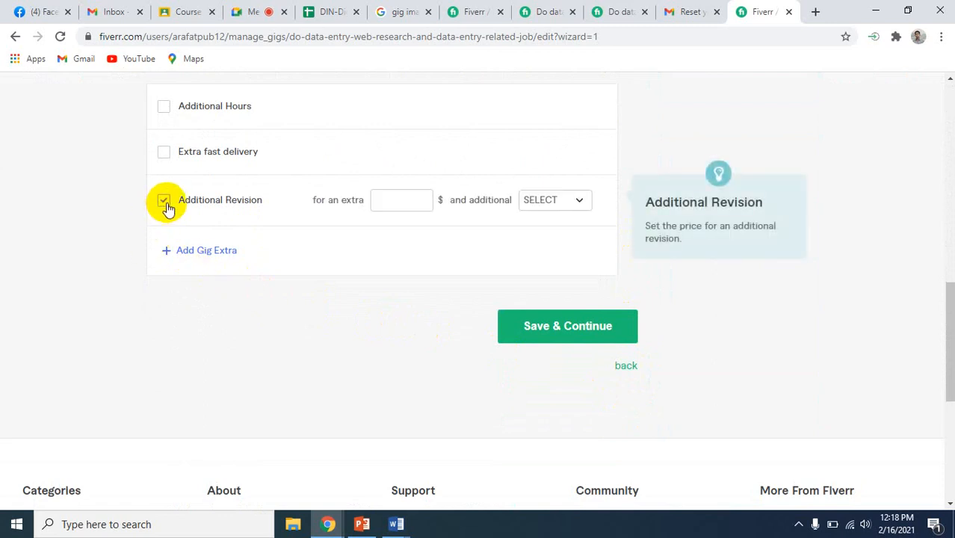
click(418, 205)
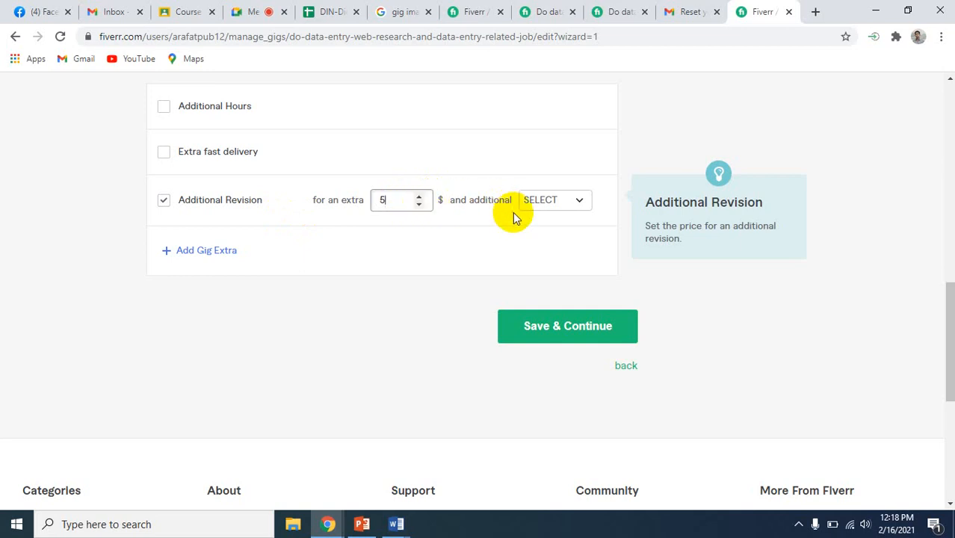
click(581, 199)
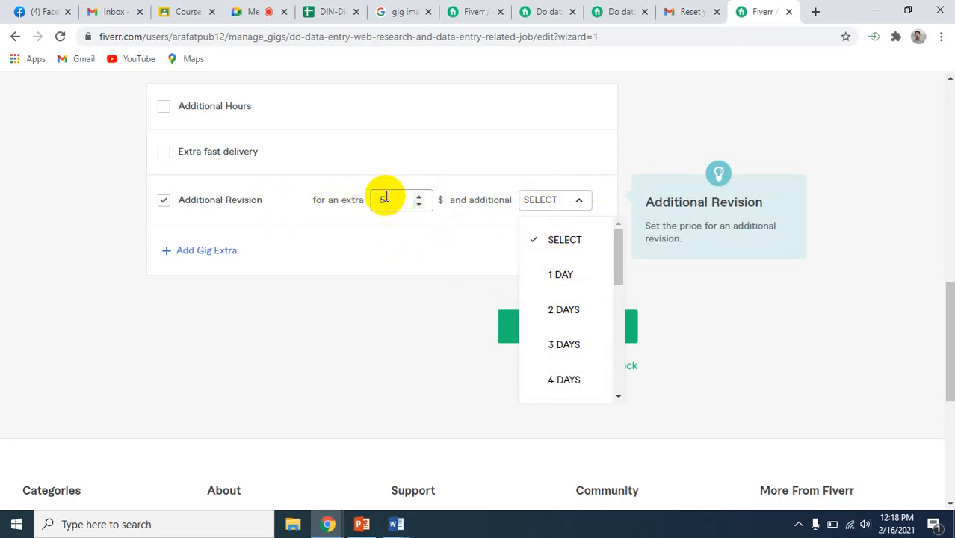
click(571, 281)
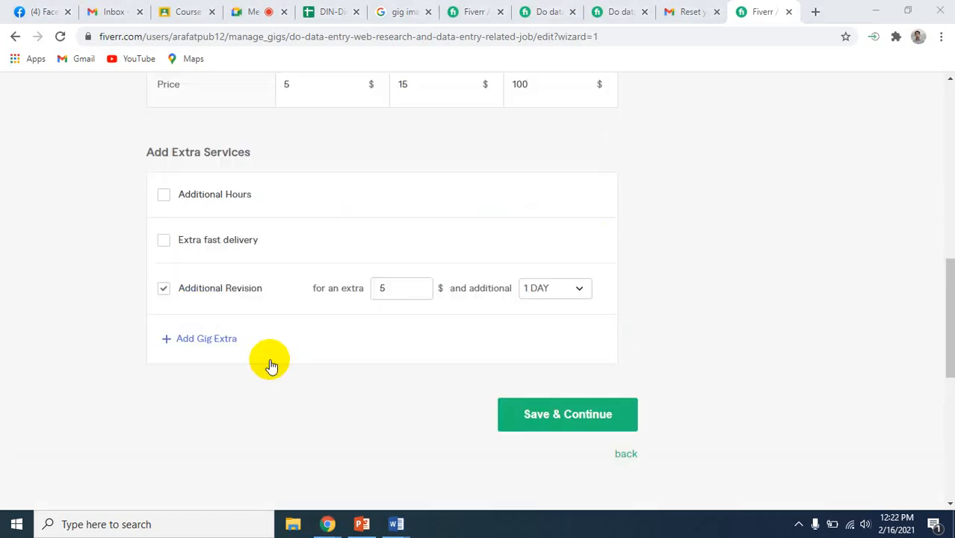
click(268, 361)
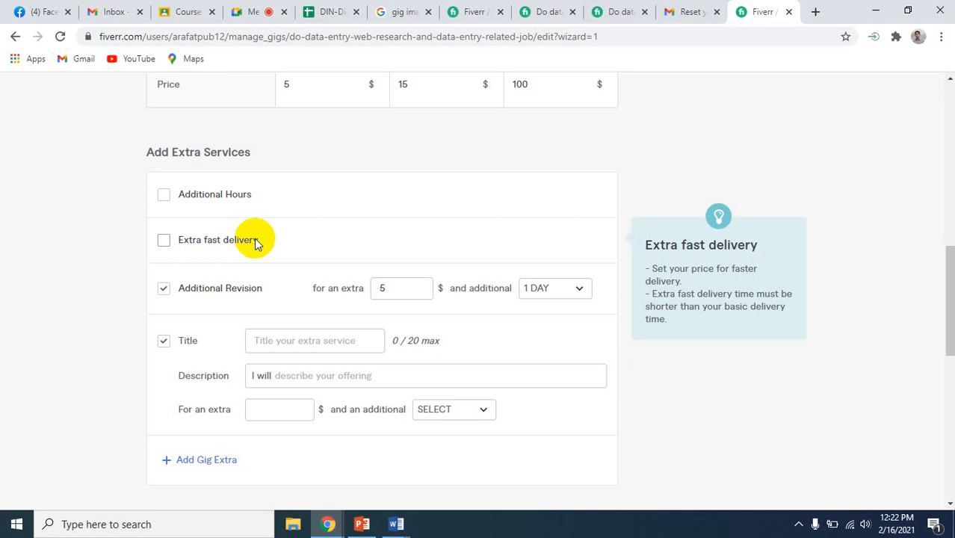
Compare the delivery times, hours, revisions and prices of the three packages with the extra services offered below them
scroll(443, 202, up, 3)
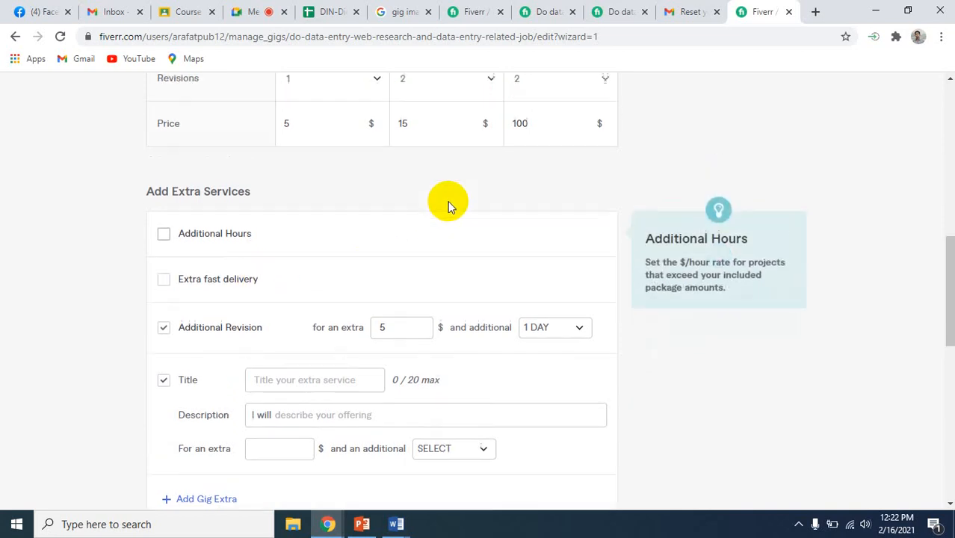
scroll(448, 201, up, 1)
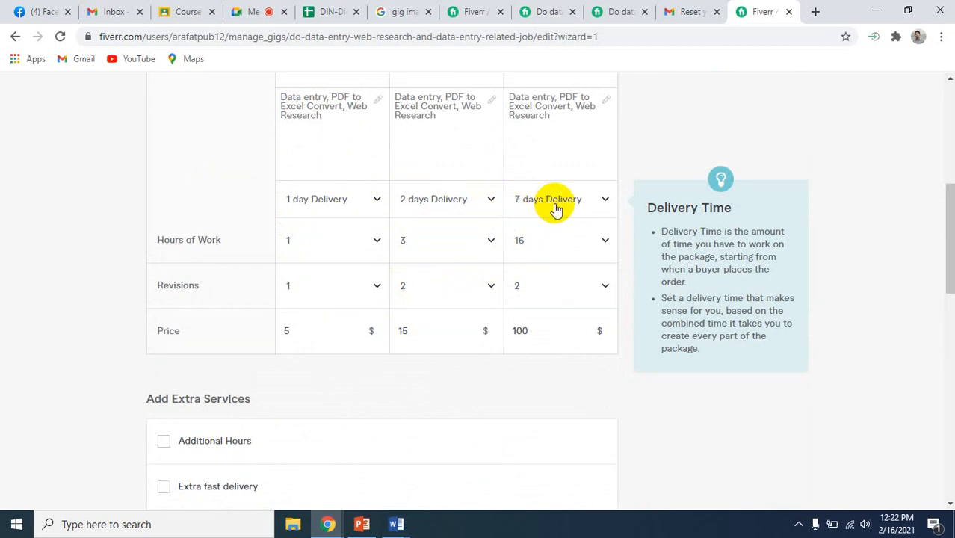
scroll(553, 209, down, 3)
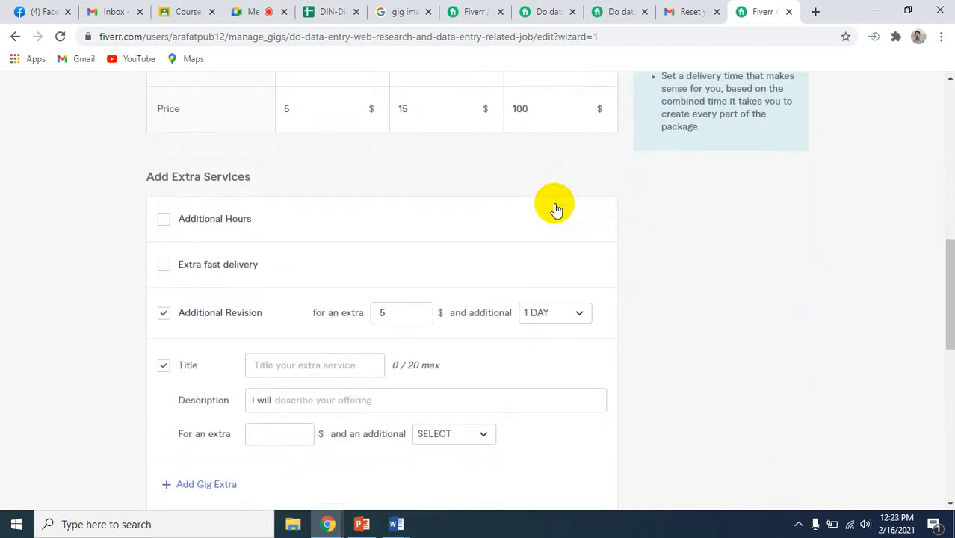
scroll(553, 209, up, 1)
scroll(553, 205, up, 3)
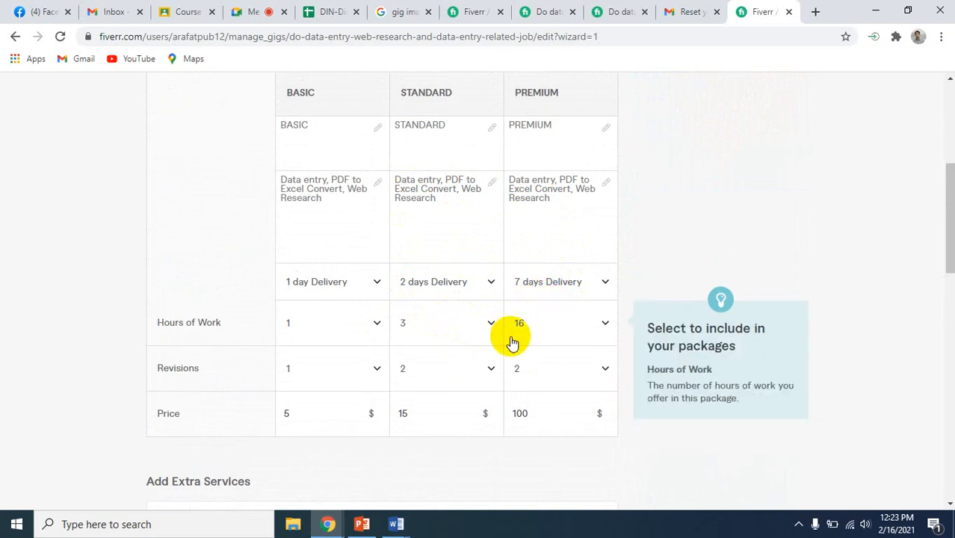
scroll(510, 337, down, 5)
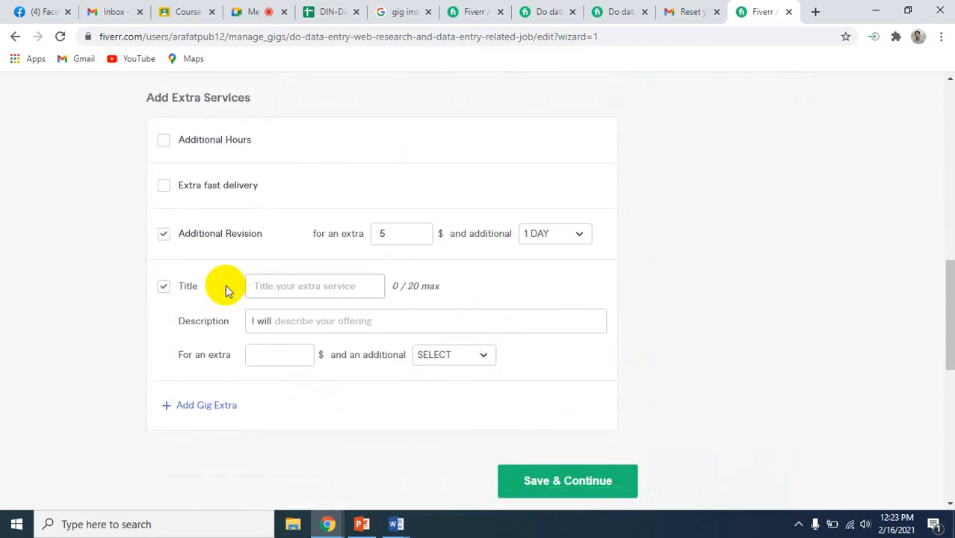
scroll(330, 256, up, 1)
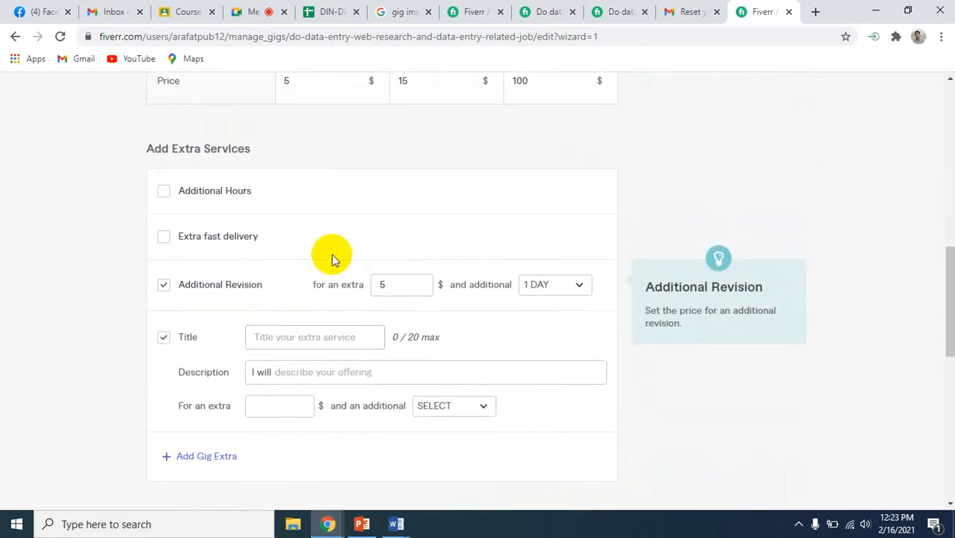
Enable Extra fast delivery and offer the Standard package in only 1 day for an extra $5
click(163, 239)
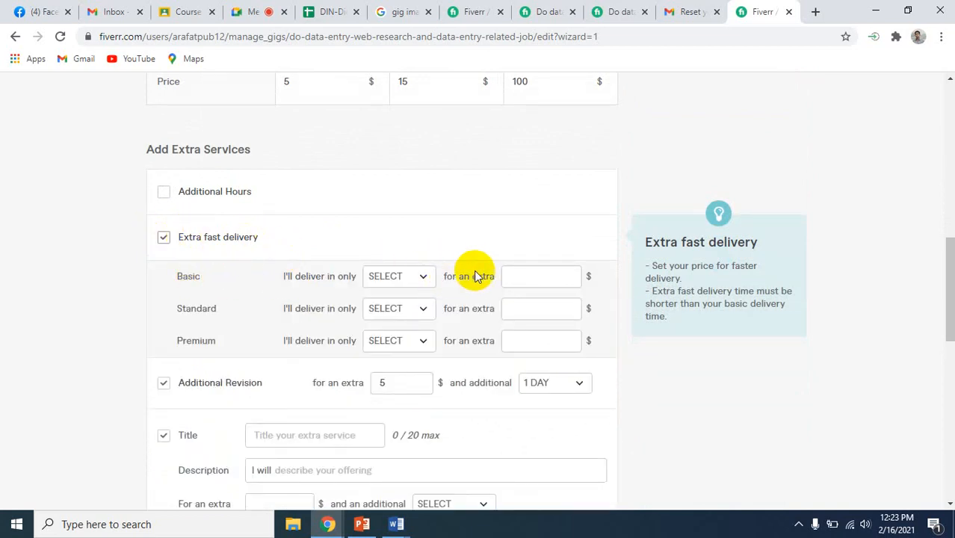
click(422, 312)
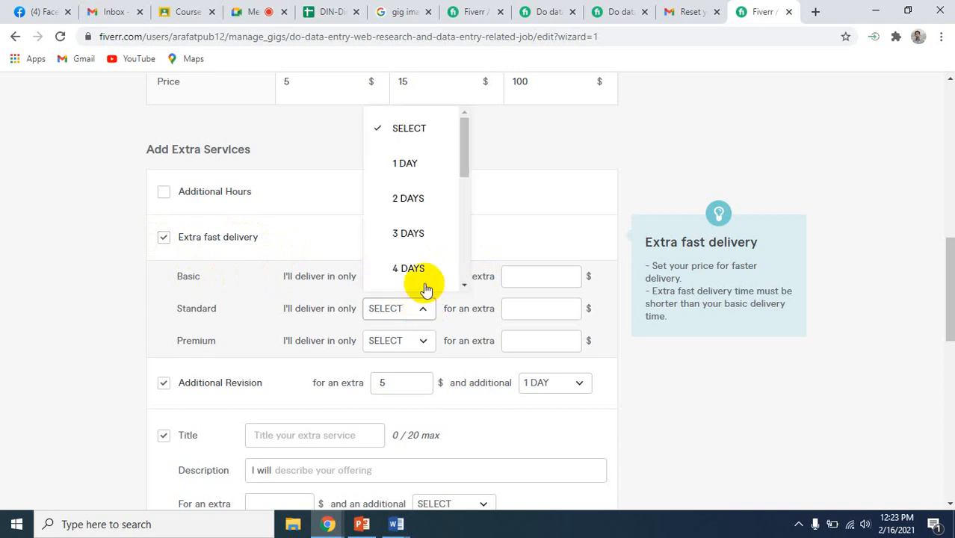
click(406, 163)
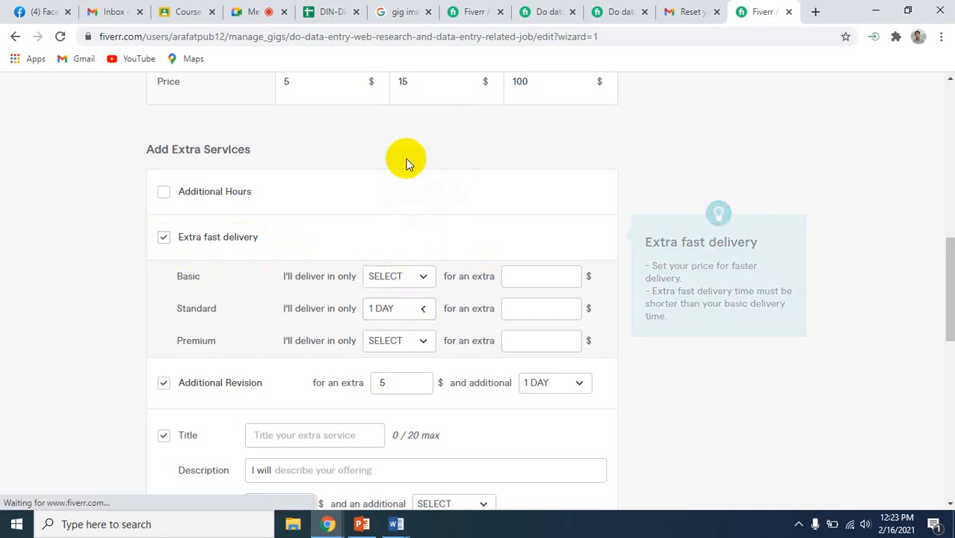
click(538, 307)
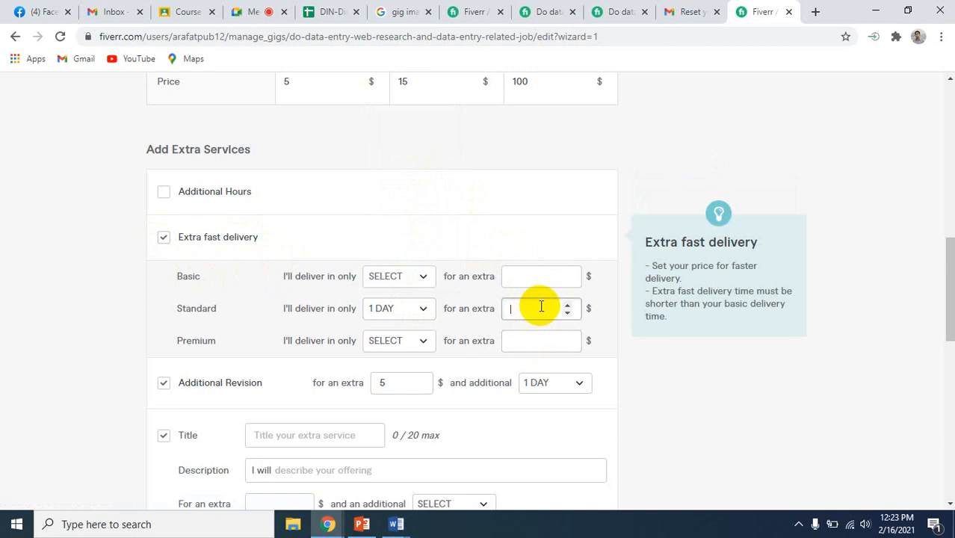
text(5)
Offer extra fast delivery of the Premium package in only 3 days for an extra $15
click(426, 341)
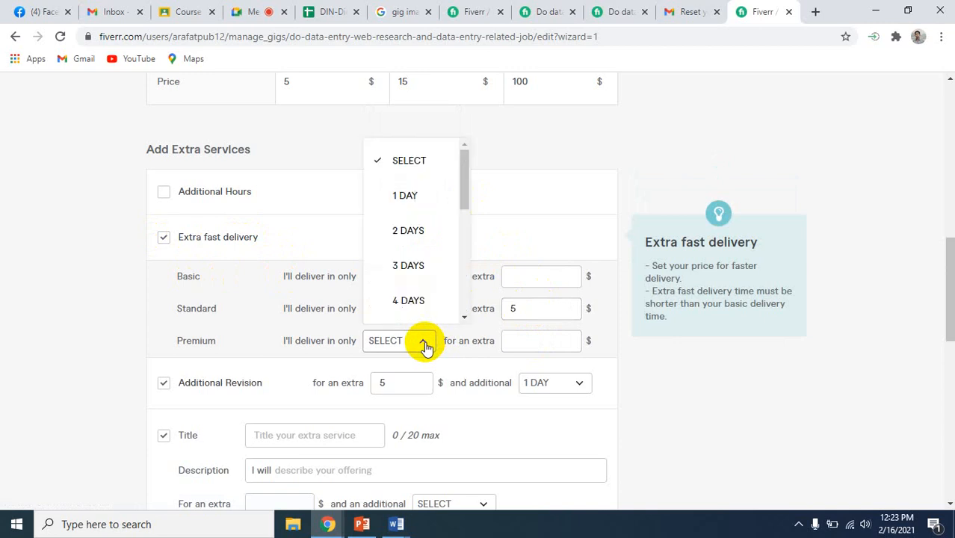
click(407, 268)
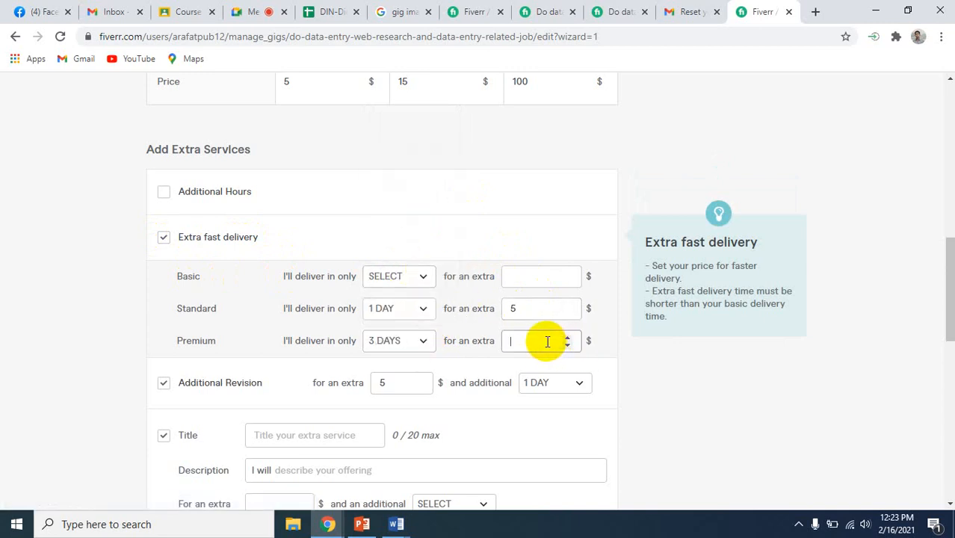
text(15)
click(649, 400)
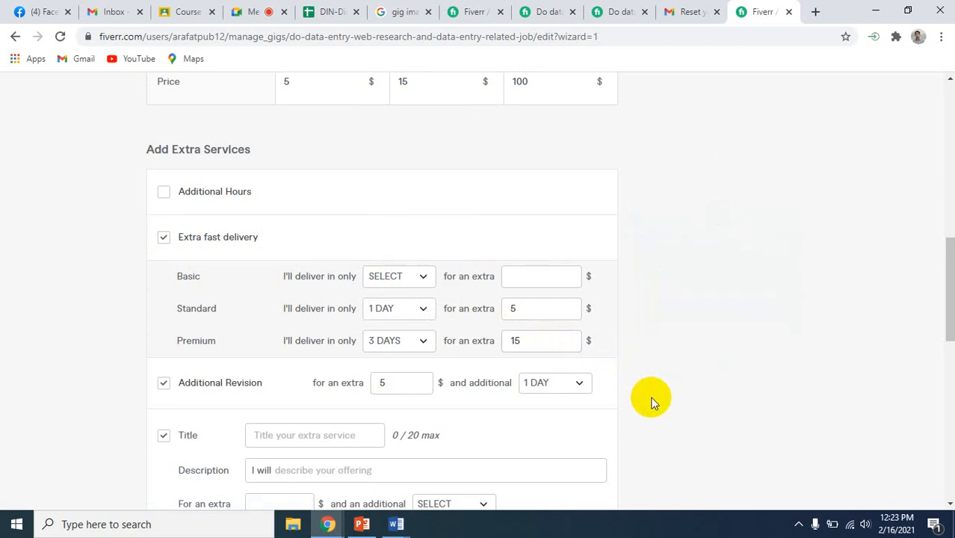
Check the package settings against the extras and enable the Additional Hours extra service
scroll(646, 307, up, 6)
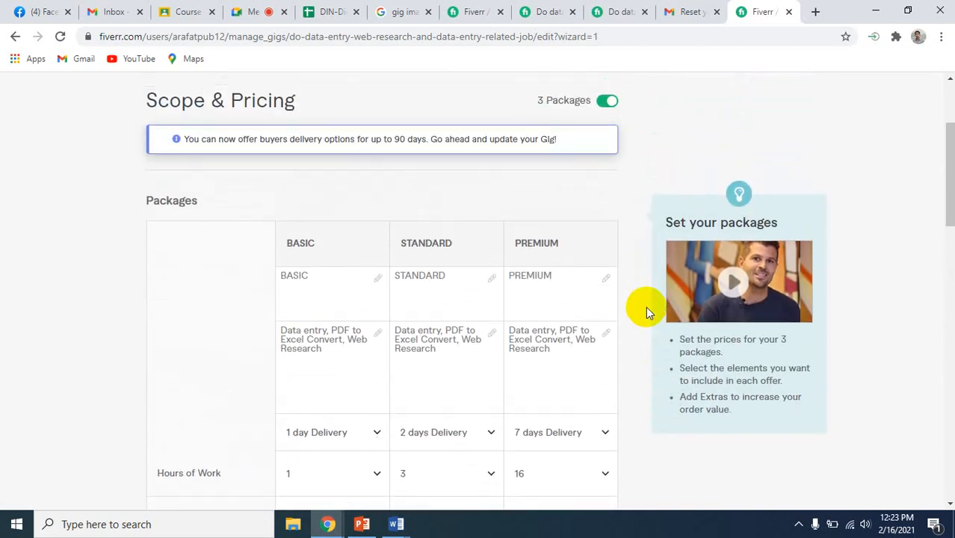
scroll(645, 312, down, 1)
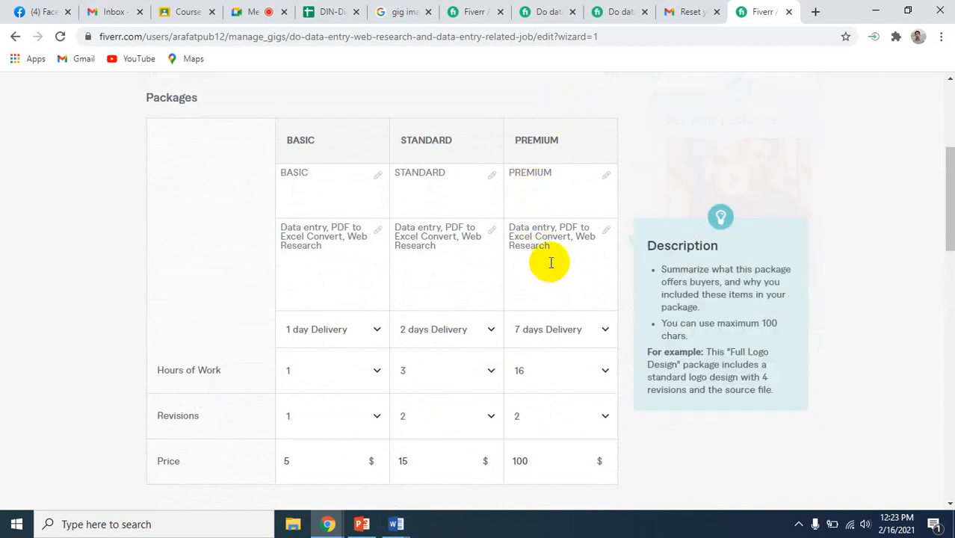
scroll(563, 432, down, 1)
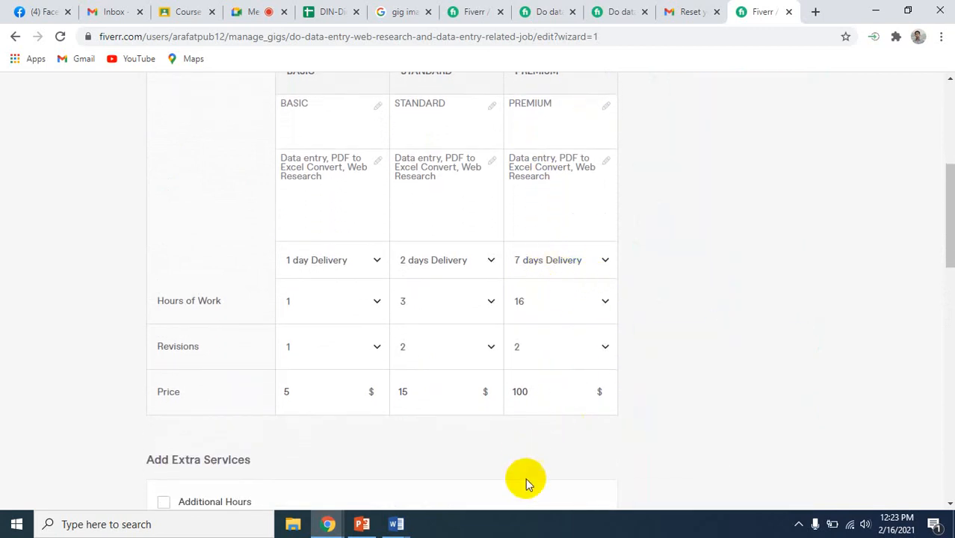
scroll(525, 489, down, 4)
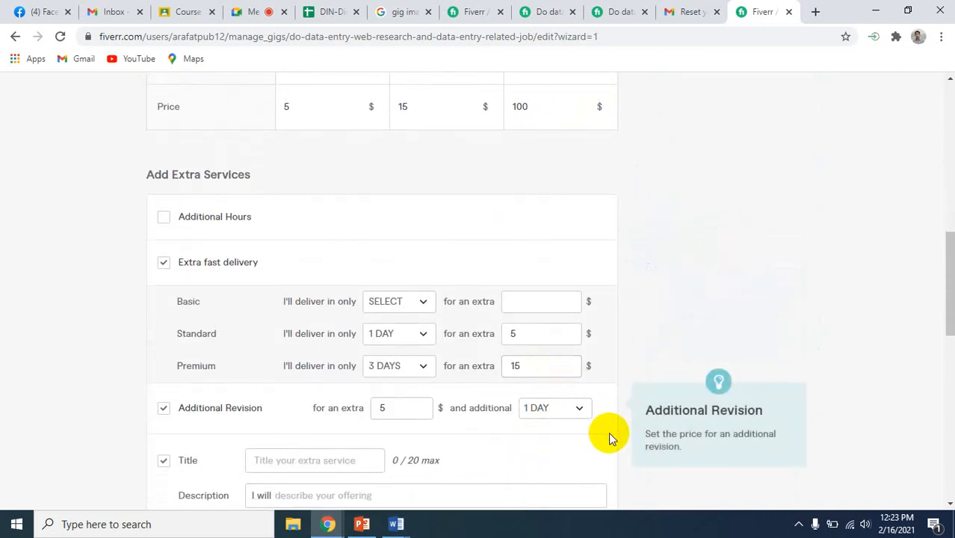
click(163, 219)
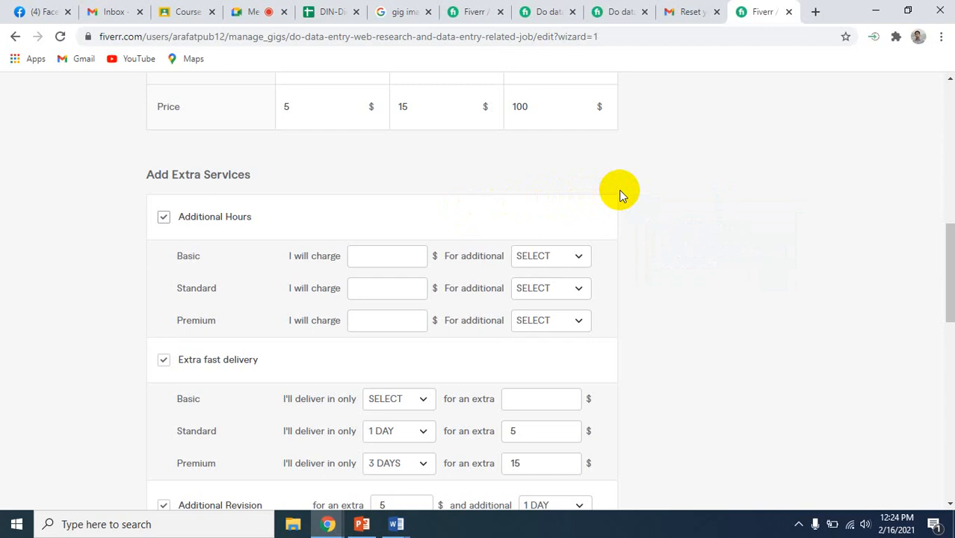
Review the package hours and extra services, and examine the Basic package's extra fast delivery choices
scroll(618, 195, up, 3)
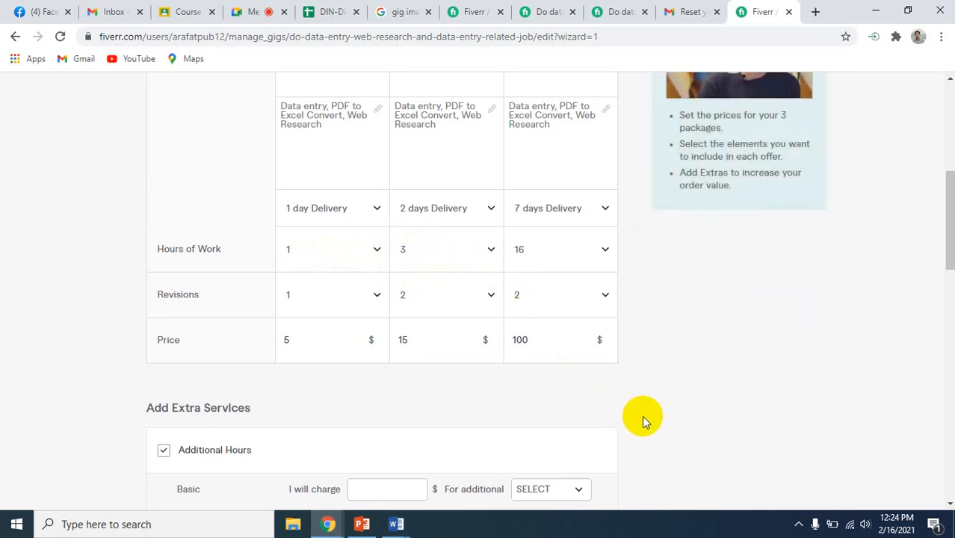
scroll(642, 416, down, 3)
scroll(643, 420, down, 3)
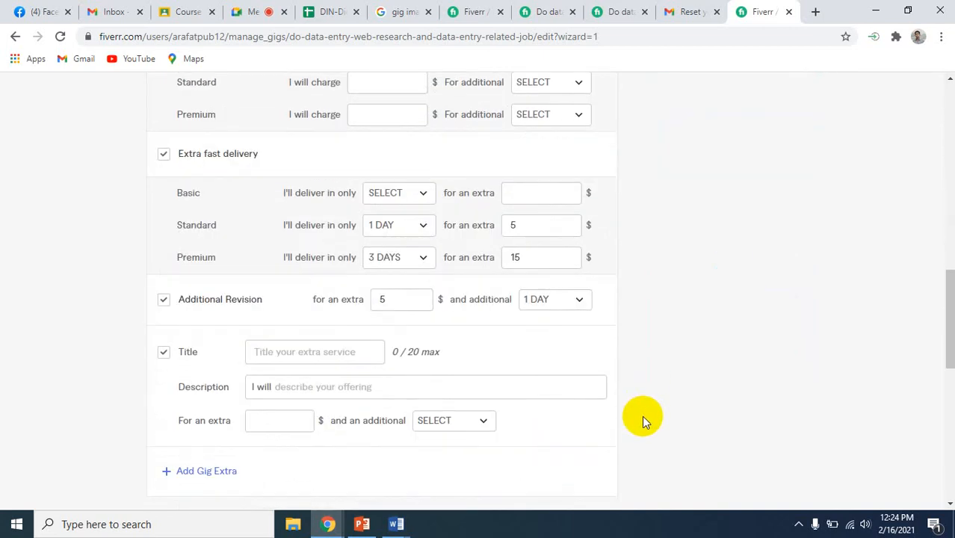
scroll(642, 415, up, 3)
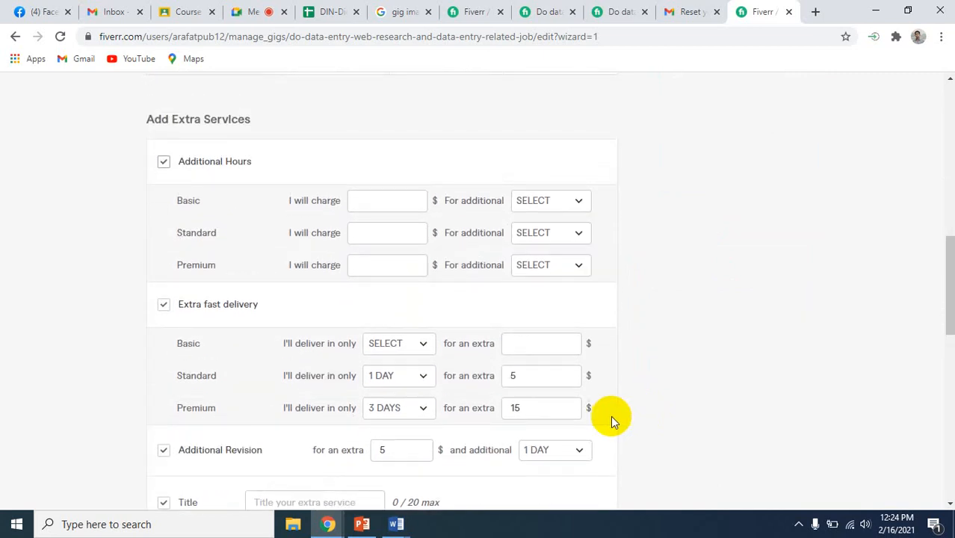
click(425, 346)
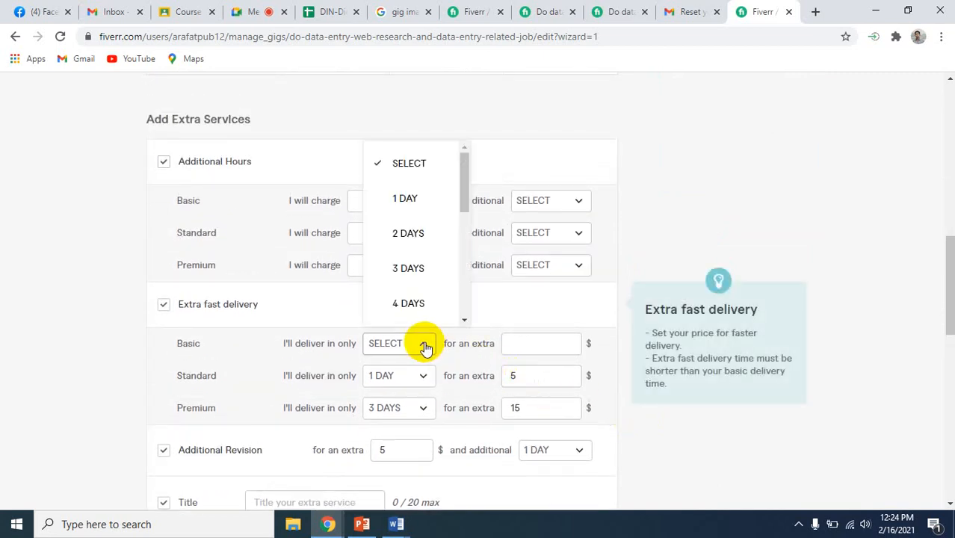
click(71, 378)
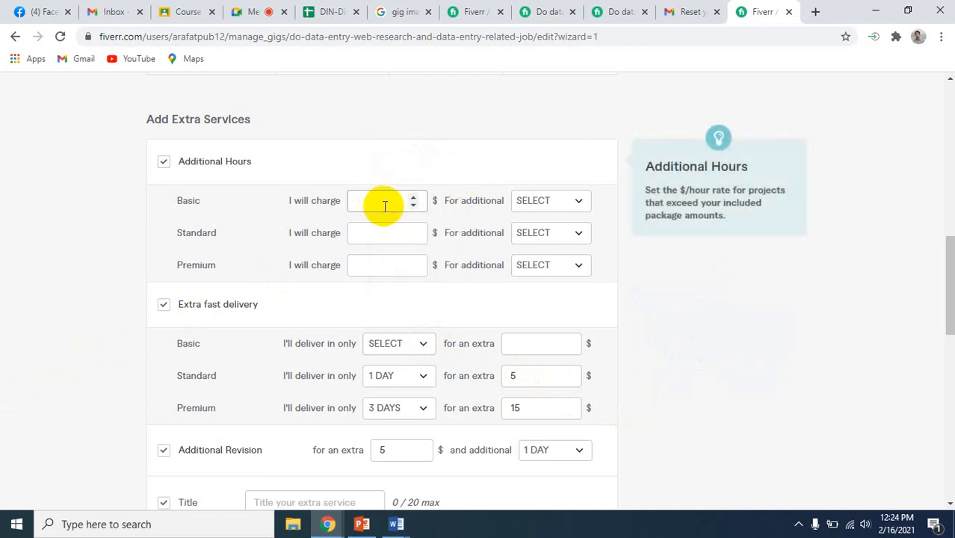
Charge $5 for 1 additional hour of work on the Basic package
click(579, 201)
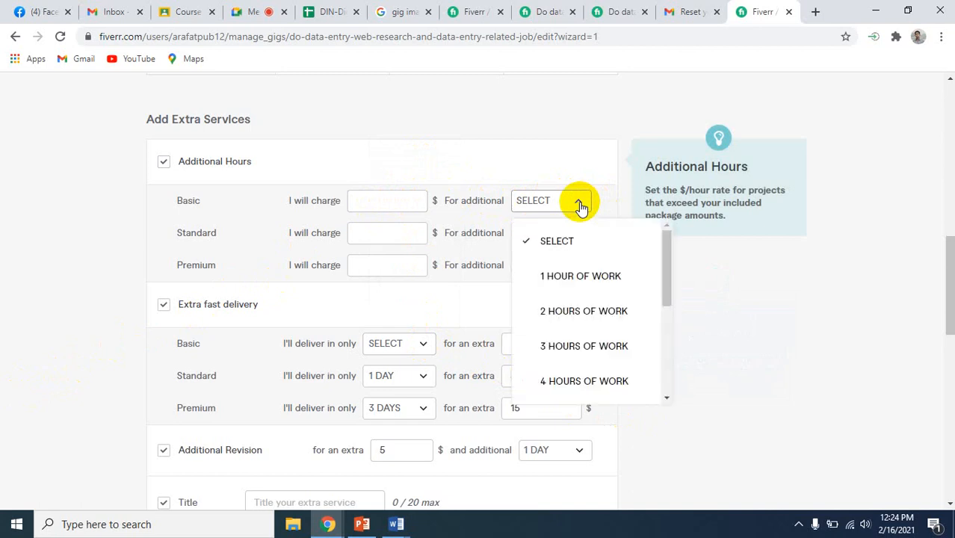
click(559, 278)
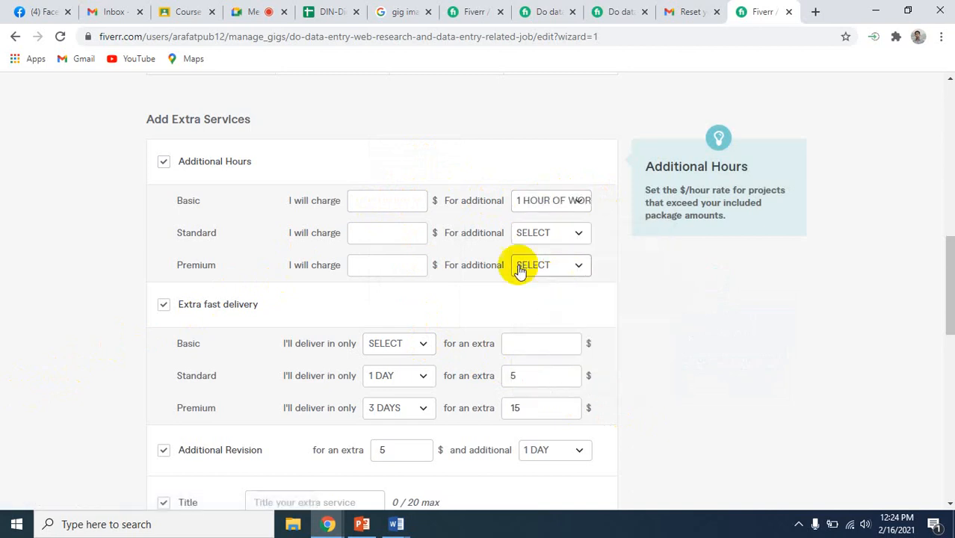
click(395, 206)
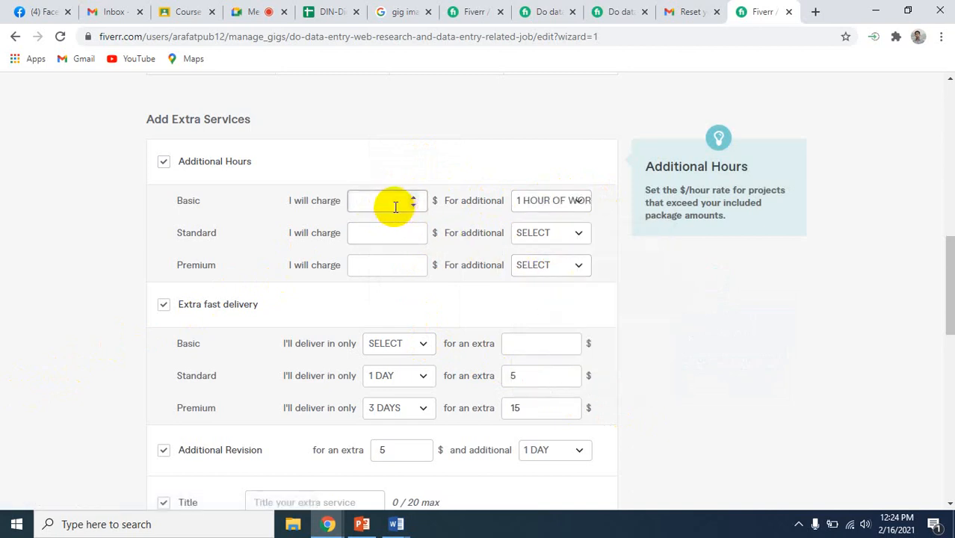
text(5)
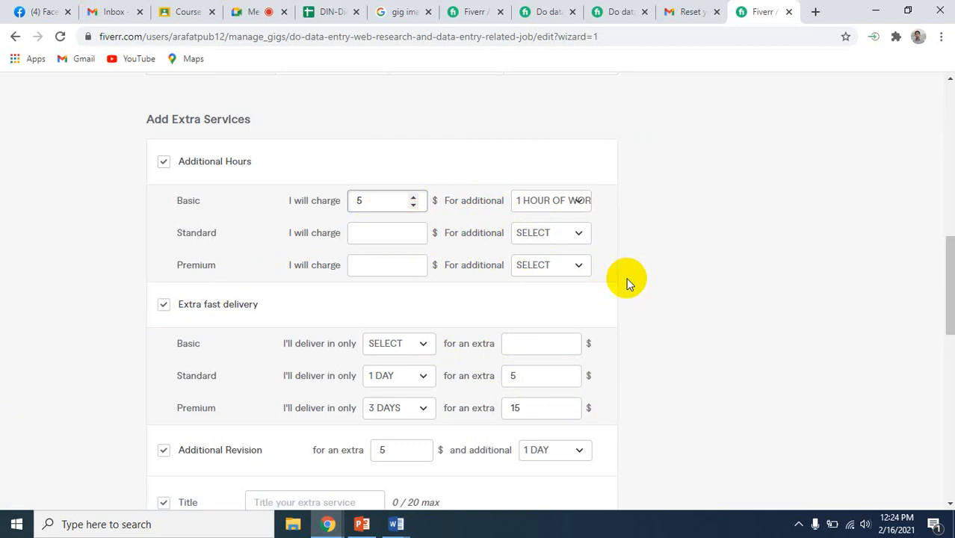
Charge $5 for 2 additional hours of work on the Standard package
click(413, 232)
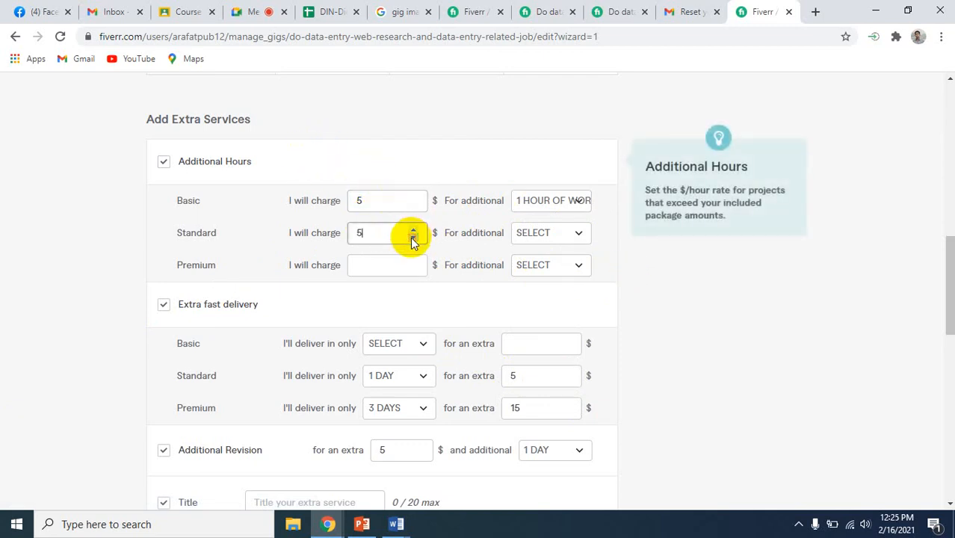
click(576, 233)
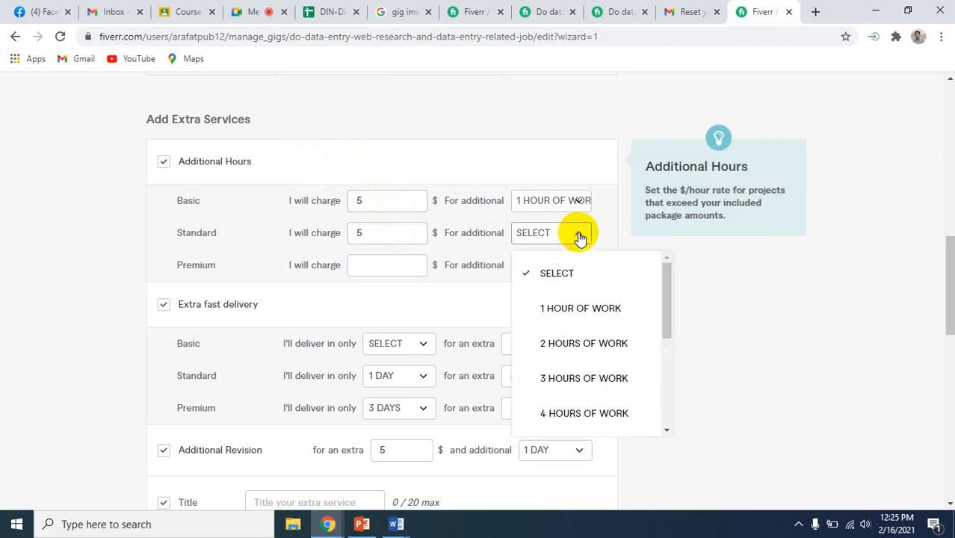
click(570, 344)
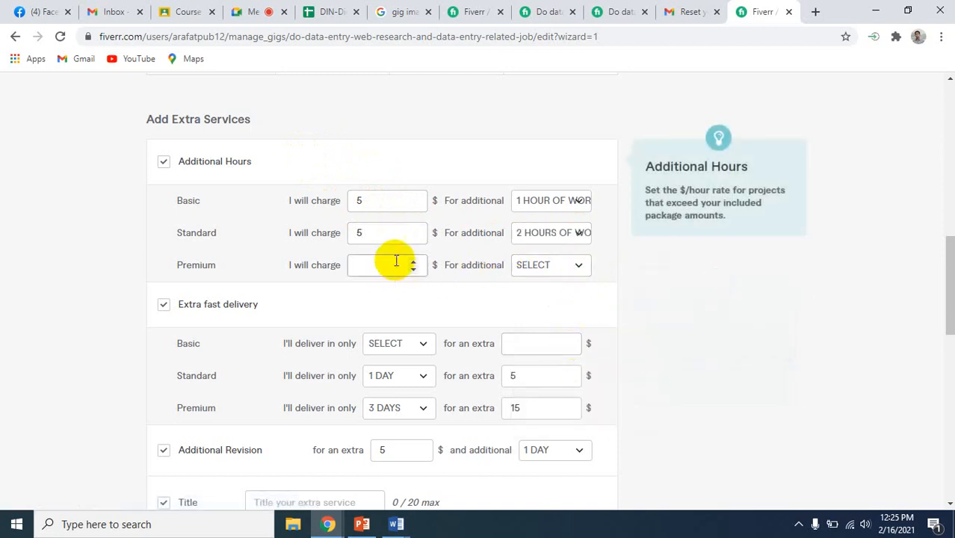
Set the Standard package's Additional Hours extra to $15 for 3 hours of work
click(381, 227)
key(BackSpace)
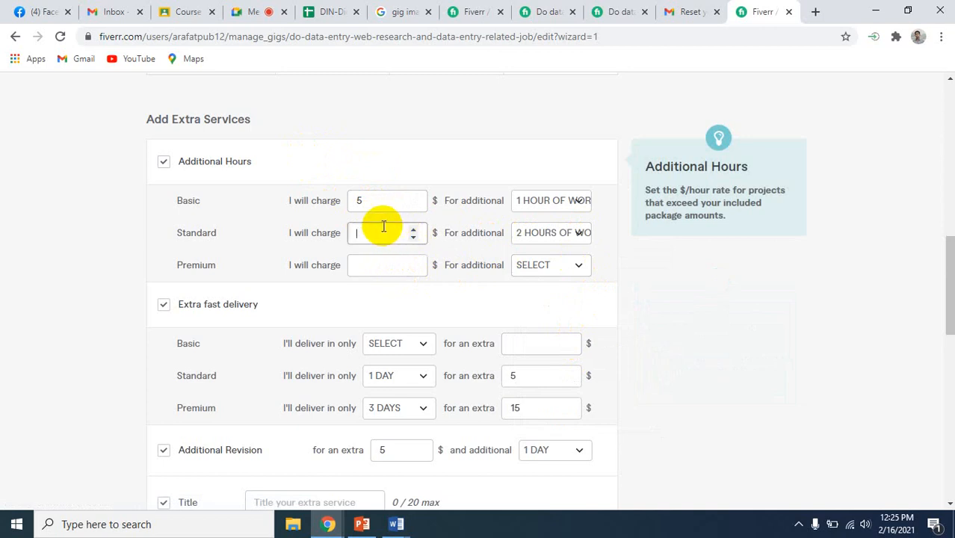
text(15)
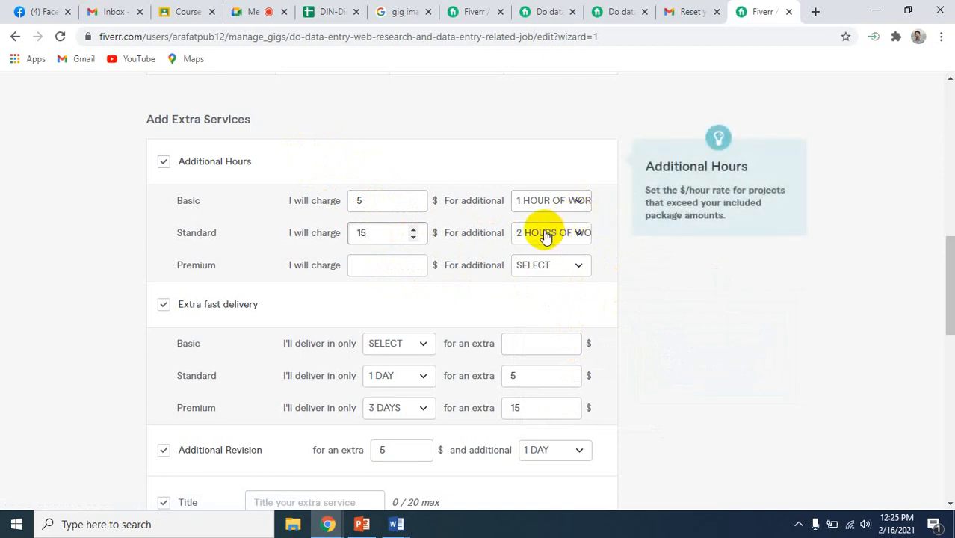
click(522, 236)
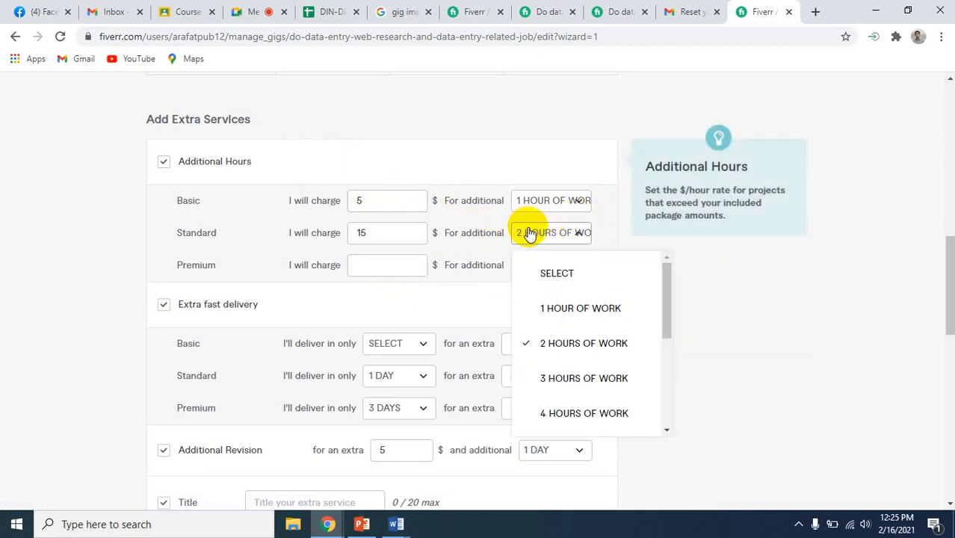
scroll(537, 160, up, 4)
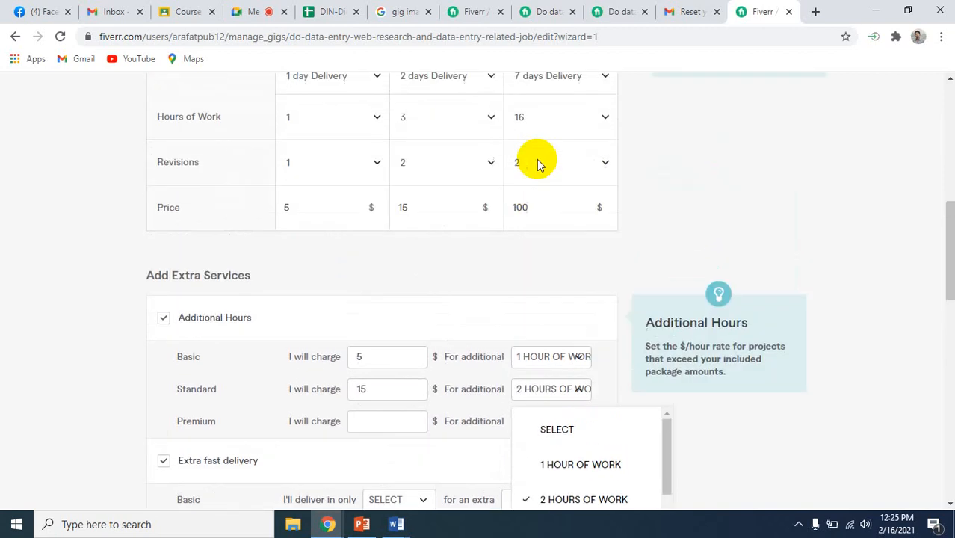
scroll(536, 159, up, 1)
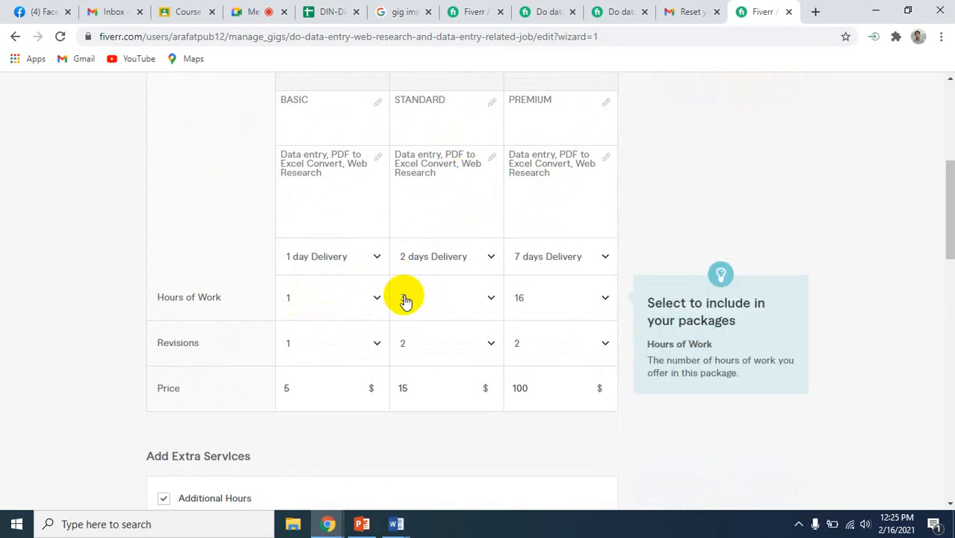
scroll(431, 416, down, 7)
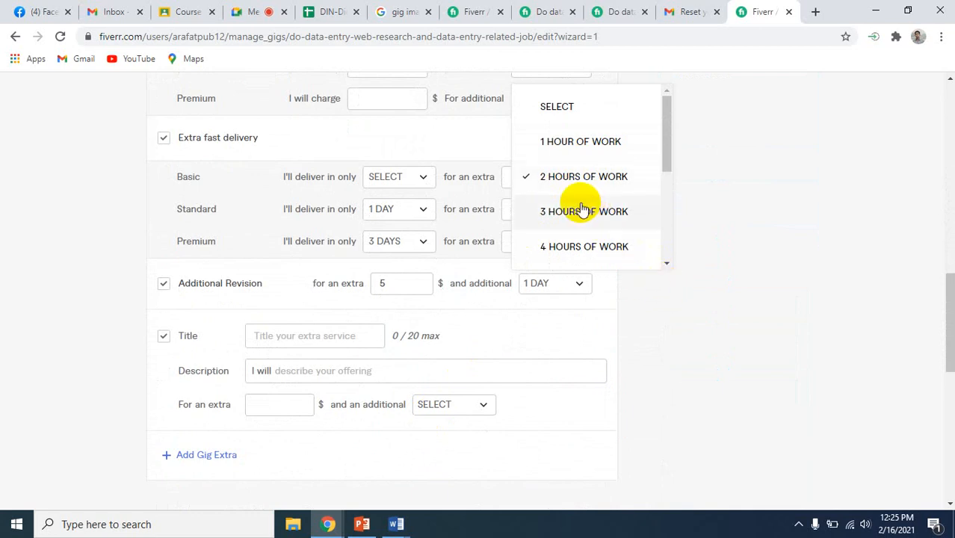
click(583, 212)
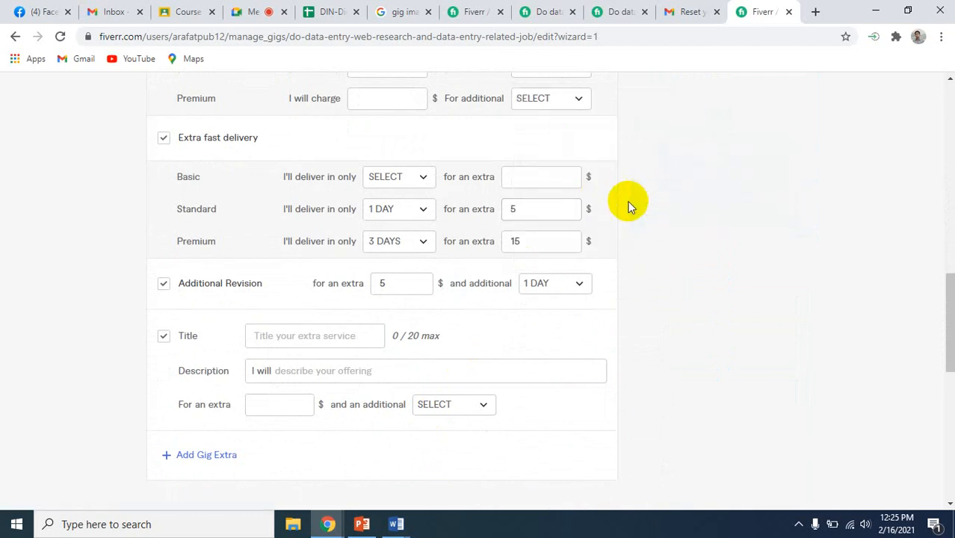
Check the package hours and prices, and charge $20 for 2 additional hours of work on the Premium package
scroll(628, 203, up, 3)
scroll(628, 203, up, 2)
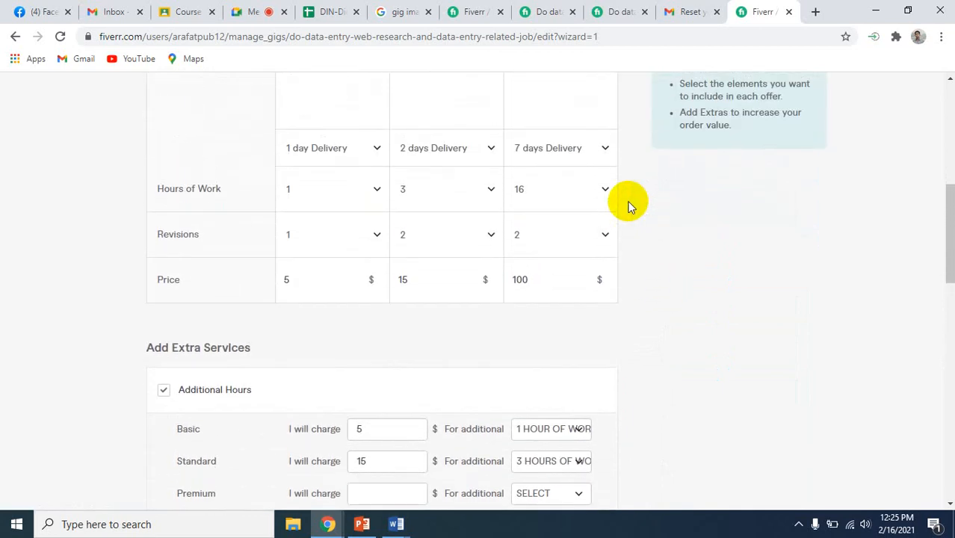
scroll(629, 203, down, 3)
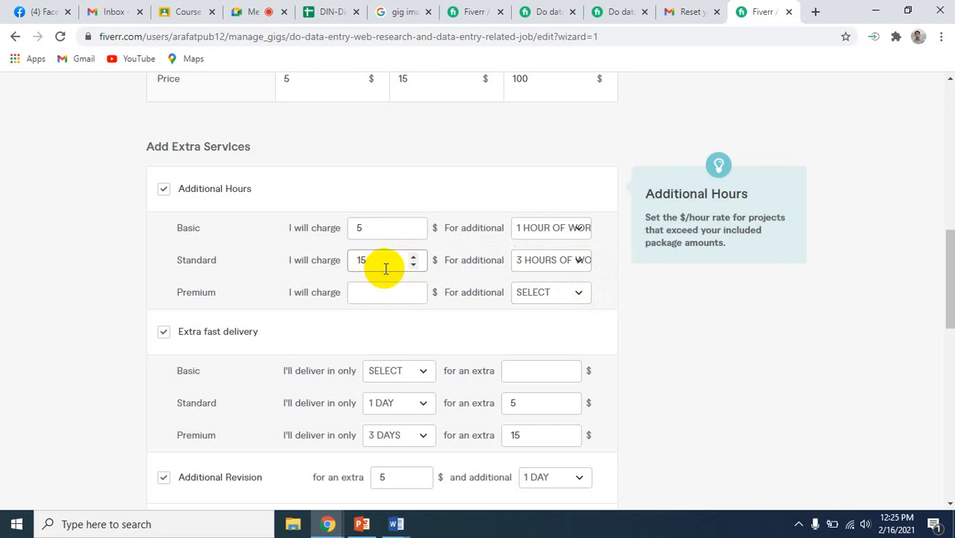
click(373, 292)
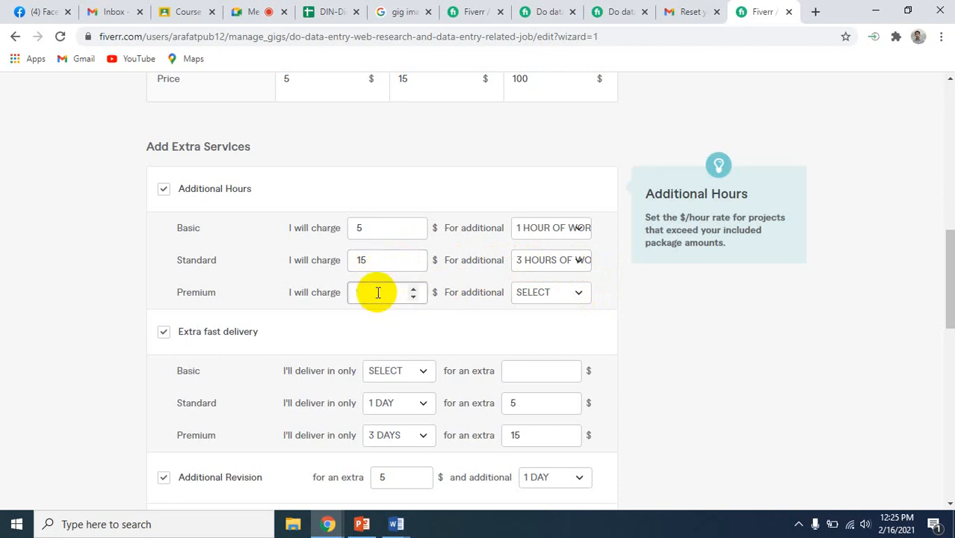
text(1)
key(BackSpace)
text(2)
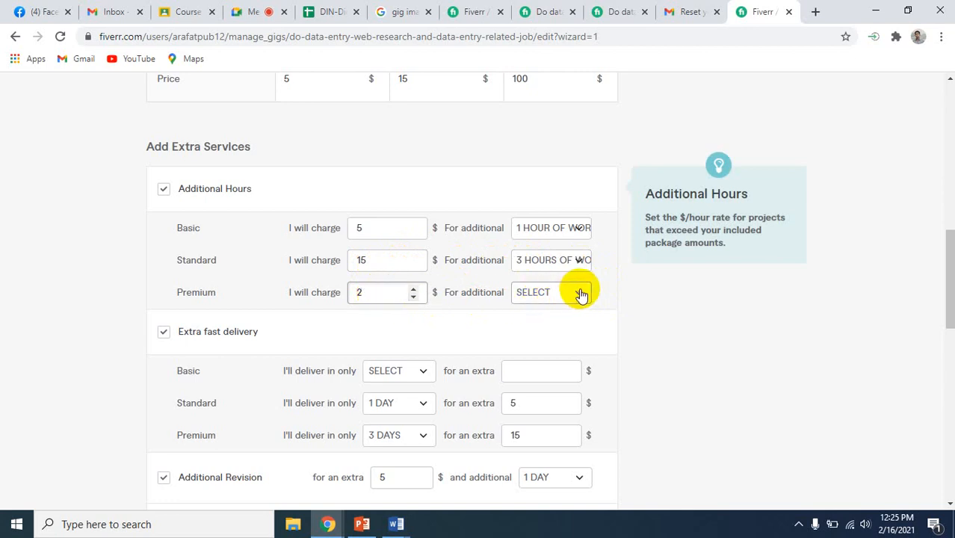
key(BackSpace)
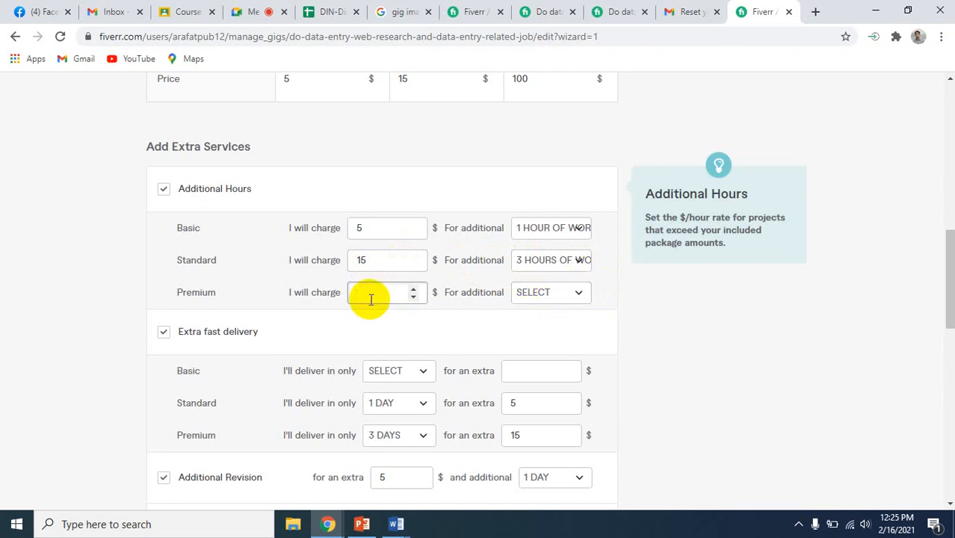
text(20)
click(582, 293)
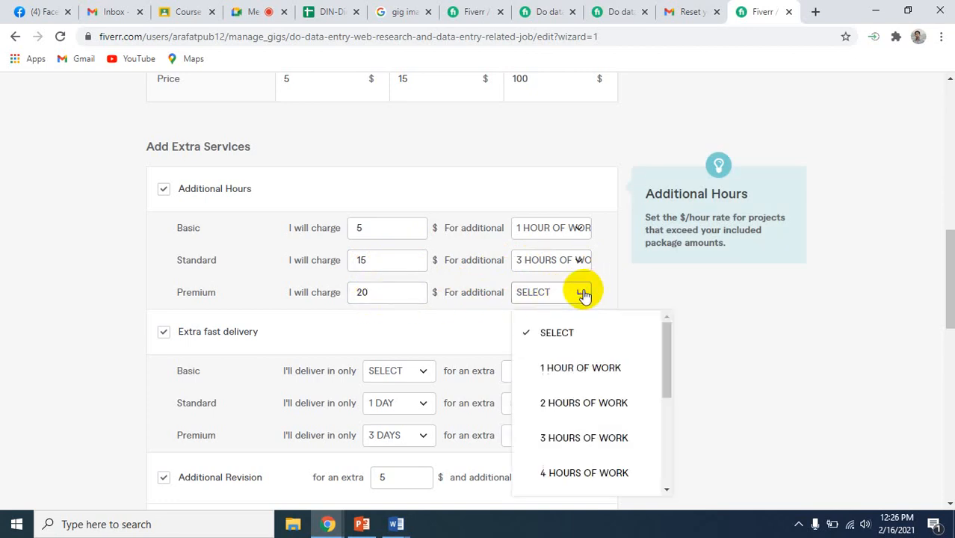
click(575, 408)
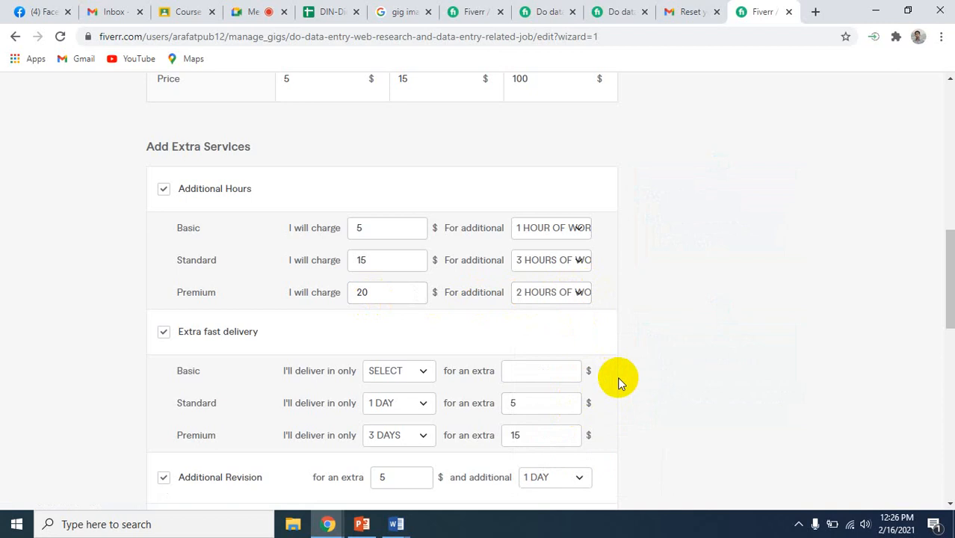
Review the packages' delivery times, hours, revisions and prices against the additional hours and extra fast delivery offers
scroll(617, 376, down, 3)
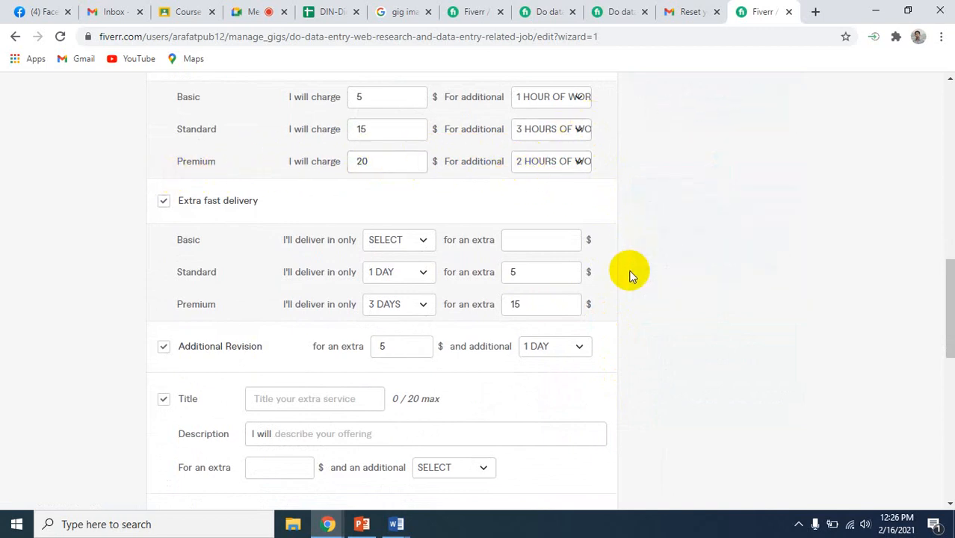
scroll(630, 275, up, 1)
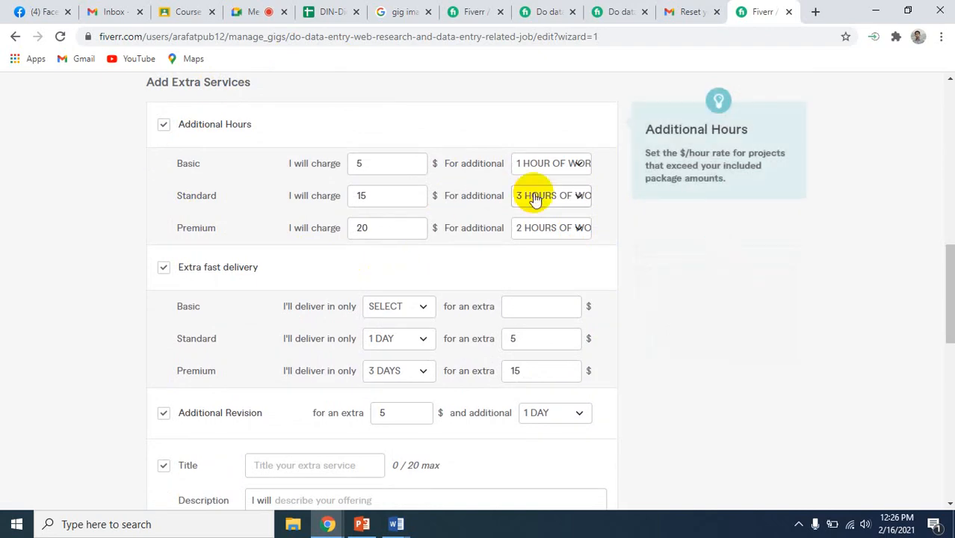
scroll(622, 175, up, 7)
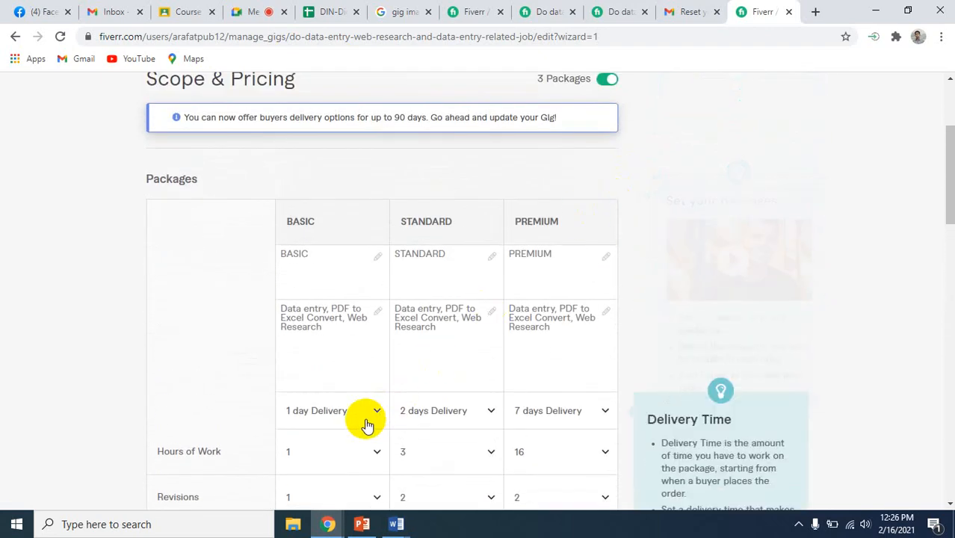
scroll(366, 425, down, 2)
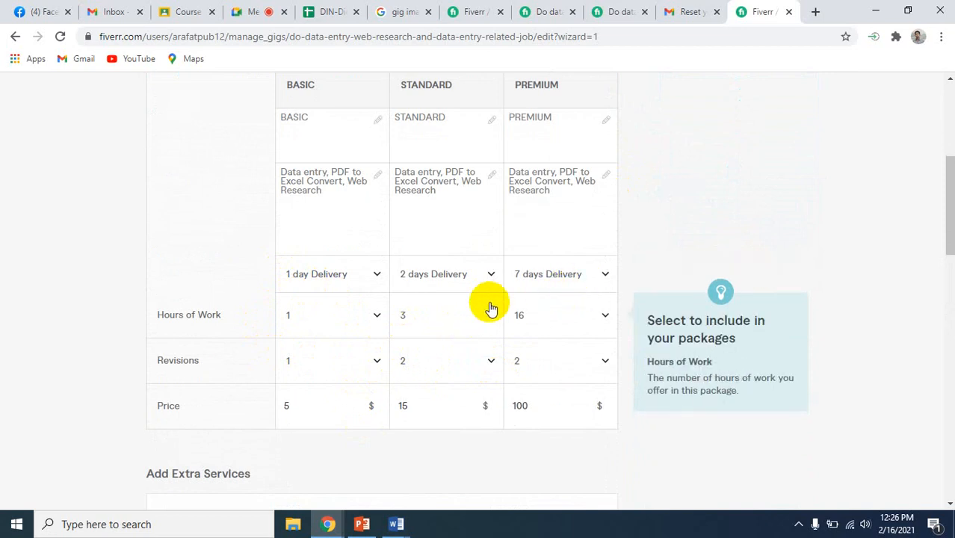
scroll(638, 431, down, 5)
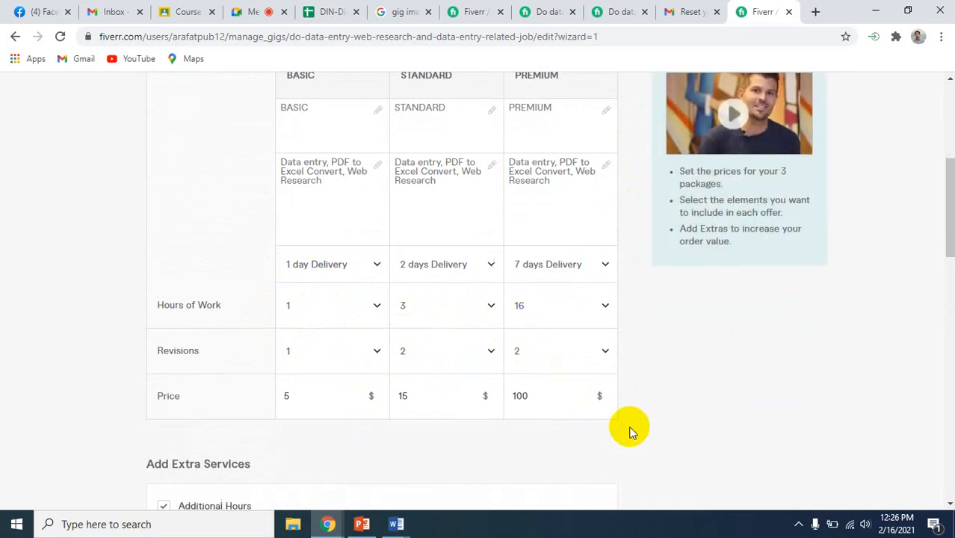
scroll(630, 432, down, 1)
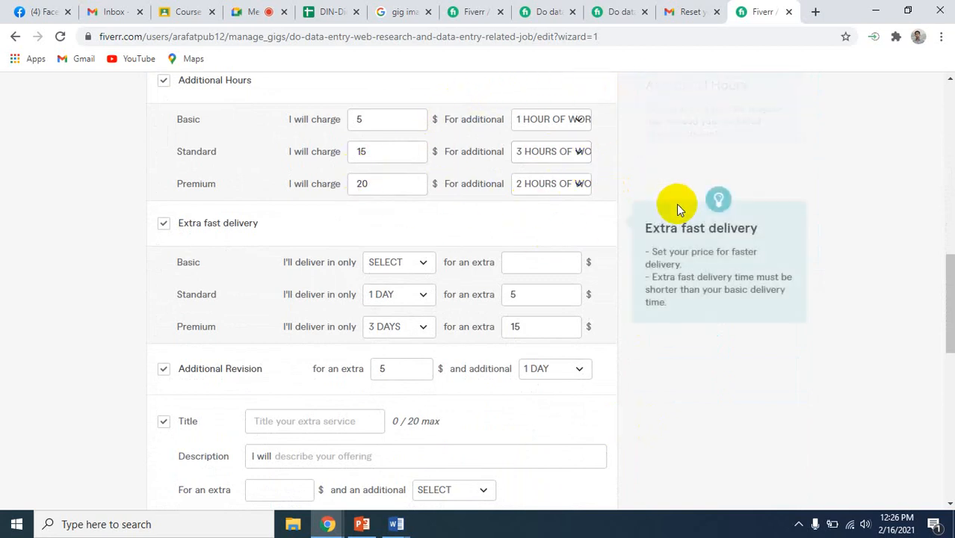
scroll(624, 269, up, 1)
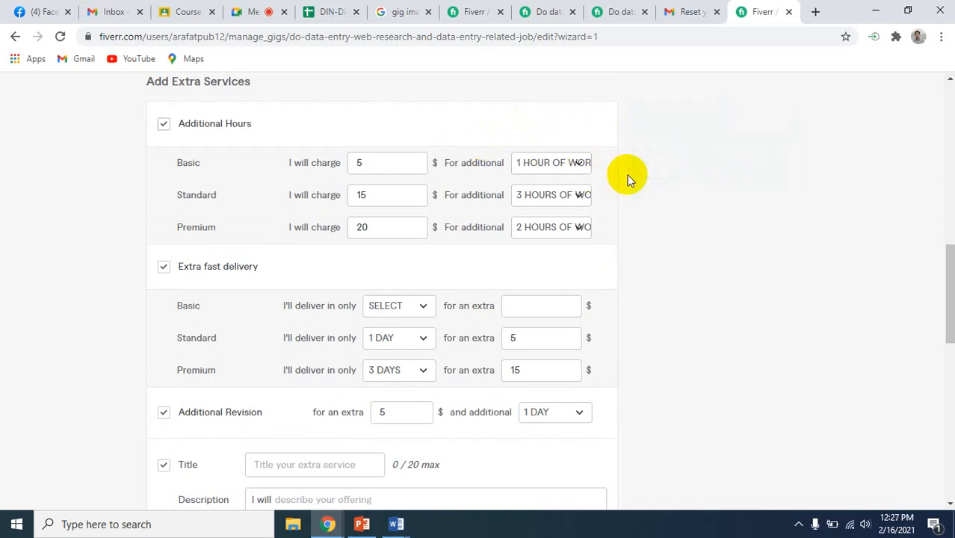
scroll(627, 175, up, 4)
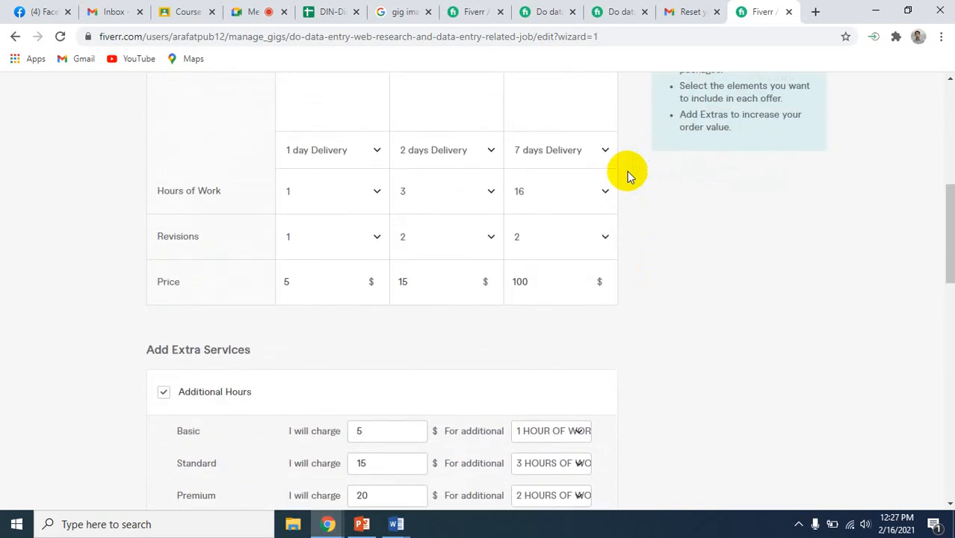
scroll(627, 171, down, 1)
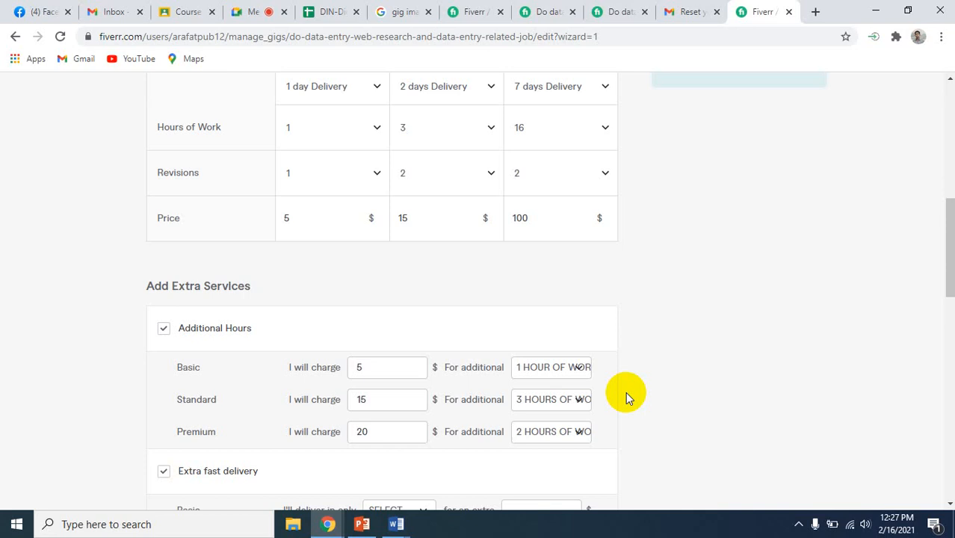
scroll(625, 391, down, 1)
scroll(626, 392, up, 2)
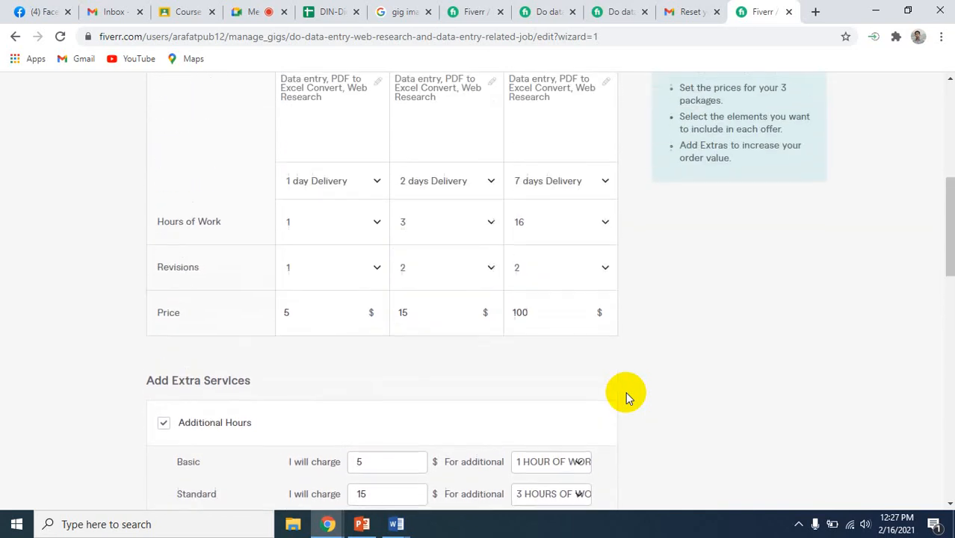
Exclude the empty custom gig extra from the extra services and save the pricing page to continue
scroll(625, 392, down, 5)
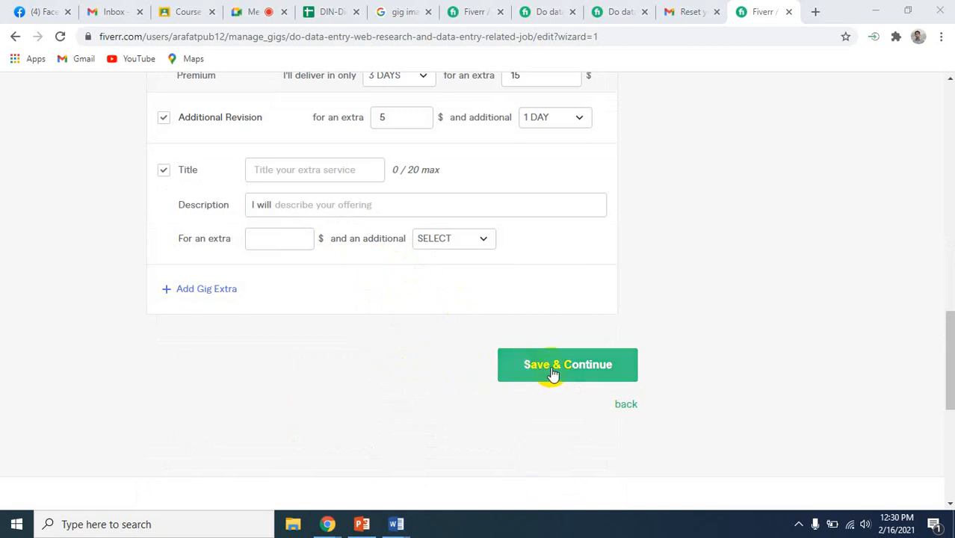
click(552, 372)
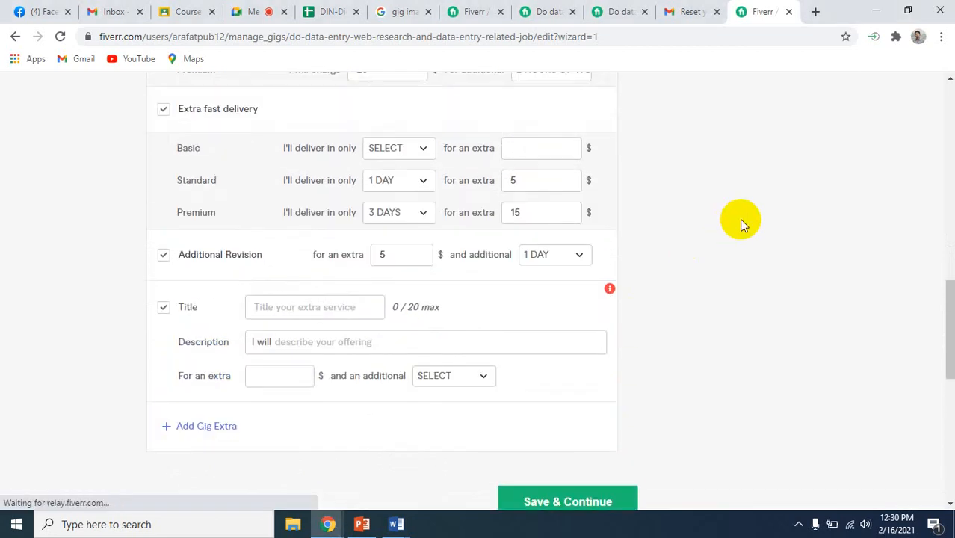
click(163, 309)
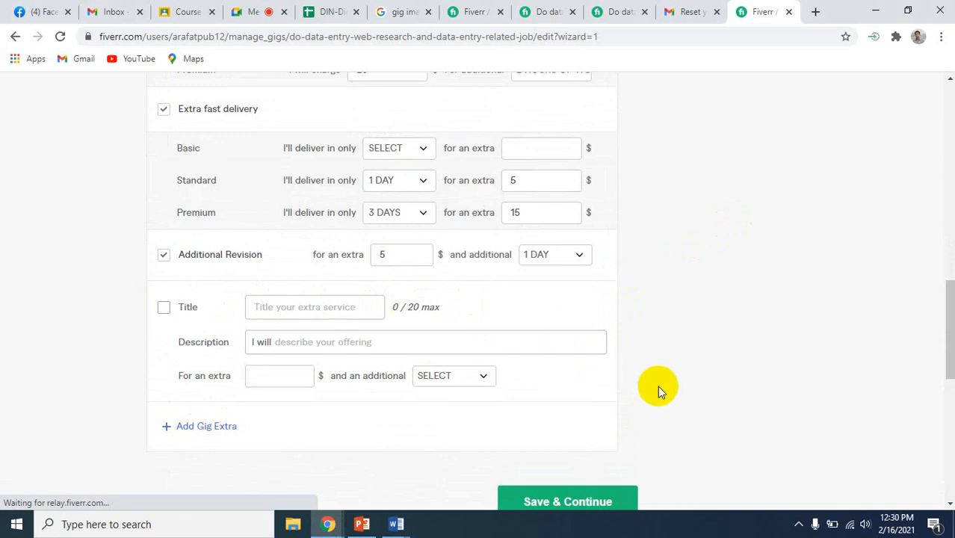
scroll(659, 390, down, 2)
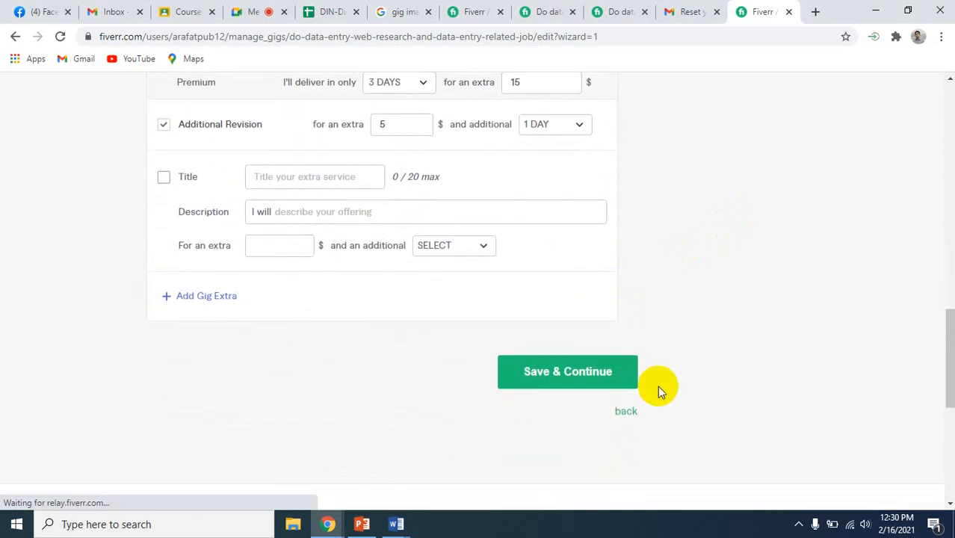
click(558, 366)
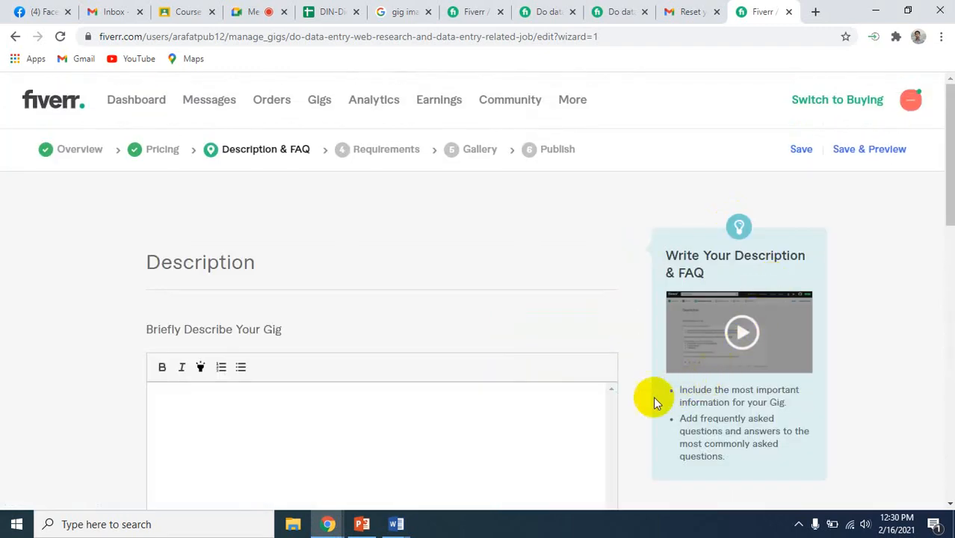
Look over the Description & FAQ page and switch to Gig Information.docx in Word
scroll(639, 405, down, 1)
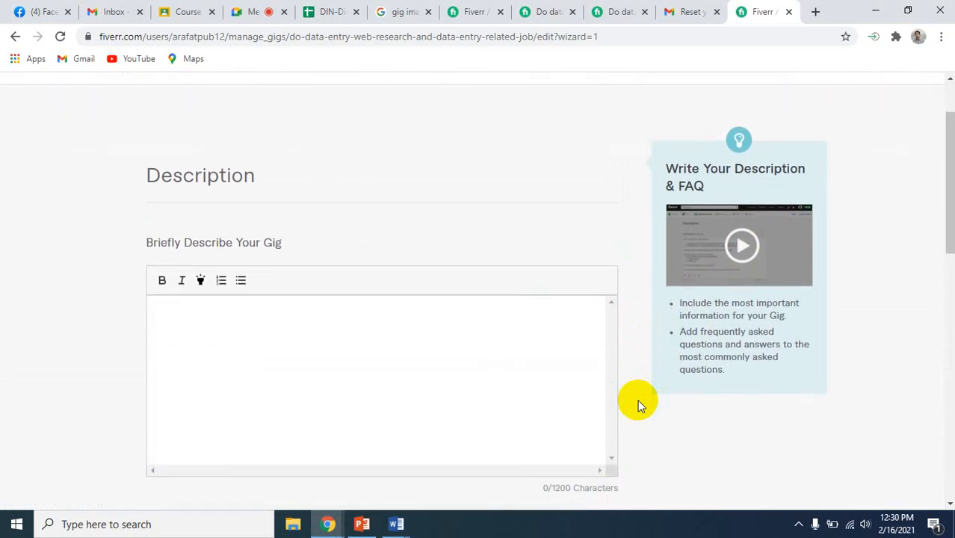
scroll(639, 405, down, 1)
scroll(639, 406, up, 2)
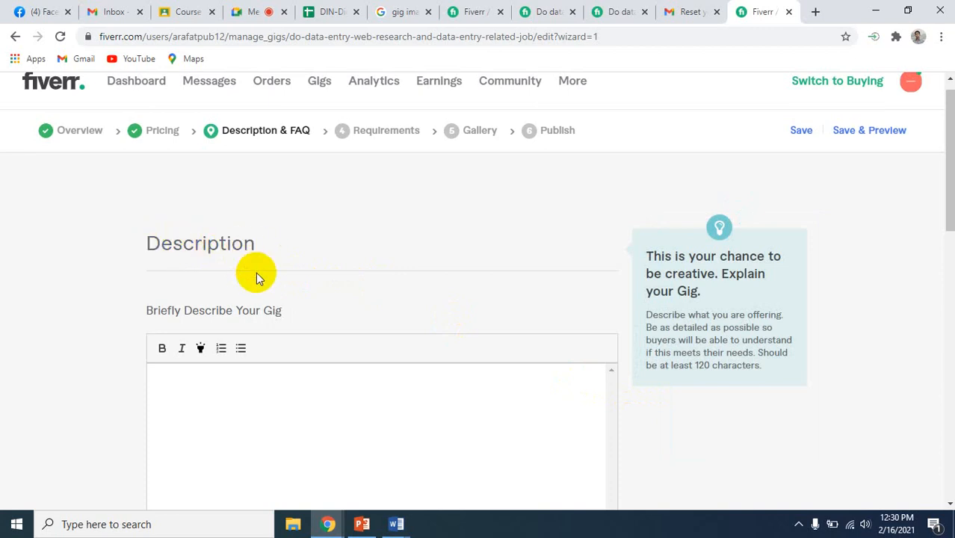
scroll(363, 299, down, 2)
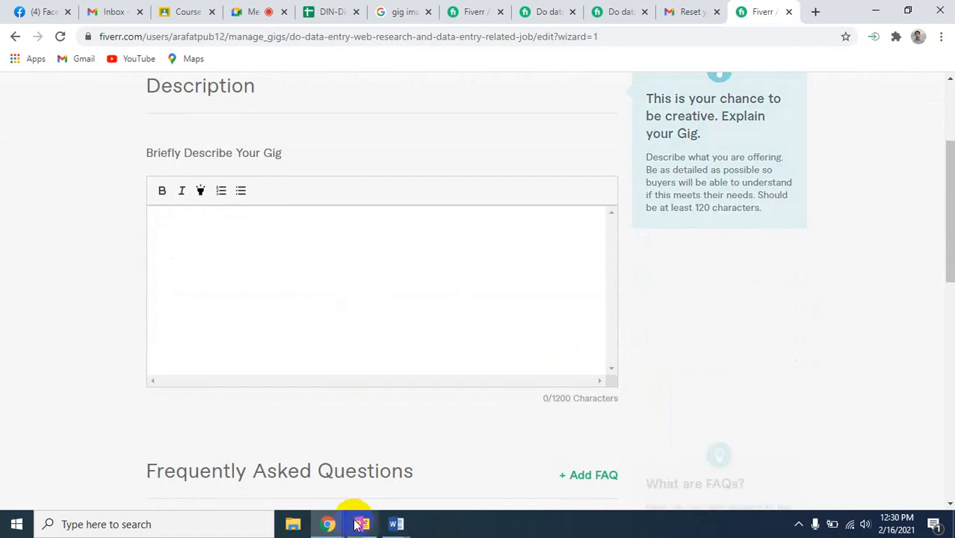
mouse_move(409, 523)
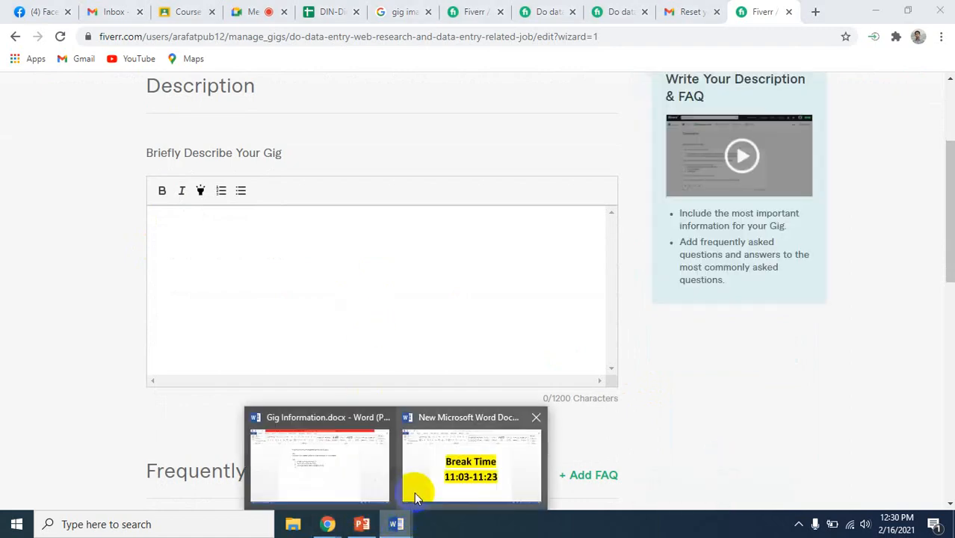
mouse_move(415, 497)
click(373, 487)
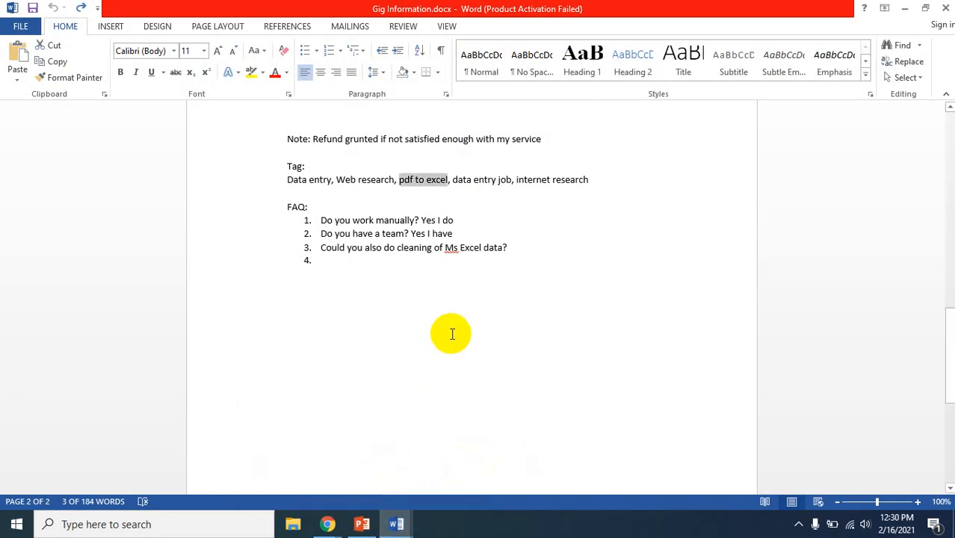
Select the gig description for copying, from "If you are looking for someone" through the refund note
scroll(452, 334, up, 4)
scroll(452, 334, up, 4)
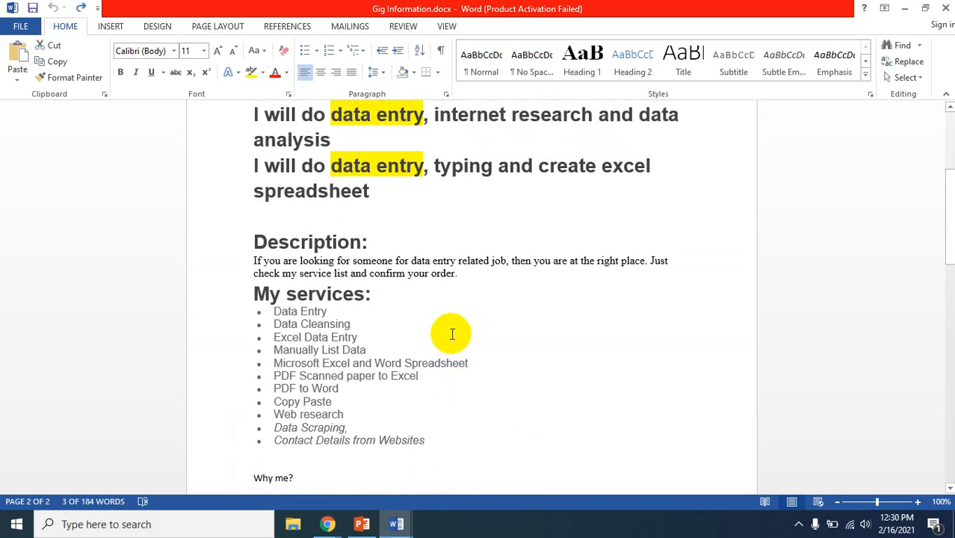
click(256, 258)
double_click(256, 259)
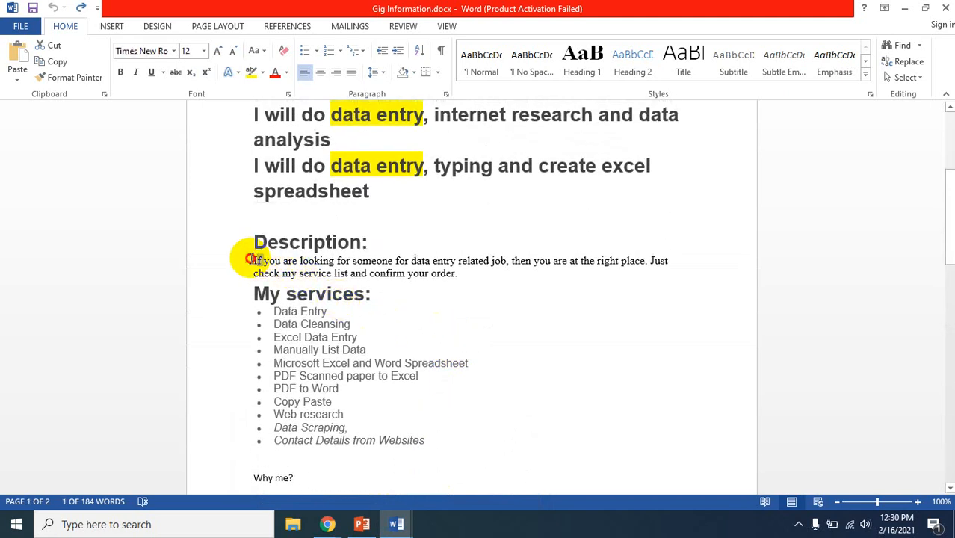
drag(254, 258, 361, 355)
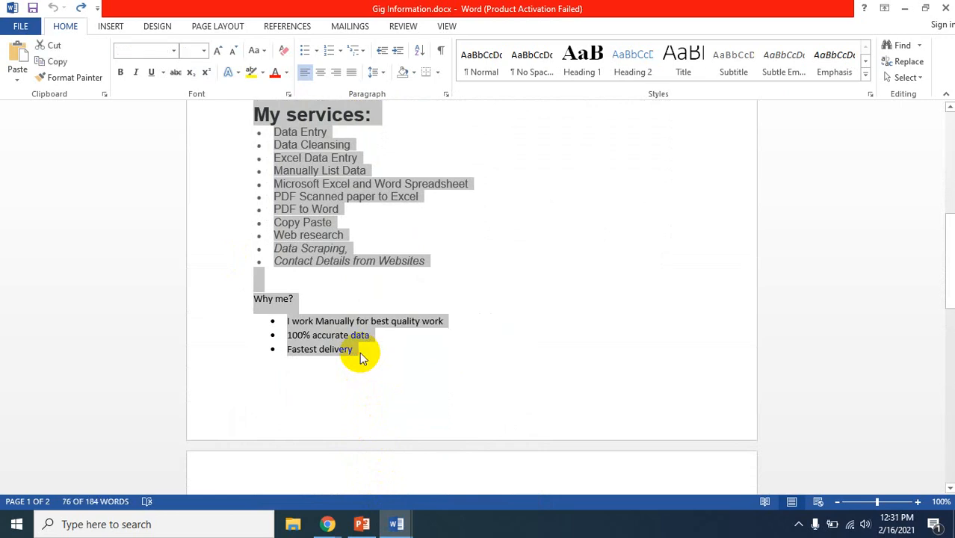
click(360, 353)
scroll(348, 171, up, 5)
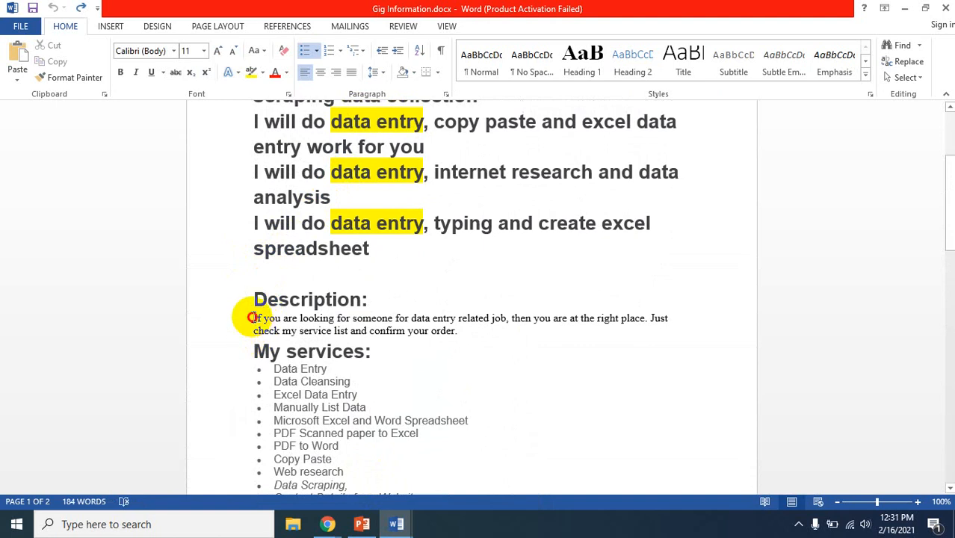
drag(253, 317, 545, 357)
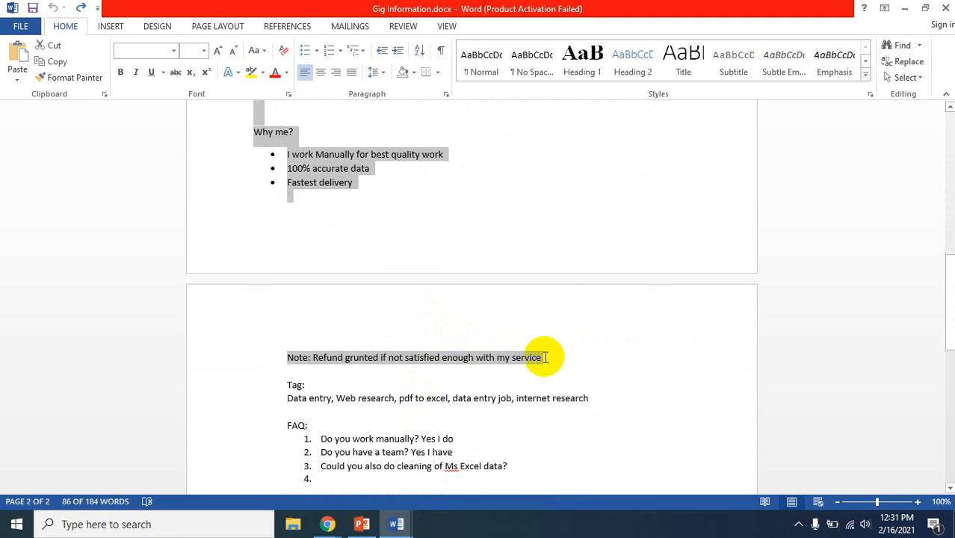
Return to the Fiverr gig page in Chrome and paste the copied text as the gig description
click(327, 523)
click(230, 473)
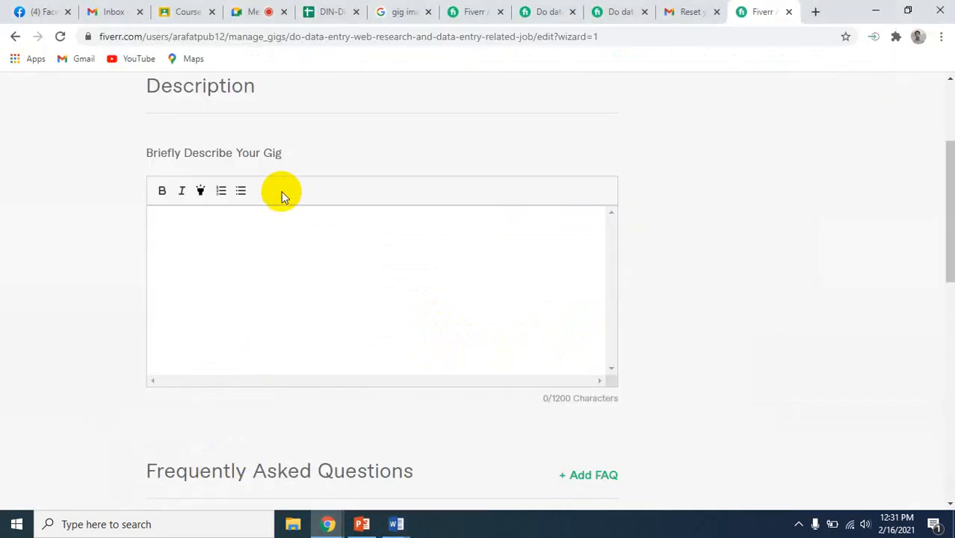
click(254, 269)
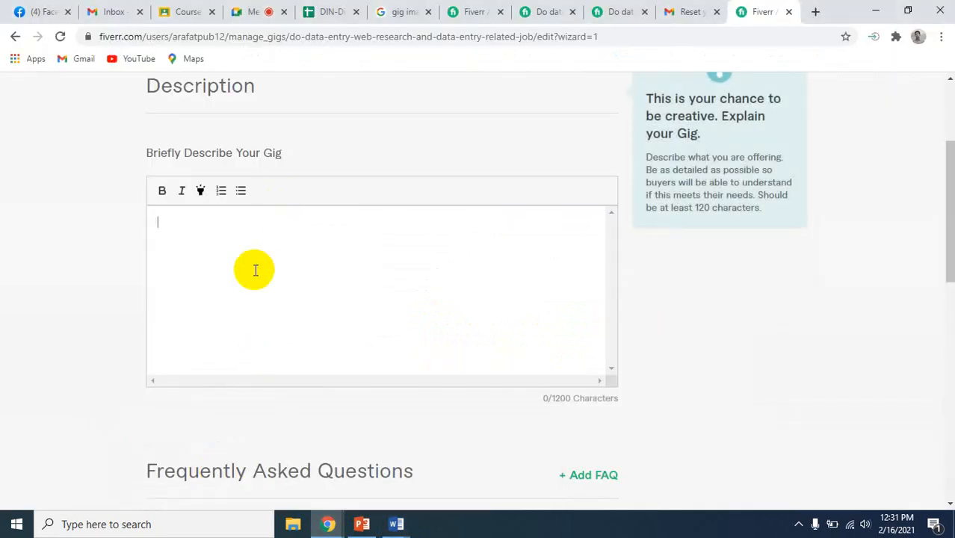
key(ctrl+v)
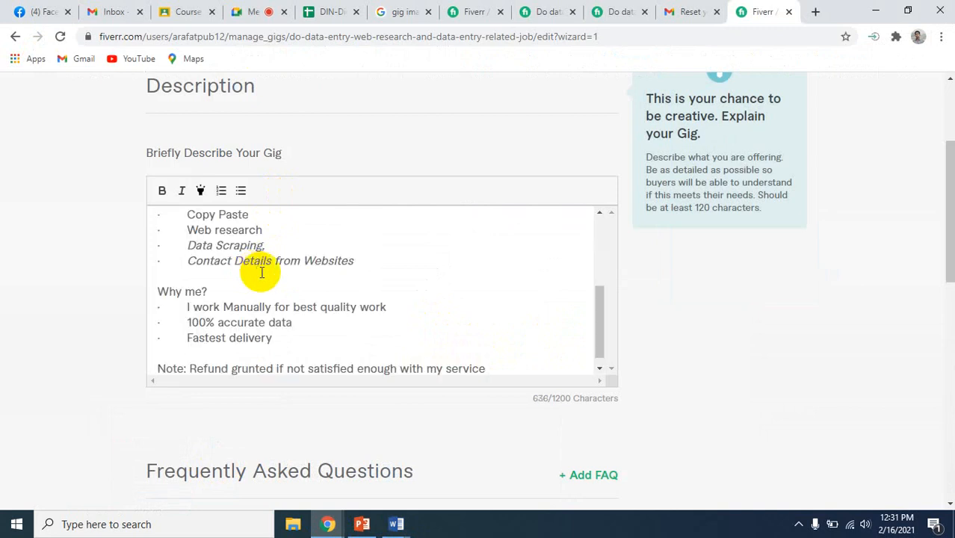
Remove the pasted bullet marks and indentation before the service names in the gig description
scroll(297, 272, up, 5)
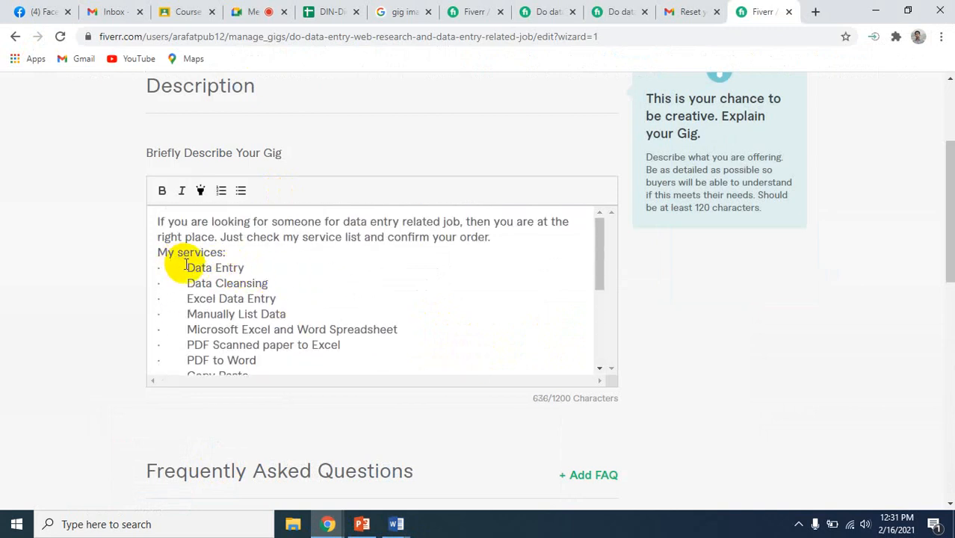
key(BackSpace)
key(BackSpace)
key(BackSpace)
key(BackSpace)
key(BackSpace)
key(BackSpace)
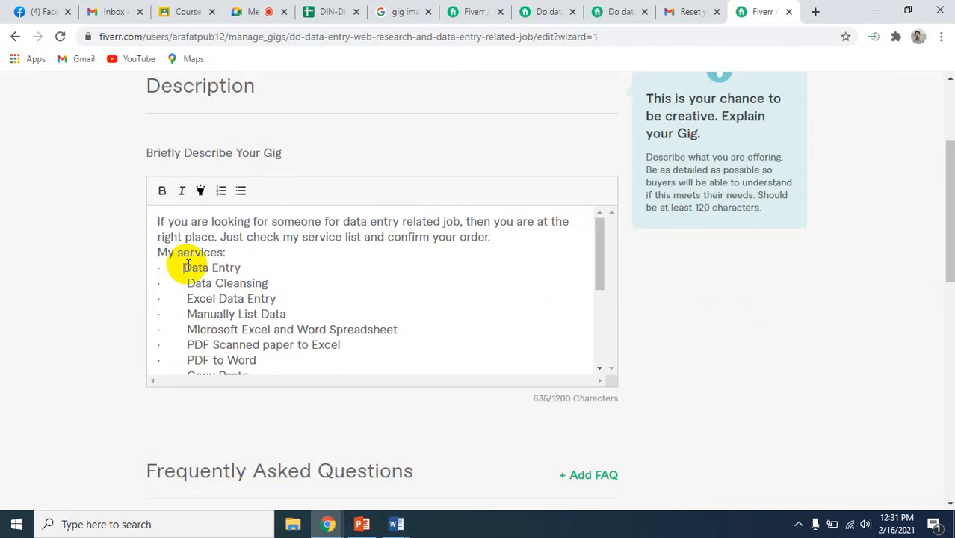
key(BackSpace)
key(BackSpace)
key(BackSpace)
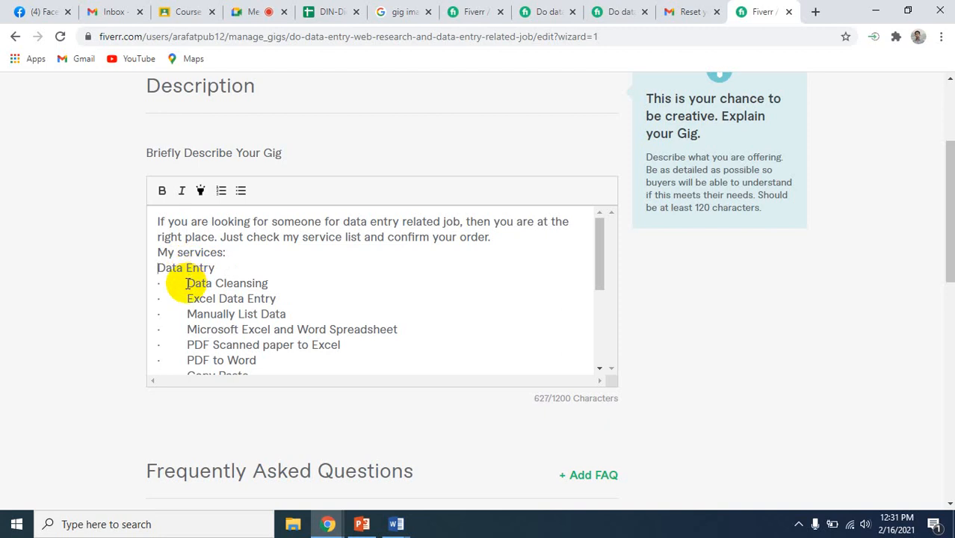
drag(186, 283, 151, 279)
key(BackSpace)
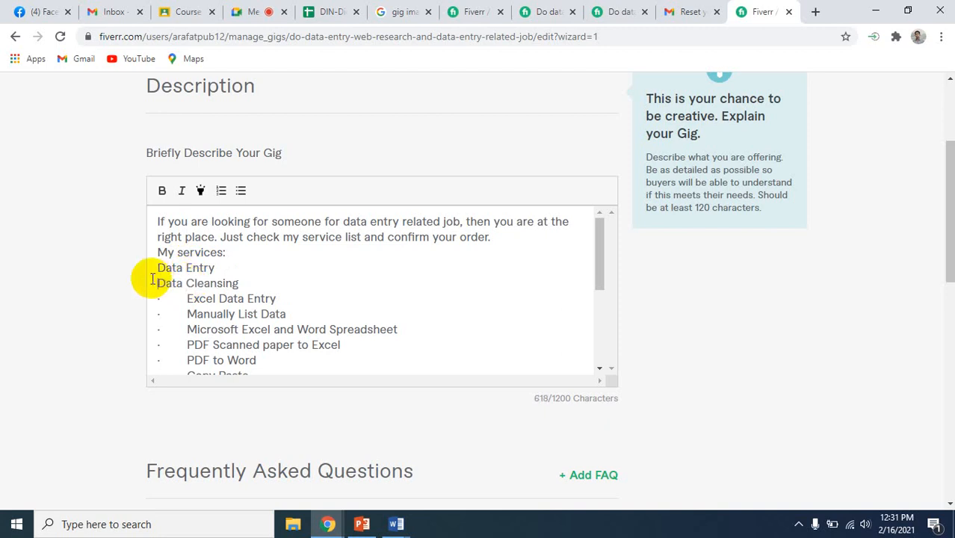
drag(187, 298, 150, 298)
click(179, 298)
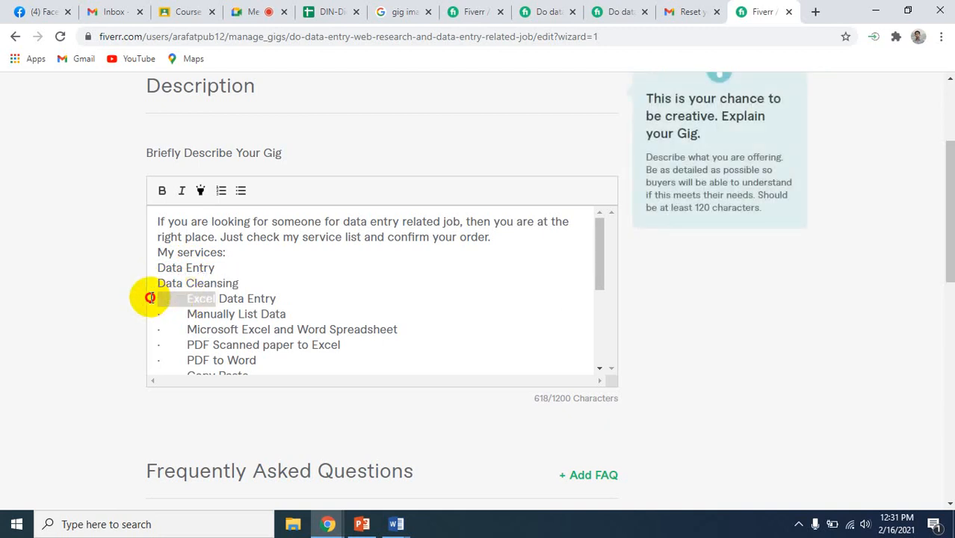
click(150, 298)
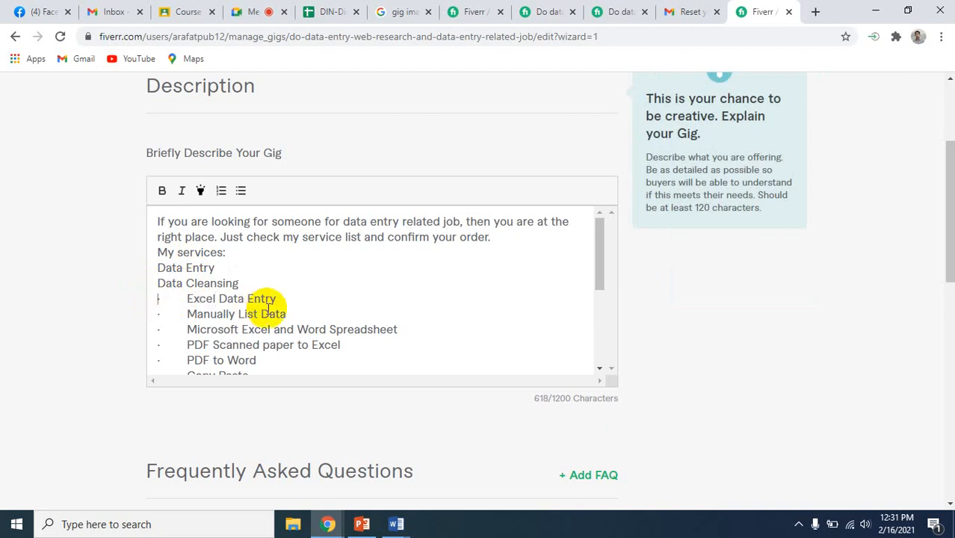
key(ctrl+z)
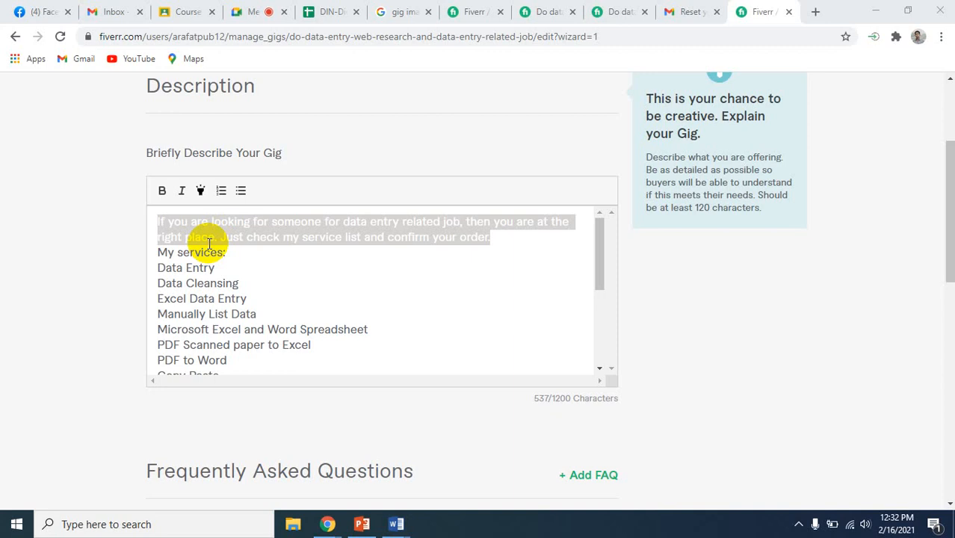
Apply bold, italic and highlighting to the opening paragraph of the gig description
click(163, 192)
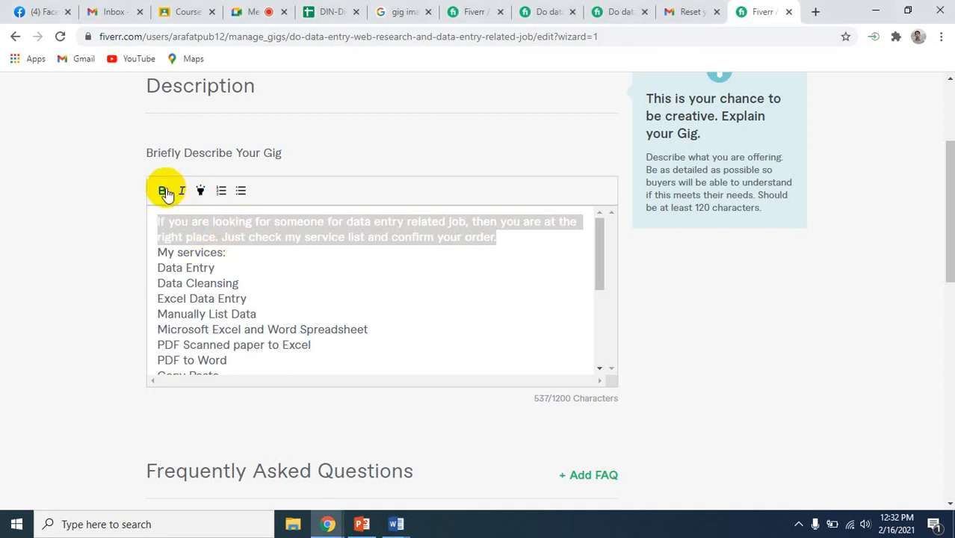
click(182, 191)
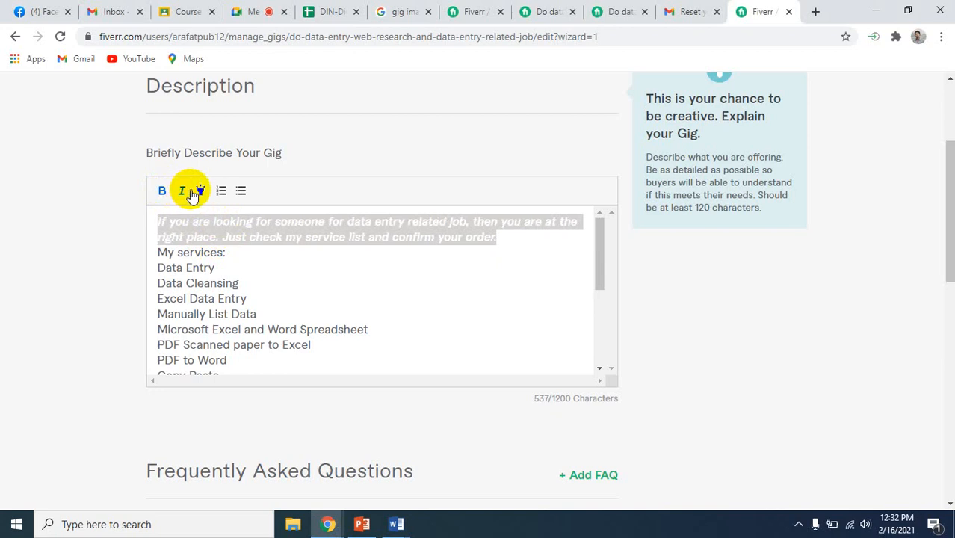
click(200, 193)
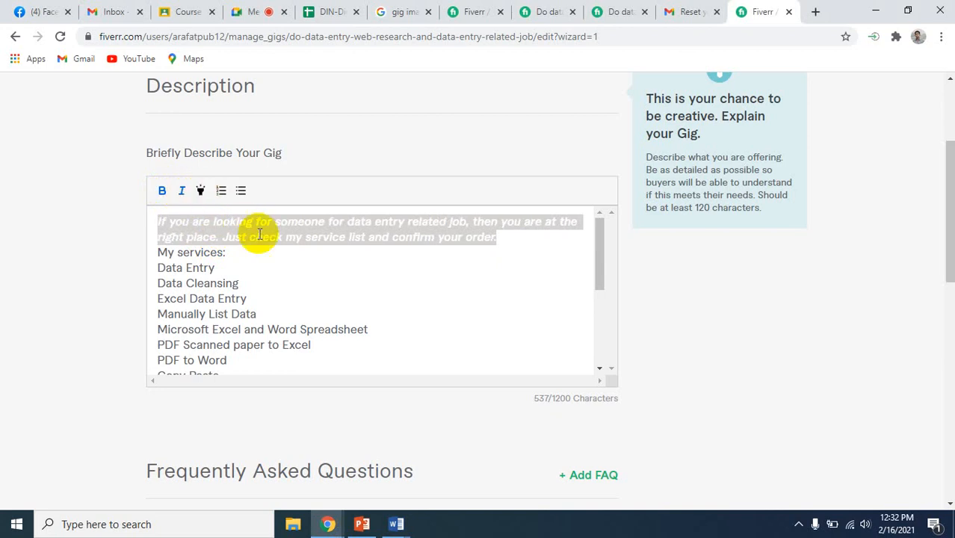
click(291, 254)
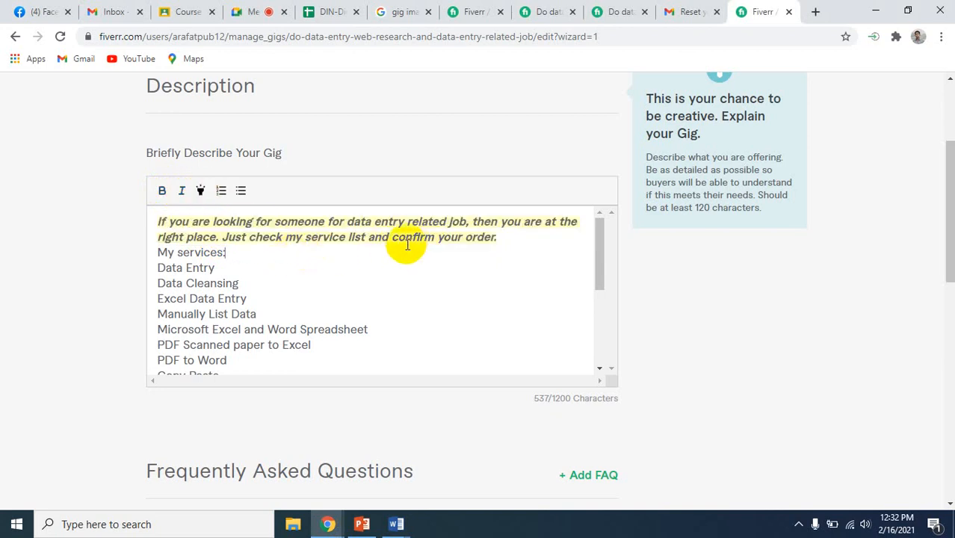
Clear the italic and highlighting from the opening paragraph and format it in bold only
drag(158, 252, 157, 194)
click(158, 192)
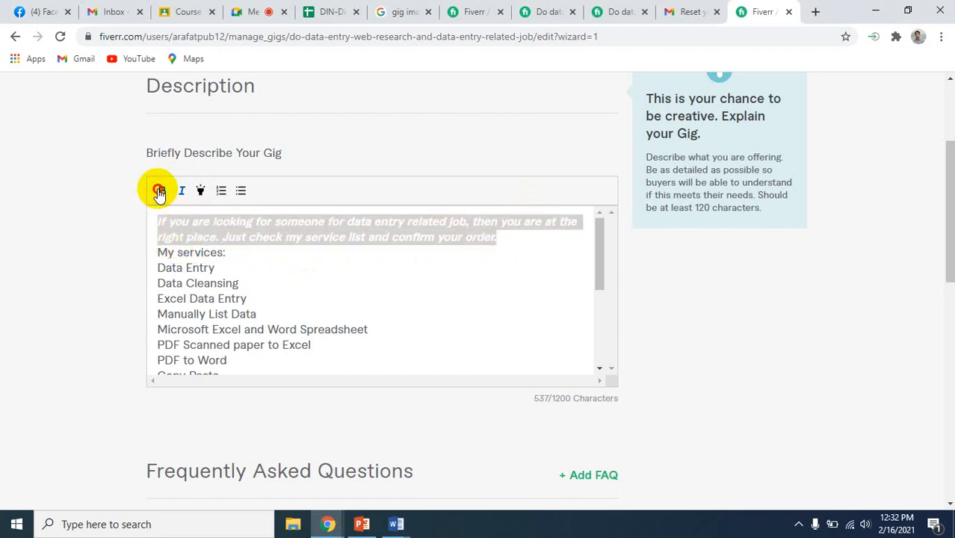
click(181, 192)
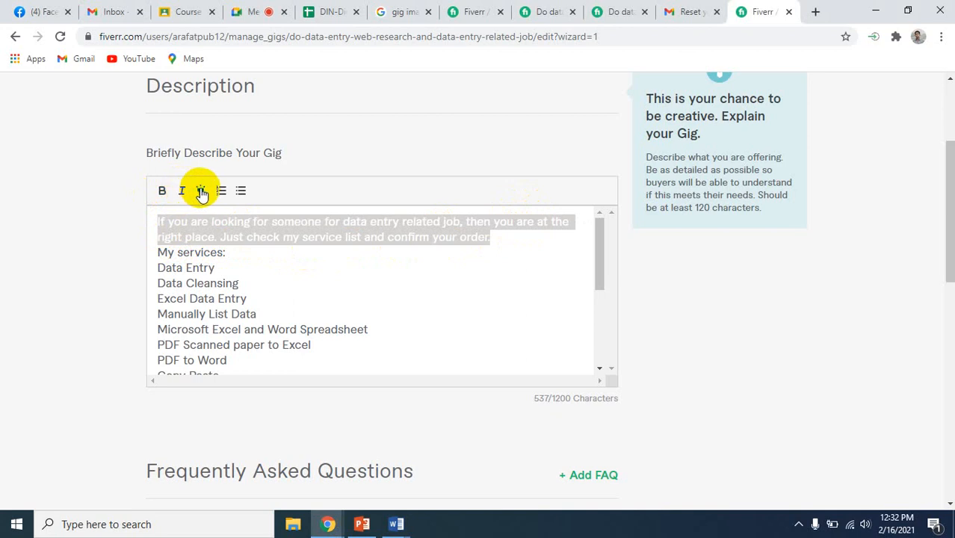
click(160, 193)
click(273, 271)
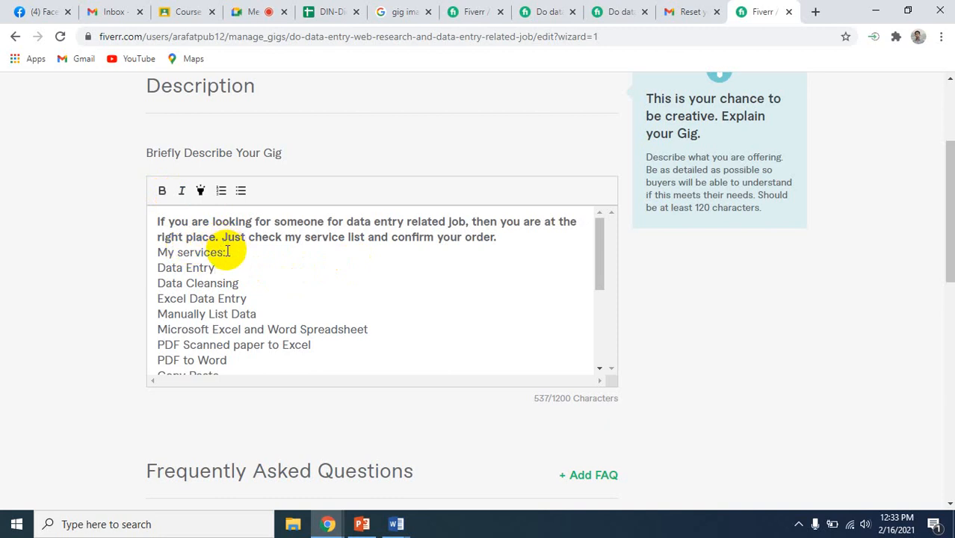
Make the "My services:" heading in the gig description bold and highlighted
drag(225, 253, 159, 254)
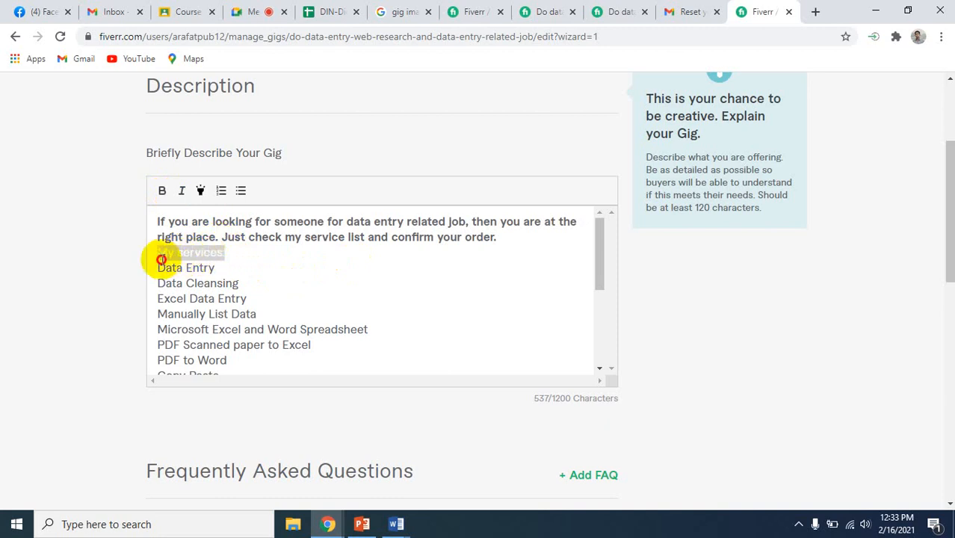
click(162, 191)
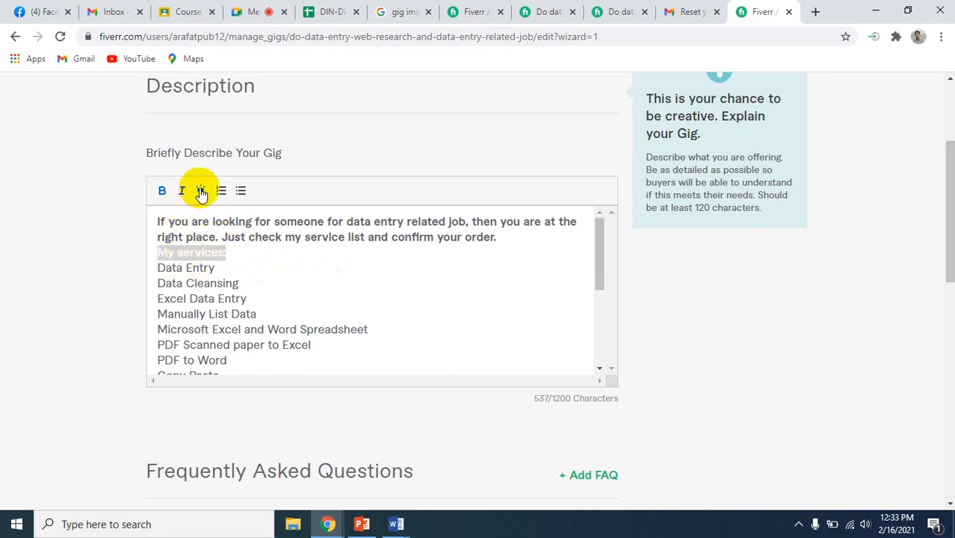
click(201, 191)
click(277, 270)
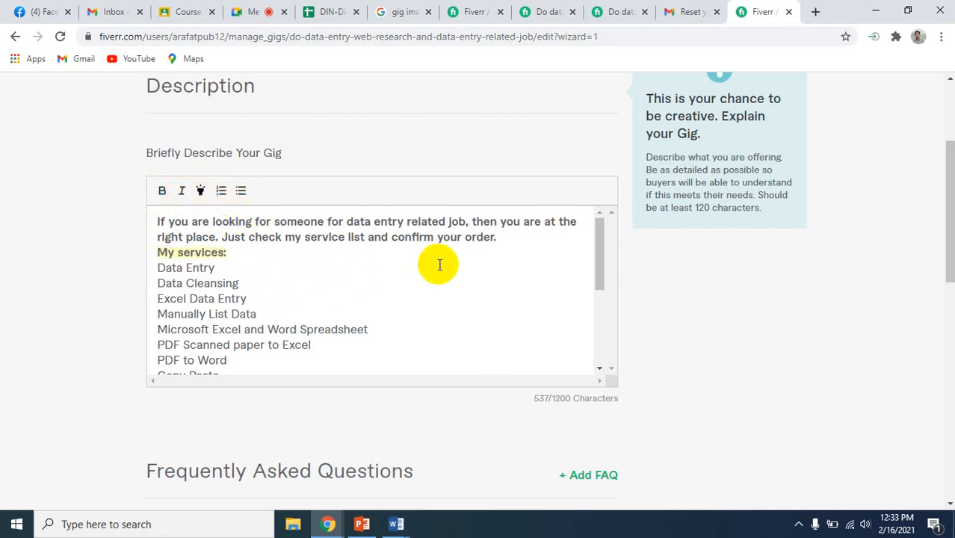
Insert a blank line above the "My services:" heading and turn the service names beneath it into a numbered list
key(Return)
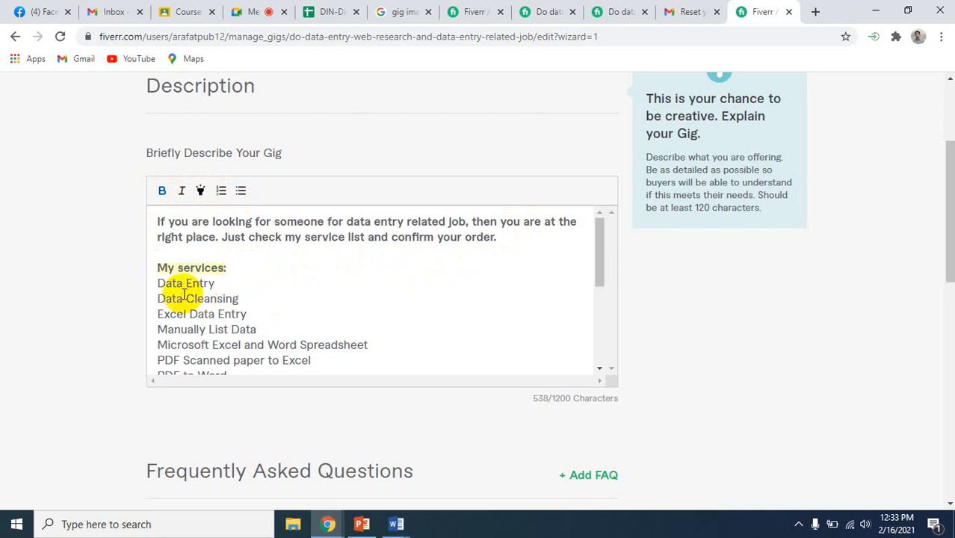
scroll(241, 273, down, 1)
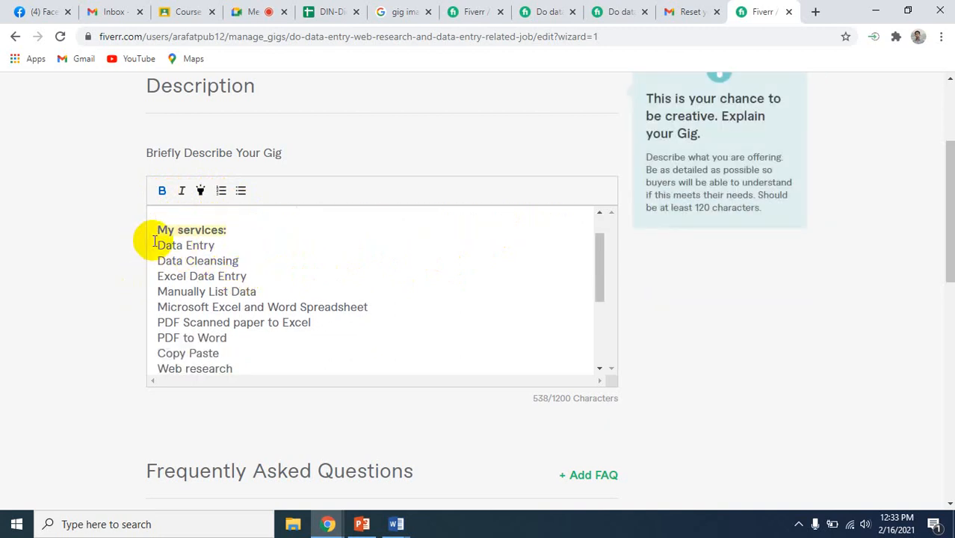
drag(158, 244, 326, 348)
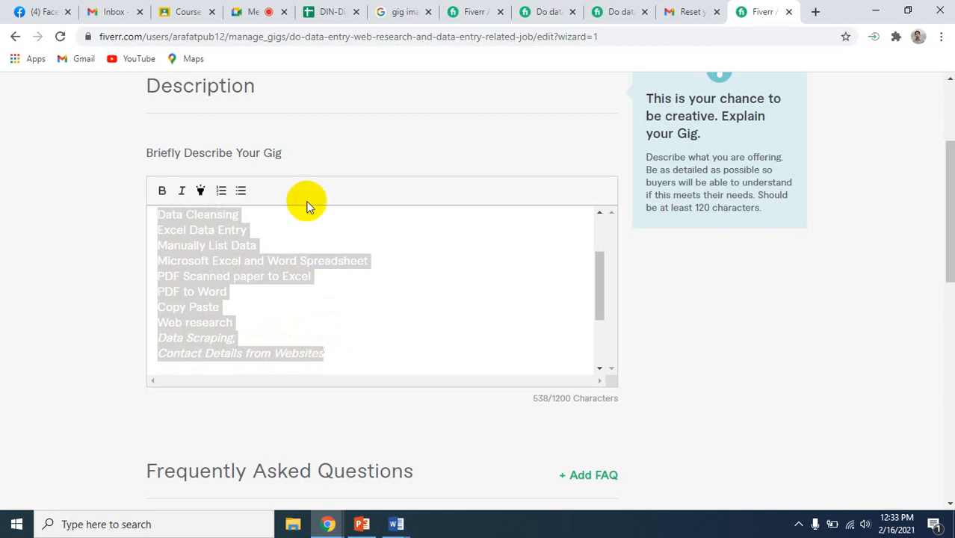
click(222, 193)
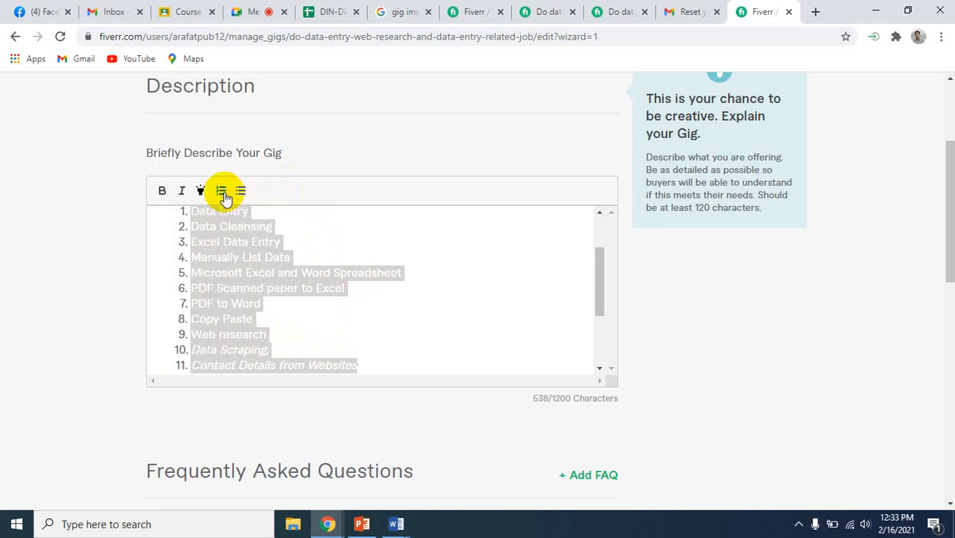
click(375, 290)
scroll(373, 289, up, 2)
scroll(374, 289, down, 1)
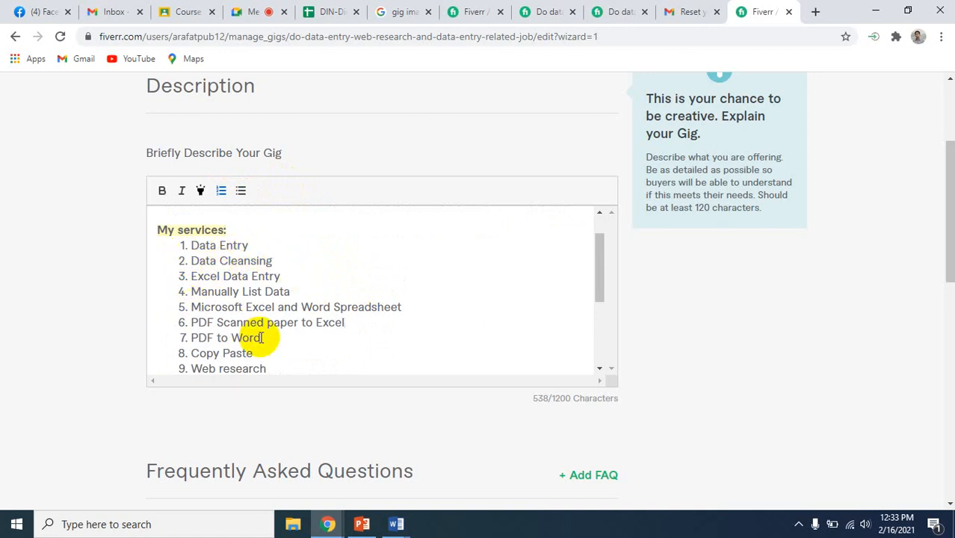
Remove the italic formatting from the "Data Scraping," and "Contact Details from Websites" items in the numbered services list
scroll(258, 338, down, 1)
scroll(261, 338, down, 2)
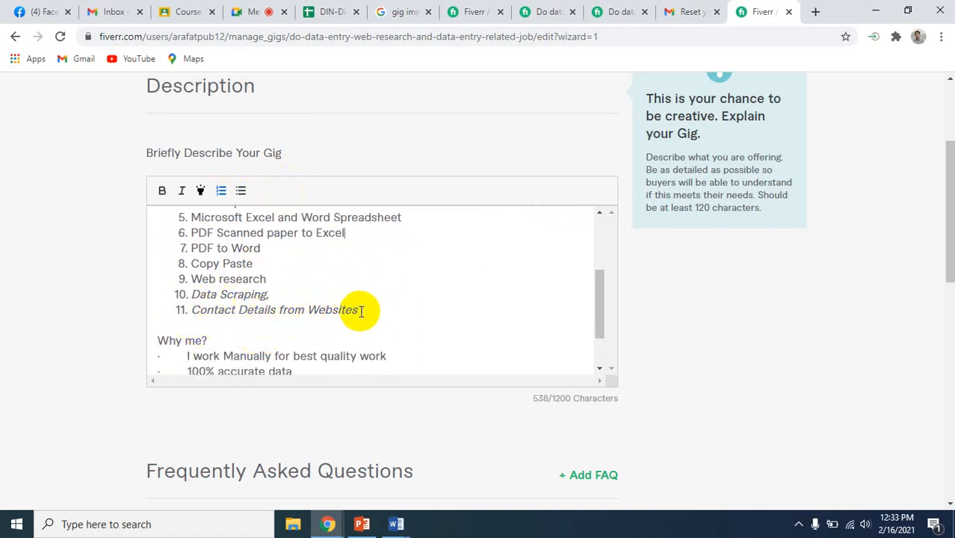
drag(361, 312, 176, 294)
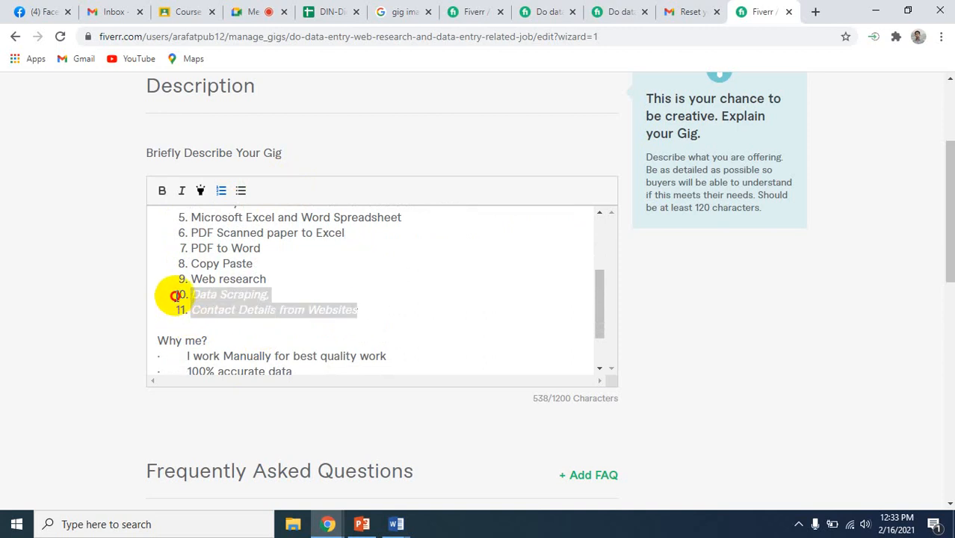
click(182, 192)
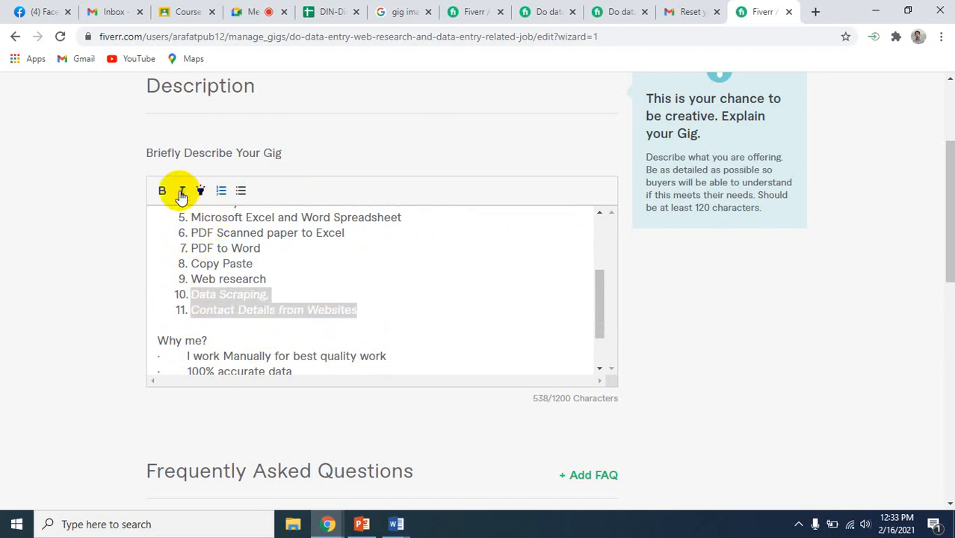
click(315, 293)
scroll(281, 303, up, 2)
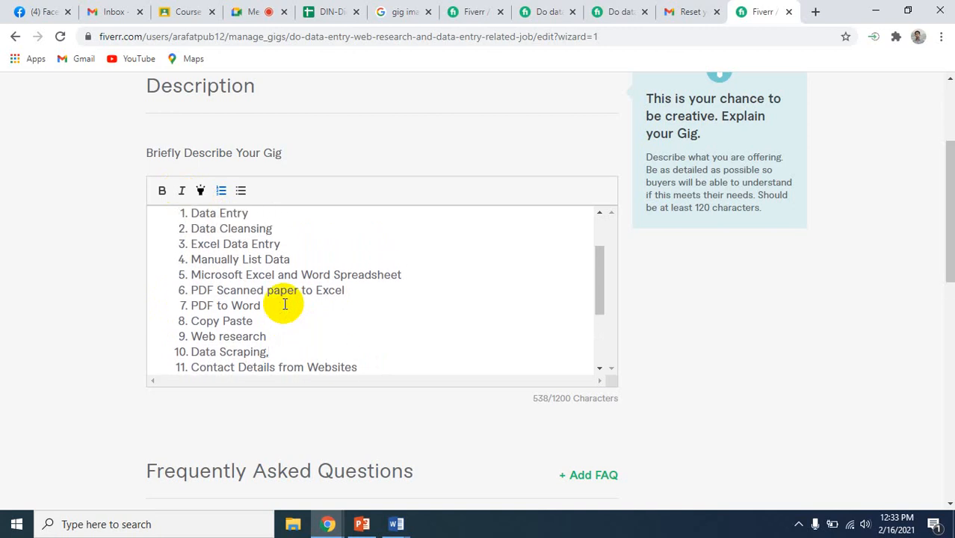
scroll(284, 304, up, 2)
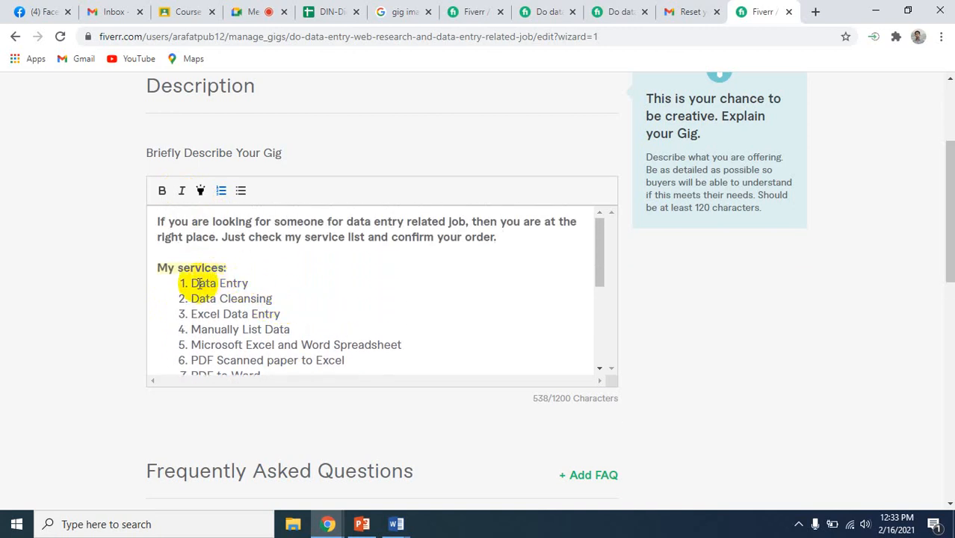
Add "Any kind of data entry related job" as a new item at the end of the numbered services list
scroll(284, 324, down, 2)
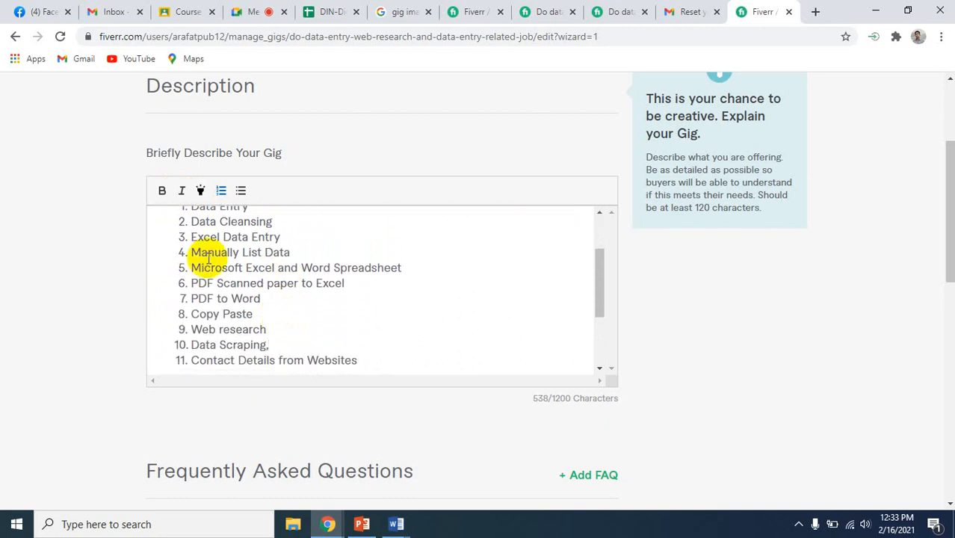
scroll(202, 314, down, 3)
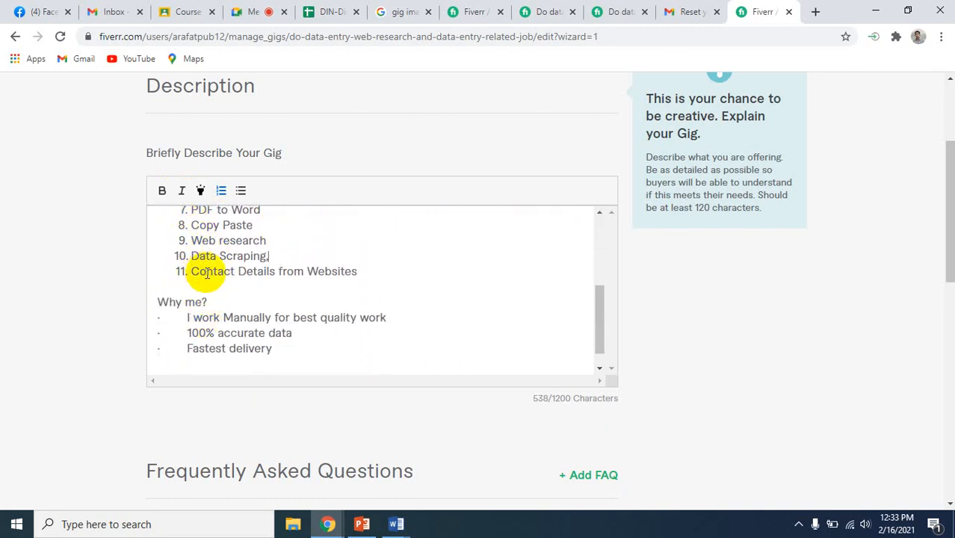
scroll(256, 288, up, 4)
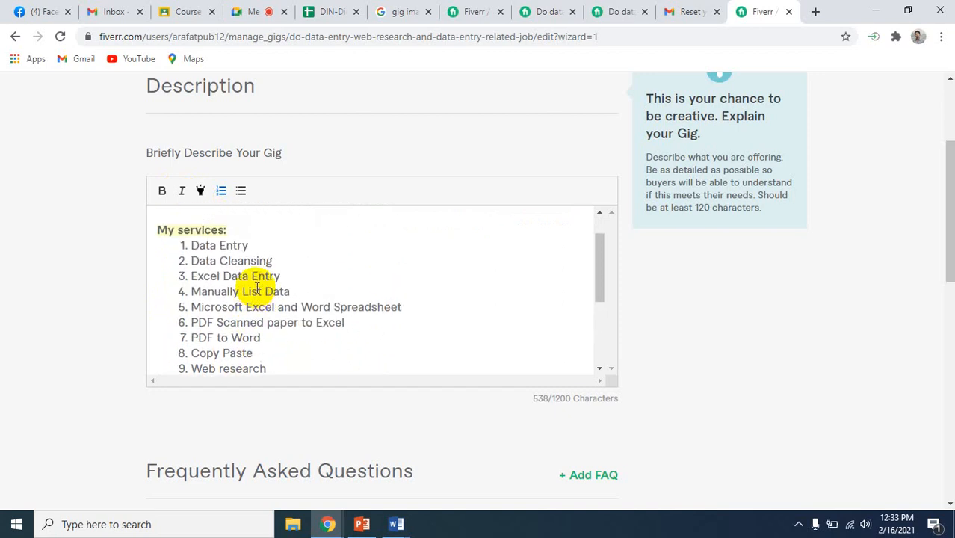
scroll(256, 288, down, 3)
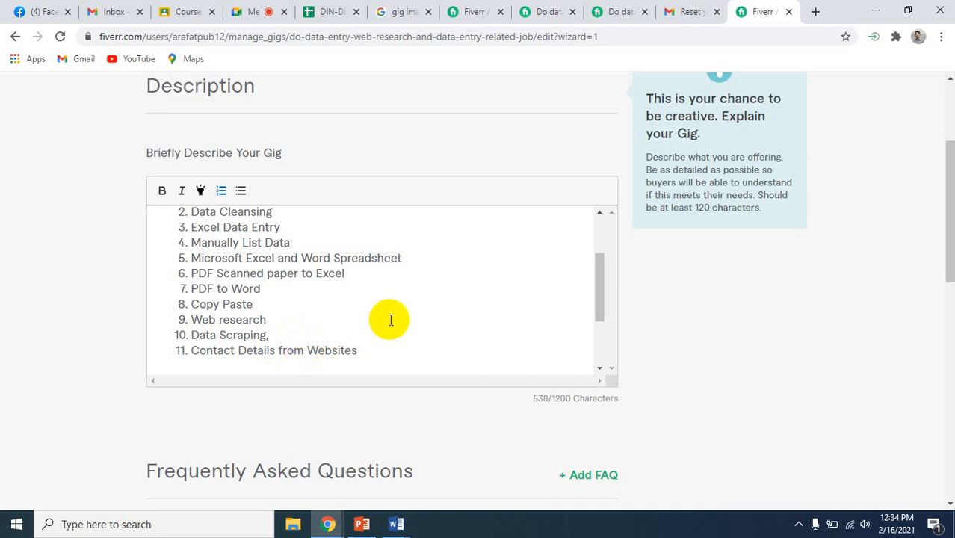
click(369, 345)
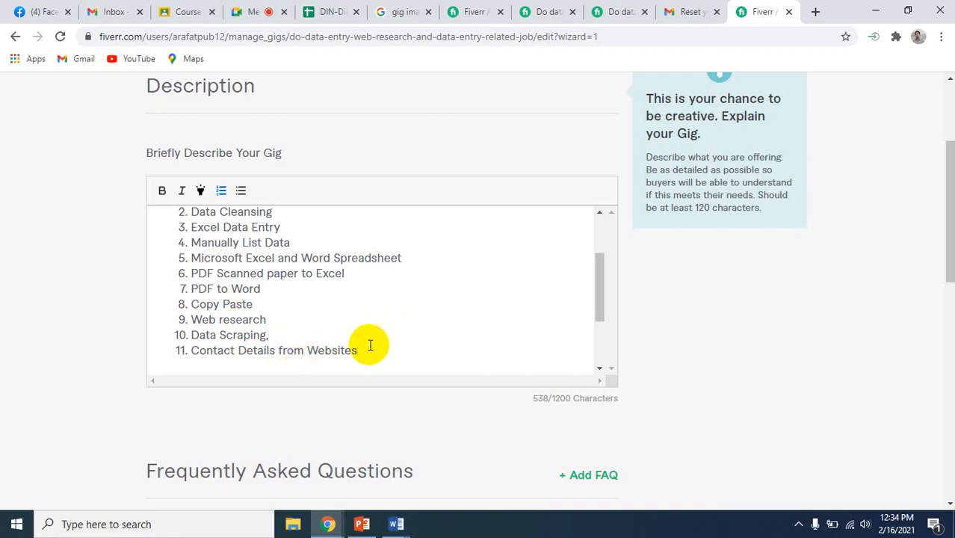
key(Return)
text(Ab)
key(BackSpace)
text(ny kind )
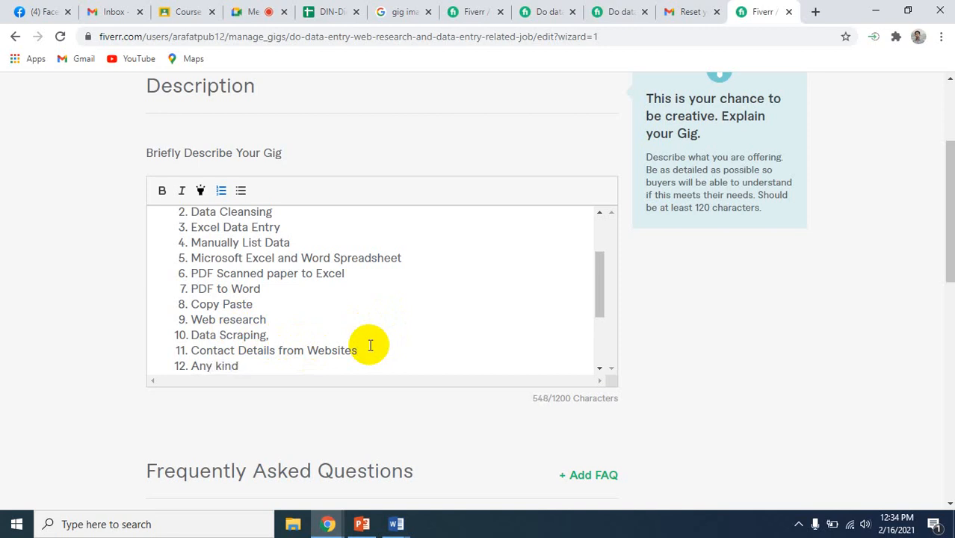
text(of data entry related is)
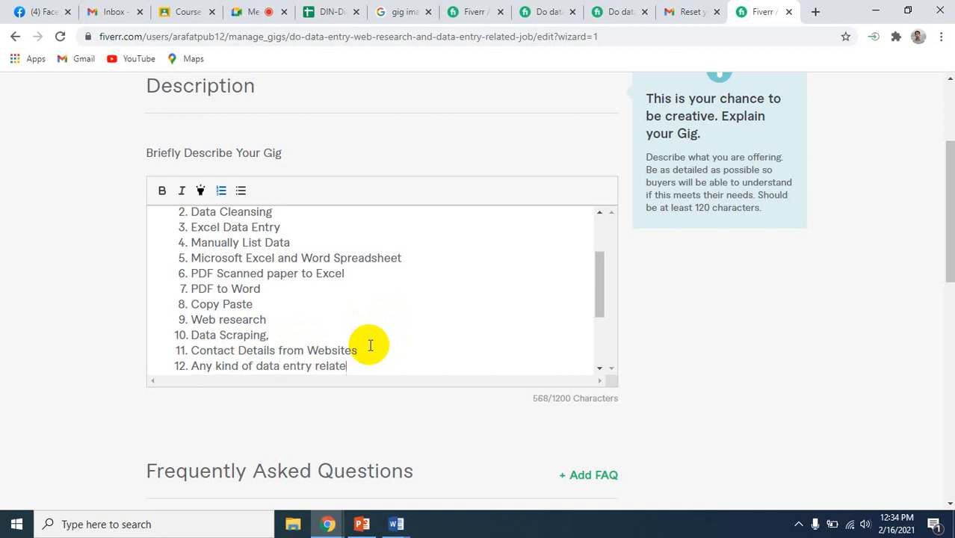
key(BackSpace)
key(BackSpace)
text(job)
Remove the pasted bullet marks and indentation before the three lines under "Why me?", keeping each on its own line
scroll(370, 346, down, 2)
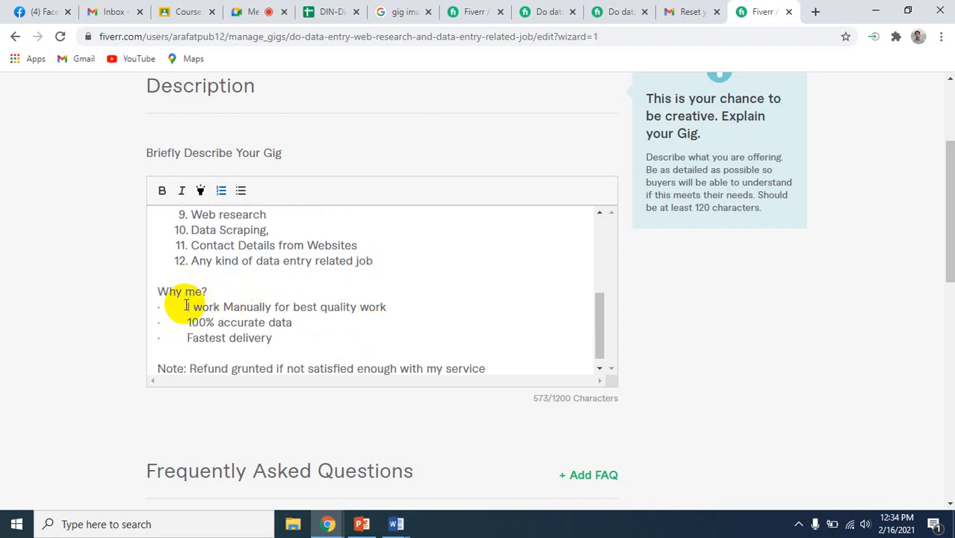
drag(186, 306, 144, 309)
key(BackSpace)
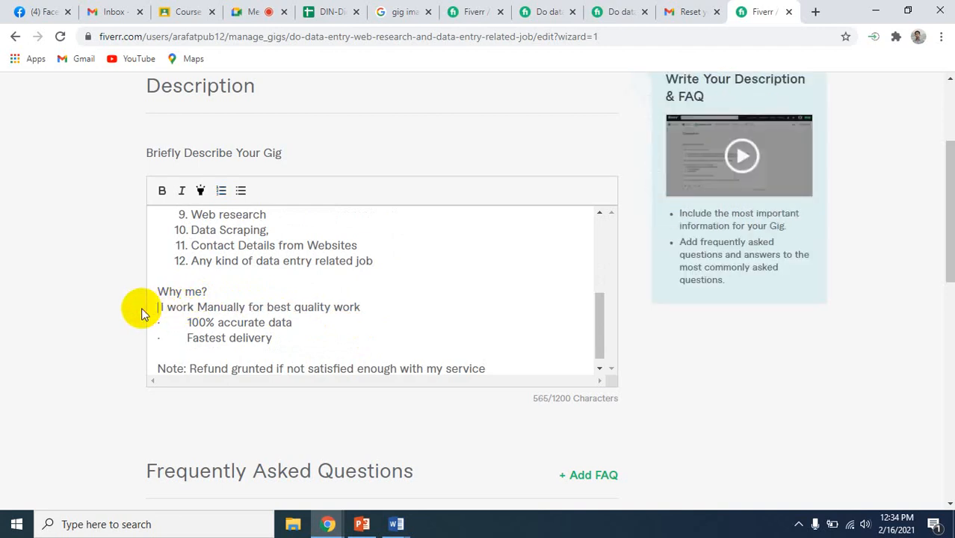
key(BackSpace)
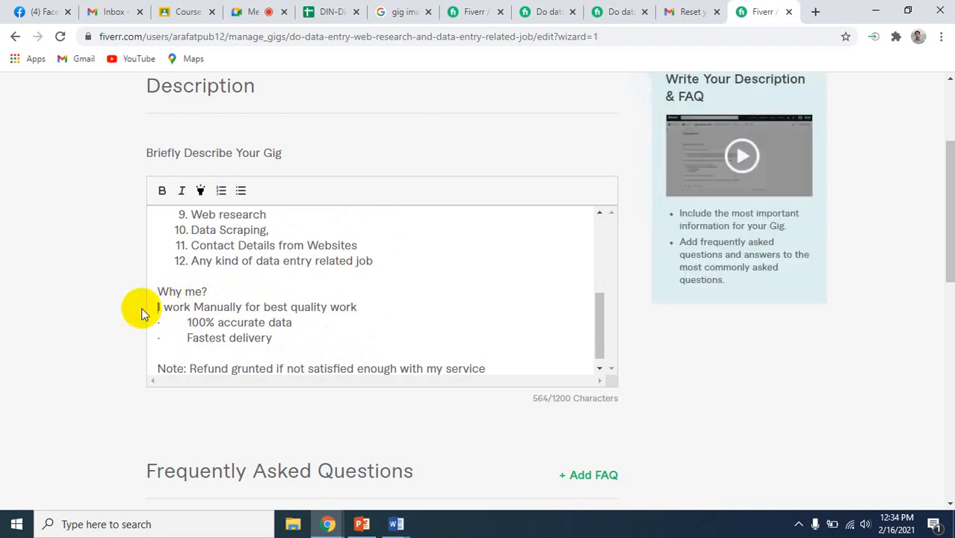
click(182, 323)
drag(182, 323, 149, 320)
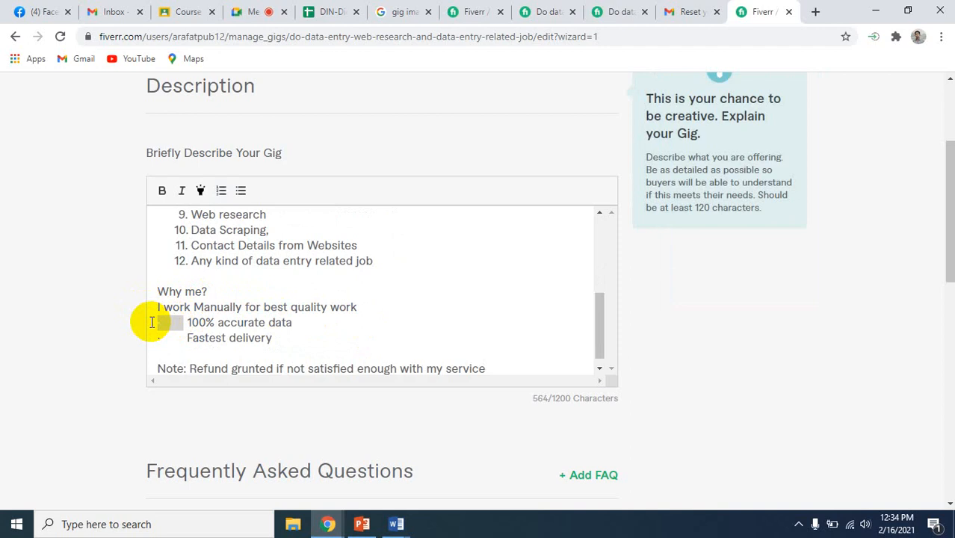
key(BackSpace)
key(Delete)
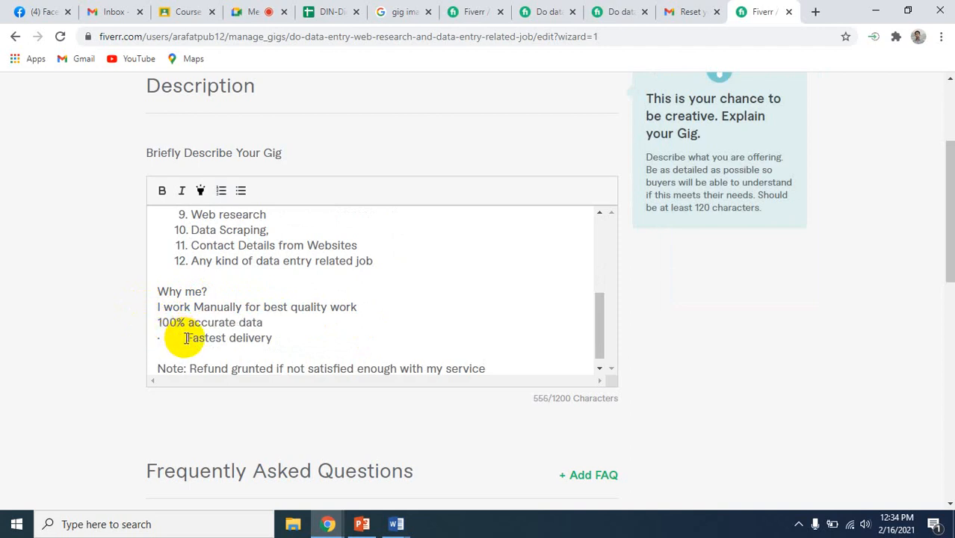
double_click(186, 338)
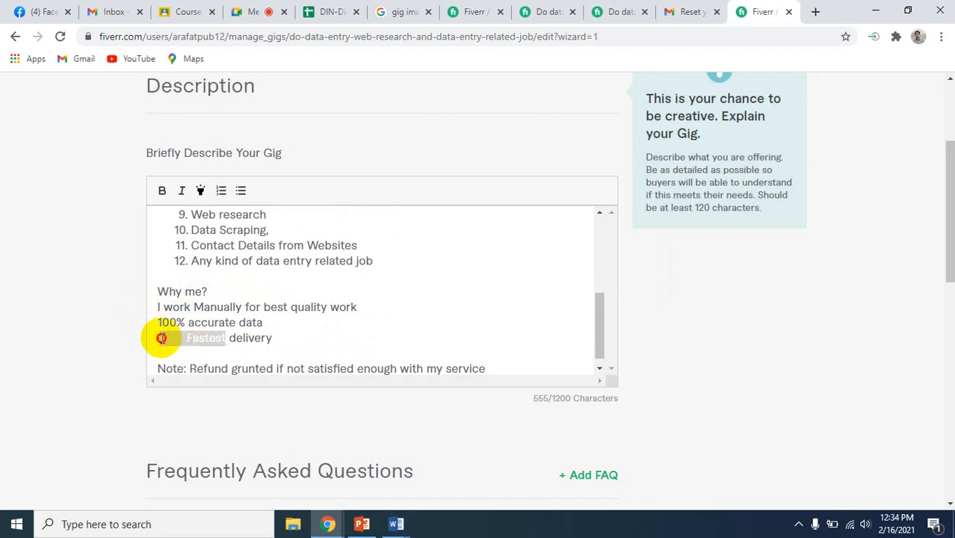
click(186, 338)
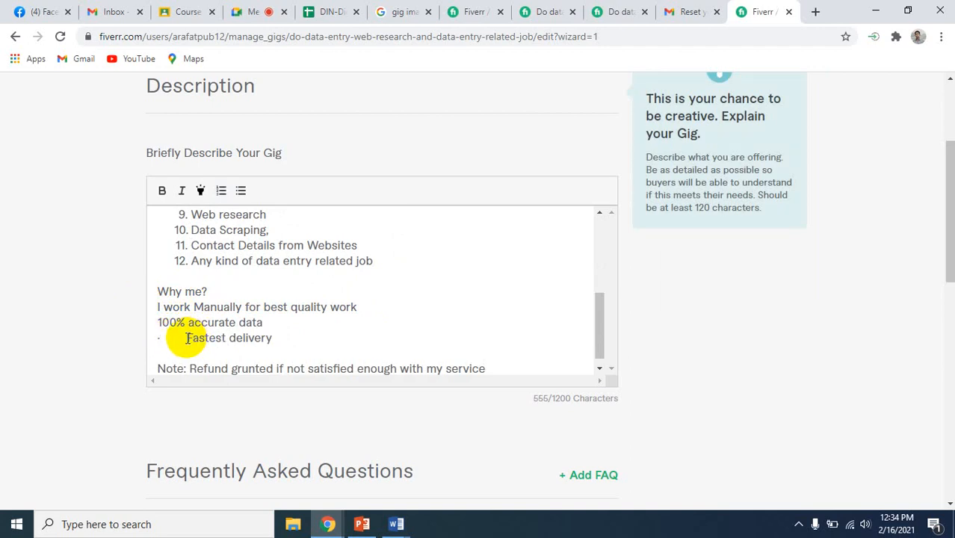
key(BackSpace)
key(BackSpace)
key(BackSpace)
key(BackSpace)
key(BackSpace)
key(BackSpace)
key(BackSpace)
key(BackSpace)
key(BackSpace)
key(BackSpace)
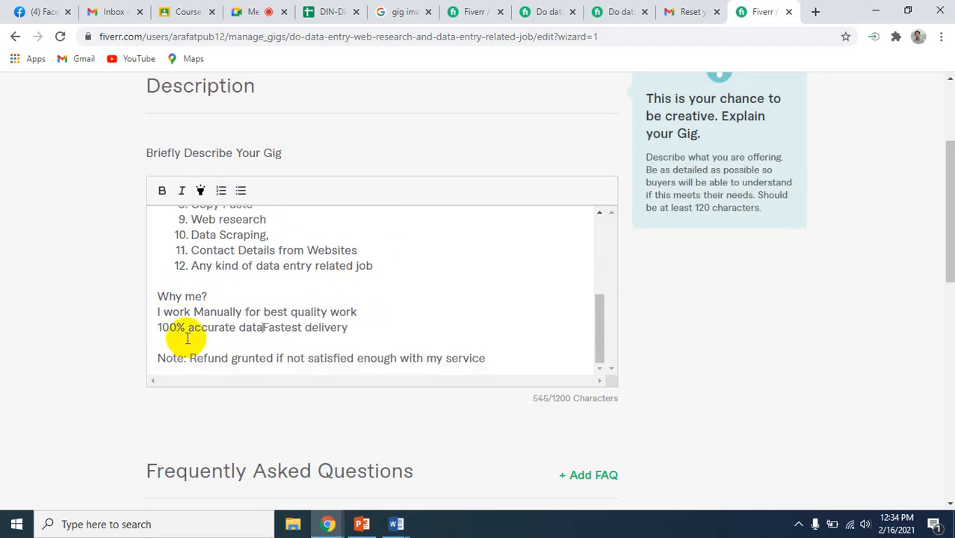
key(Return)
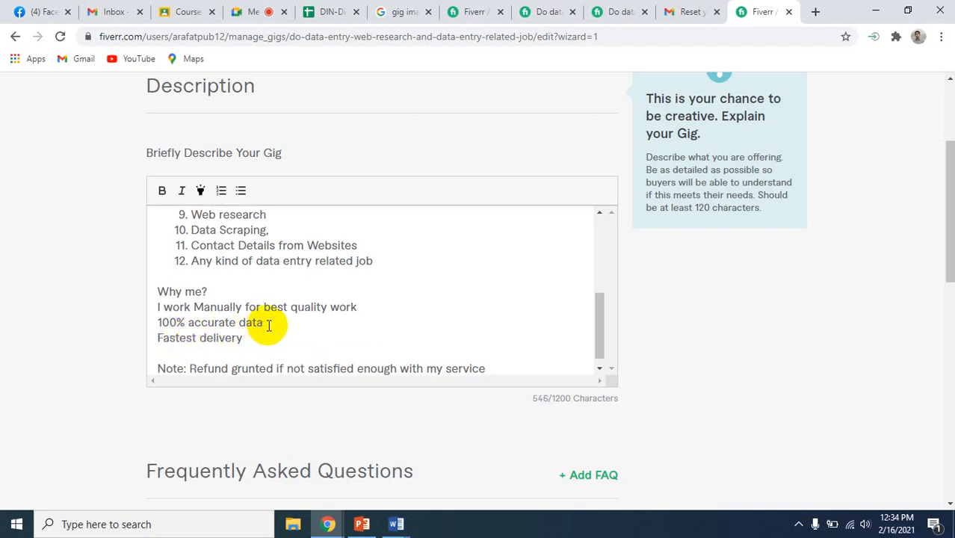
Make the "Why me?" heading bold and turn the three lines beneath it into a bulleted list
scroll(268, 326, down, 1)
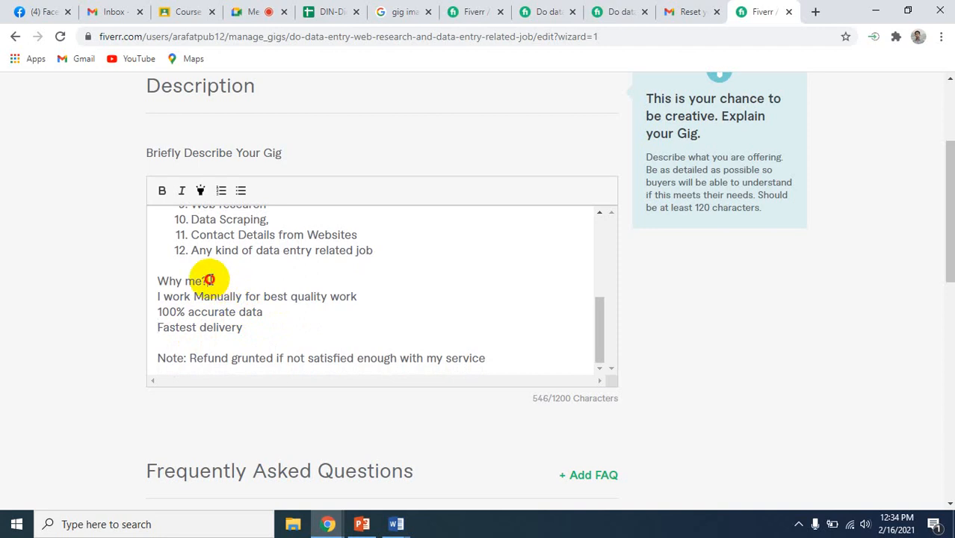
drag(209, 281, 156, 281)
click(162, 190)
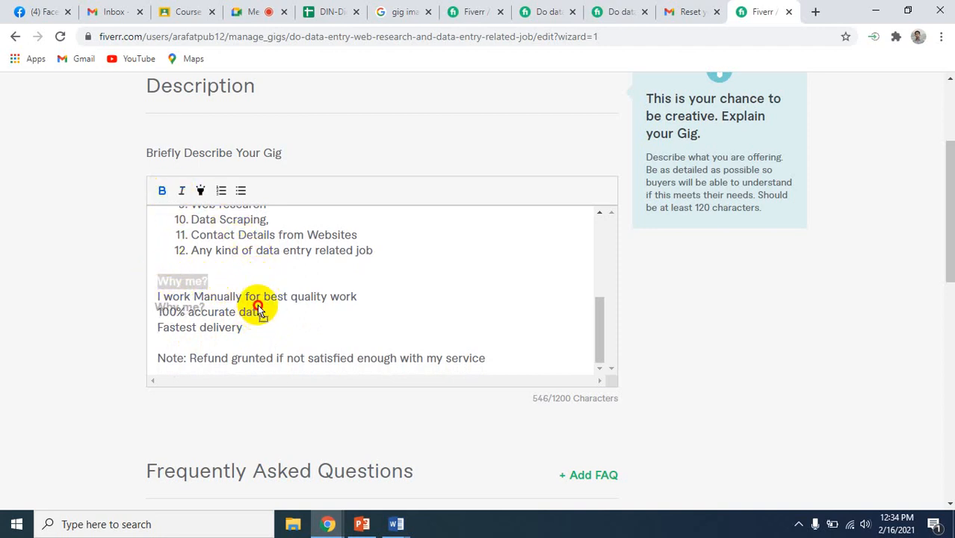
click(257, 290)
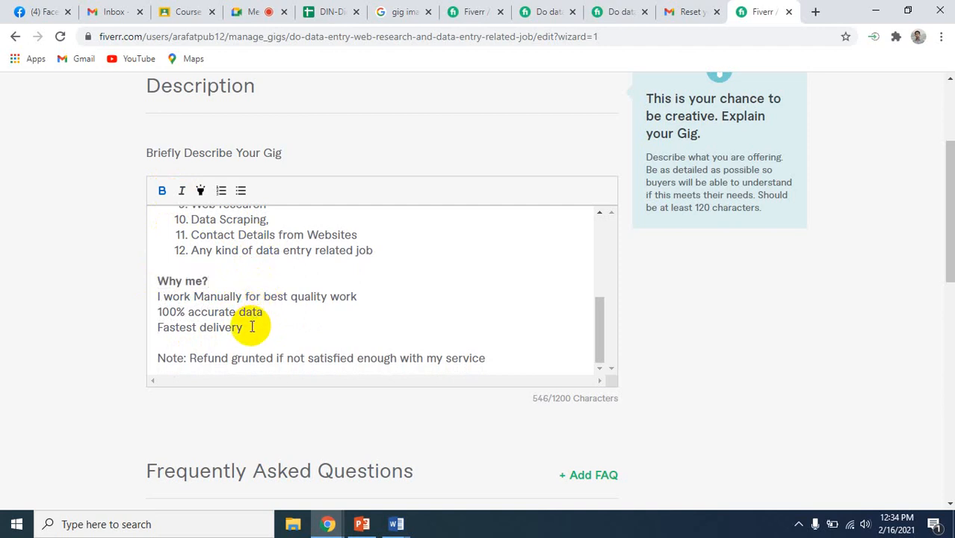
drag(245, 328, 154, 302)
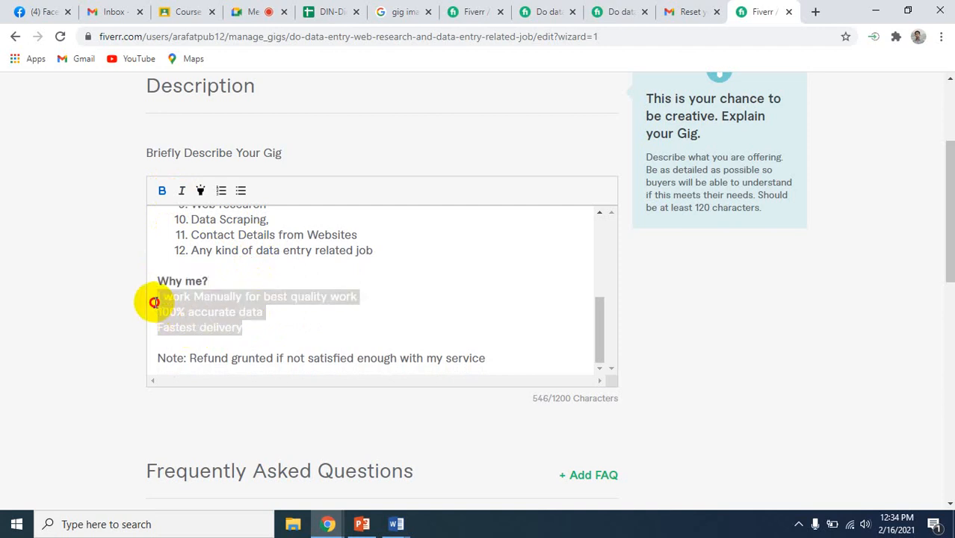
click(241, 193)
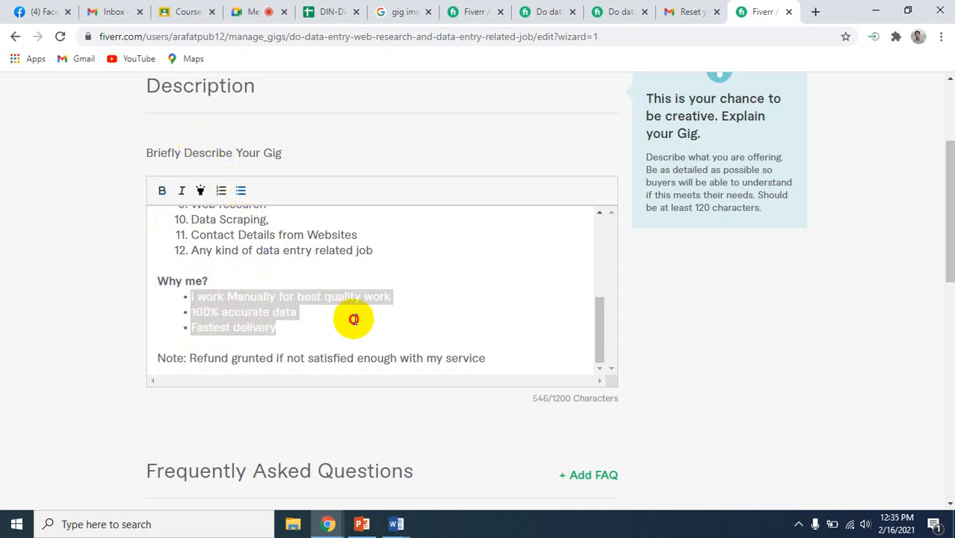
click(353, 318)
Highlight the refund note at the end of the gig description and review the whole formatted text
scroll(395, 320, down, 2)
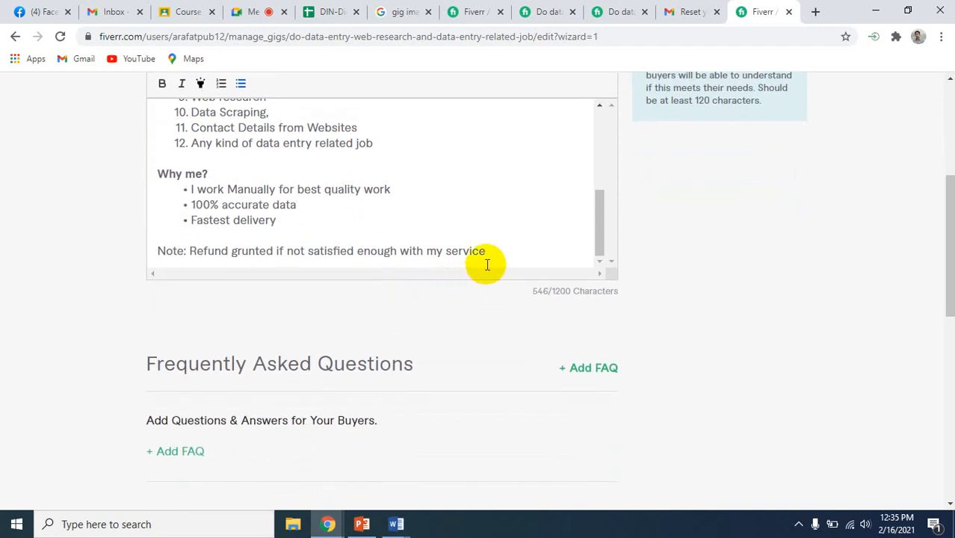
drag(491, 252, 157, 252)
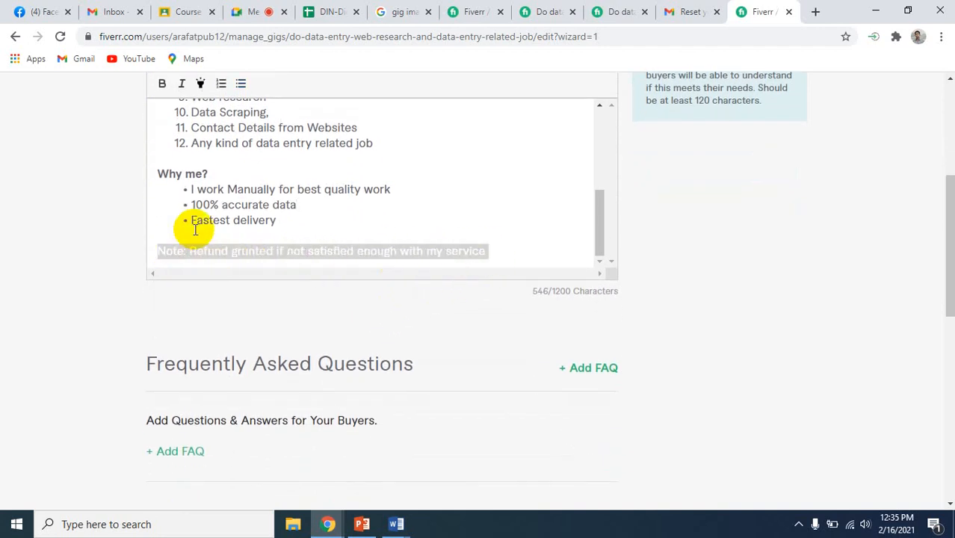
click(200, 87)
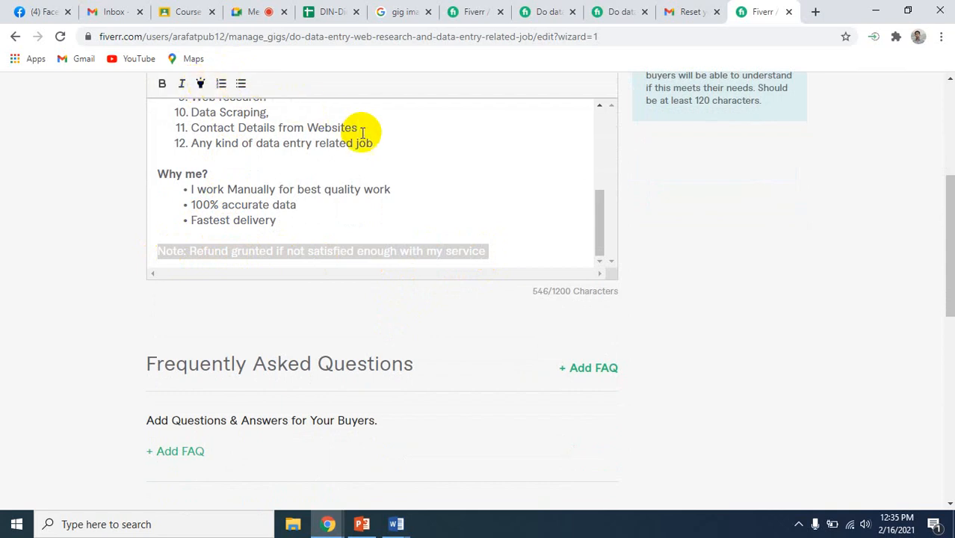
click(426, 175)
scroll(479, 188, down, 2)
scroll(479, 188, up, 3)
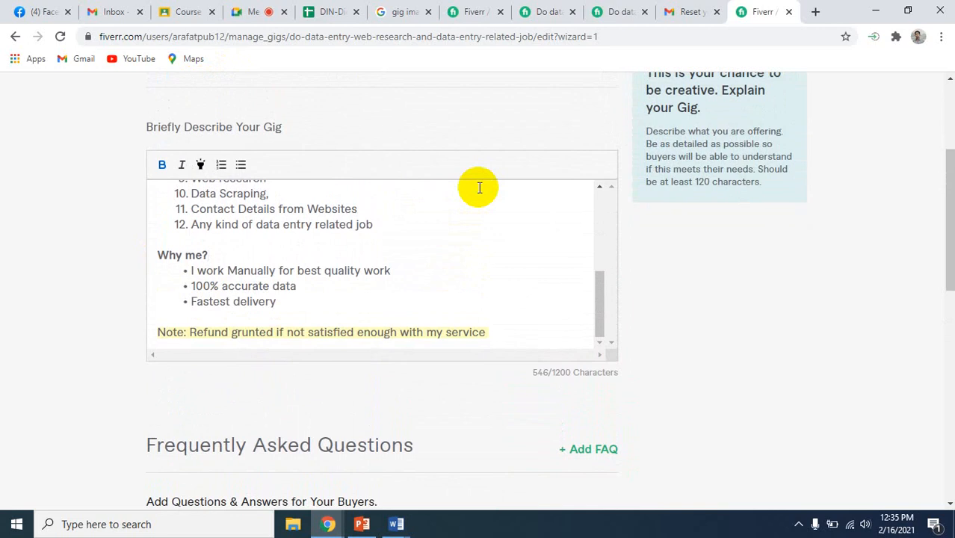
scroll(478, 187, up, 5)
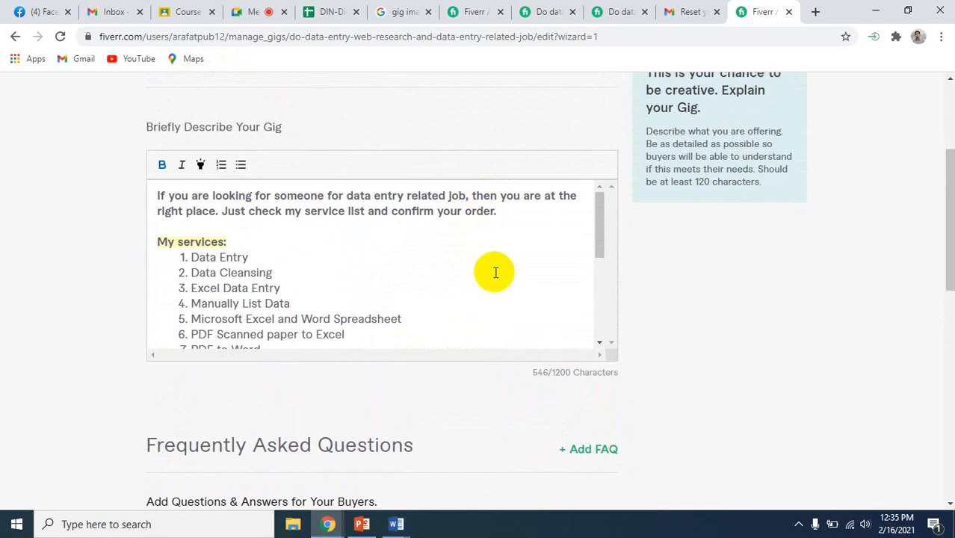
scroll(495, 271, down, 5)
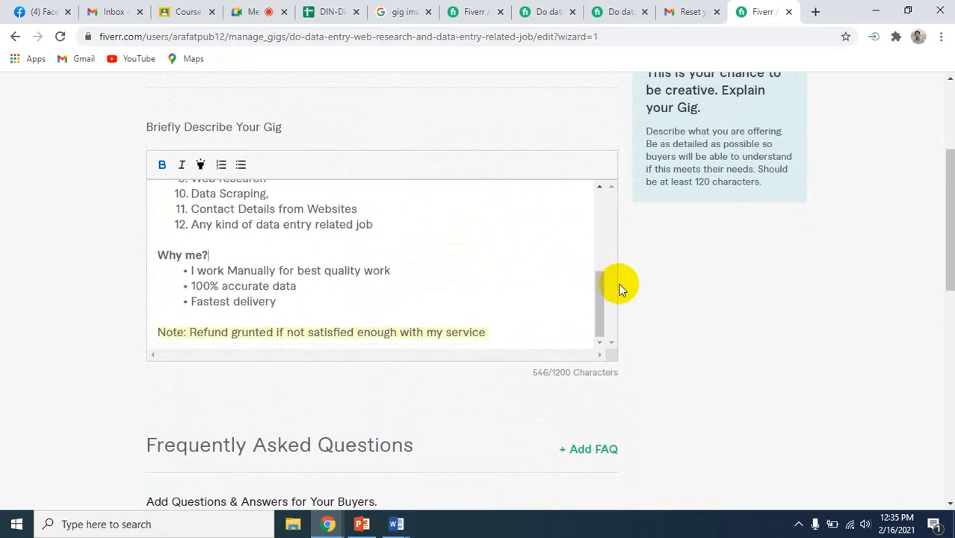
scroll(619, 285, down, 2)
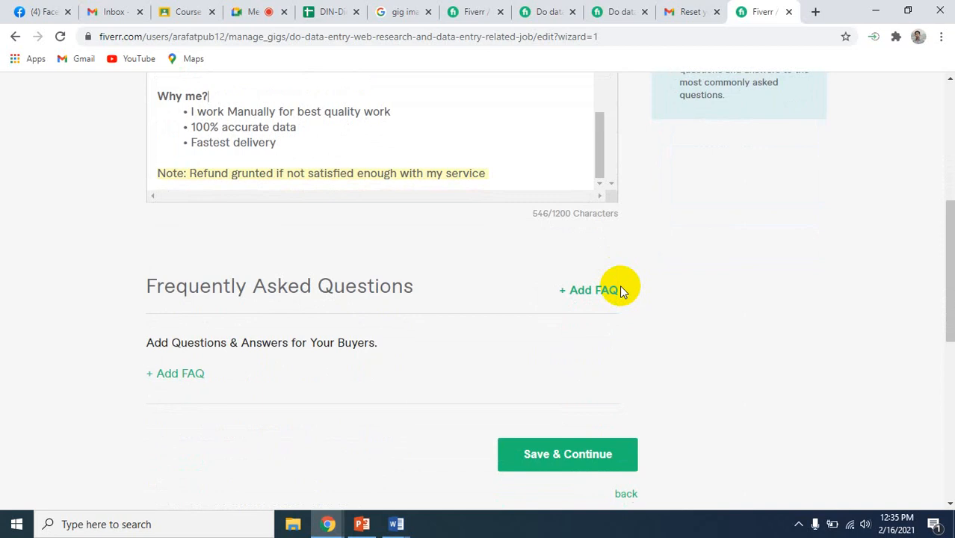
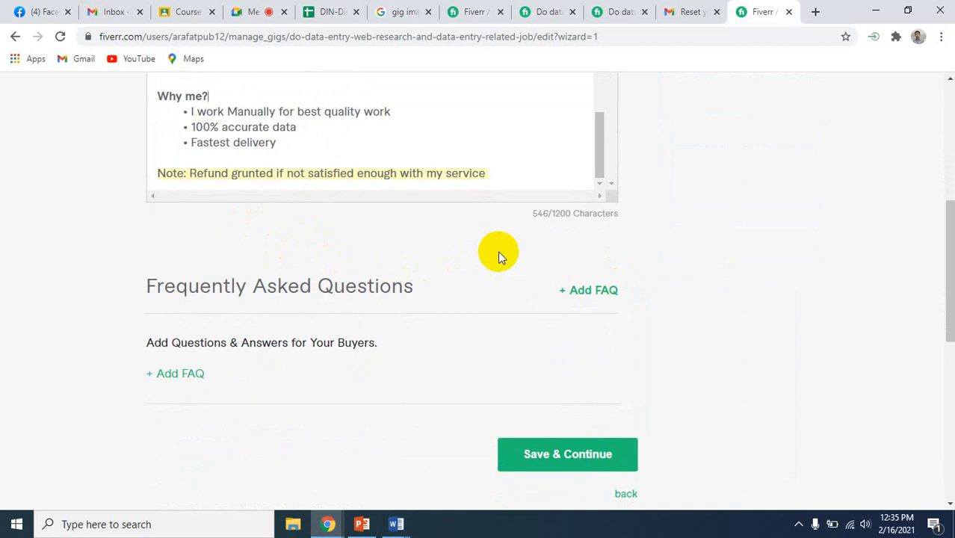
Start a new FAQ entry for the gig and enter the question "Do you Work Manually?"
click(592, 300)
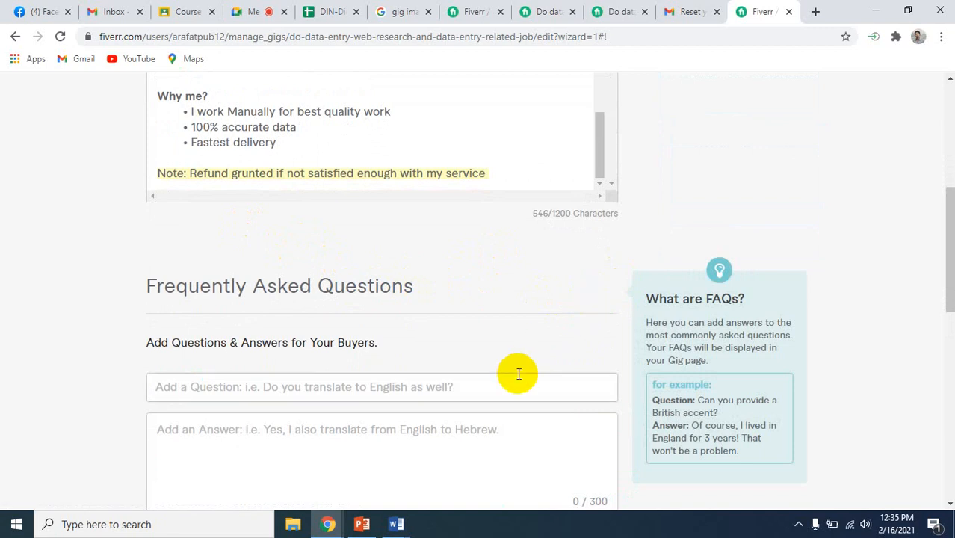
scroll(623, 406, down, 1)
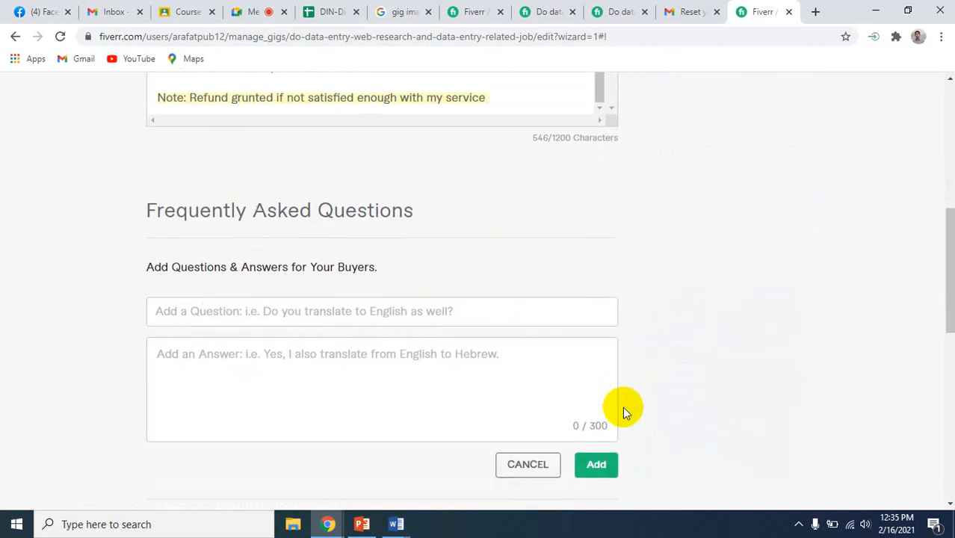
click(278, 291)
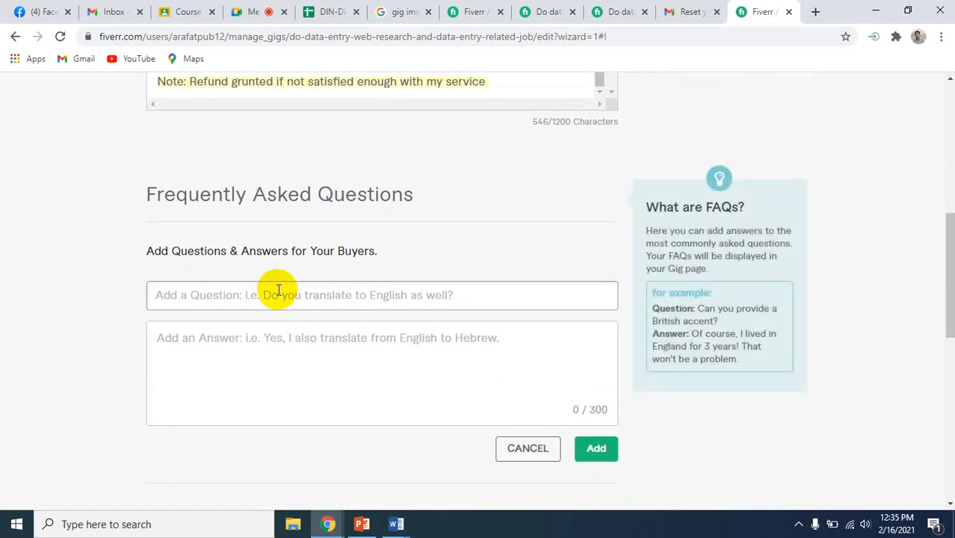
text(Do)
key(BackSpace)
key(BackSpace)
text(Do )
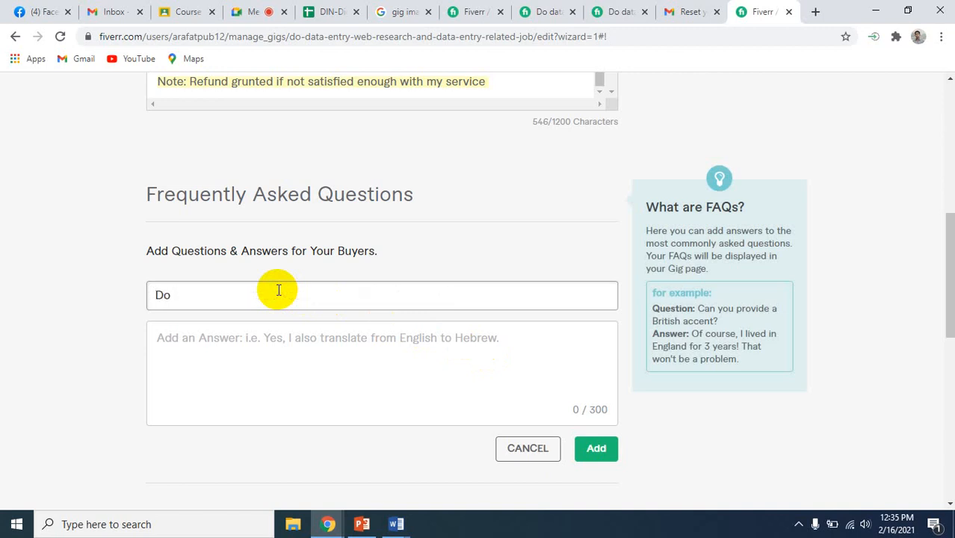
text(you Work Manually)
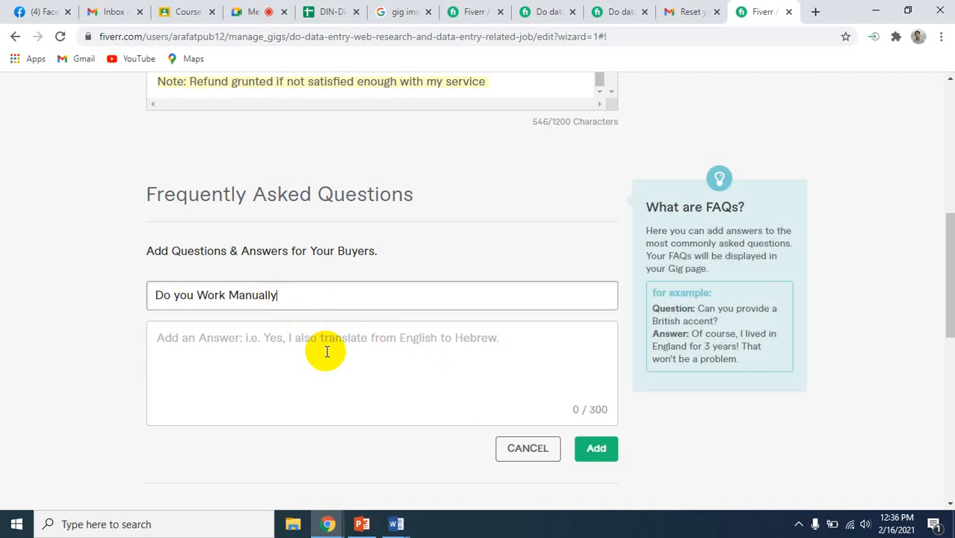
text(?)
Answer the FAQ question with "yes, i do work manually for better accuracy" and add the entry to the gig
click(326, 352)
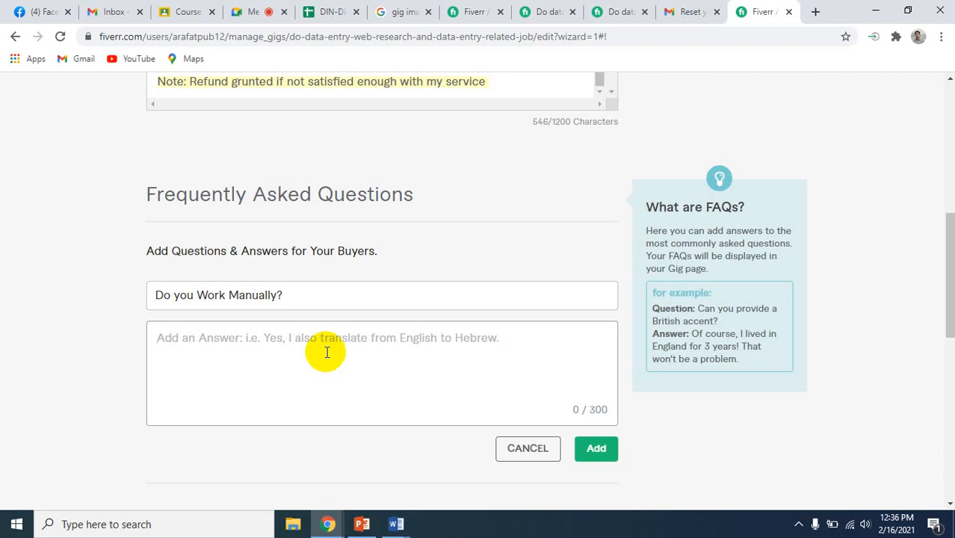
text(yes)
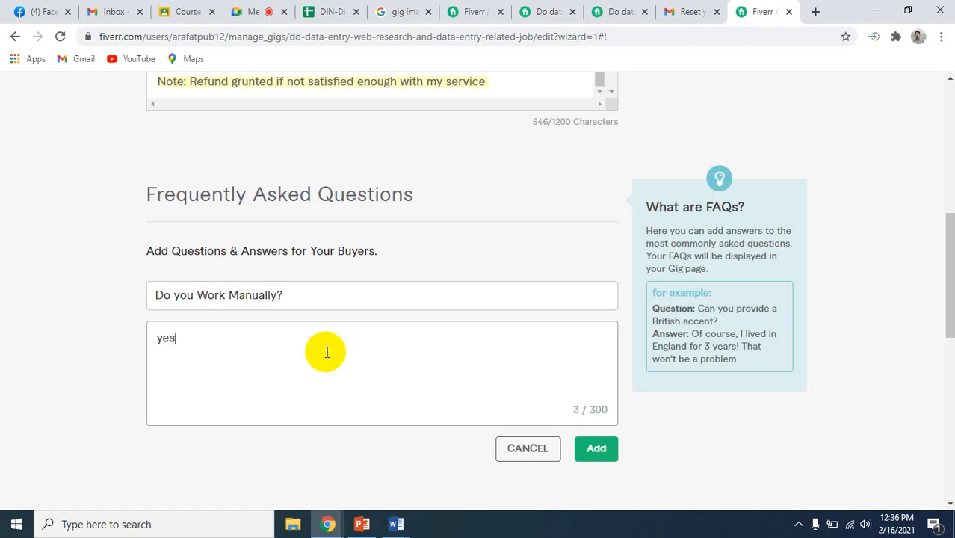
text(, i do work manuall)
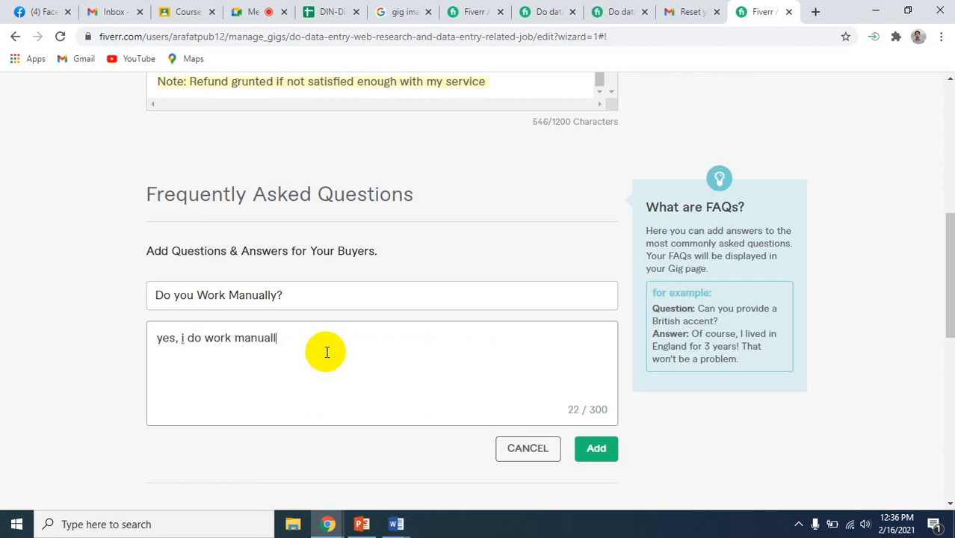
text(y for be)
key(BackSpace)
key(BackSpace)
text(bette)
key(BackSpace)
key(BackSpace)
key(BackSpace)
text(tter accy)
key(BackSpace)
text(uracy)
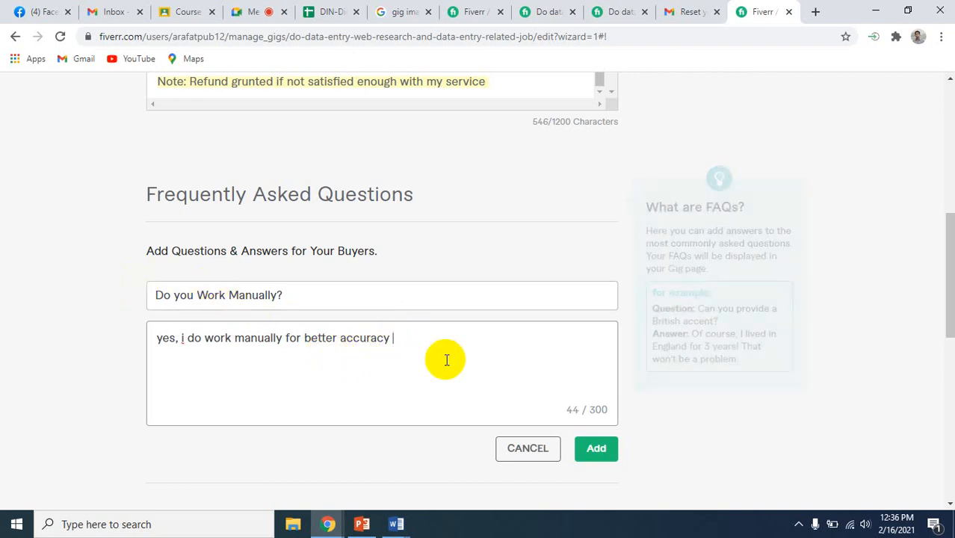
click(598, 449)
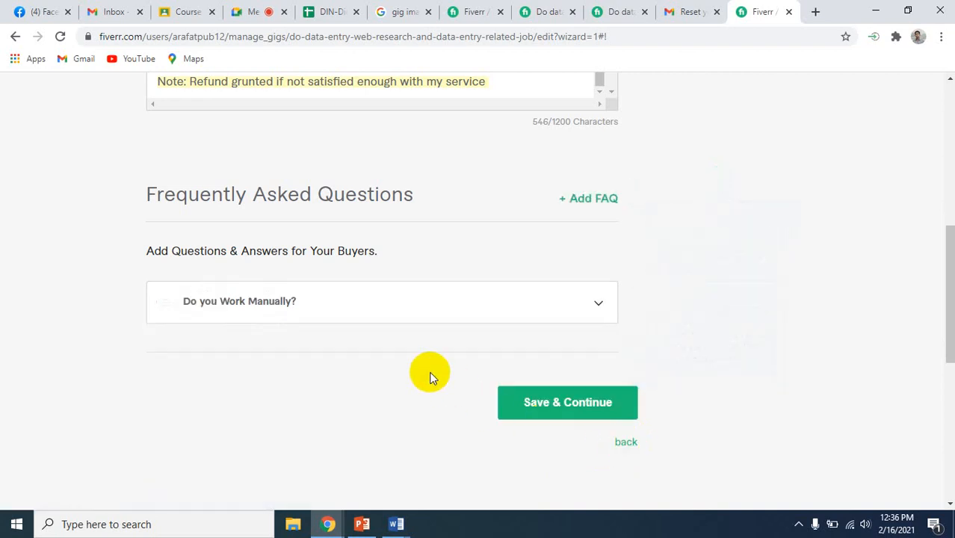
Start a second FAQ entry and enter the question "Do you have a team?"
click(577, 200)
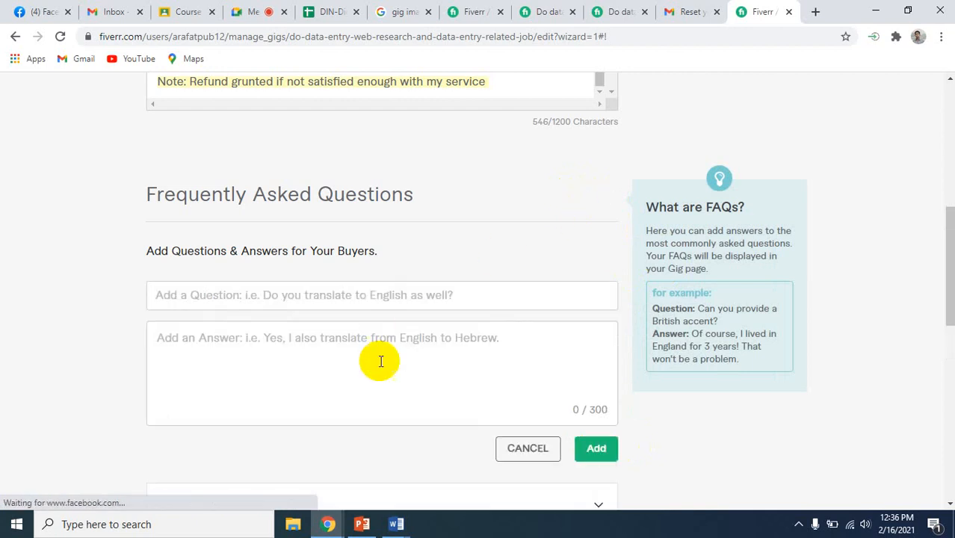
click(290, 292)
click(291, 292)
text(D)
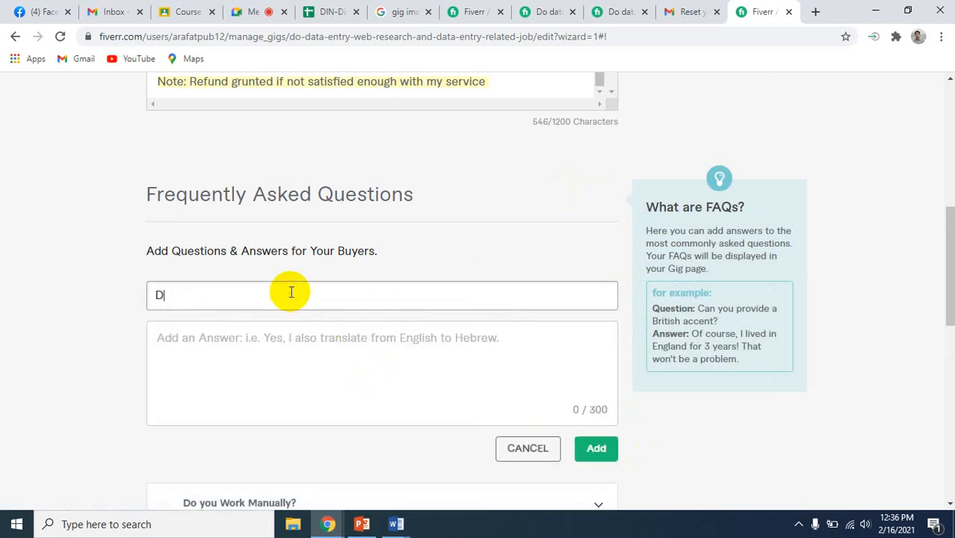
text(o you have a team?)
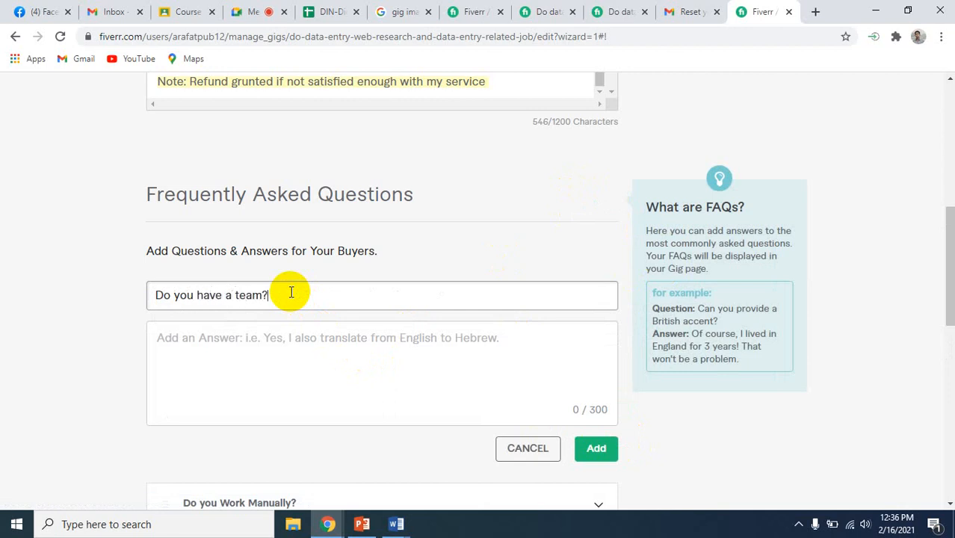
Answer the team question with "Yes, i have a team of 15 people" and add the entry to the FAQ list
click(259, 344)
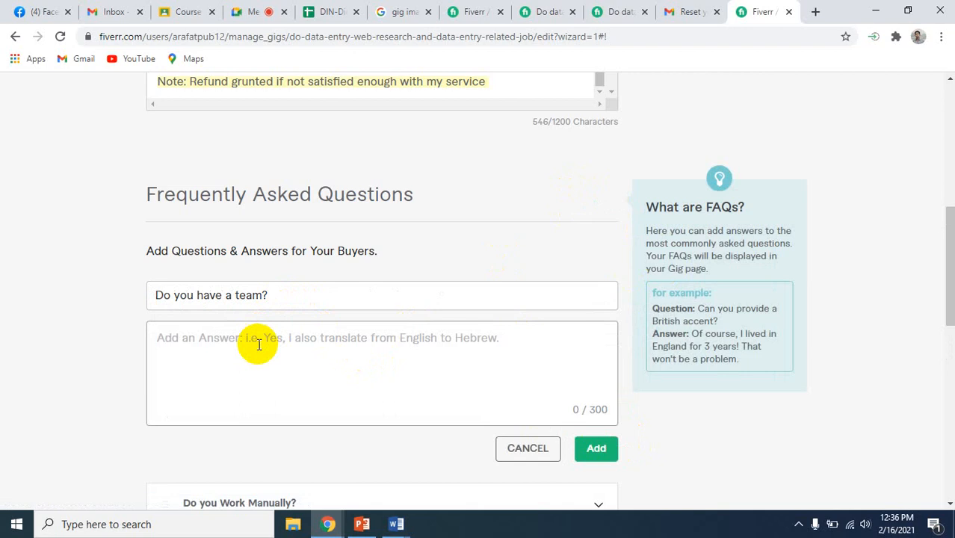
text(Yes,)
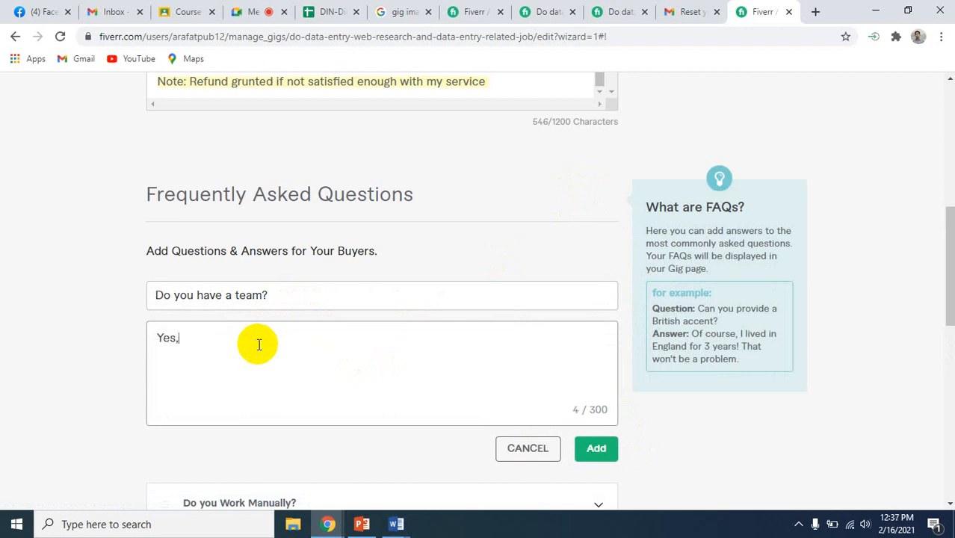
text( i have a team of )
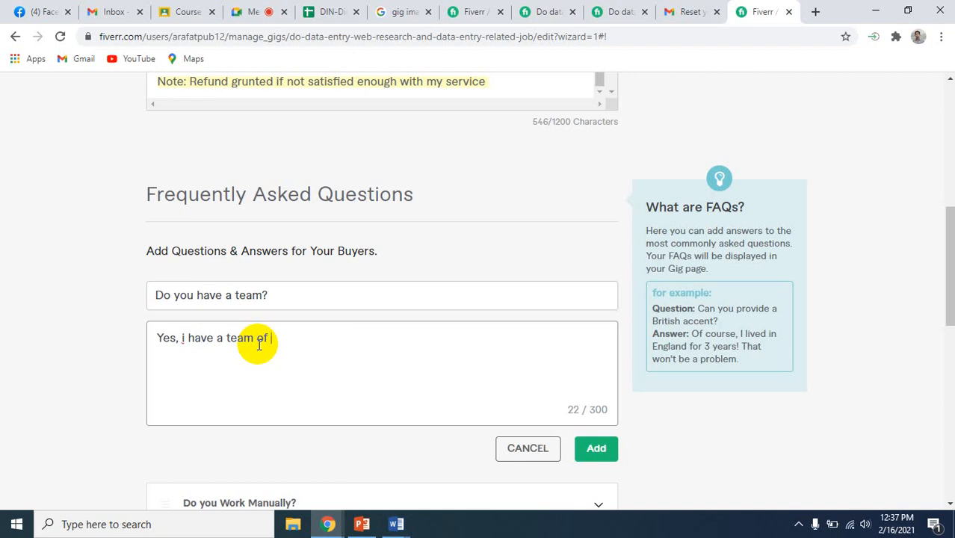
text(15 people)
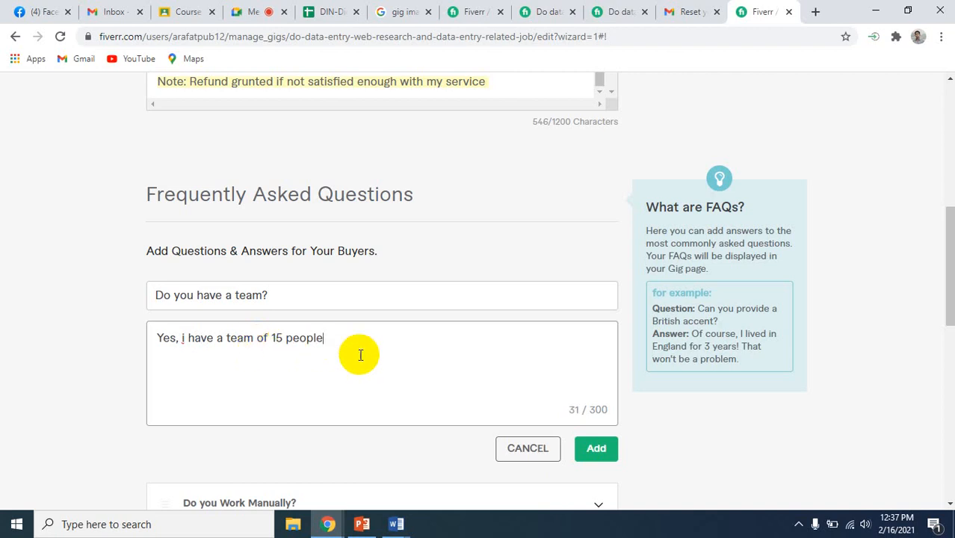
click(587, 451)
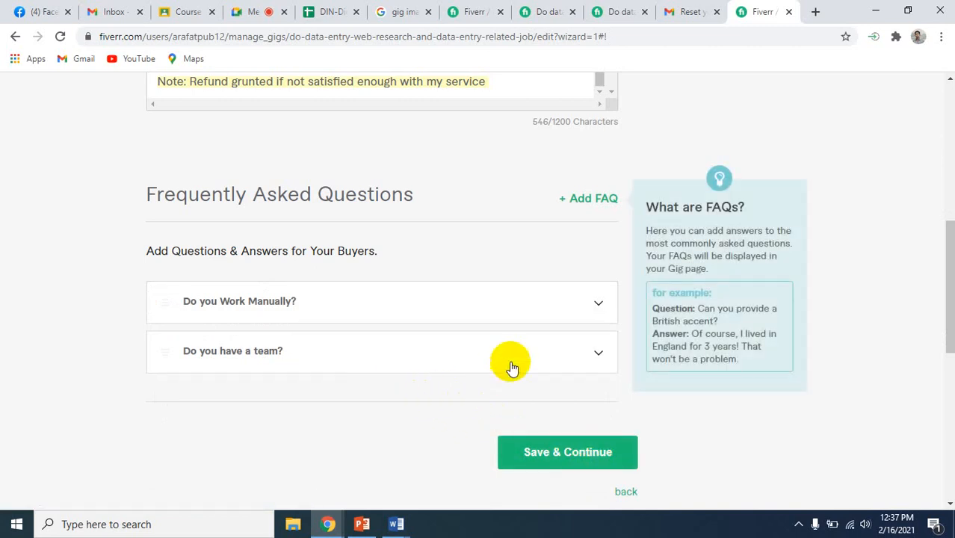
Expand the "Do you Work Manually?" entry to check its answer, and save the description and FAQ to continue to the requirements
scroll(469, 252, up, 4)
scroll(469, 252, down, 4)
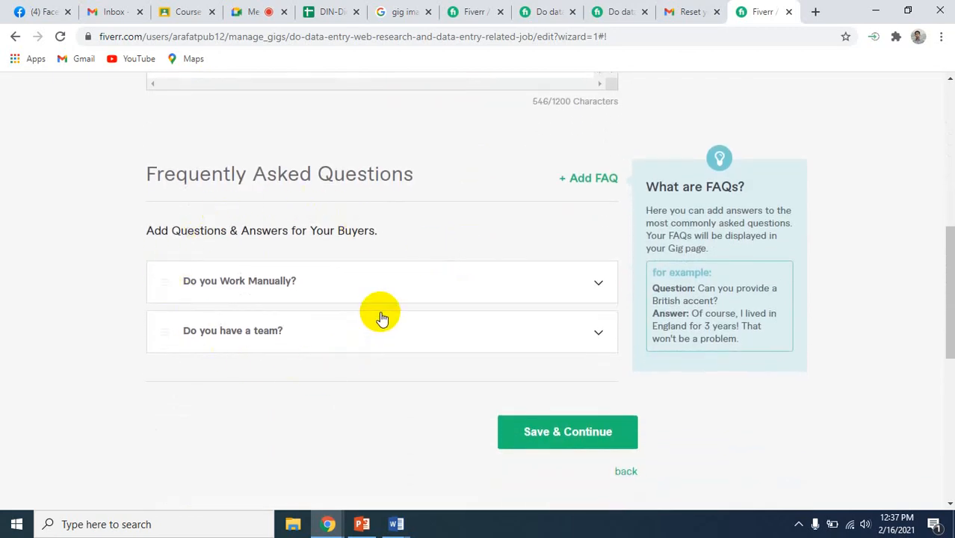
click(516, 297)
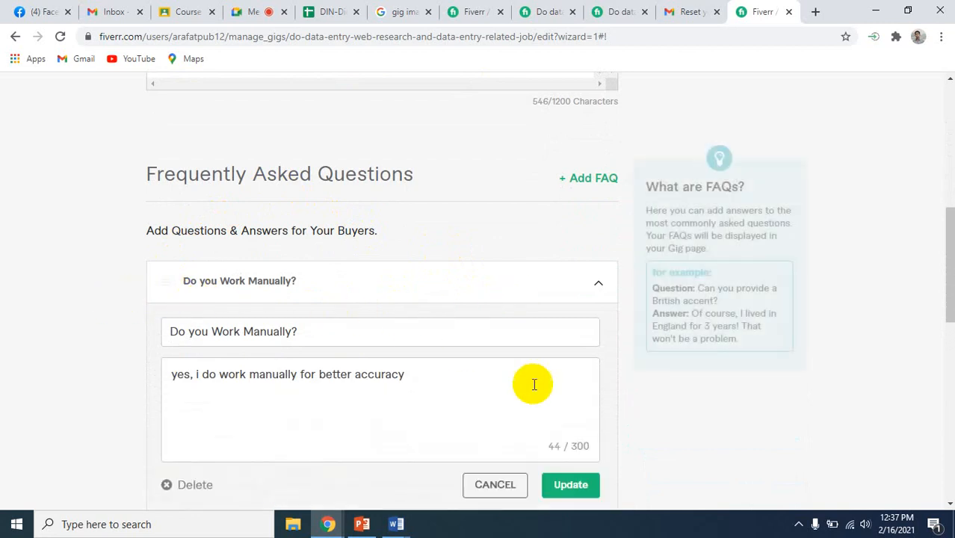
scroll(639, 457, down, 3)
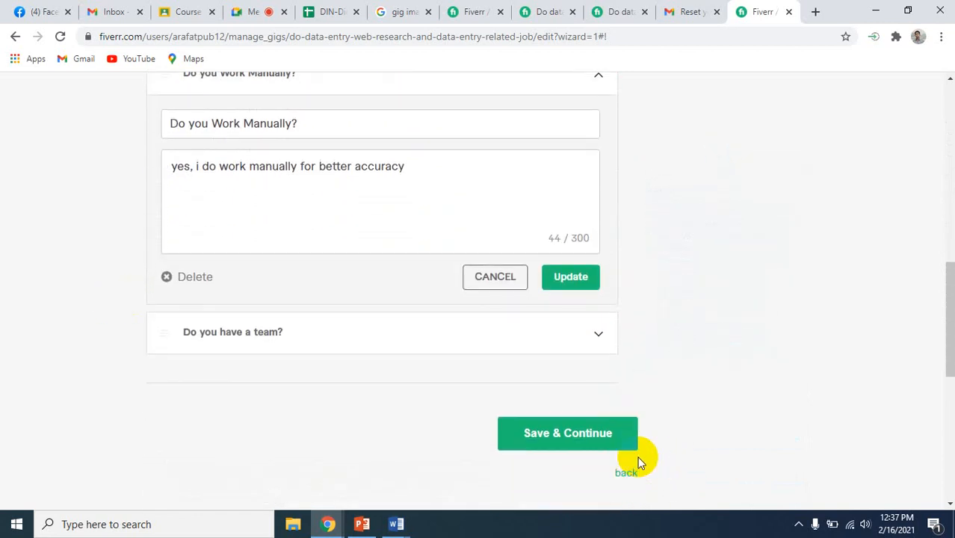
scroll(659, 340, up, 6)
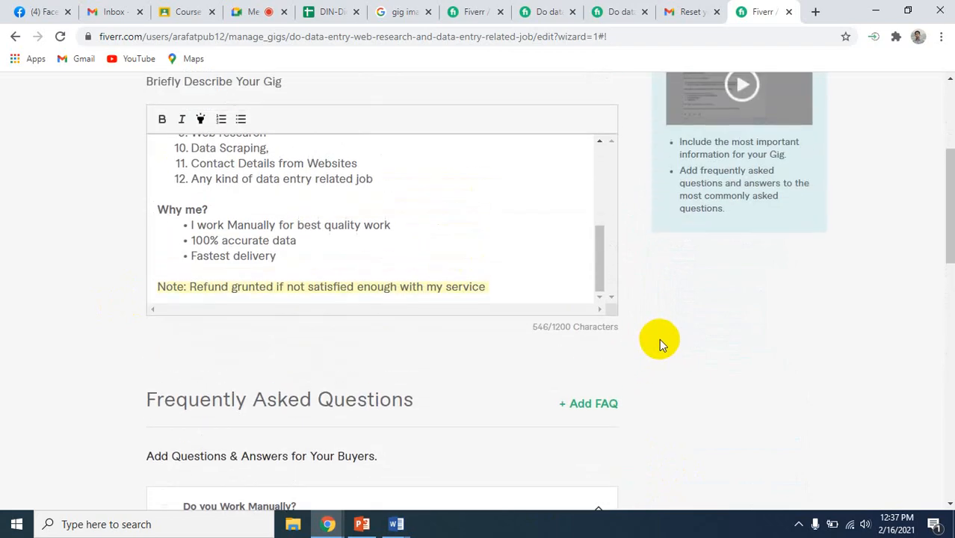
scroll(659, 338, down, 6)
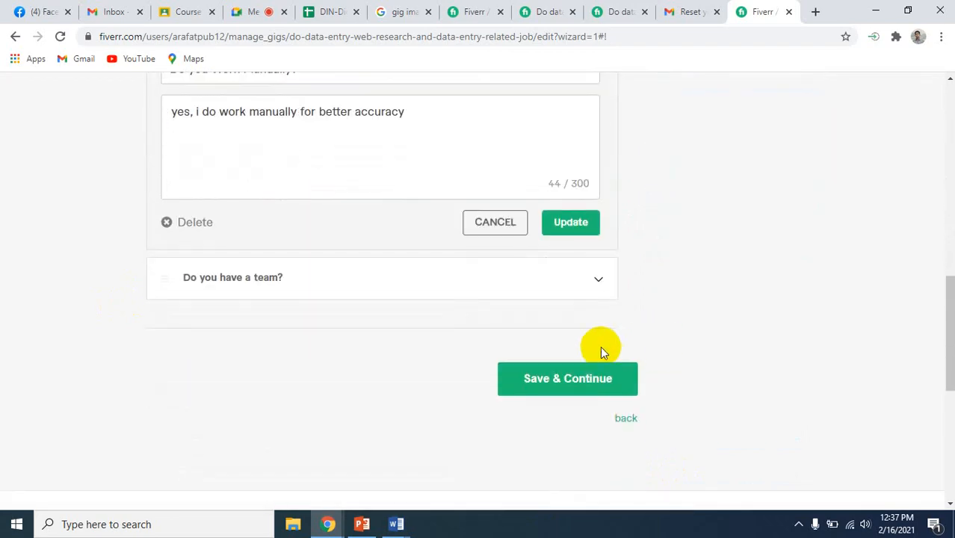
click(572, 383)
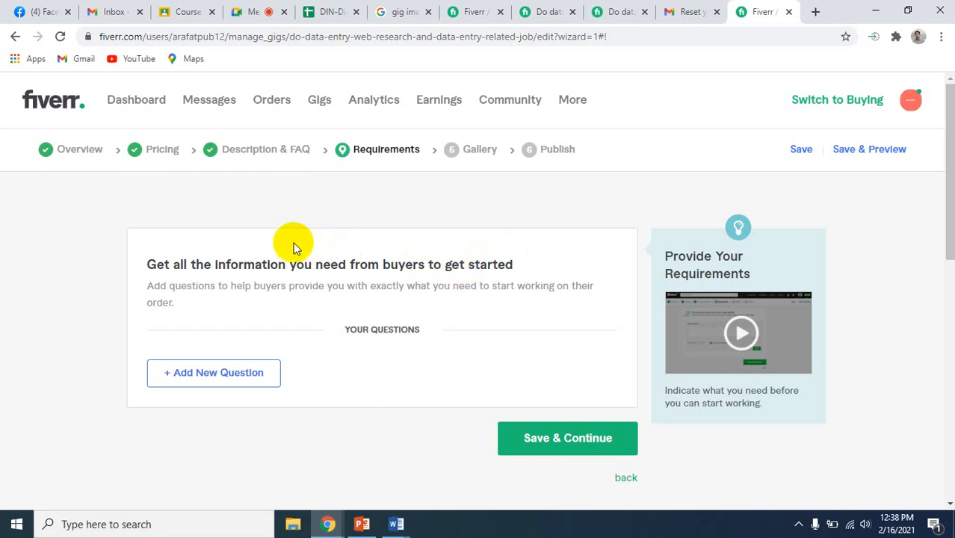
Start a new buyer requirement question and enter "PDF file to convert PDF to excel or word" as its first line
click(219, 370)
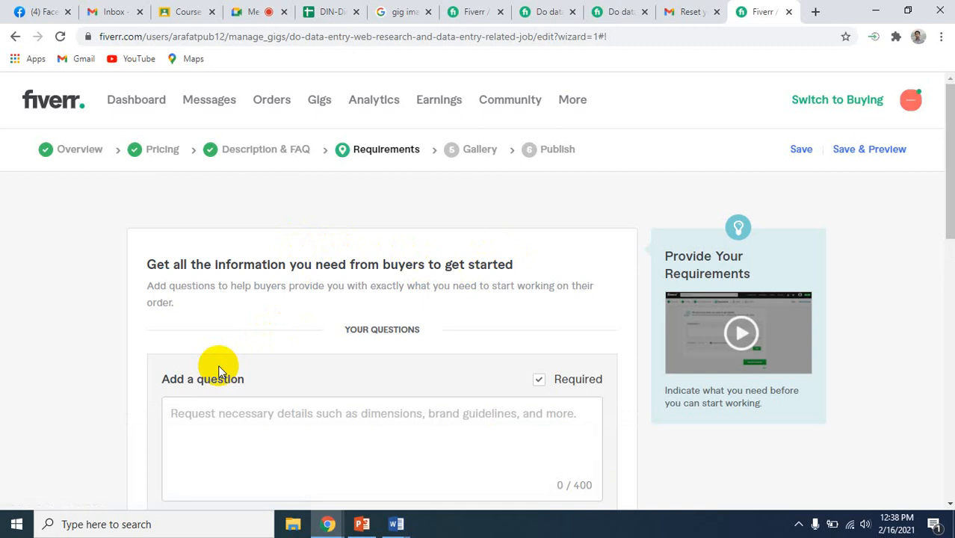
scroll(305, 438, down, 2)
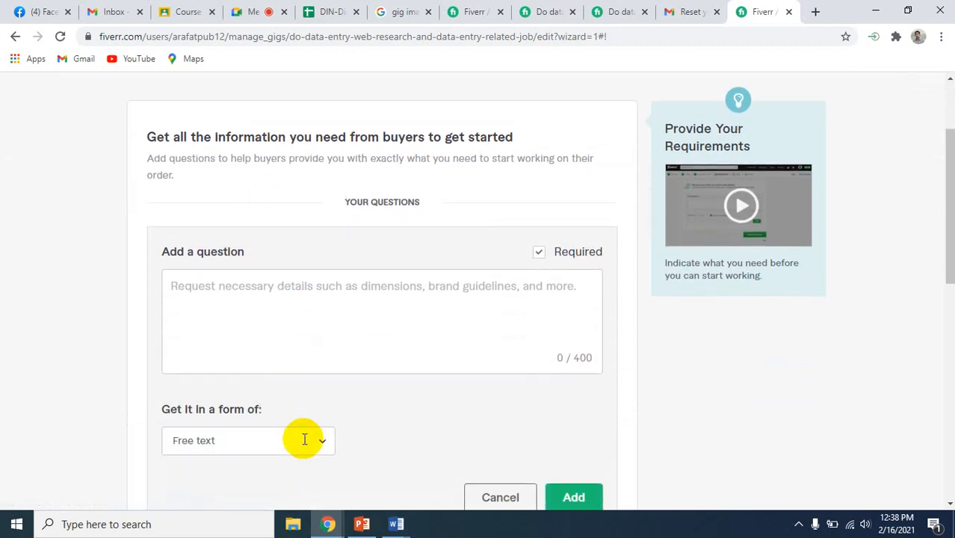
click(293, 289)
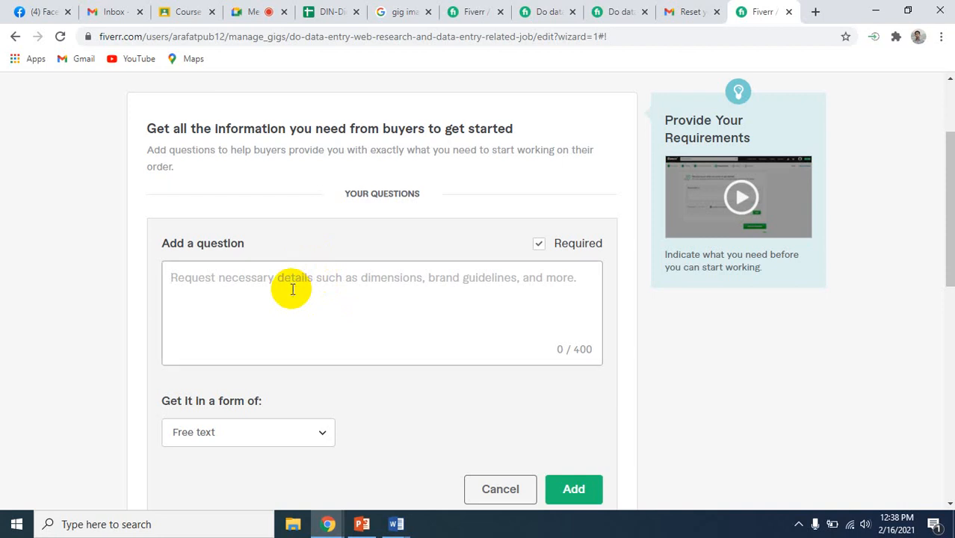
text(P)
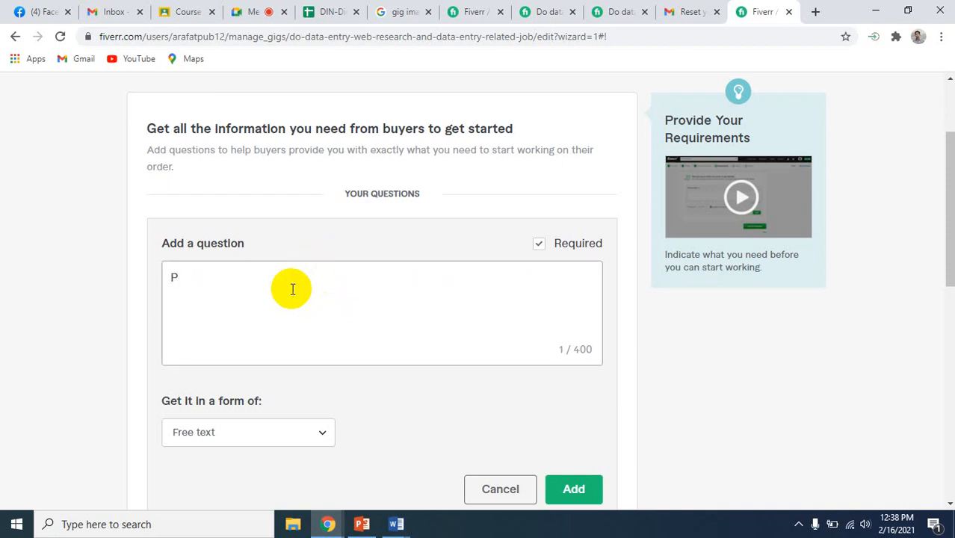
text(DF file to convert )
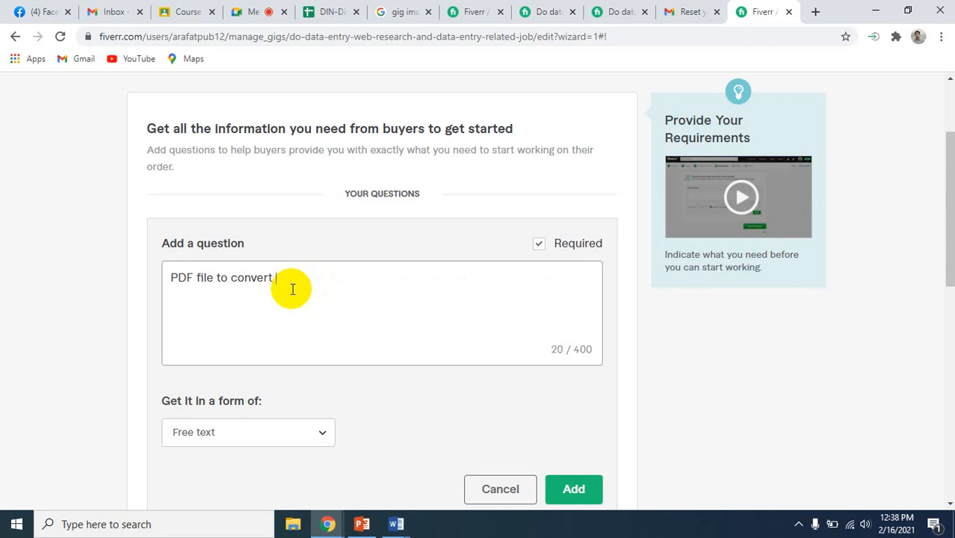
text(PDF to excel or wo)
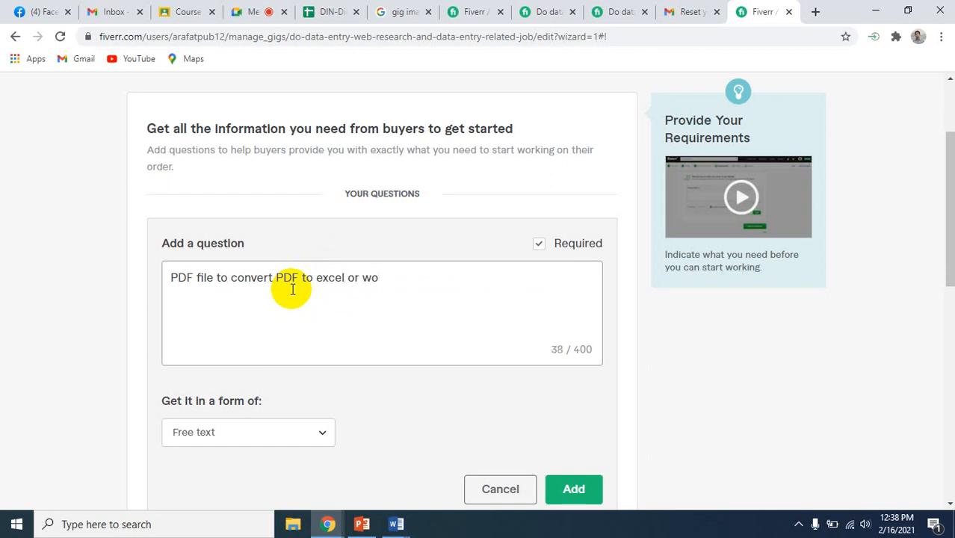
text(rd)
Add a second line, "Specific website URL, if you have any specific demand.", to the requirement question and end the first line with a period
key(Return)
text(Specific website)
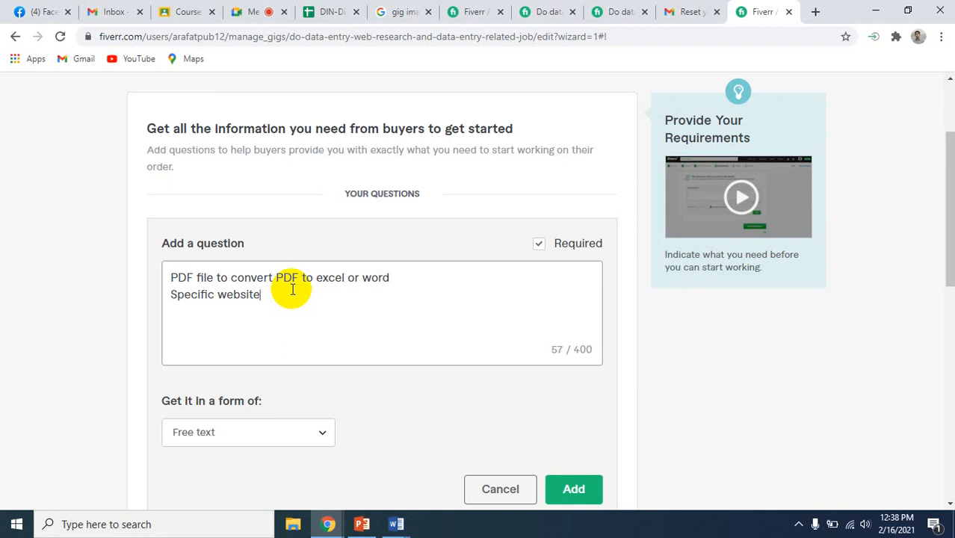
text( UL)
key(BackSpace)
text(RL, if you have )
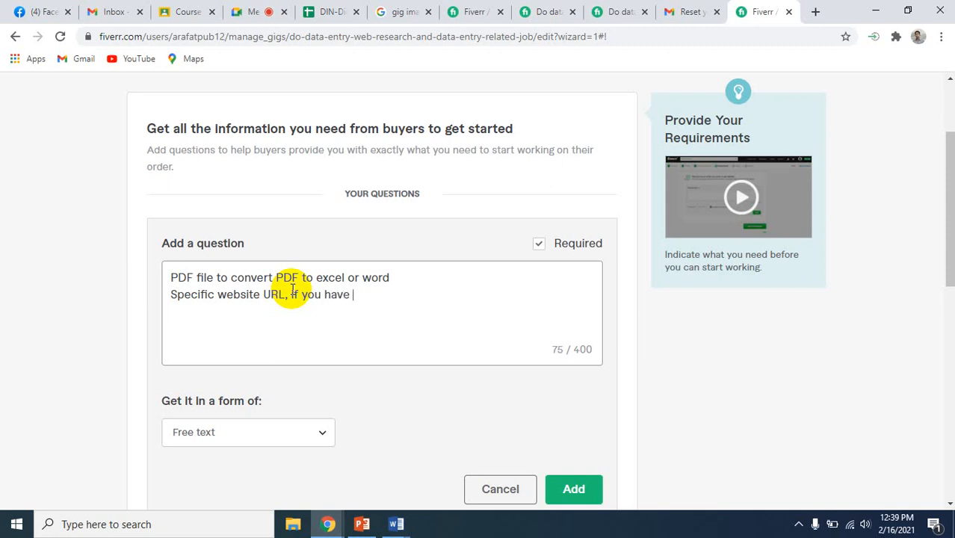
text(any specifi)
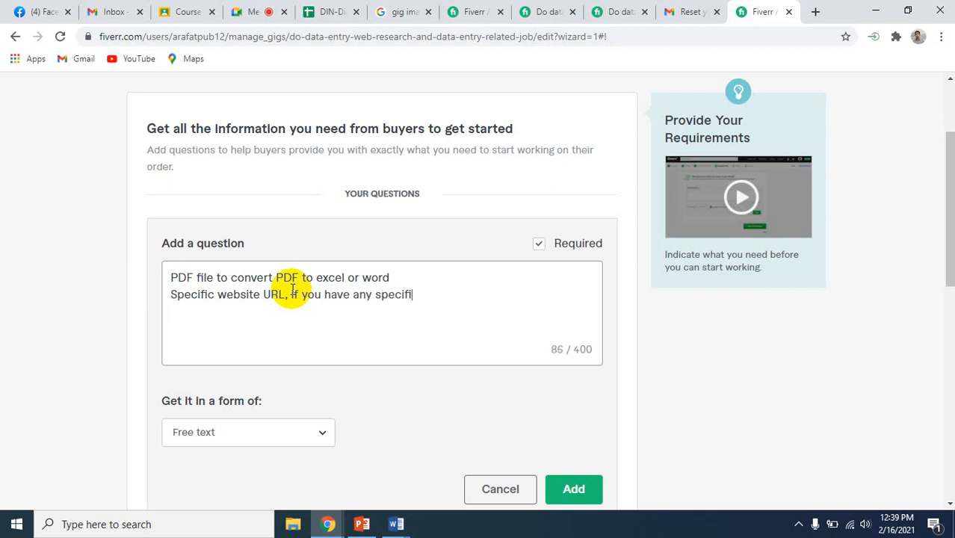
text(c demand)
text(?)
key(BackSpace)
text(.)
click(391, 275)
text(.)
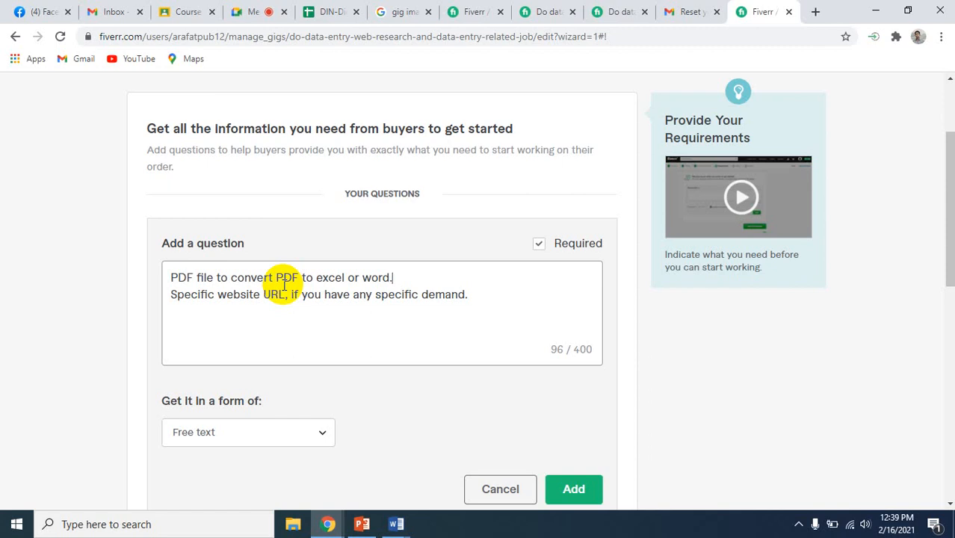
Add a third line, "and full details of your project", to the requirement question
click(481, 291)
key(Return)
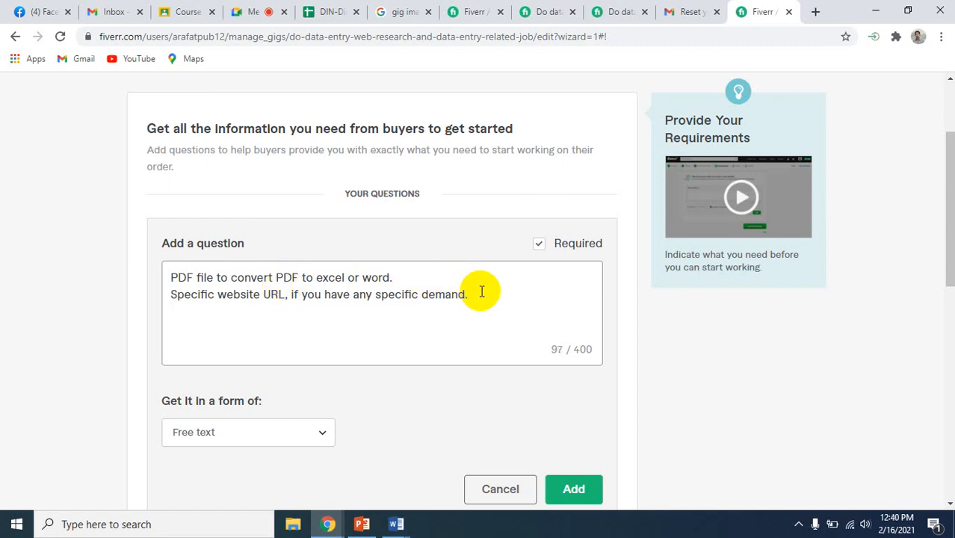
text(and full de)
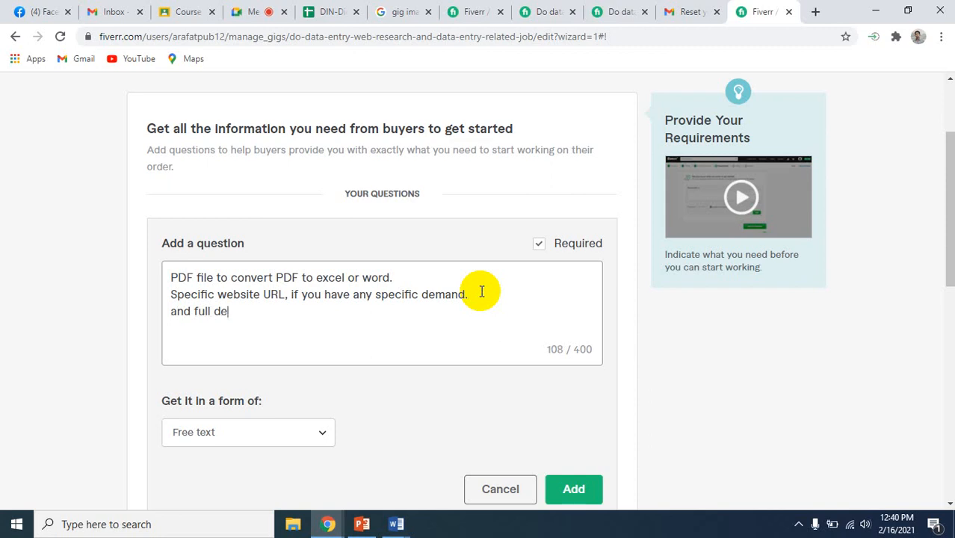
text(tails of your )
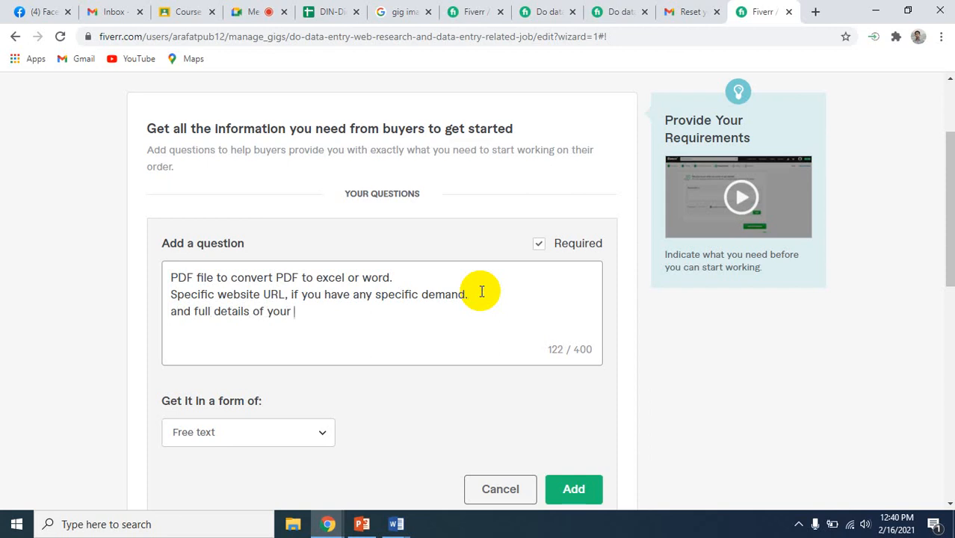
text(project)
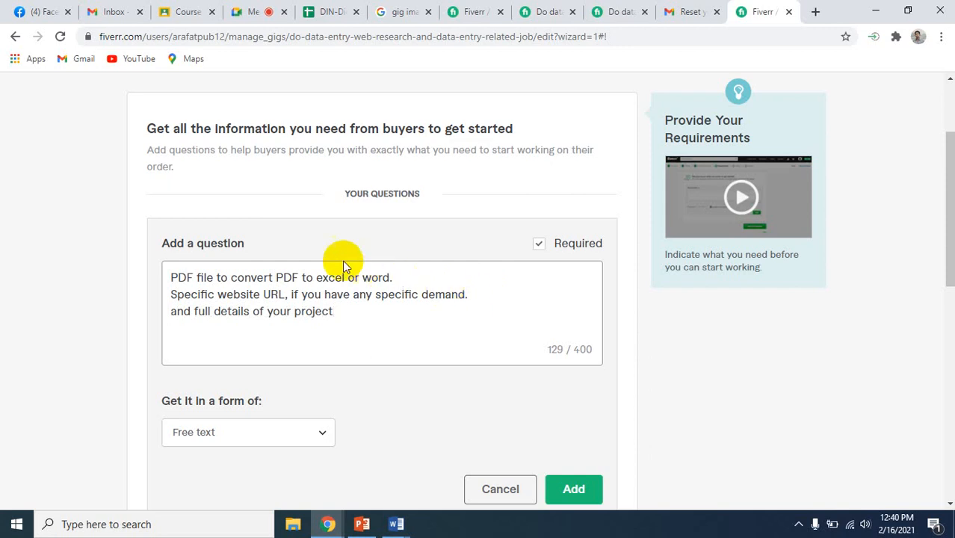
Insert "and instruction" after "details" in the third line of the requirement question
click(248, 311)
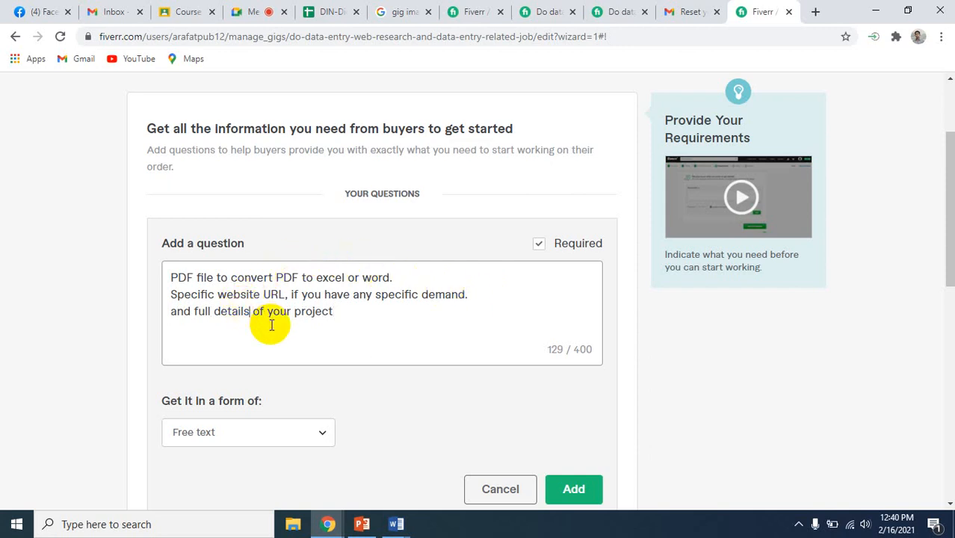
text(and )
text(instru)
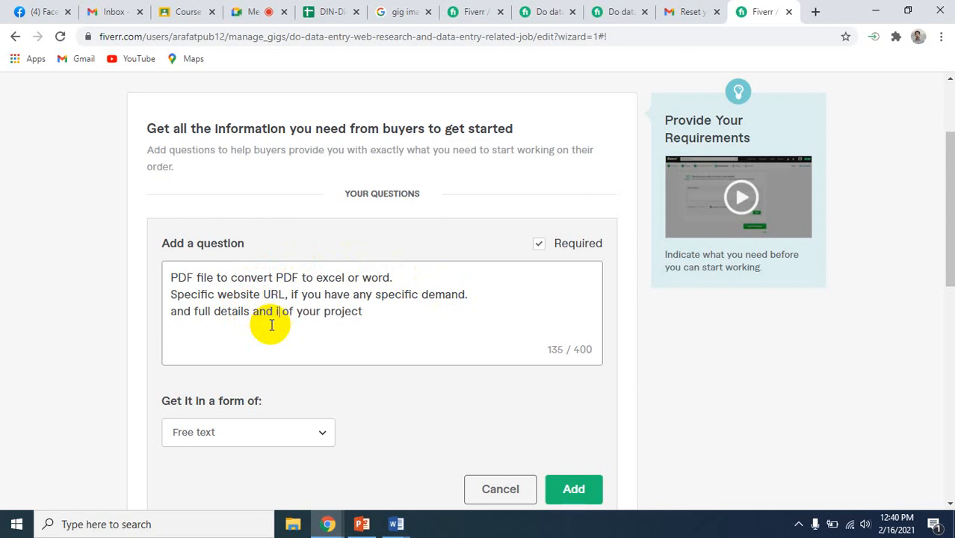
text(ction)
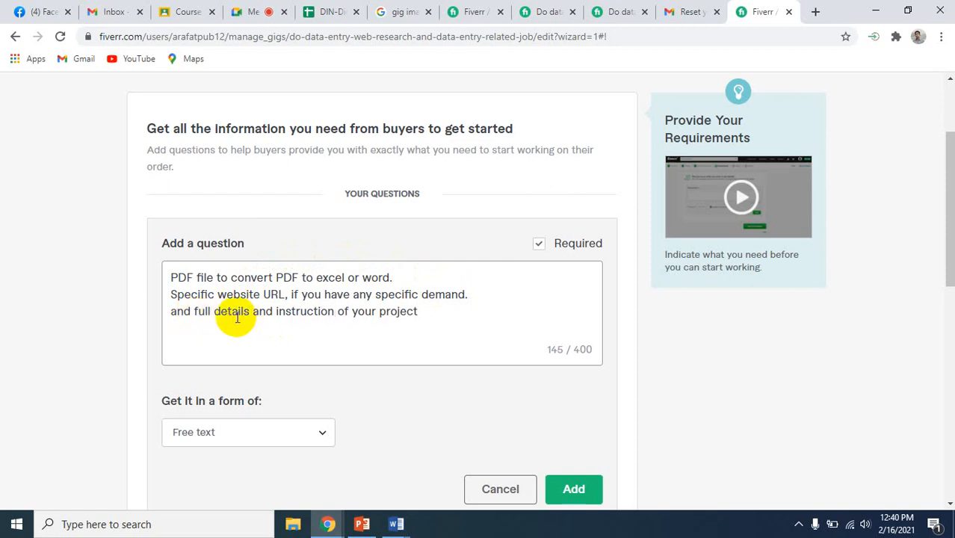
Remove the leading "and" from the third line and capitalize its first word as "Full"
click(197, 311)
key(BackSpace)
key(BackSpace)
key(BackSpace)
key(BackSpace)
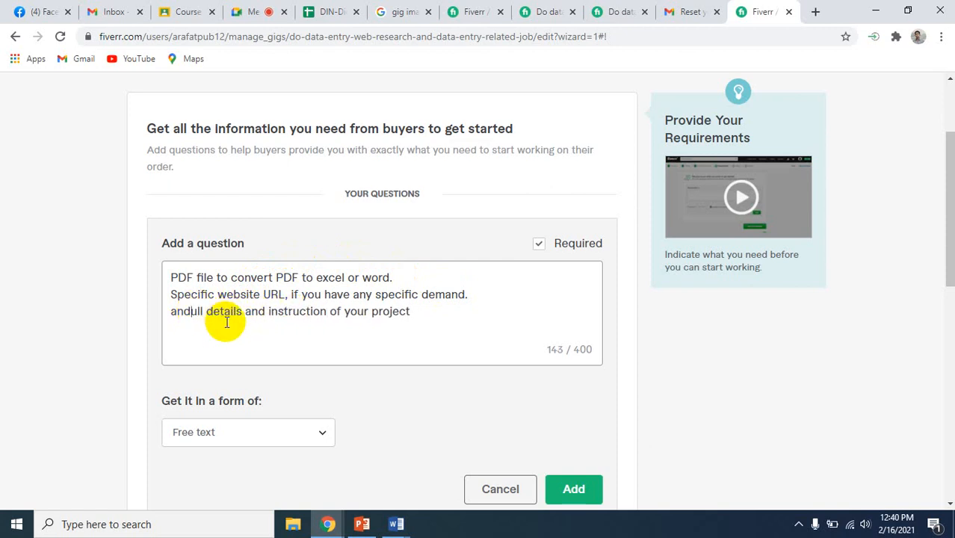
key(BackSpace)
text(F)
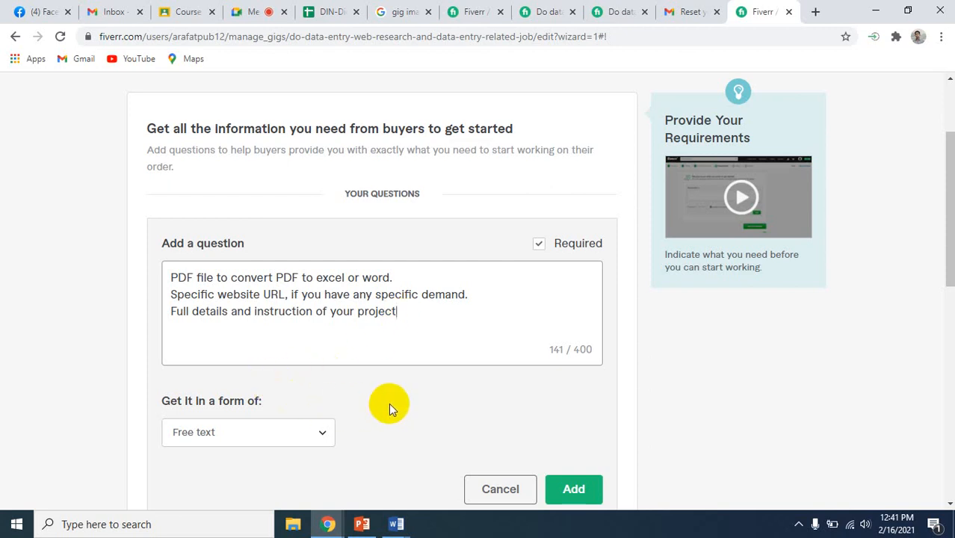
Check the available answer formats, keep Free text, and add the question to the buyer requirements
scroll(389, 403, down, 2)
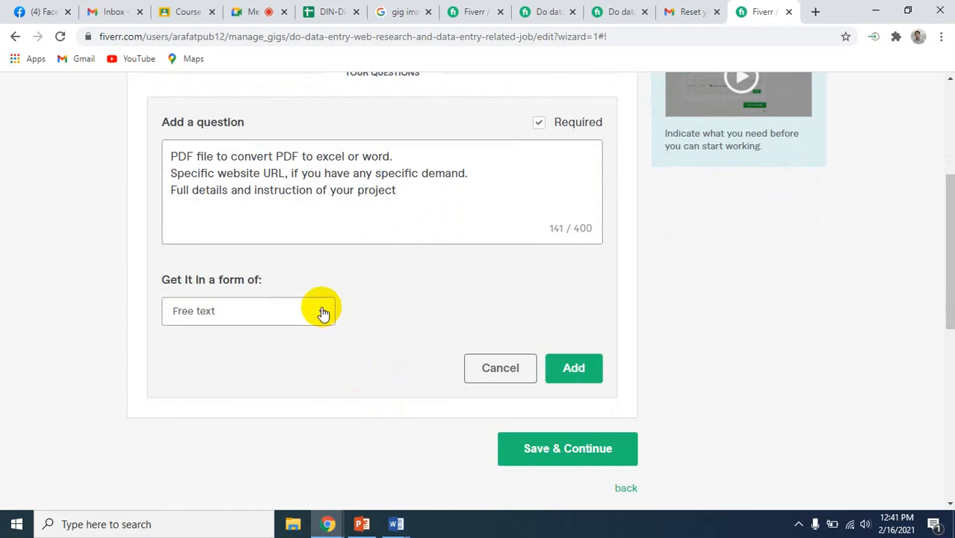
click(323, 312)
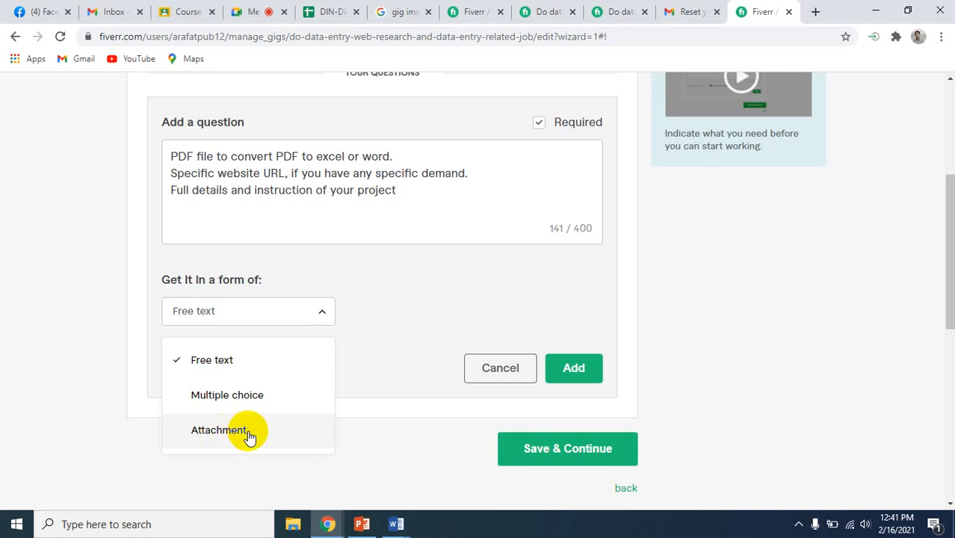
click(381, 326)
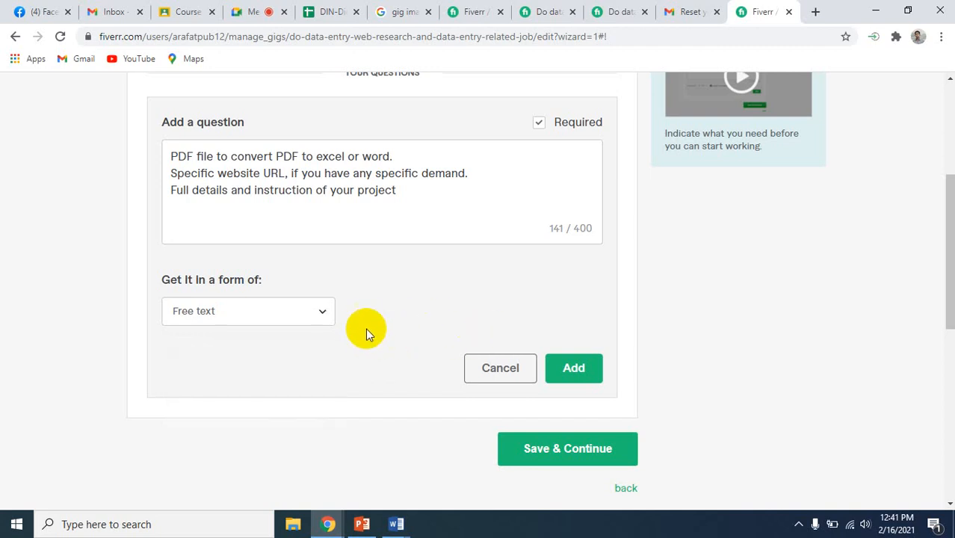
click(327, 315)
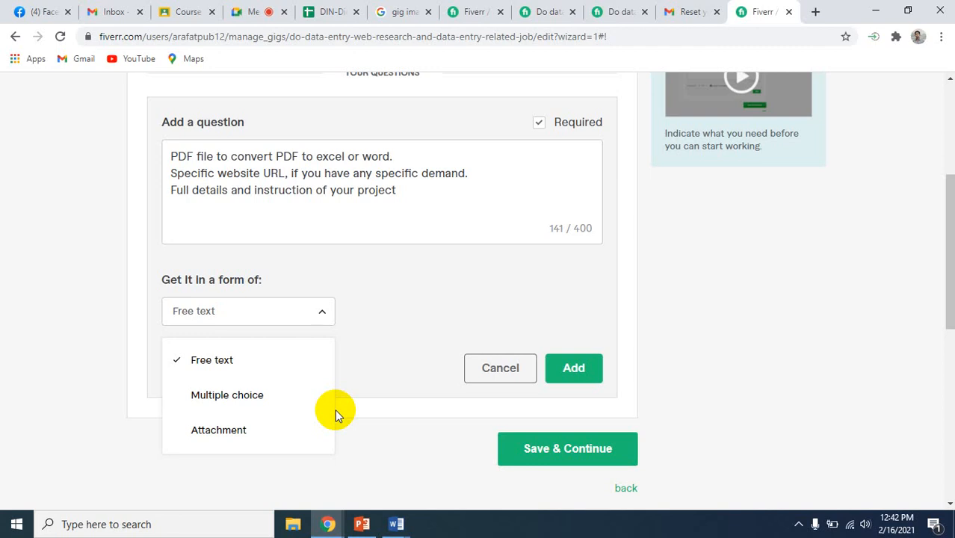
click(404, 335)
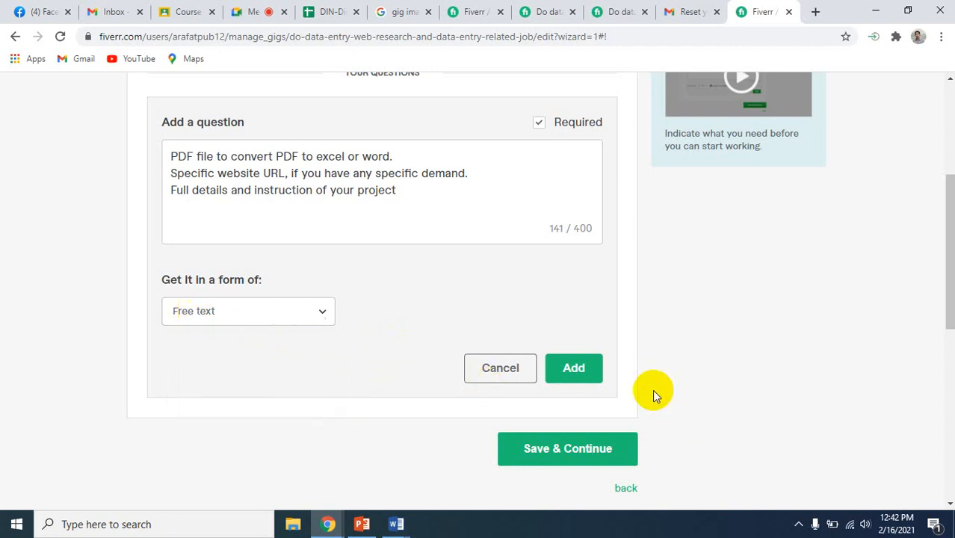
click(575, 367)
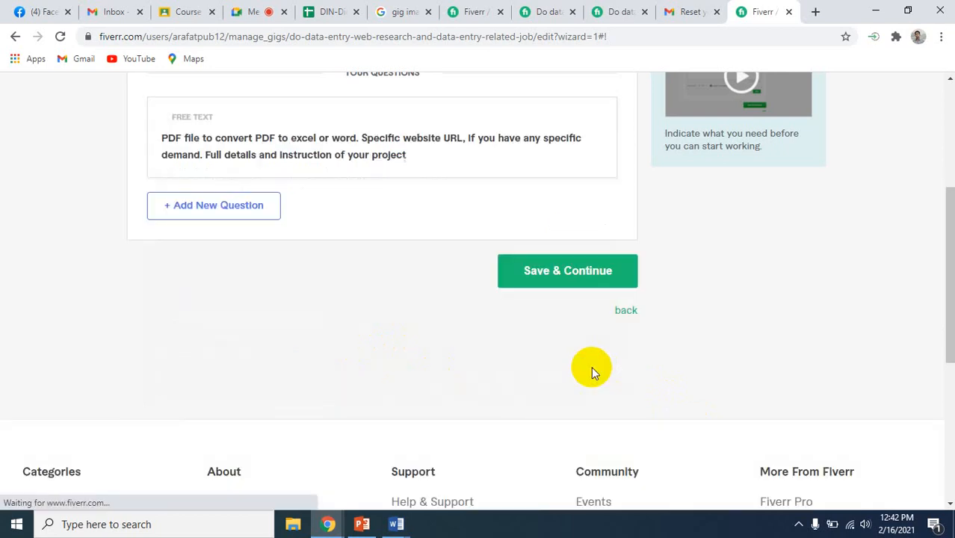
Review the added requirement question, and save the requirements to continue to the gallery
scroll(541, 351, up, 2)
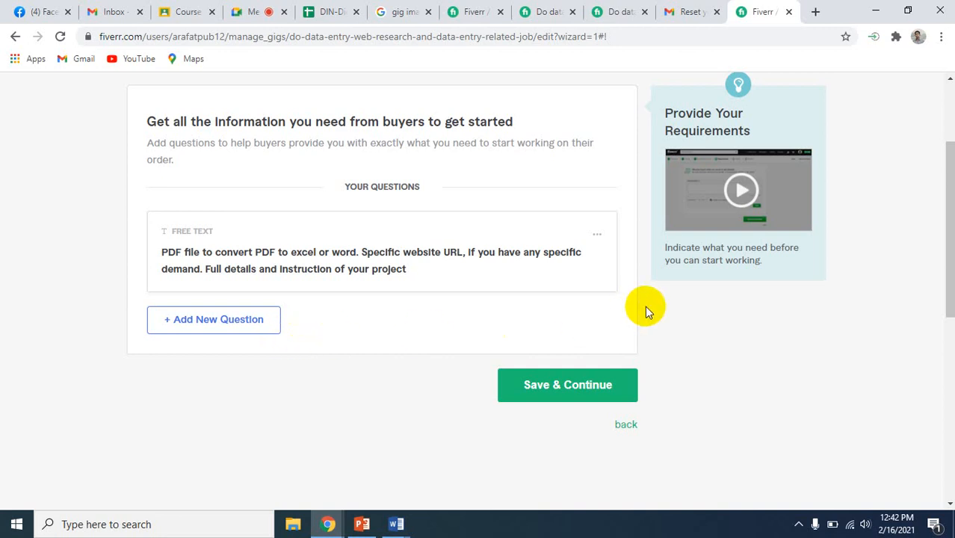
scroll(646, 310, up, 1)
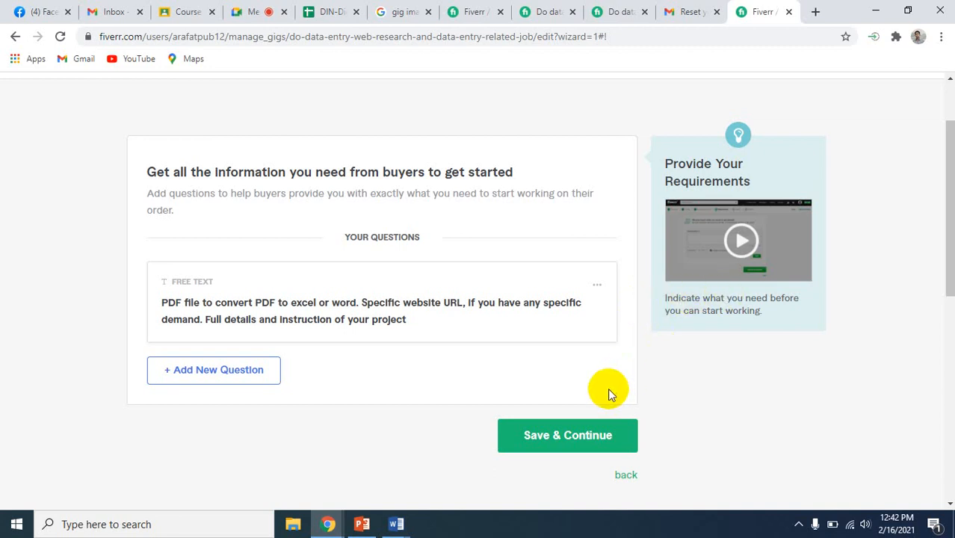
click(563, 442)
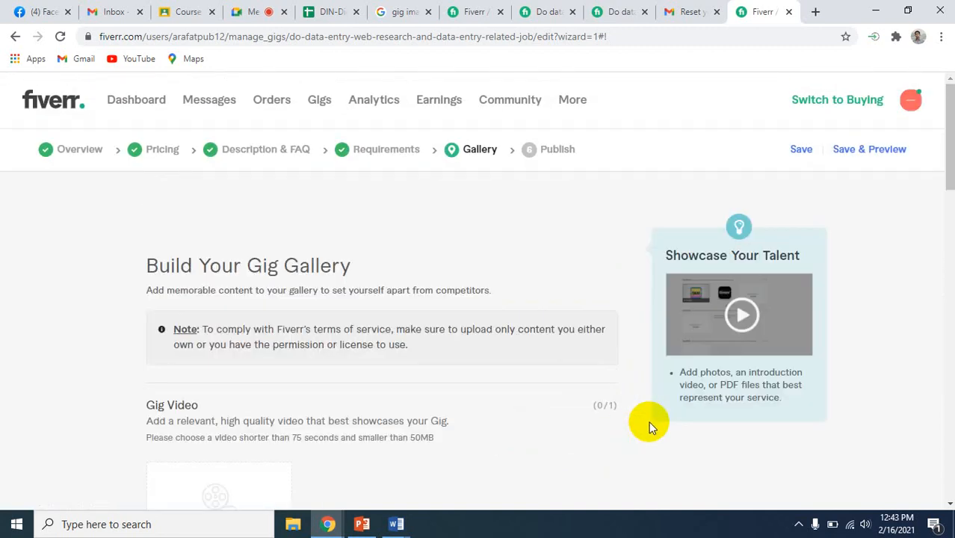
Upload "do data entry, web research and data entry related job.jpg" from the Desktop as the first gig photo
scroll(636, 406, down, 4)
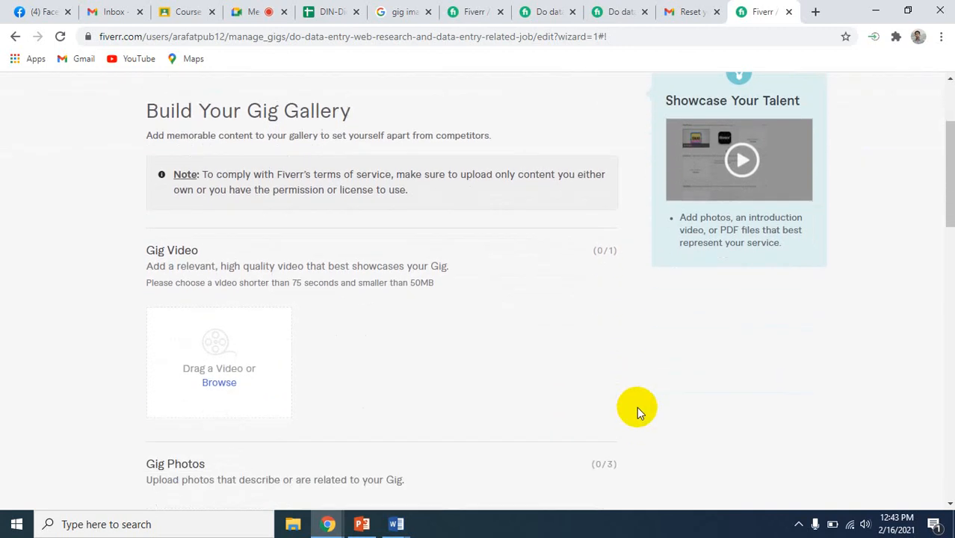
scroll(636, 406, down, 1)
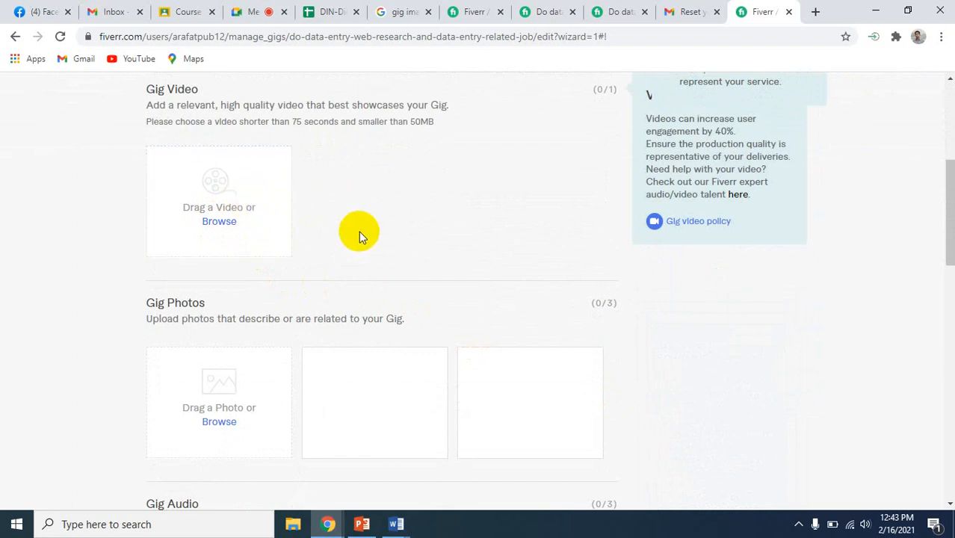
scroll(358, 236, down, 1)
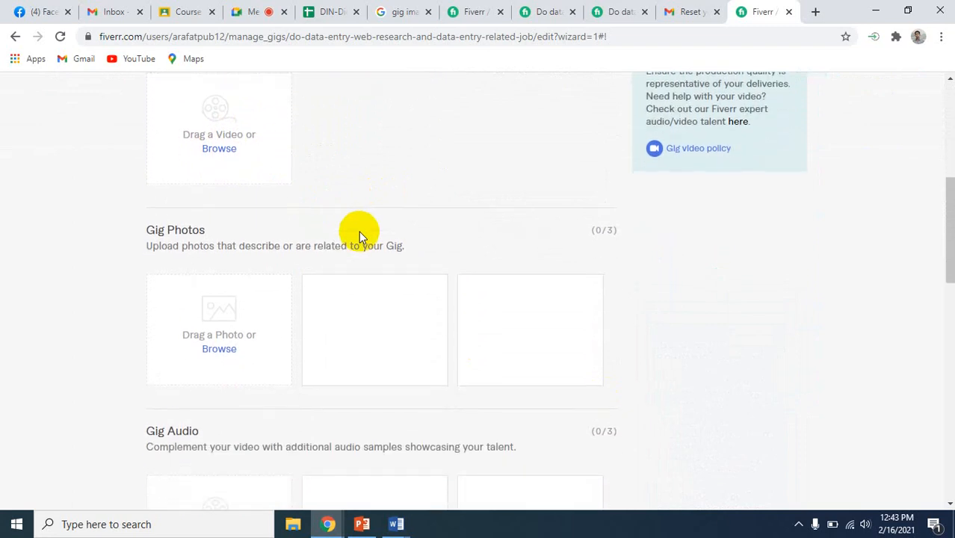
click(220, 351)
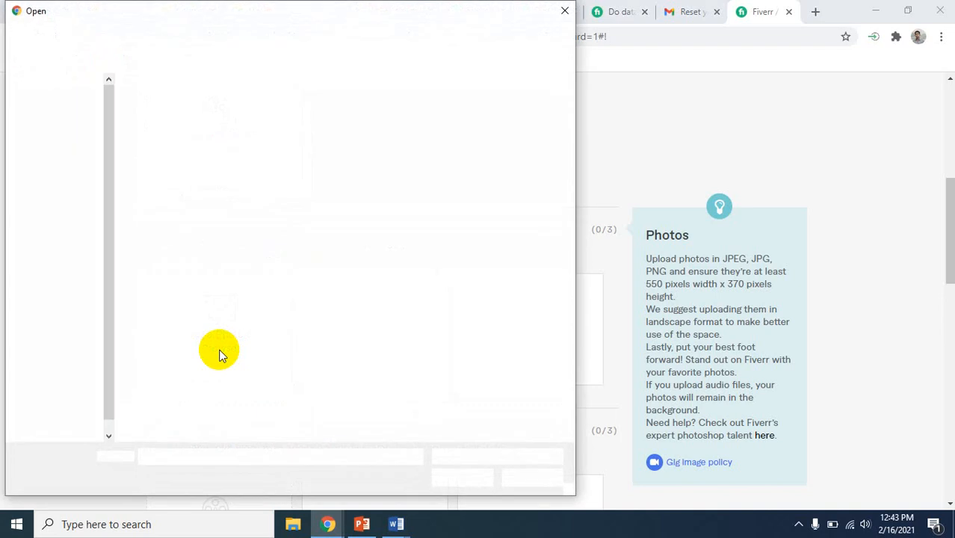
click(251, 187)
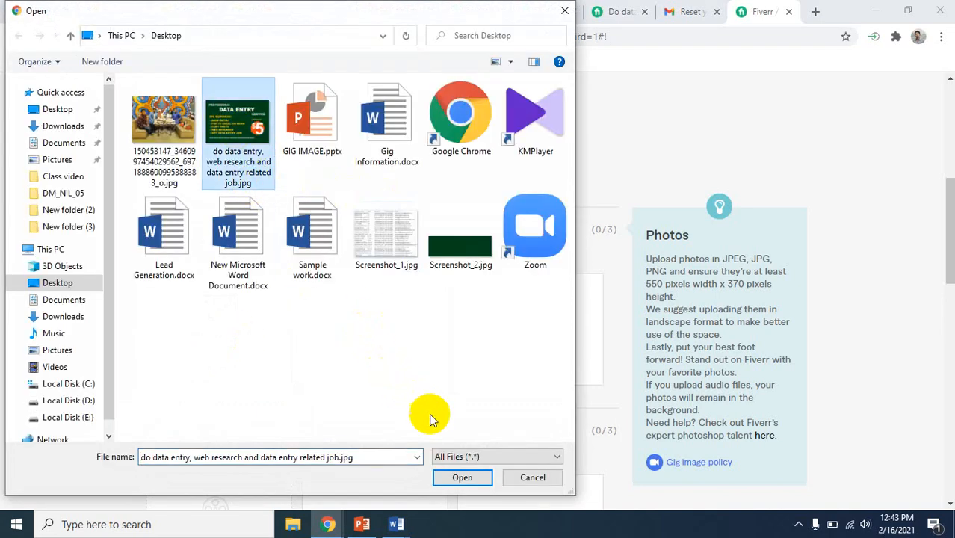
click(453, 477)
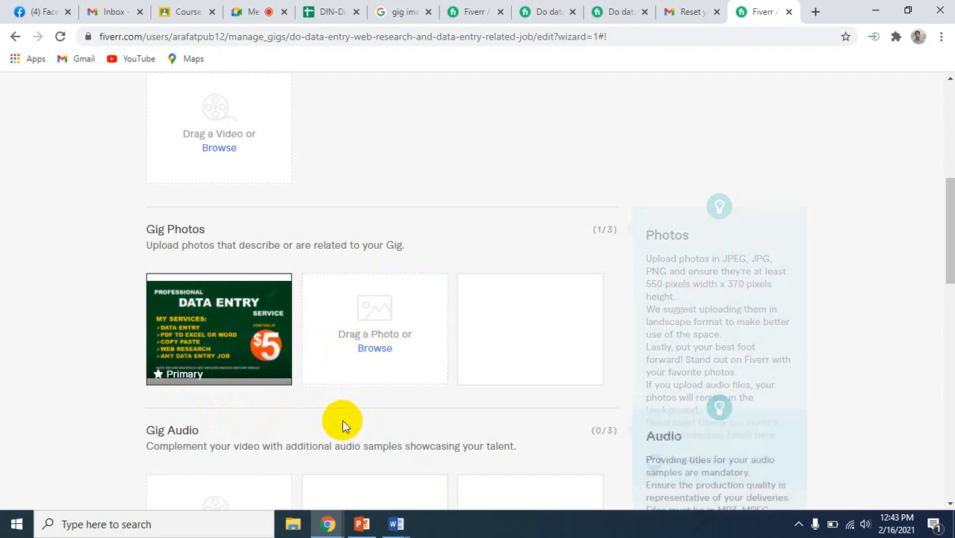
Leave the audio and PDF sections empty, and save the gallery to continue to publishing
scroll(342, 424, down, 2)
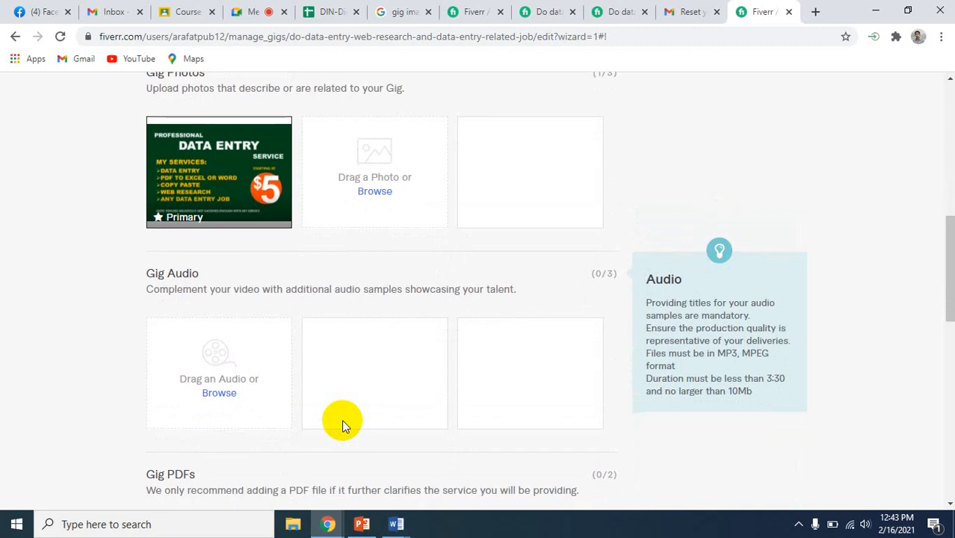
scroll(341, 423, down, 1)
scroll(295, 358, down, 1)
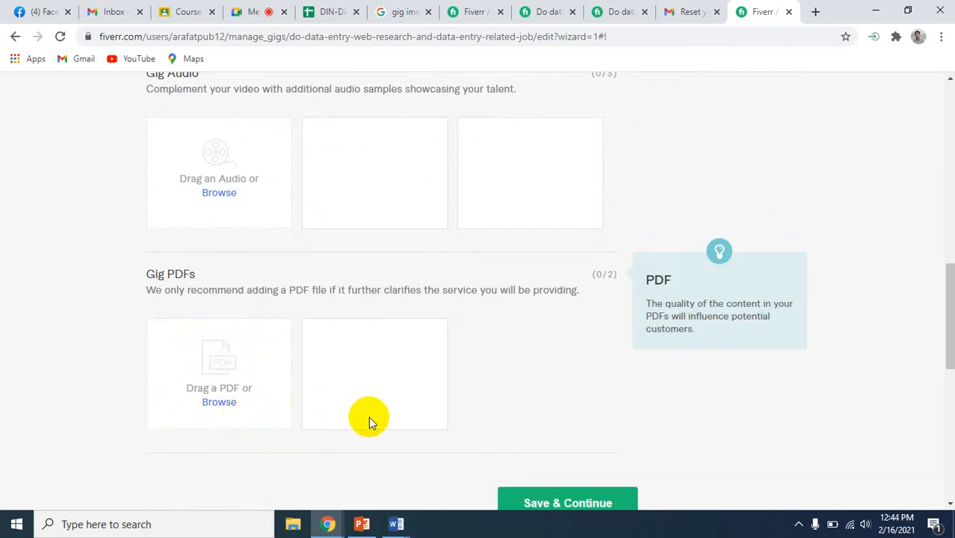
scroll(580, 370, up, 3)
scroll(581, 371, down, 4)
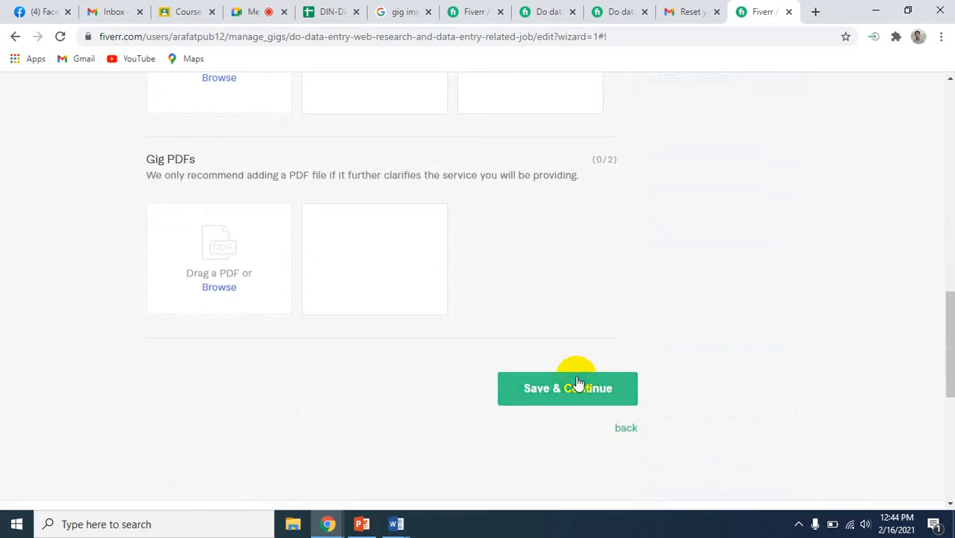
click(576, 382)
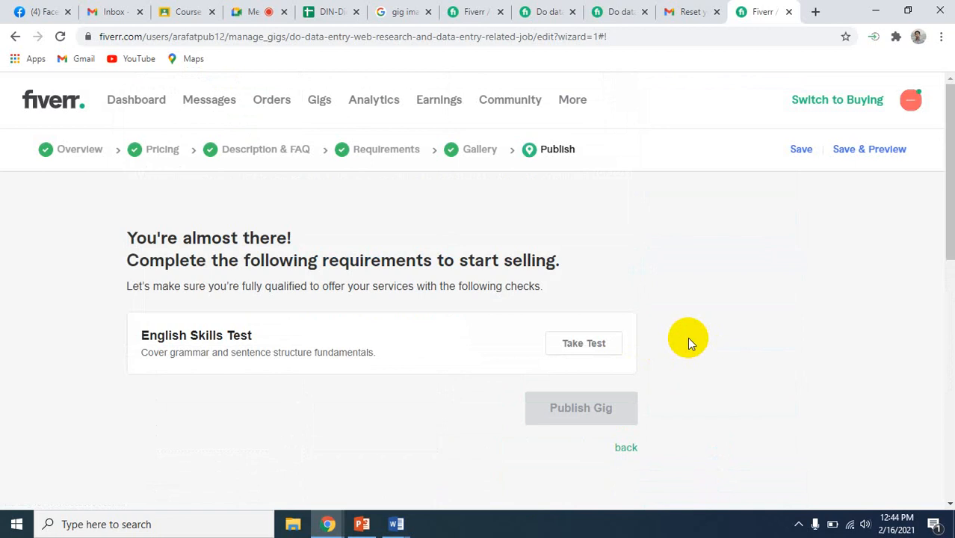
Review the publishing requirements, save the gig without taking the English Skills Test, and open its preview
scroll(684, 342, down, 1)
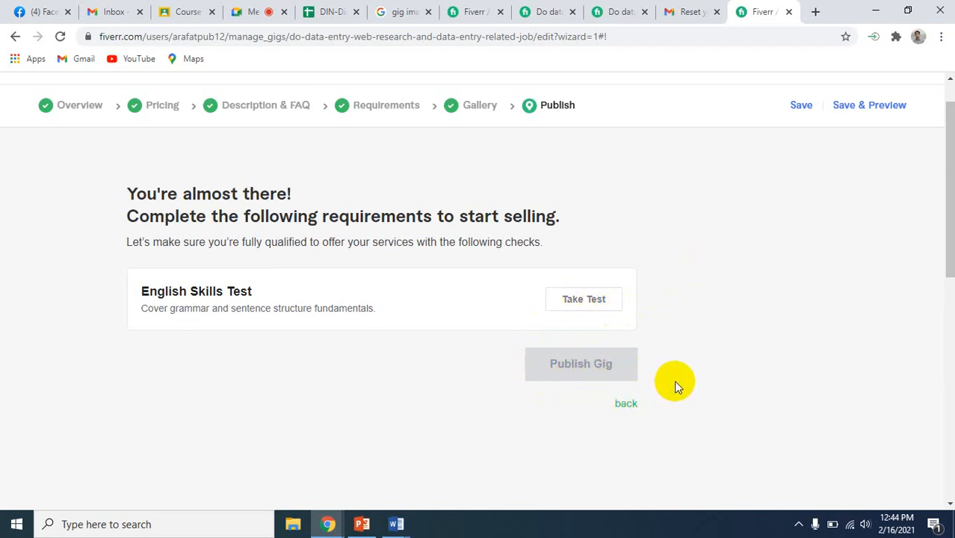
scroll(674, 387, up, 1)
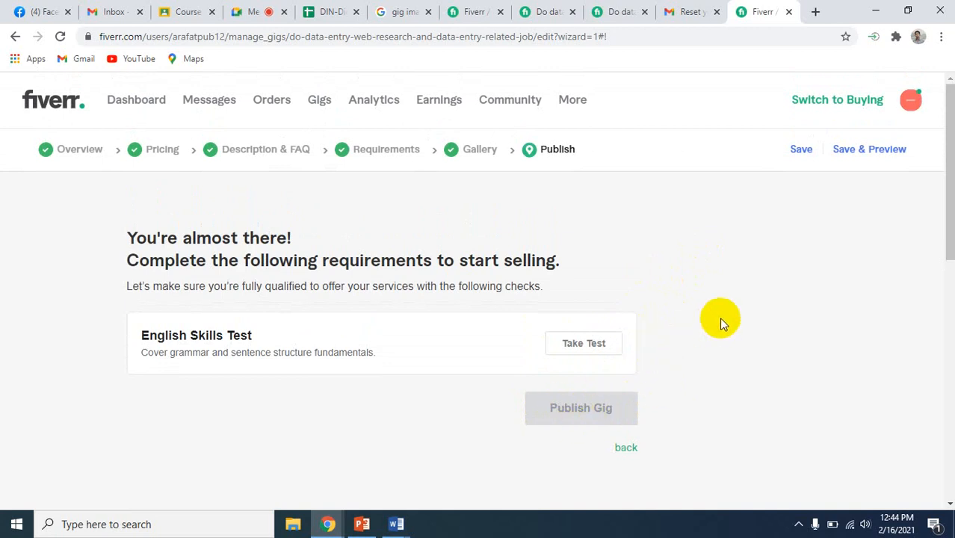
click(801, 150)
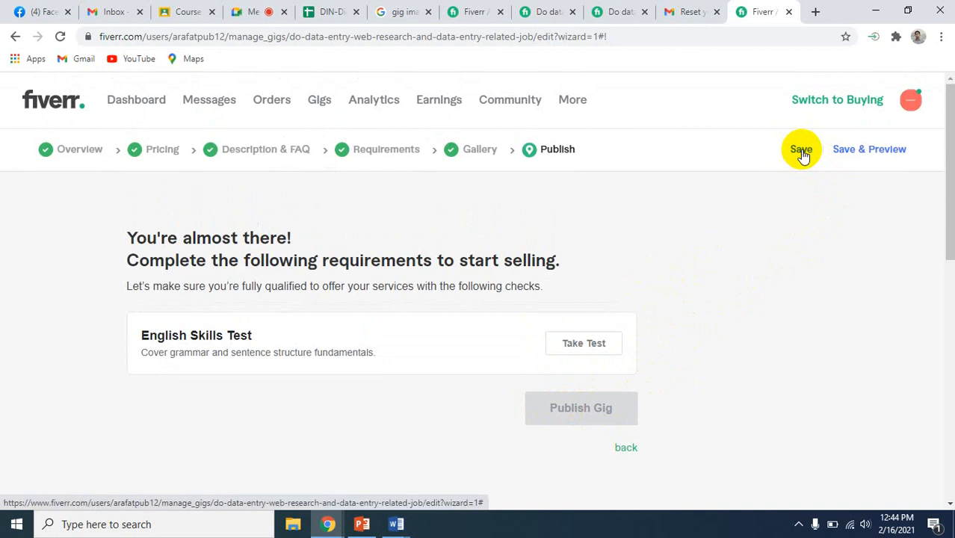
click(801, 150)
click(875, 153)
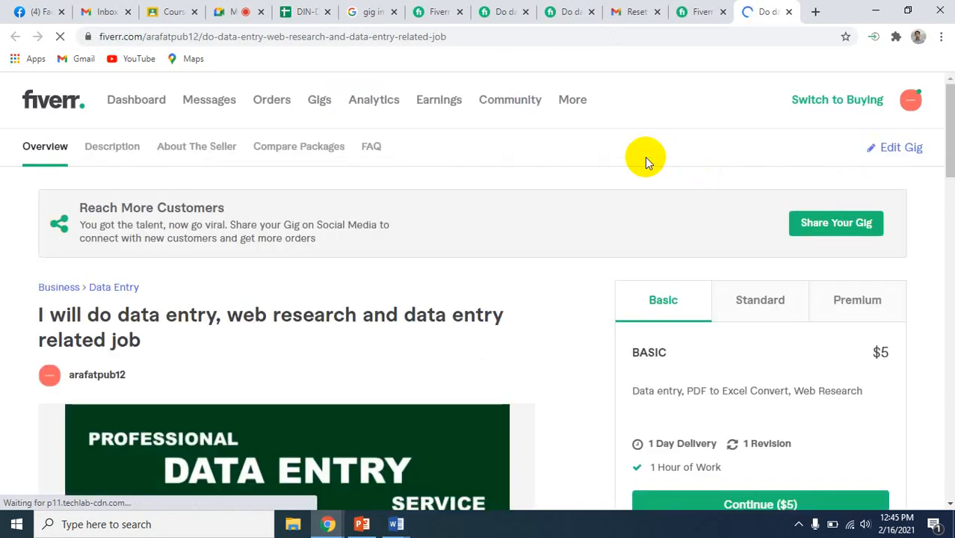
Examine the previewed gig's title, image and Basic package details
scroll(546, 440, down, 1)
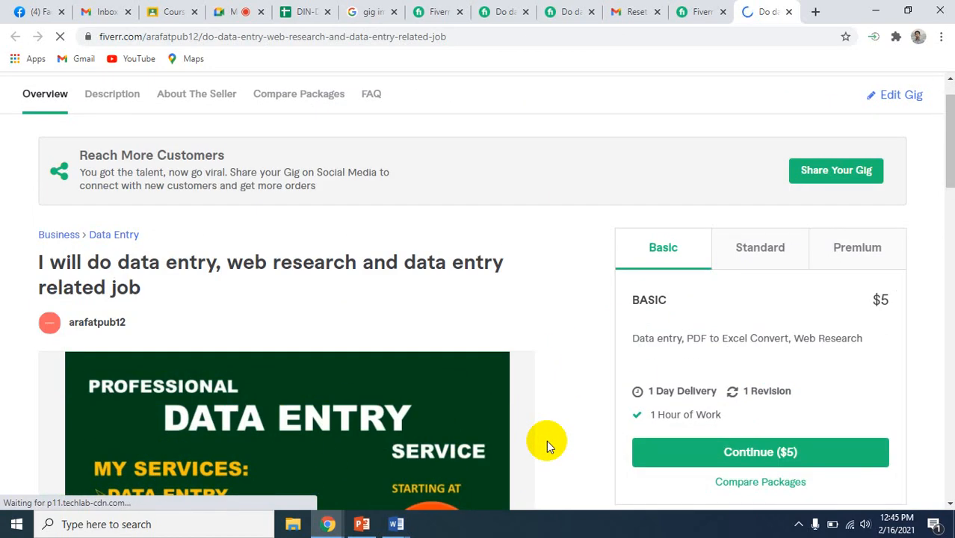
scroll(546, 440, down, 1)
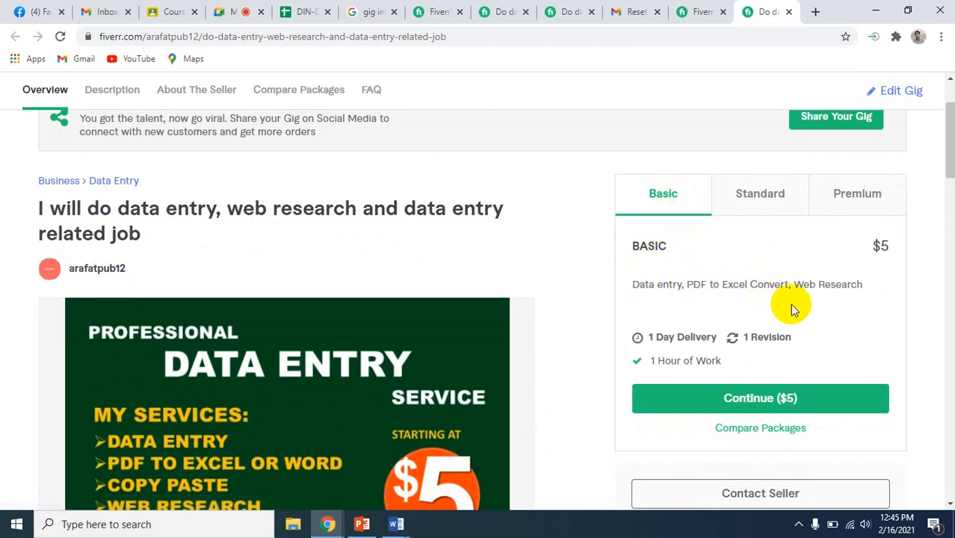
click(720, 399)
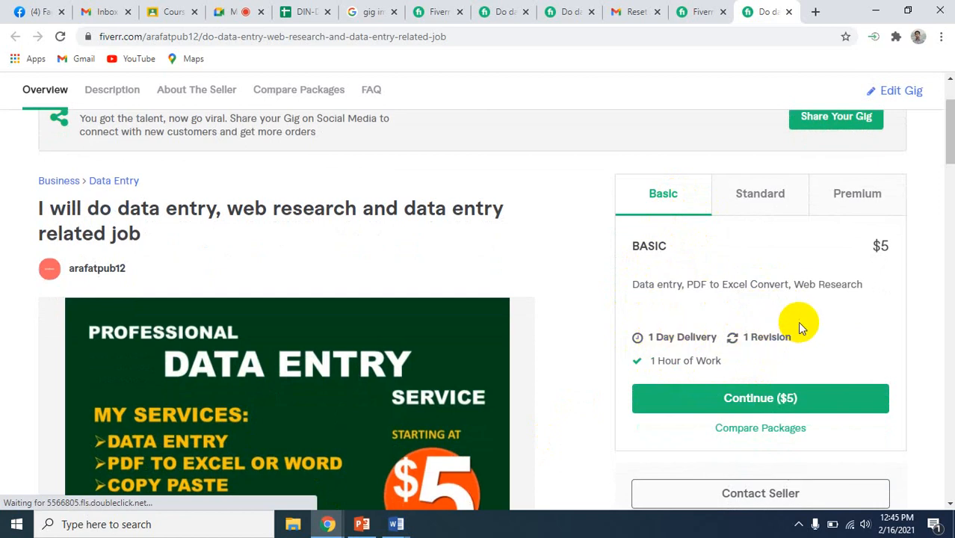
Check the Premium and Standard package details in the gig preview, and inspect the gig image with its thumbnail
click(854, 196)
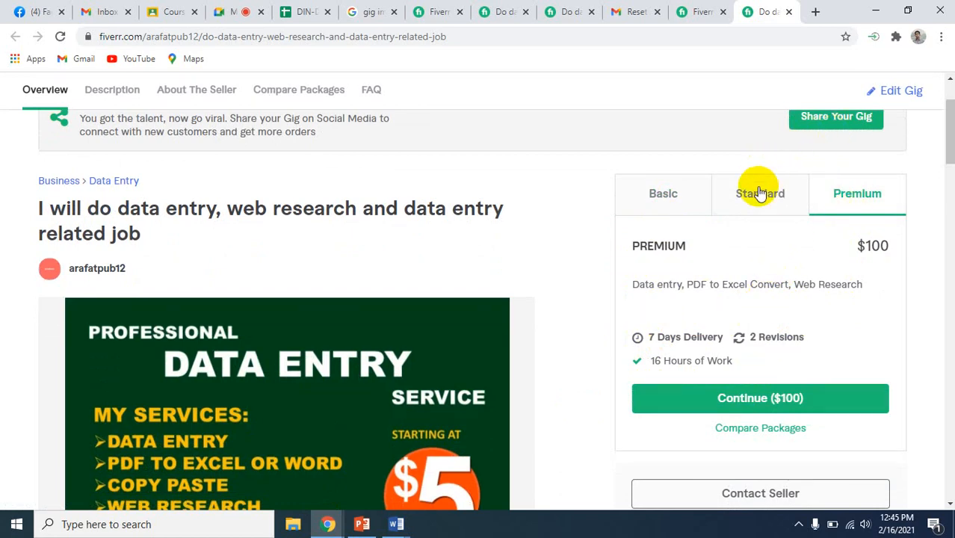
click(759, 193)
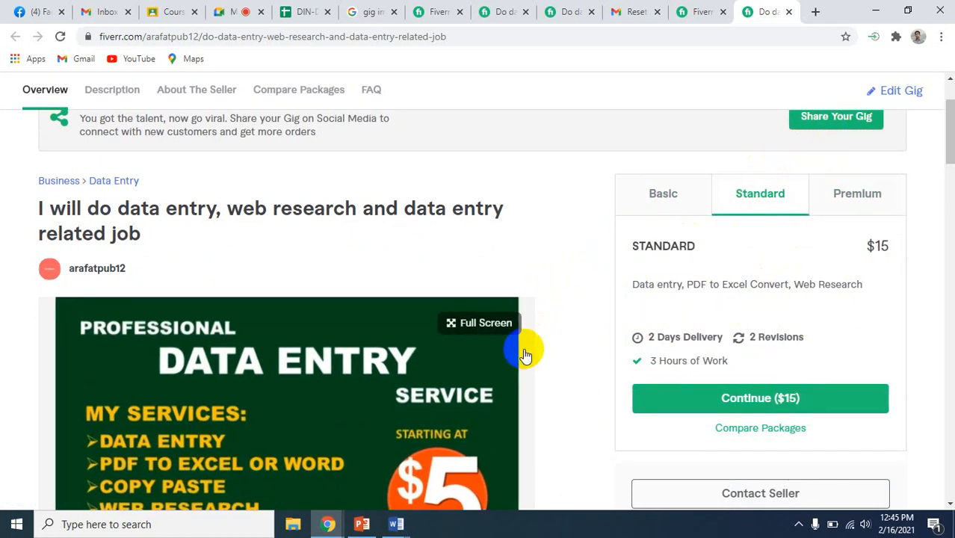
scroll(559, 349, down, 1)
scroll(559, 348, down, 1)
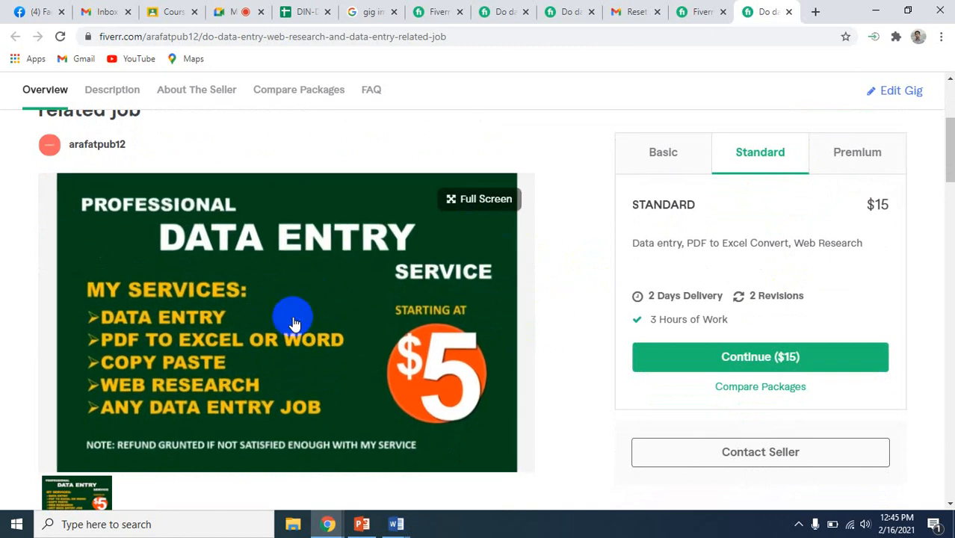
scroll(590, 322, down, 1)
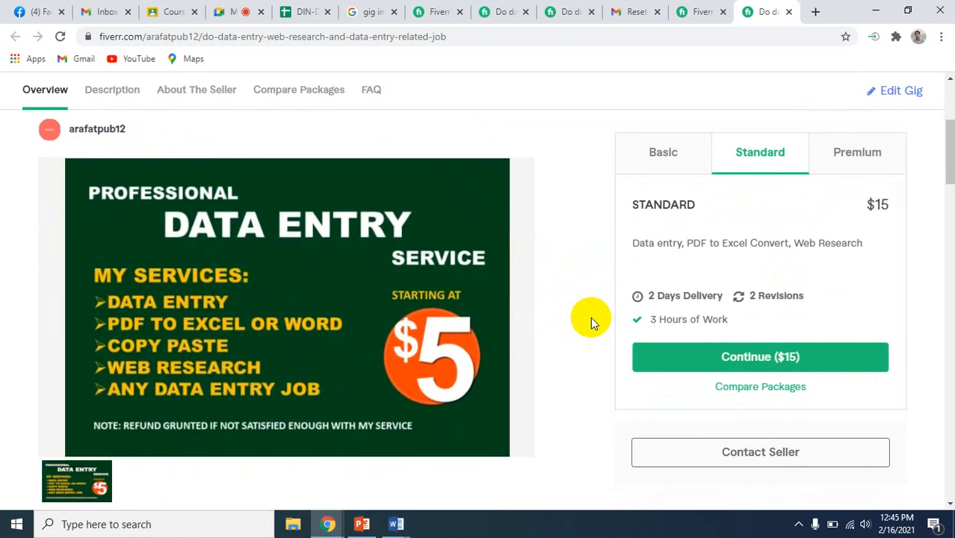
scroll(590, 320, down, 2)
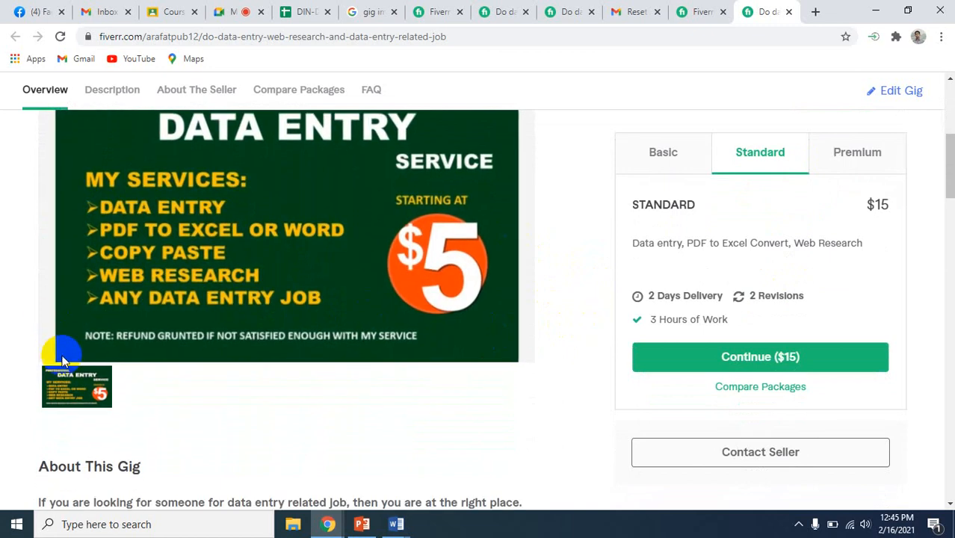
click(62, 360)
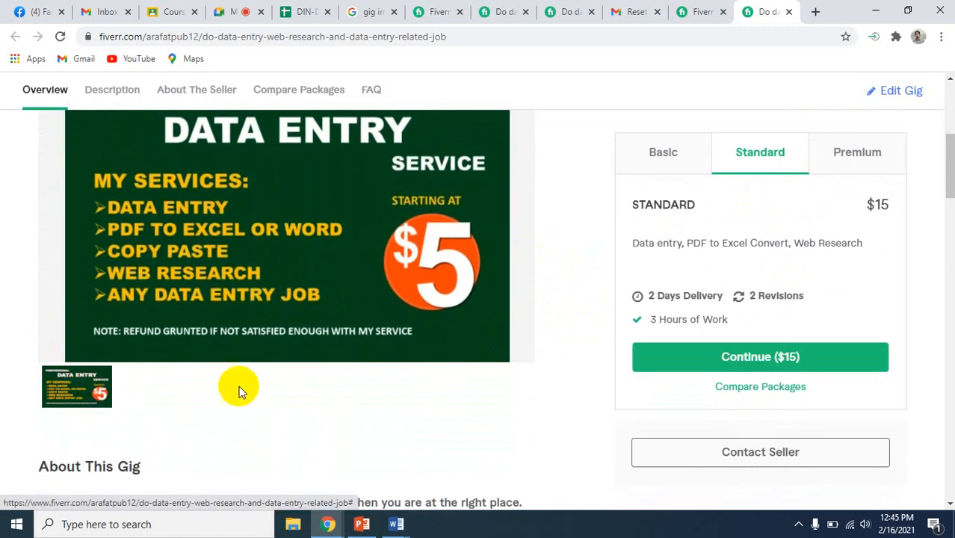
Review the gig description, including the services list, the "Why me?" points, the refund note, and the tool and service type
scroll(515, 422, down, 3)
scroll(514, 418, up, 2)
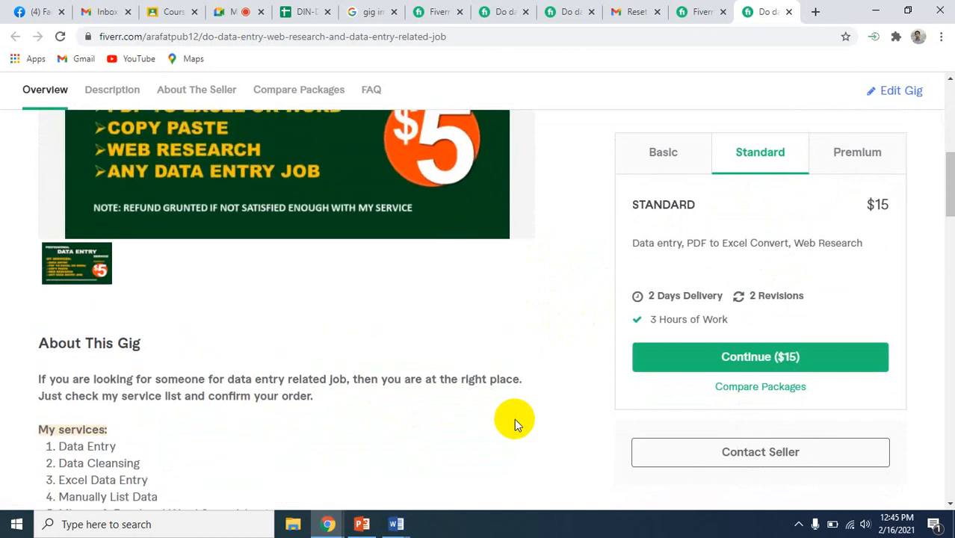
scroll(574, 410, down, 3)
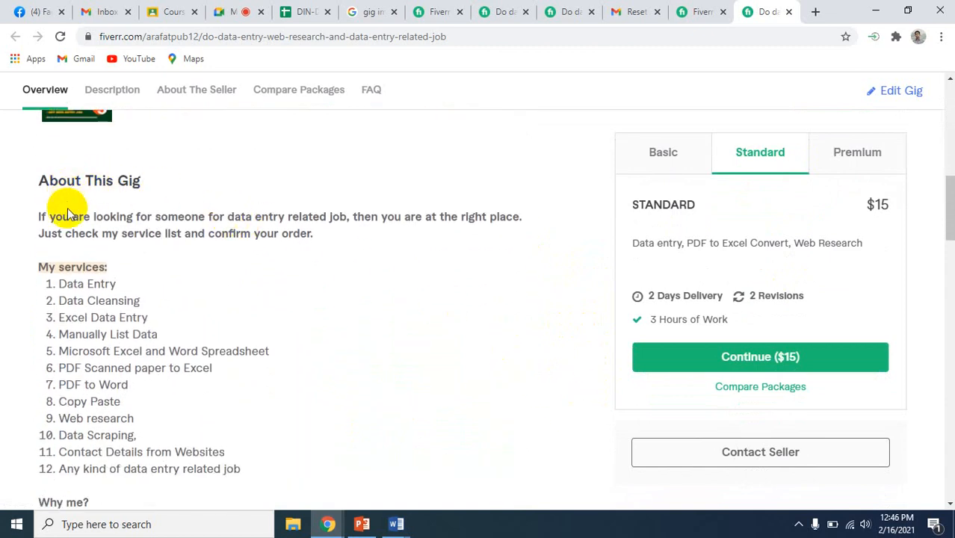
scroll(163, 388, down, 2)
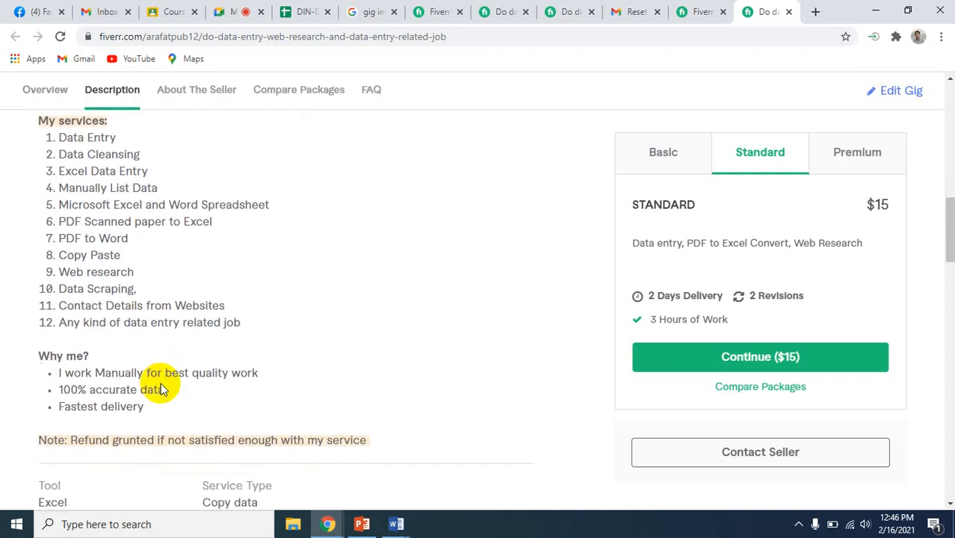
scroll(161, 388, down, 2)
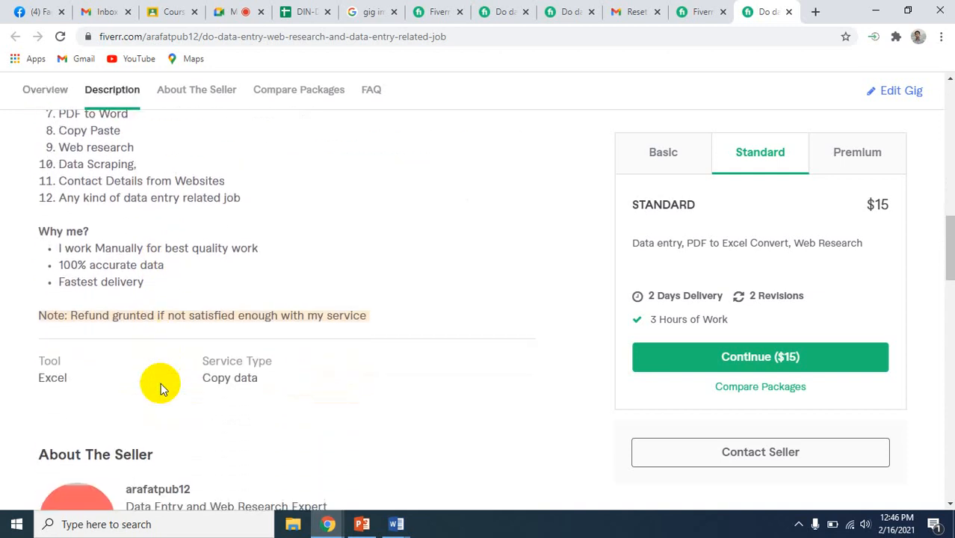
scroll(161, 382, down, 1)
scroll(161, 382, up, 2)
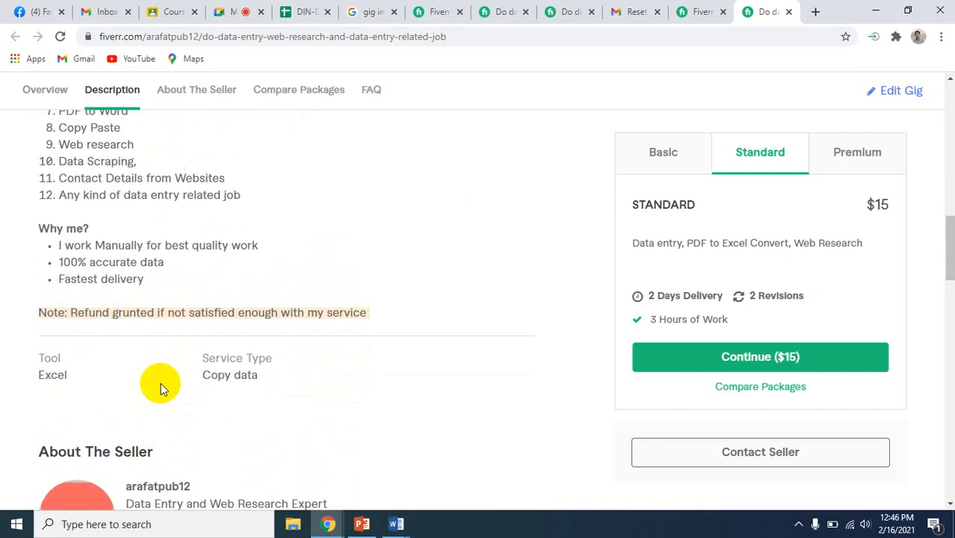
scroll(161, 389, up, 3)
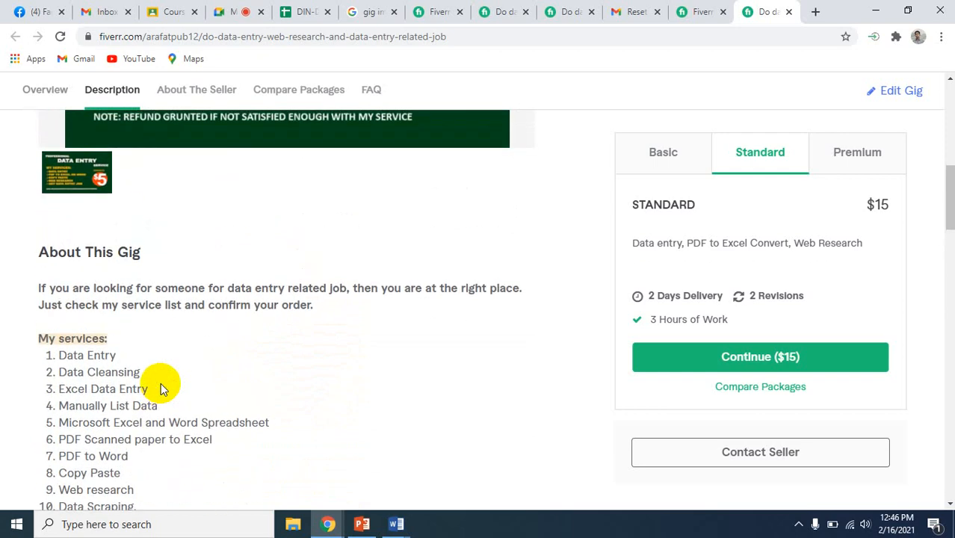
scroll(255, 398, down, 3)
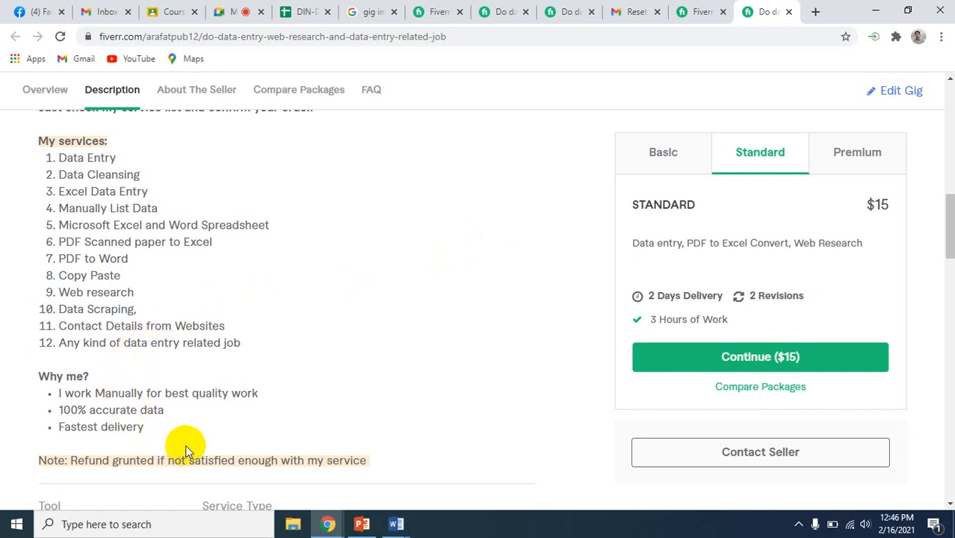
scroll(195, 429, down, 1)
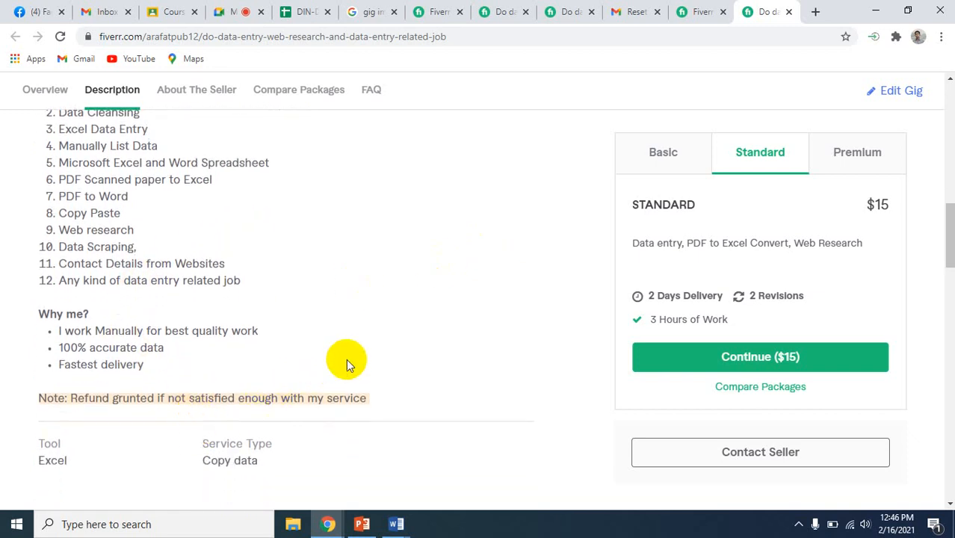
scroll(347, 364, up, 3)
scroll(346, 358, down, 2)
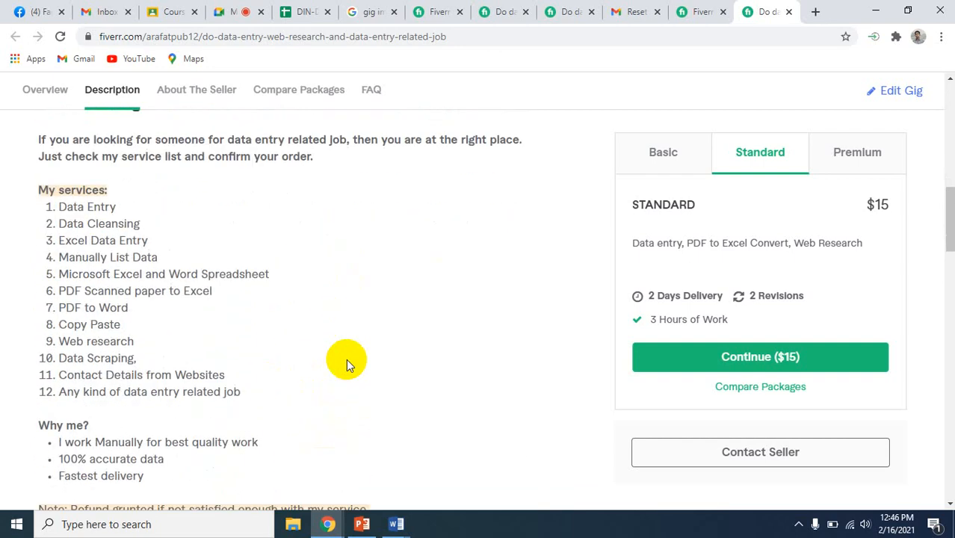
scroll(115, 441, down, 2)
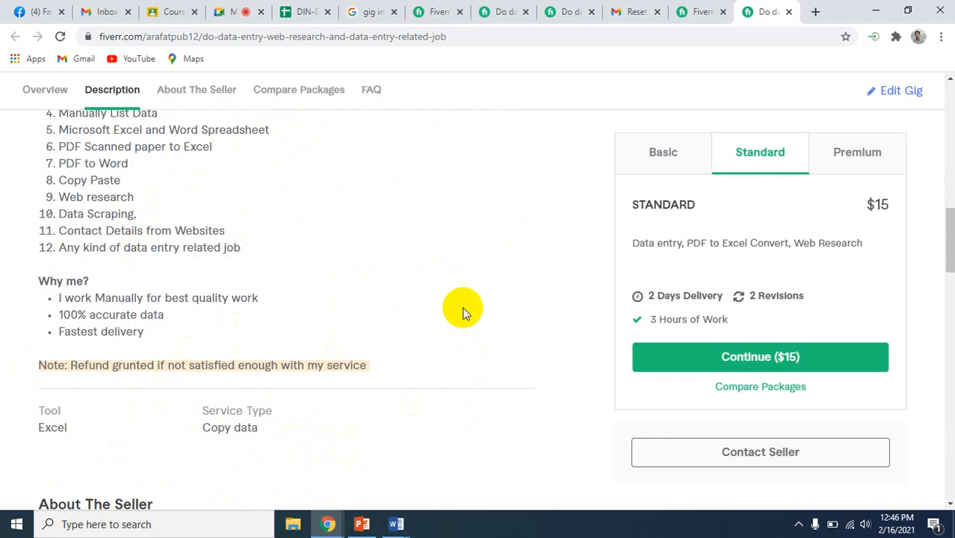
scroll(489, 271, down, 4)
scroll(489, 271, up, 3)
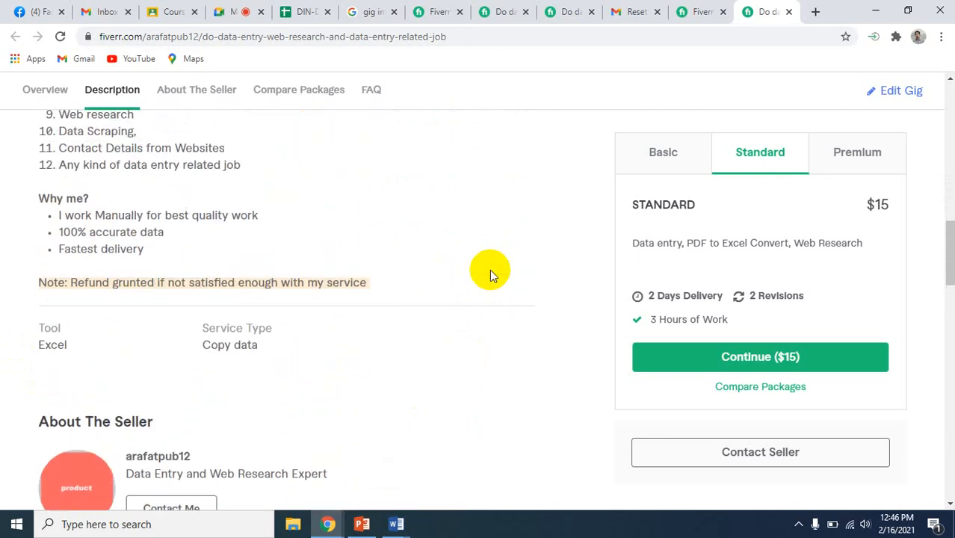
scroll(490, 274, down, 2)
scroll(490, 274, up, 7)
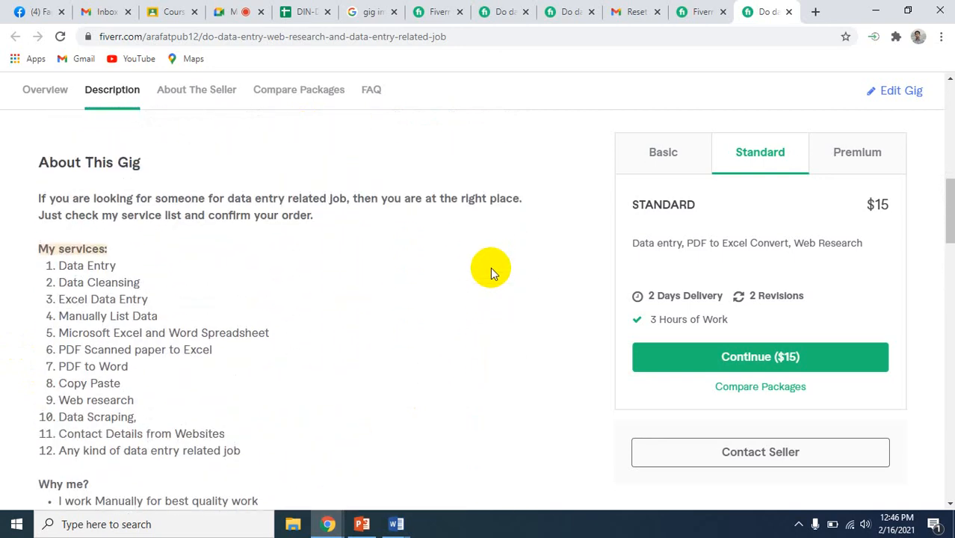
Recheck the previewed gig's title and gallery image against the start of the description
scroll(493, 291, up, 10)
scroll(493, 291, down, 4)
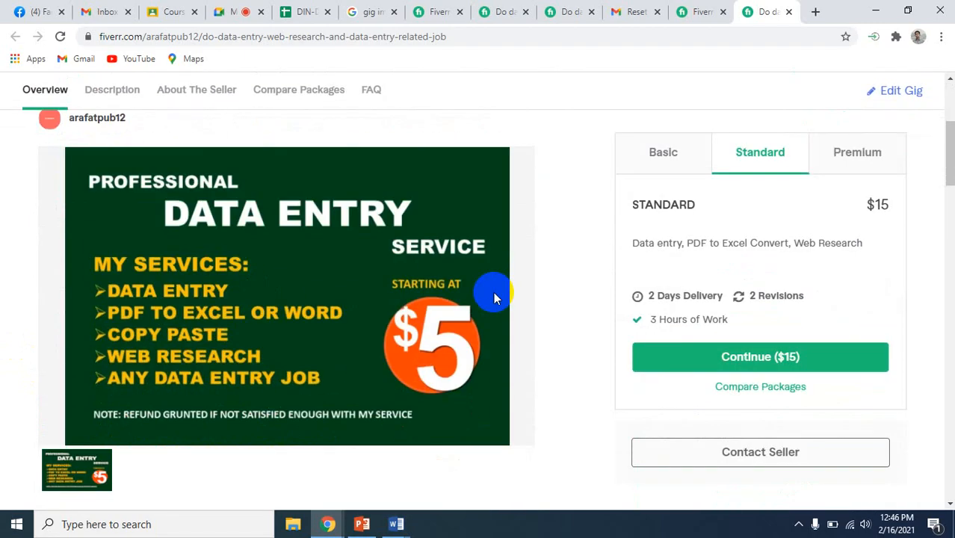
scroll(493, 291, down, 3)
scroll(493, 292, up, 6)
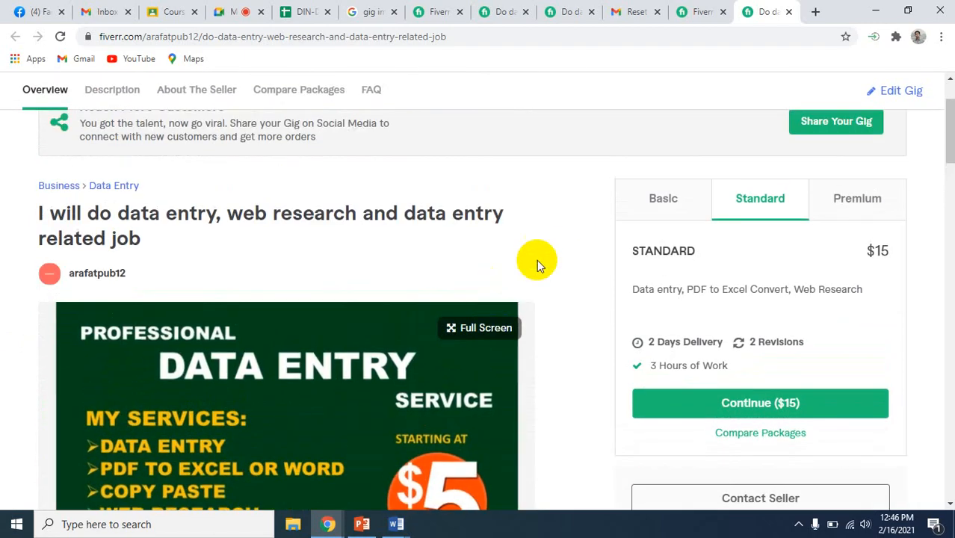
scroll(576, 285, down, 3)
scroll(576, 285, down, 2)
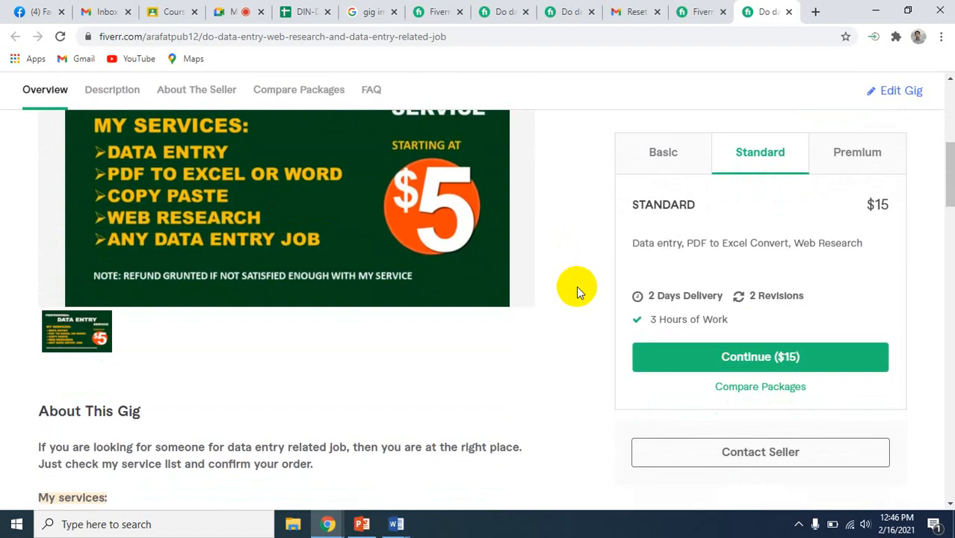
scroll(576, 285, down, 1)
scroll(575, 285, up, 2)
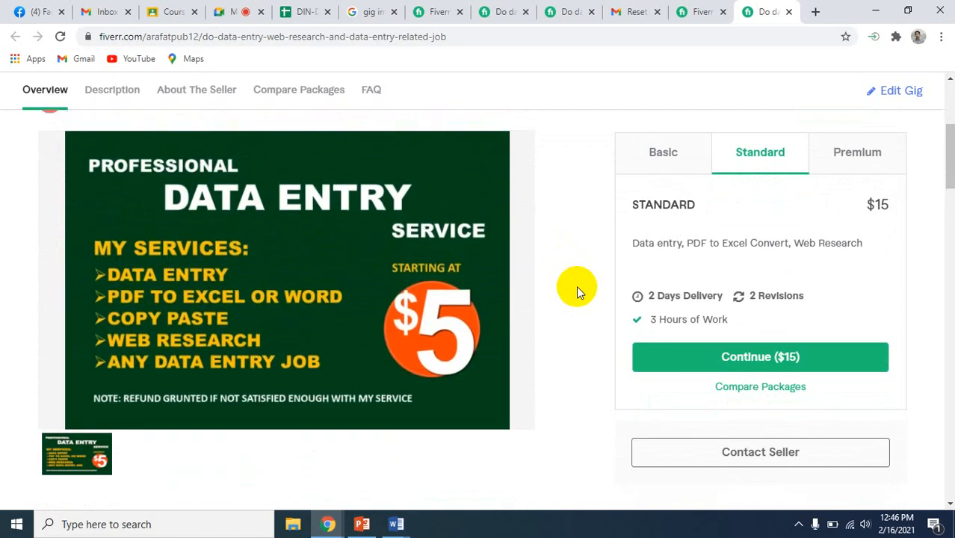
Examine the seller profile, package comparison table, FAQ questions and related tags, and return to the start of the gig preview
scroll(576, 285, down, 8)
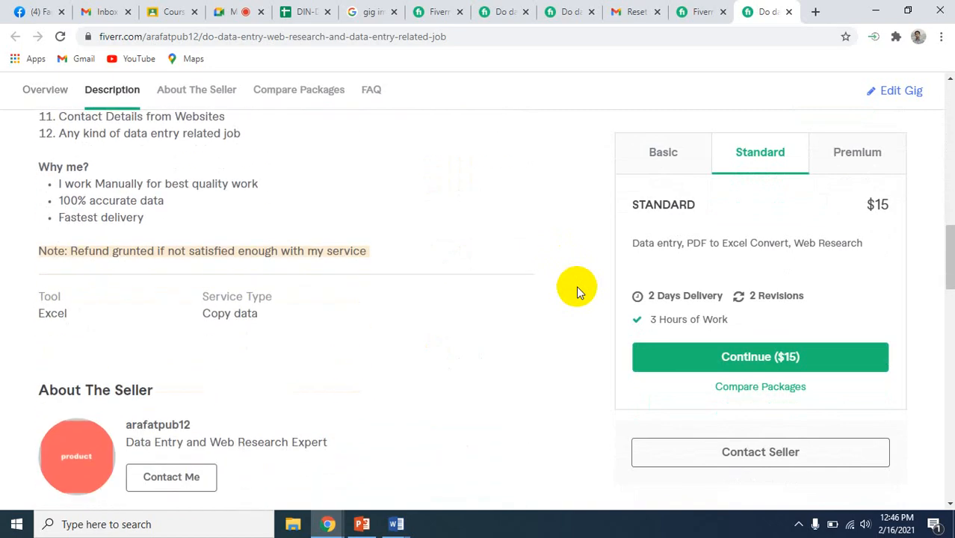
scroll(576, 285, down, 3)
scroll(576, 286, down, 1)
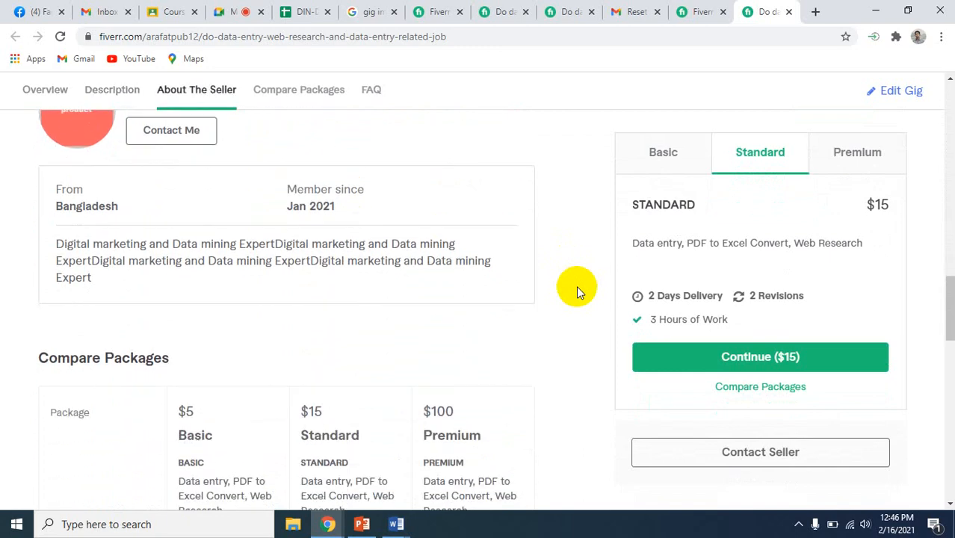
scroll(576, 286, down, 2)
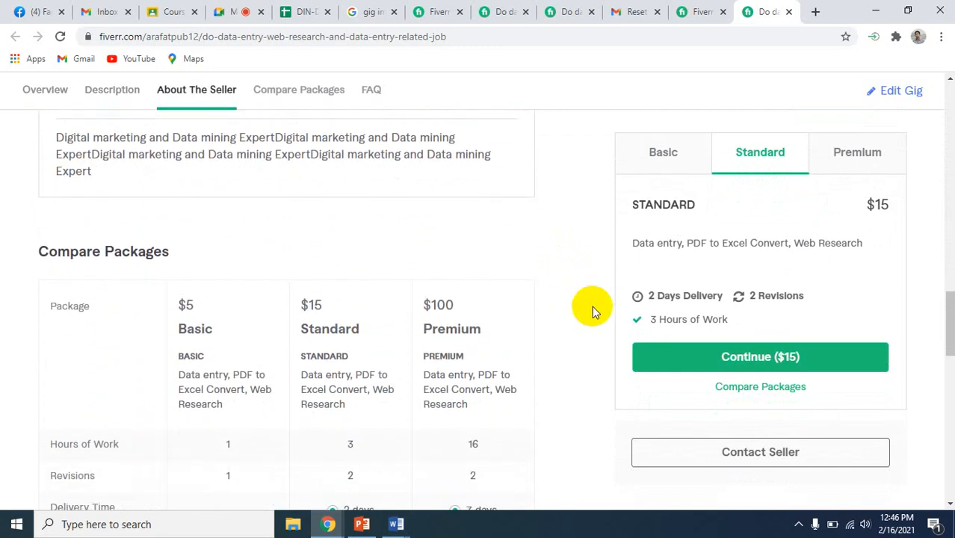
scroll(602, 361, down, 4)
scroll(602, 361, down, 1)
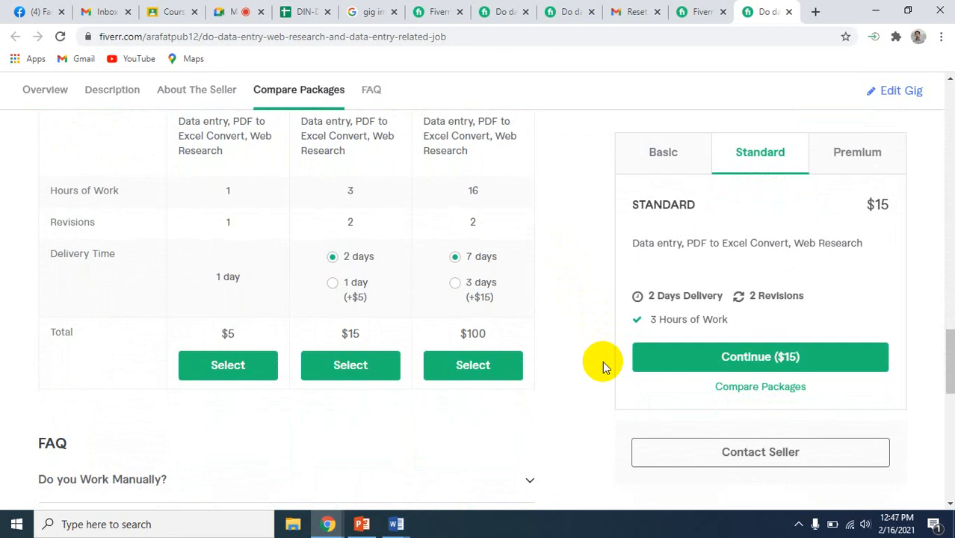
scroll(602, 361, down, 2)
scroll(603, 360, down, 2)
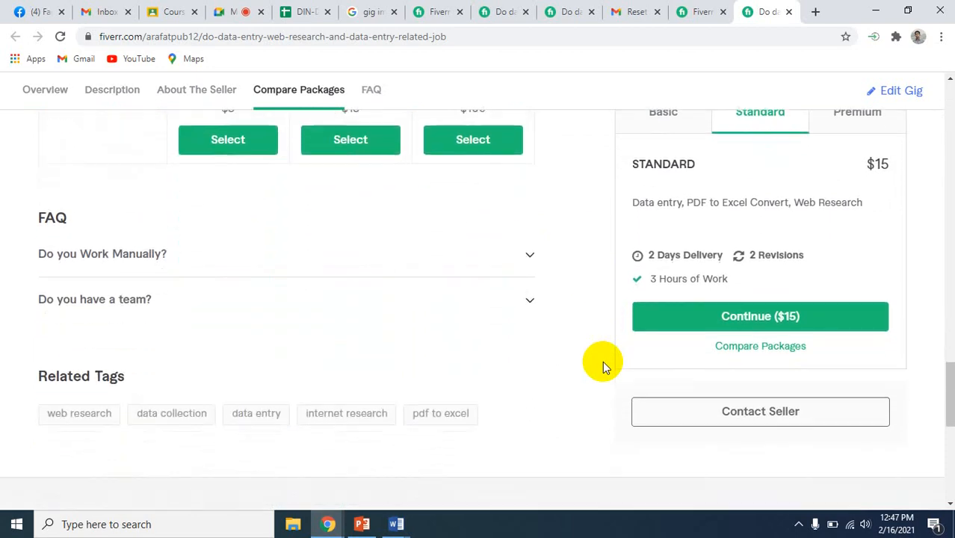
scroll(602, 361, up, 3)
scroll(602, 361, up, 3)
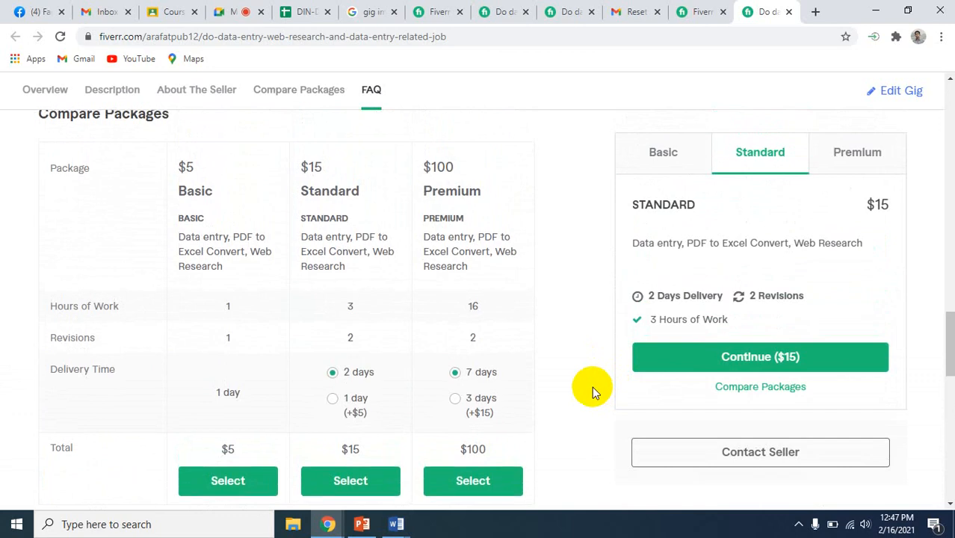
scroll(592, 389, up, 10)
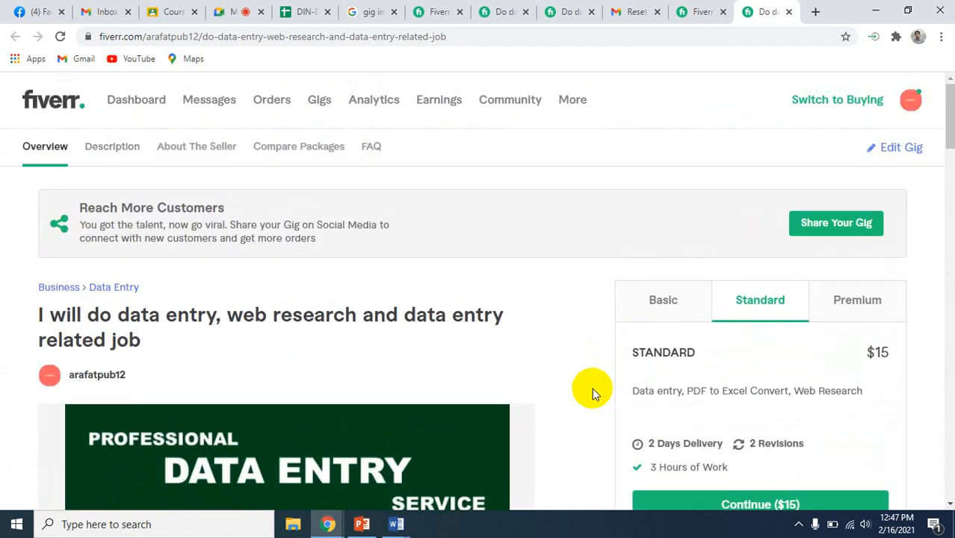